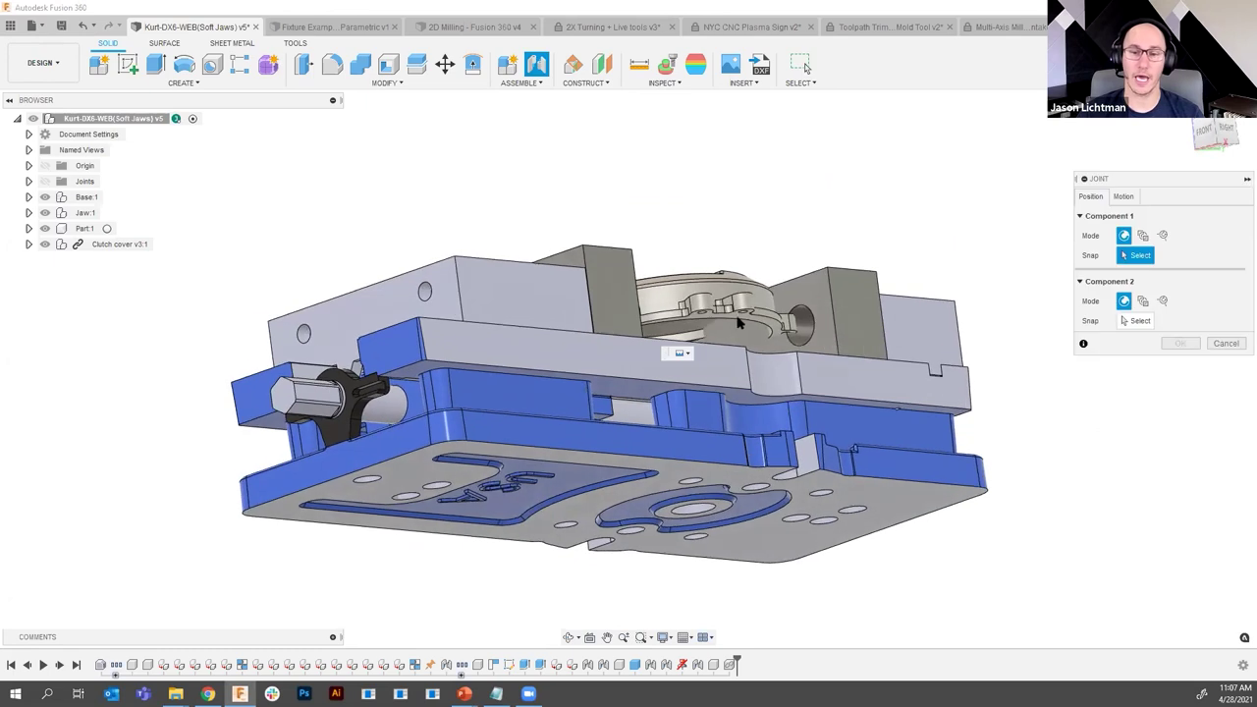
- Create a joint between the clutch cover's underside and the vise assembly's origin point
click(734, 318)
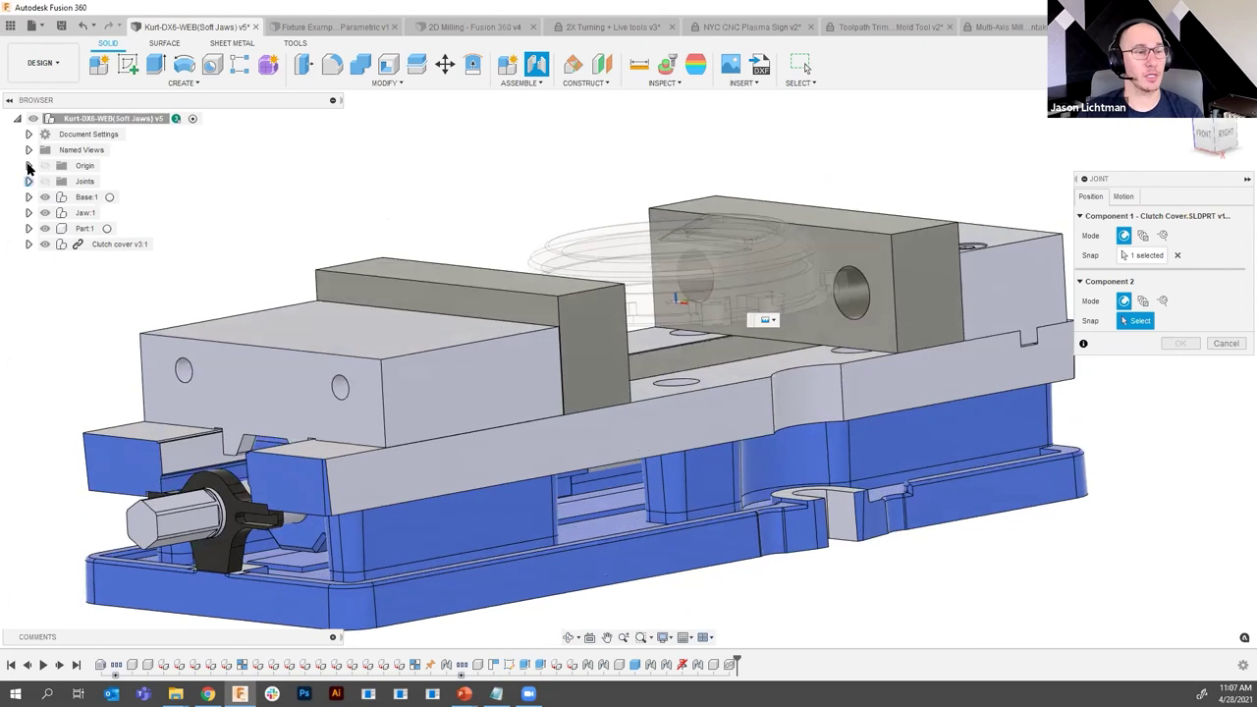
click(29, 165)
click(86, 185)
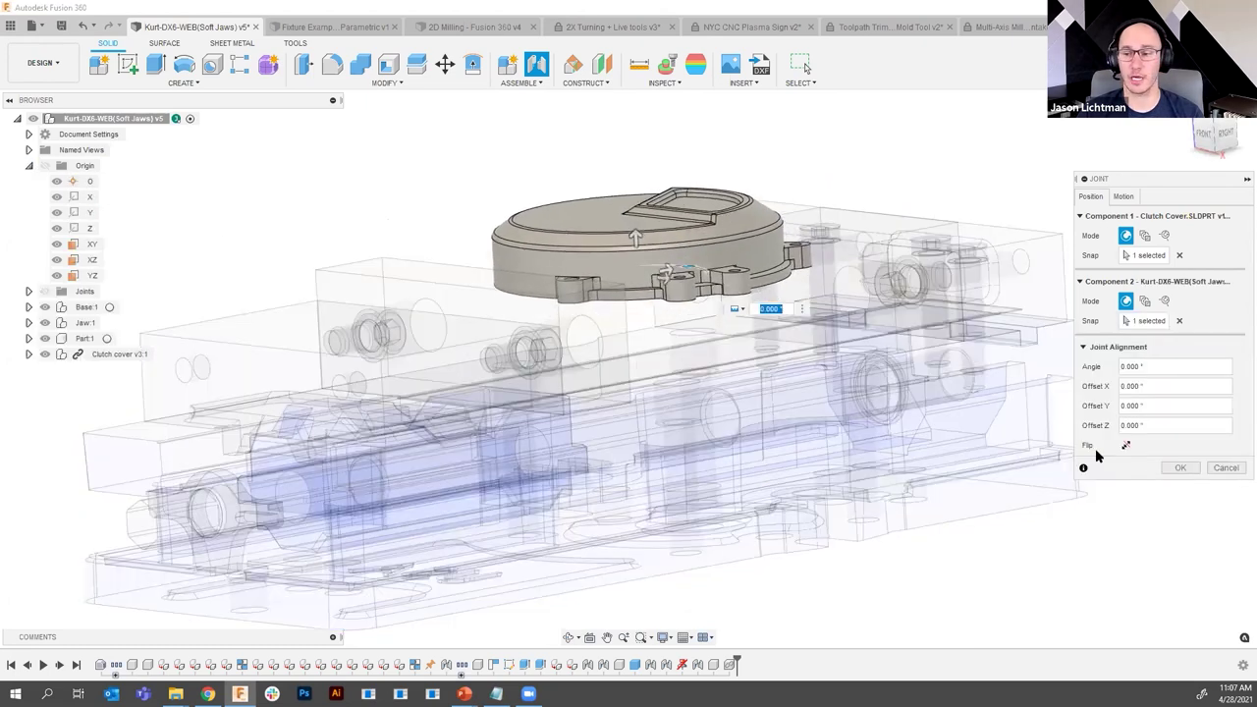
click(1178, 469)
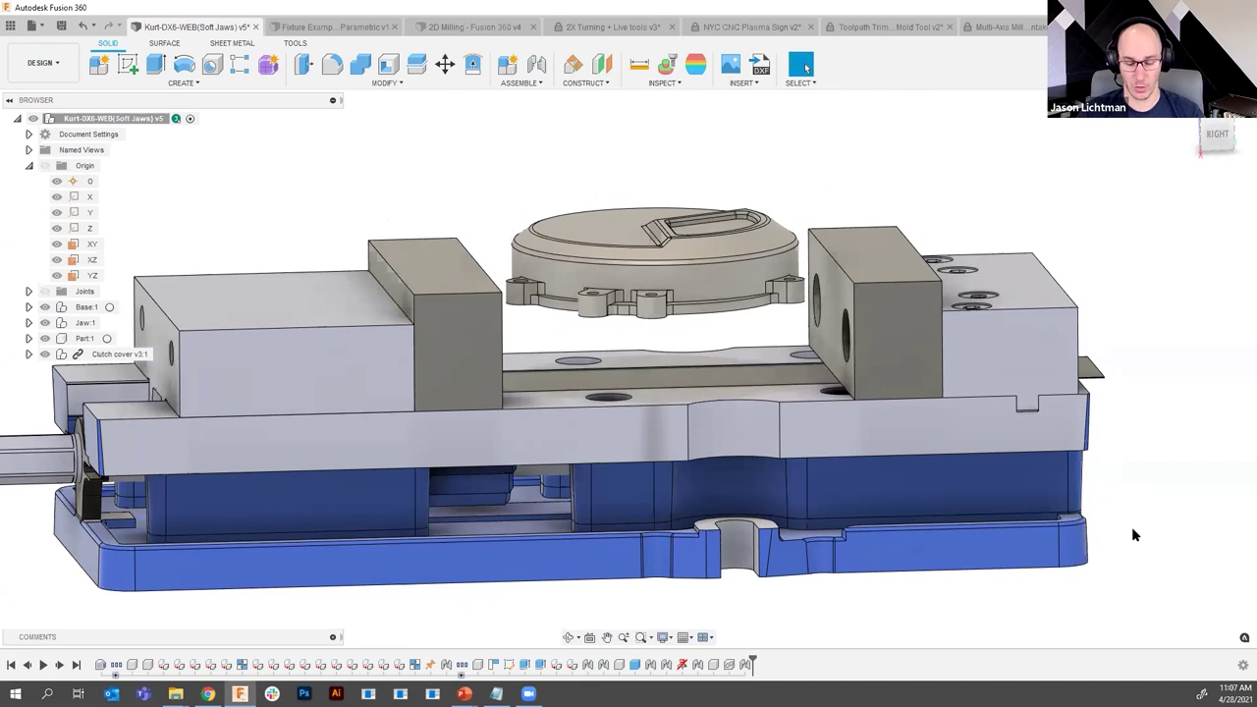
- Set the JAWS user parameter to 5 in, and reduce it further to 4 in
key(ctrl+p)
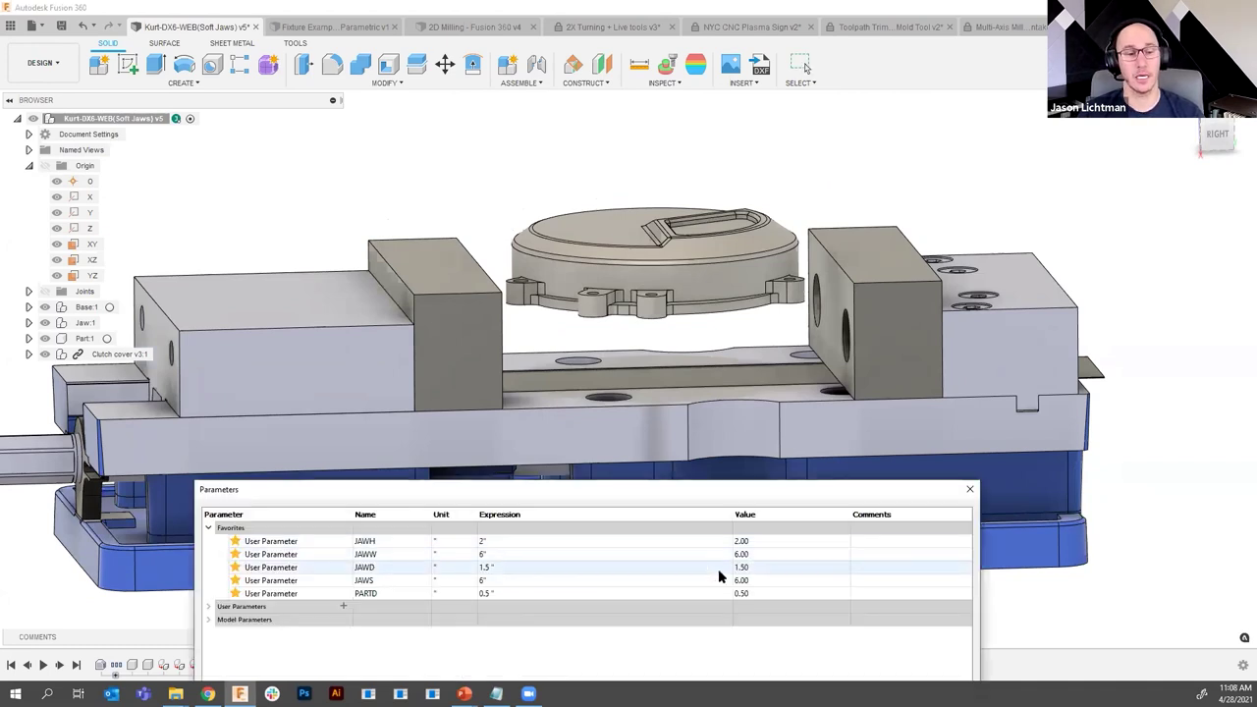
click(629, 581)
text(5)
key(Return)
click(630, 581)
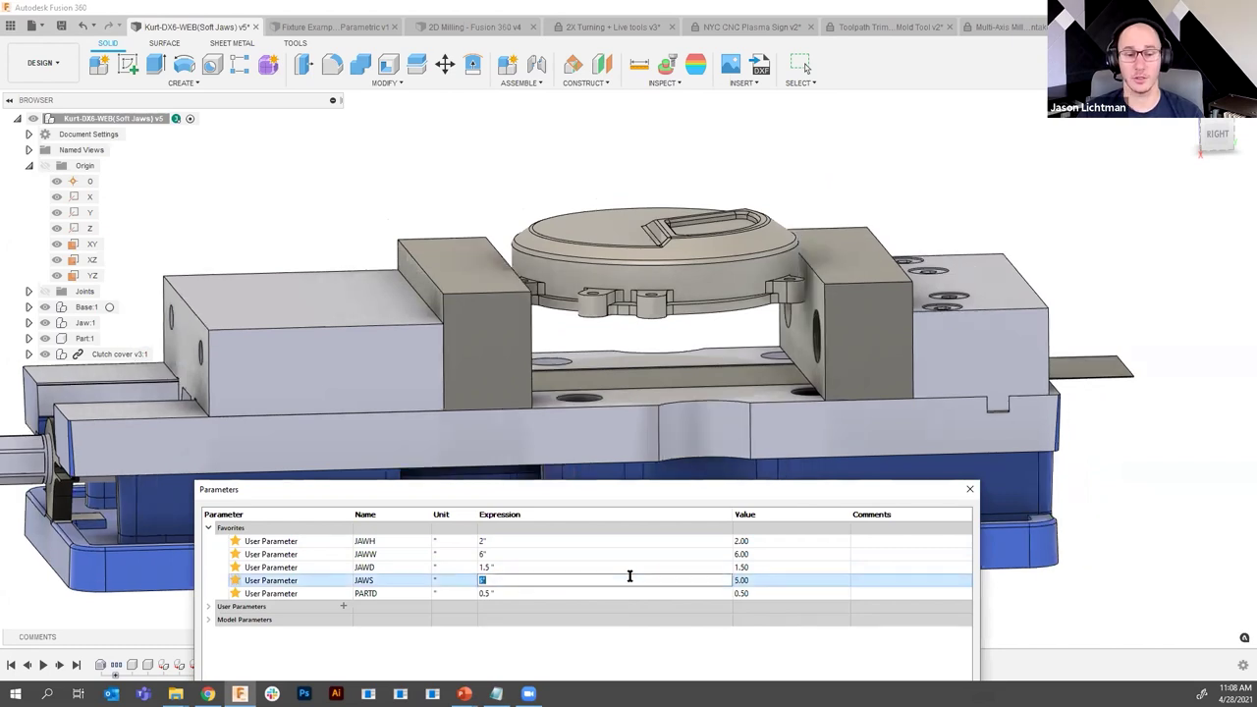
text(4)
key(Return)
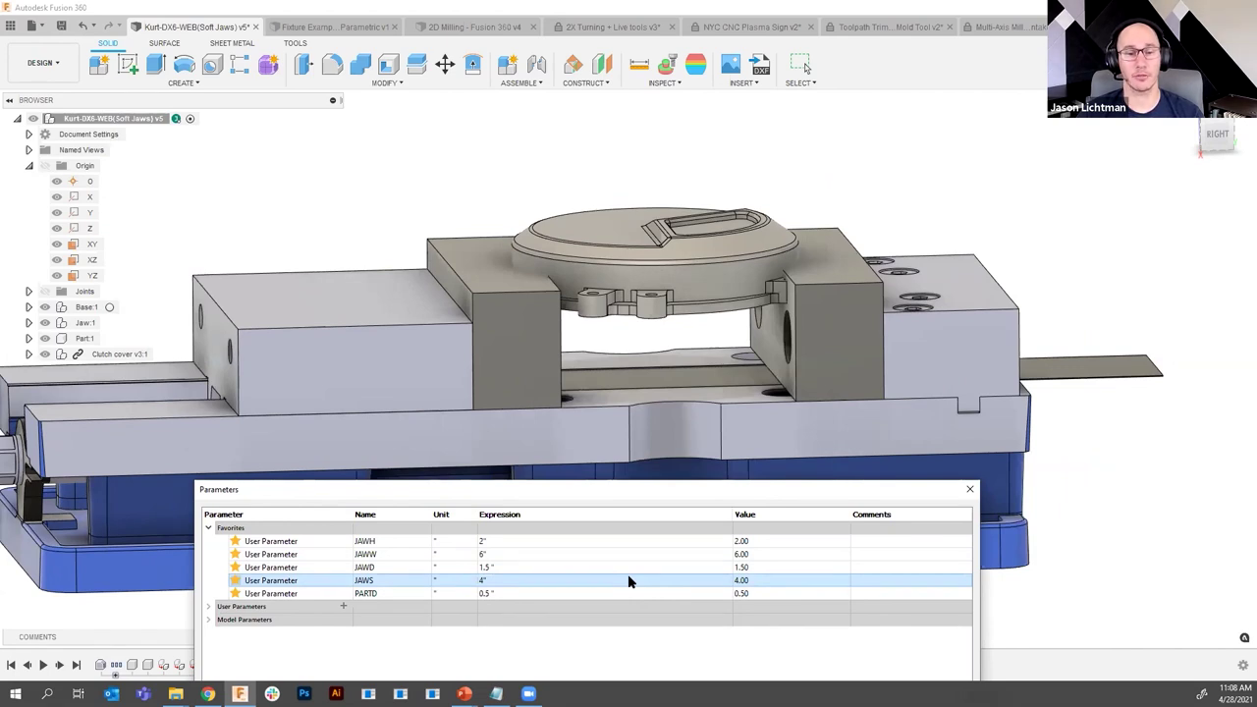
- Set the PARTD user parameter to 0.25 in, reduce it further to 0.125 in, and close the parameters
click(638, 593)
click(638, 594)
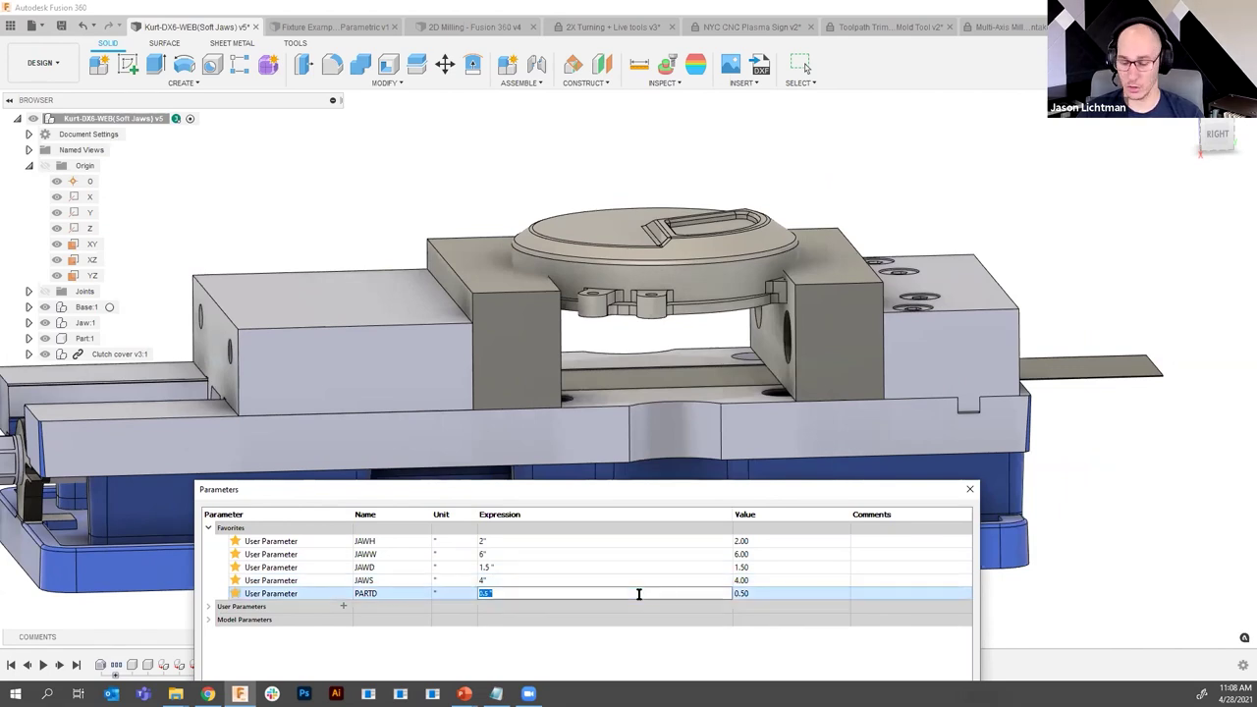
text(325)
key(Return)
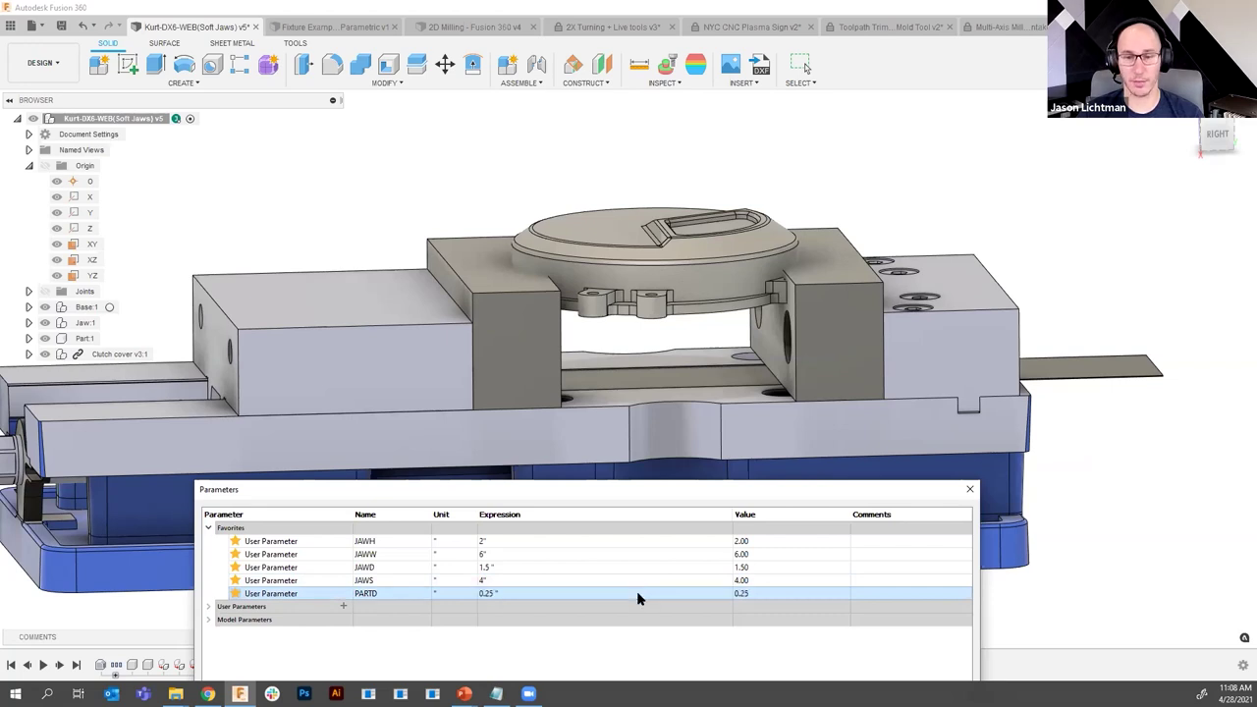
click(638, 594)
text(.125)
key(Return)
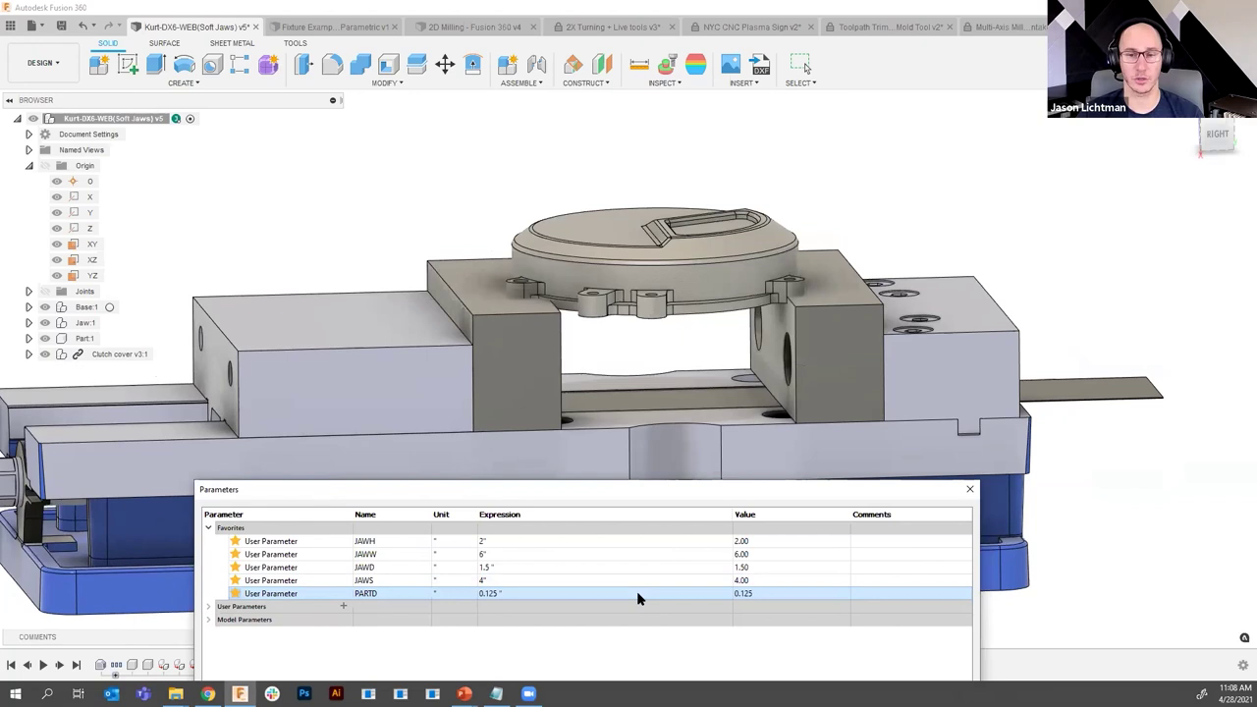
click(969, 489)
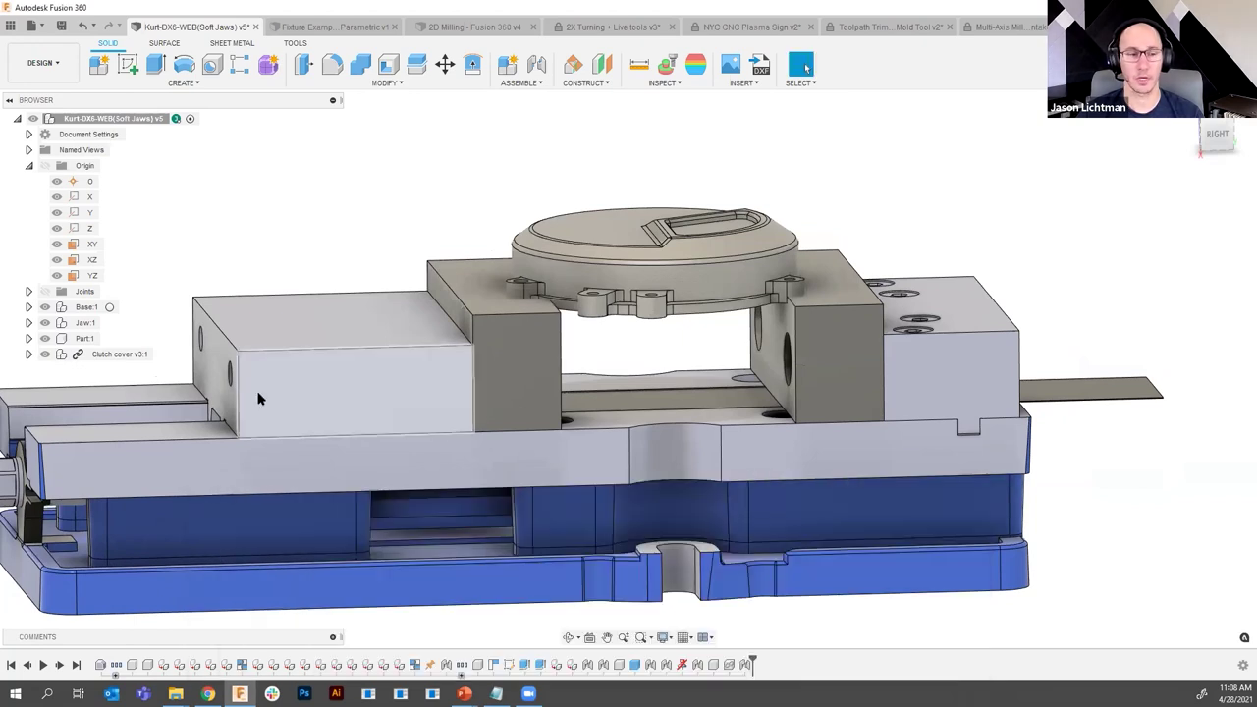
click(95, 356)
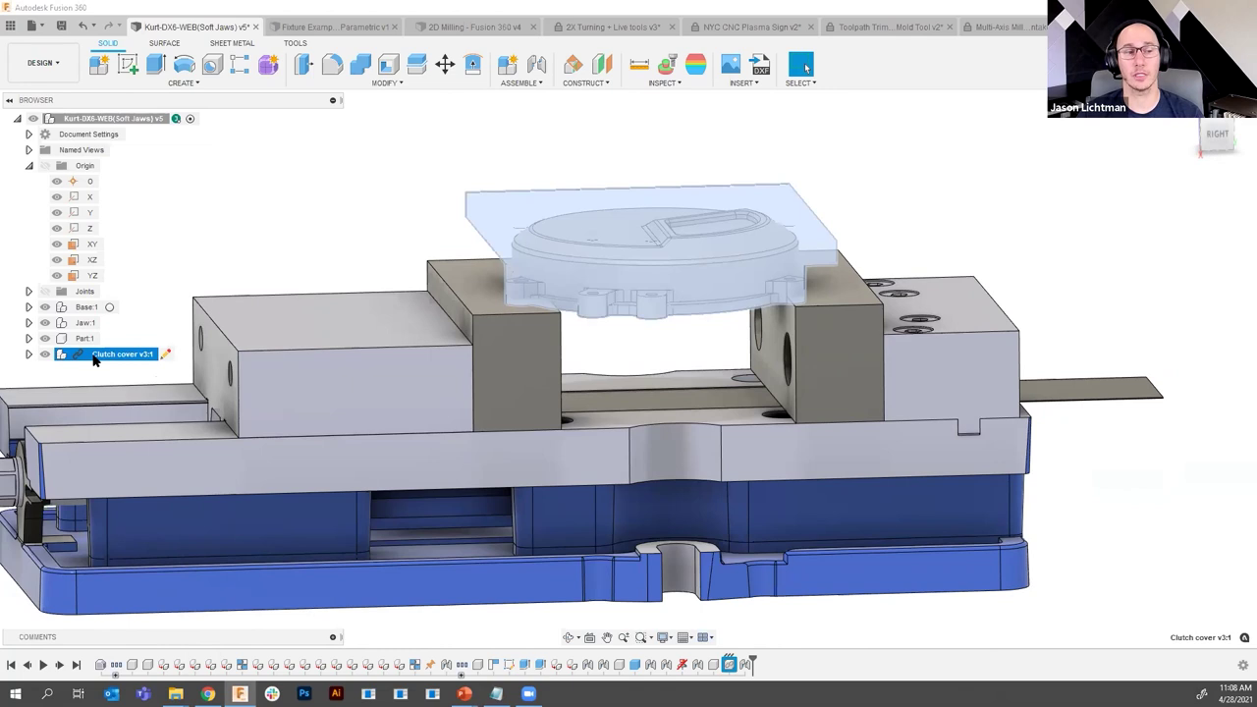
click(226, 256)
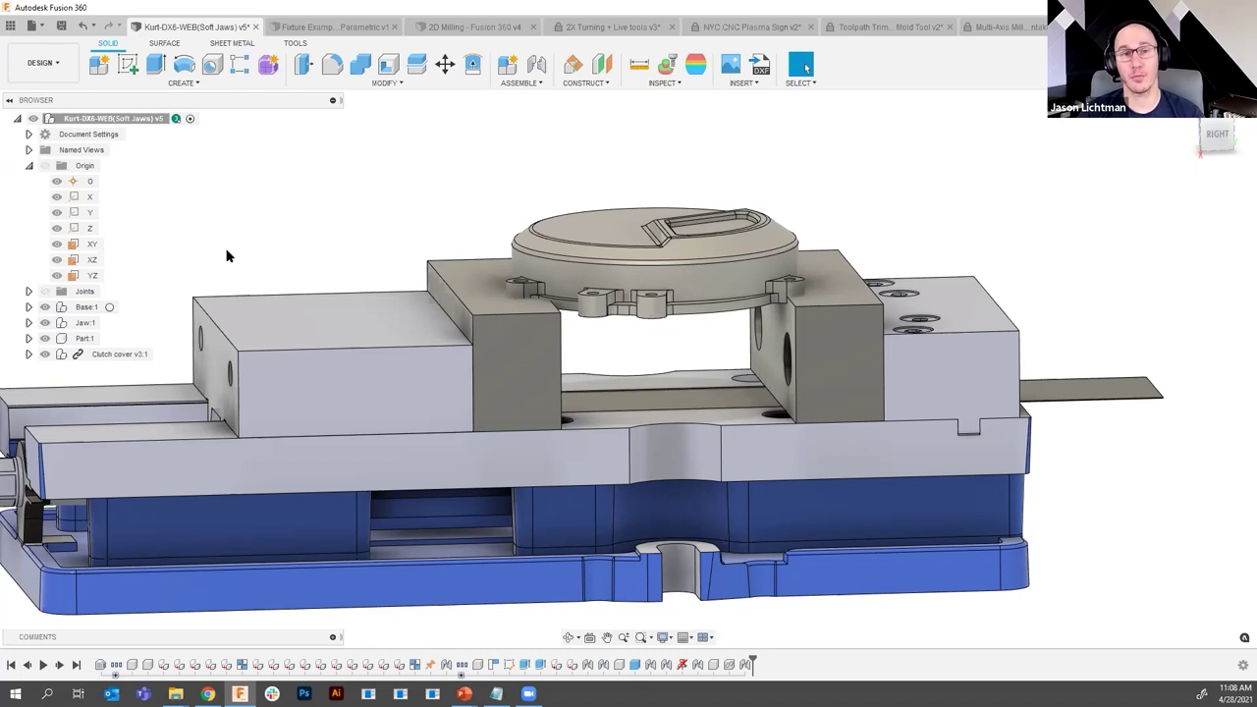
- Cut the clutch cover's shape out of both soft jaws with Combine, and hide the clutch cover
click(361, 65)
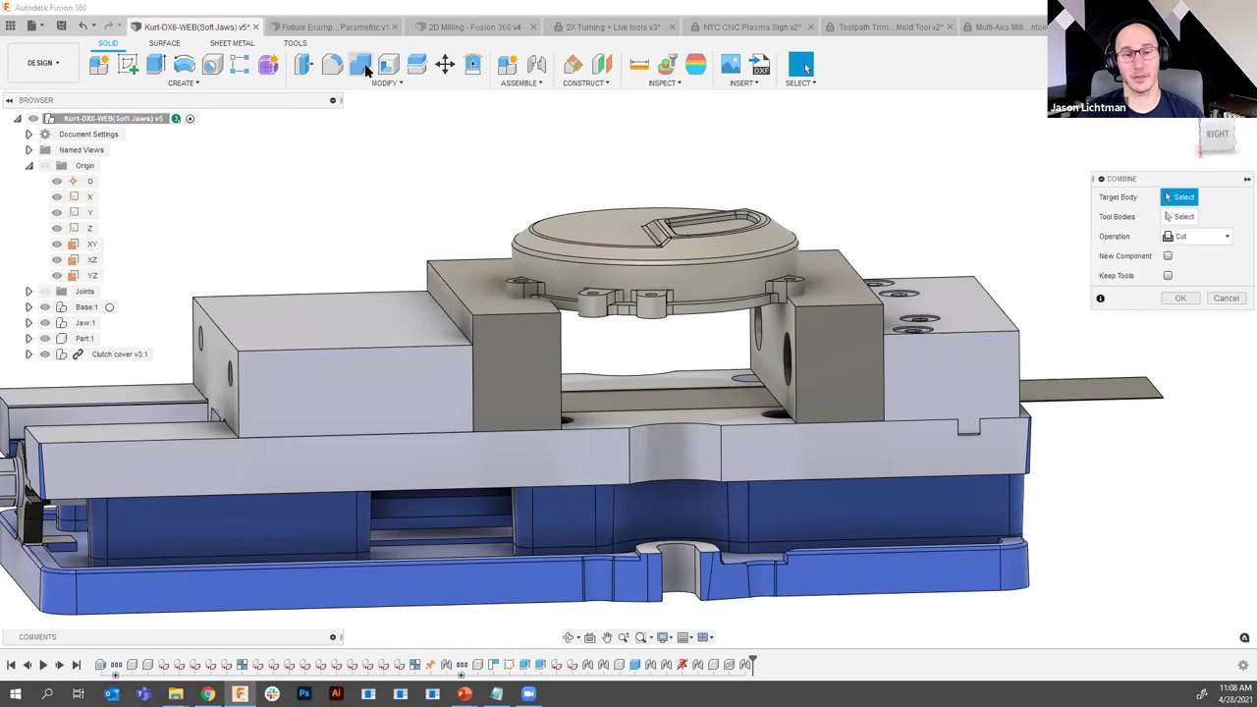
click(481, 285)
click(592, 275)
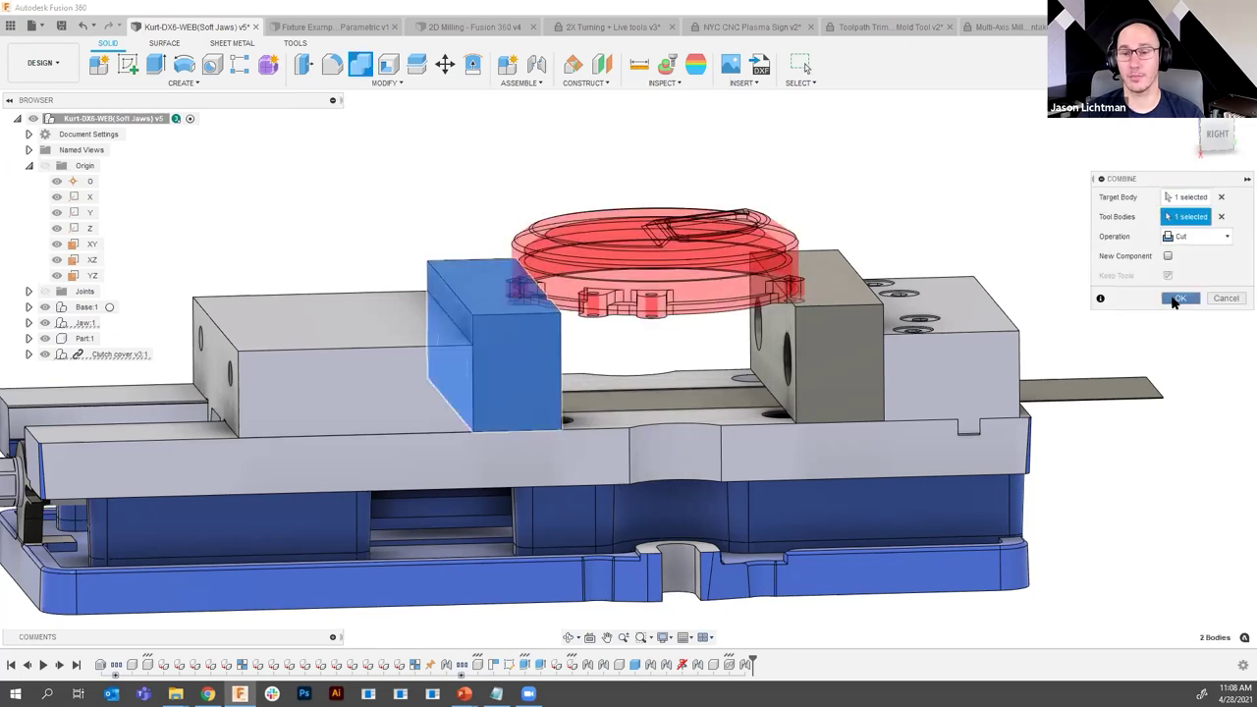
click(1179, 298)
click(362, 65)
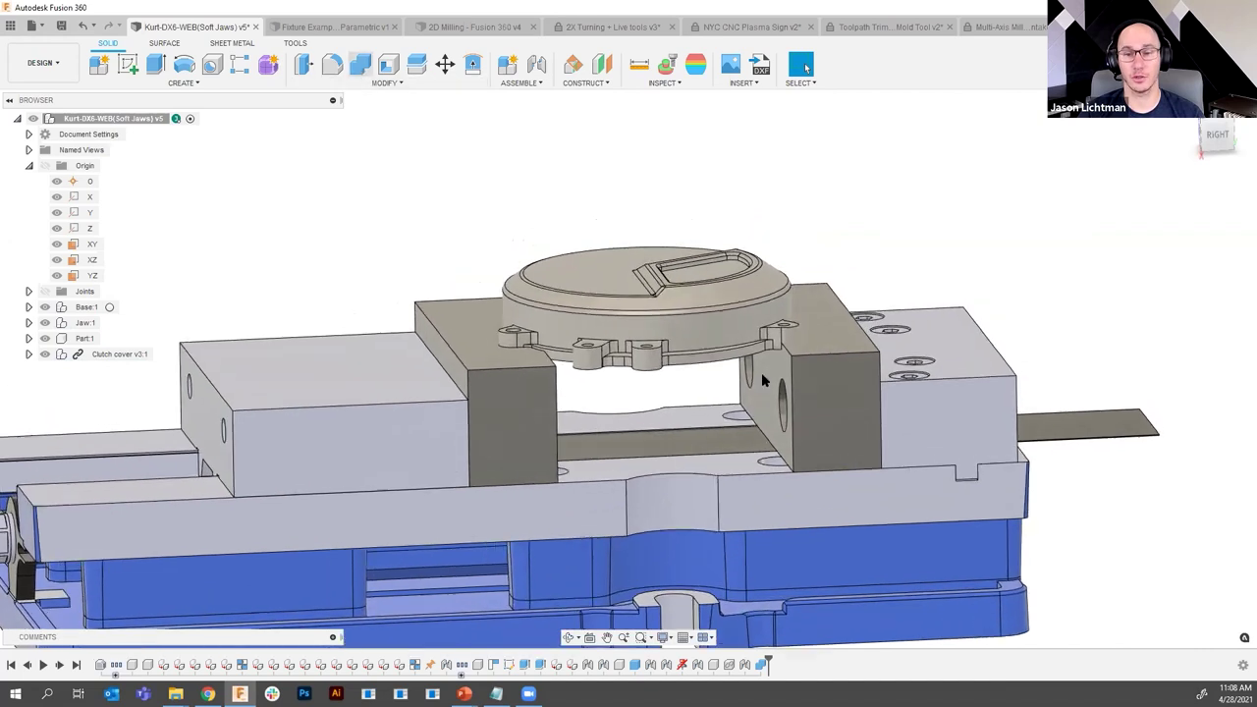
click(845, 324)
click(638, 280)
key(Return)
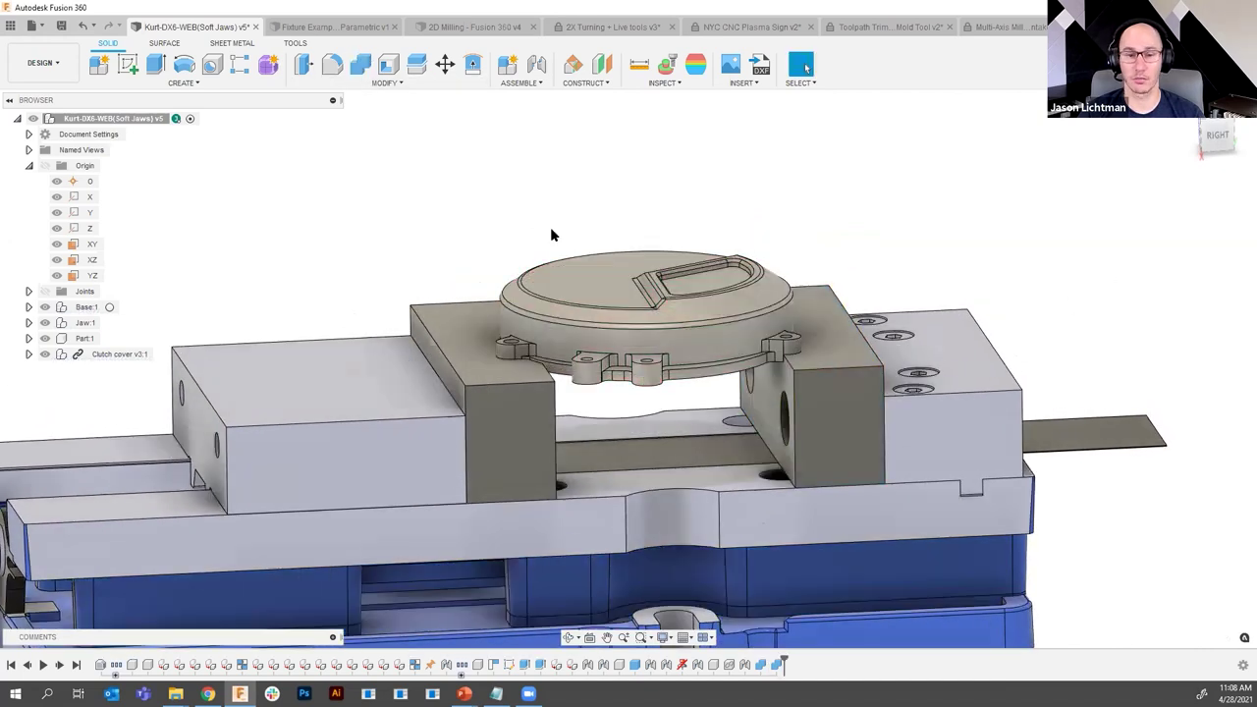
click(43, 355)
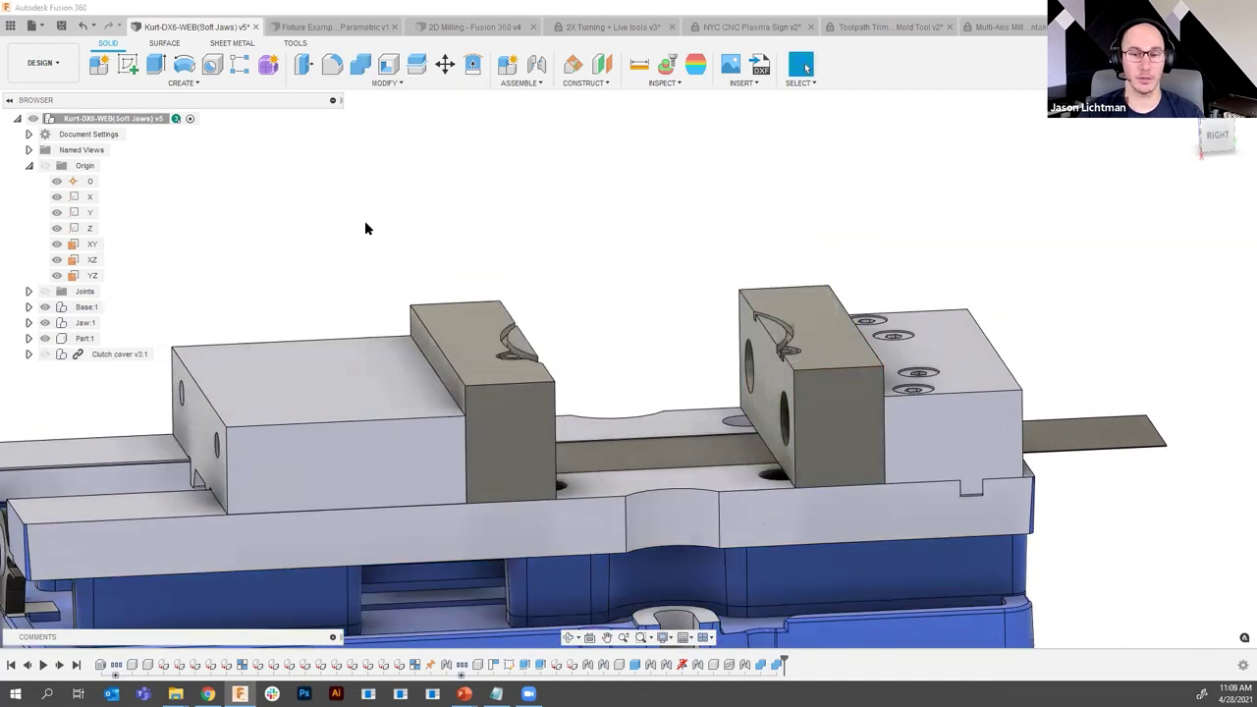
- Try to delete the faces of the small round post in the fixed jaw's pocket
scroll(1052, 242, up, 2)
scroll(1051, 241, up, 5)
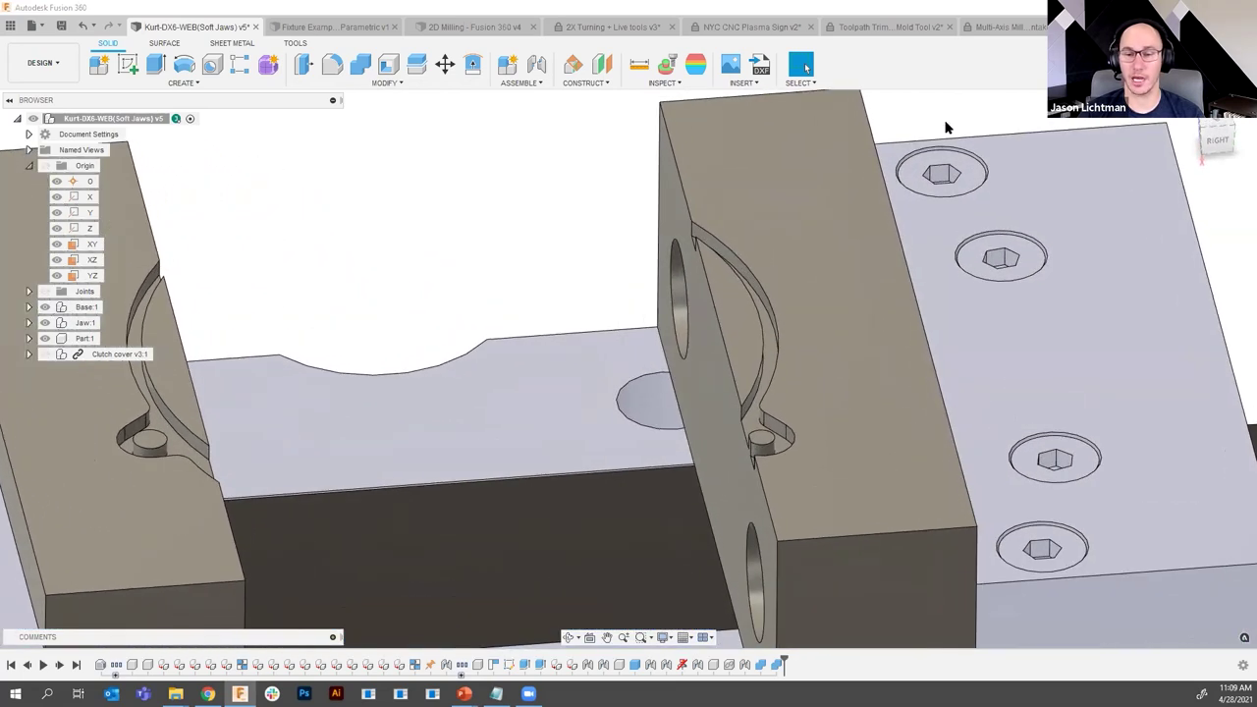
scroll(762, 432, up, 5)
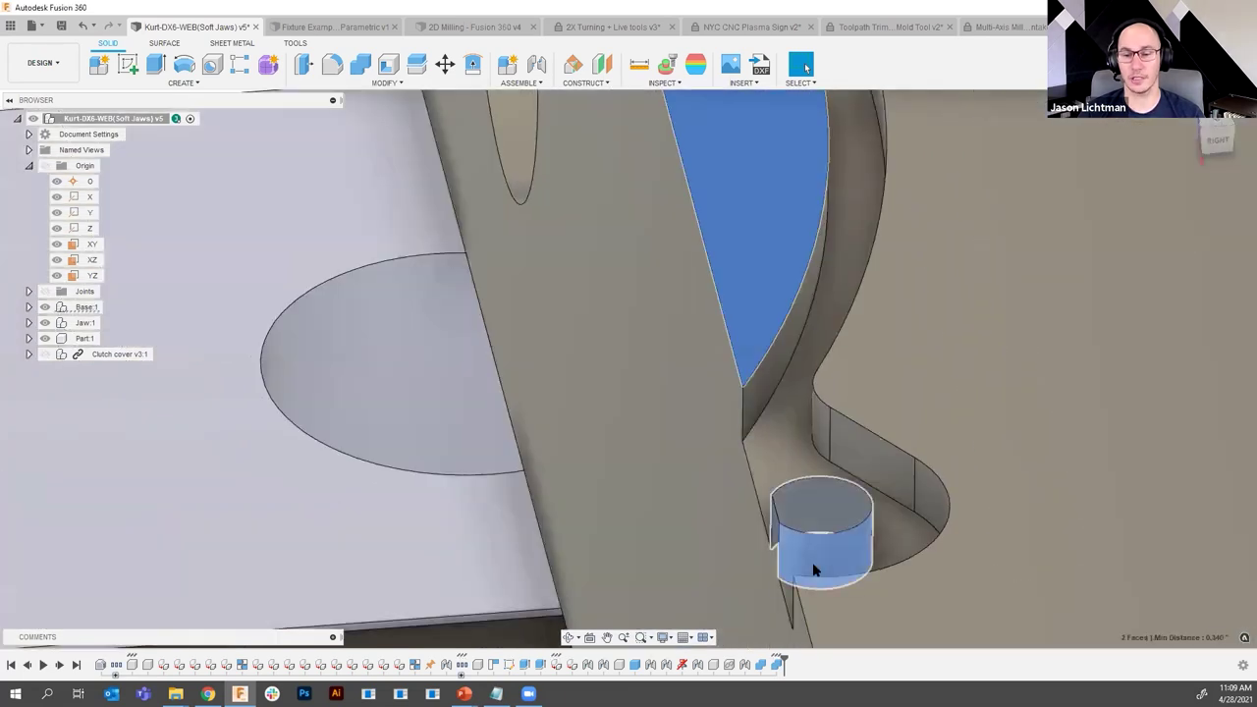
key(Escape)
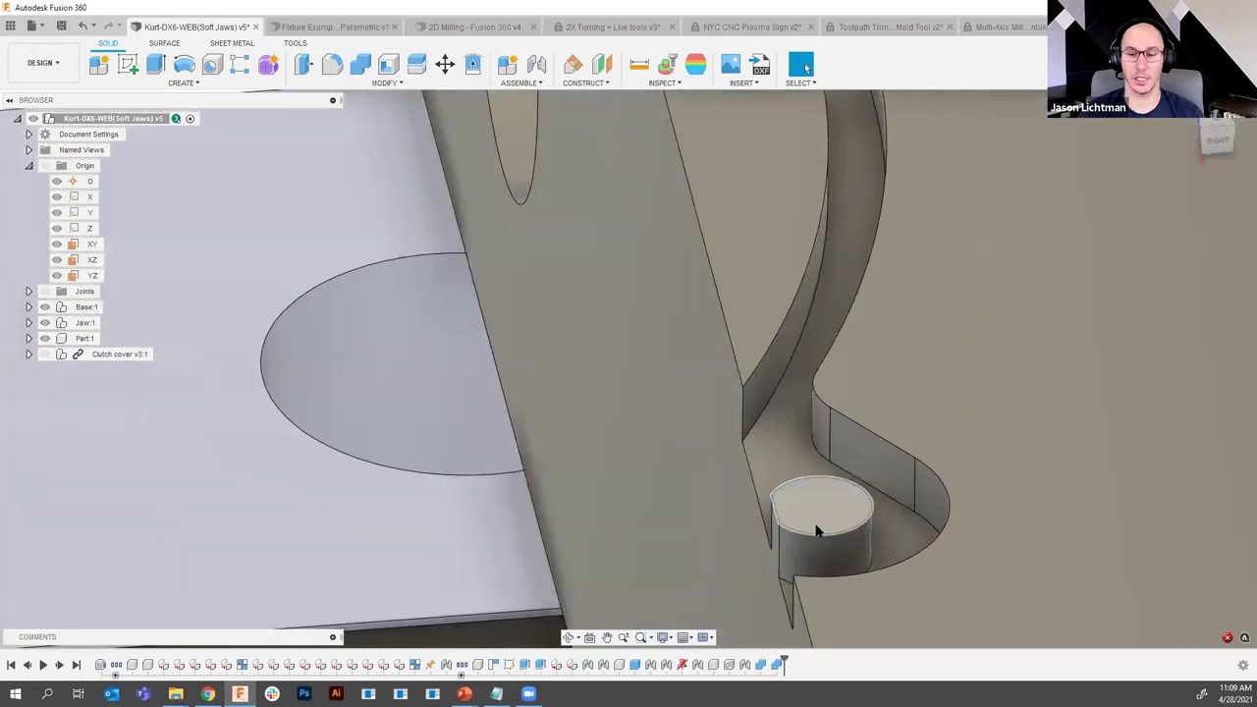
click(801, 554)
key(Delete)
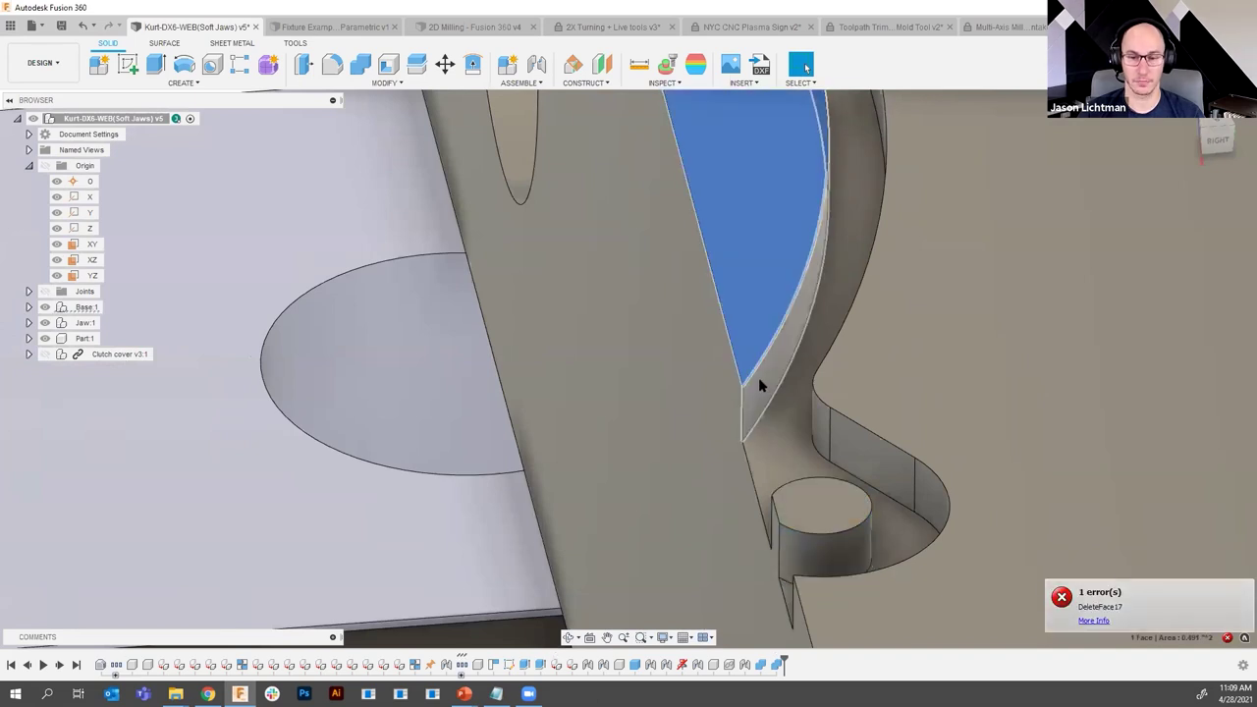
key(Escape)
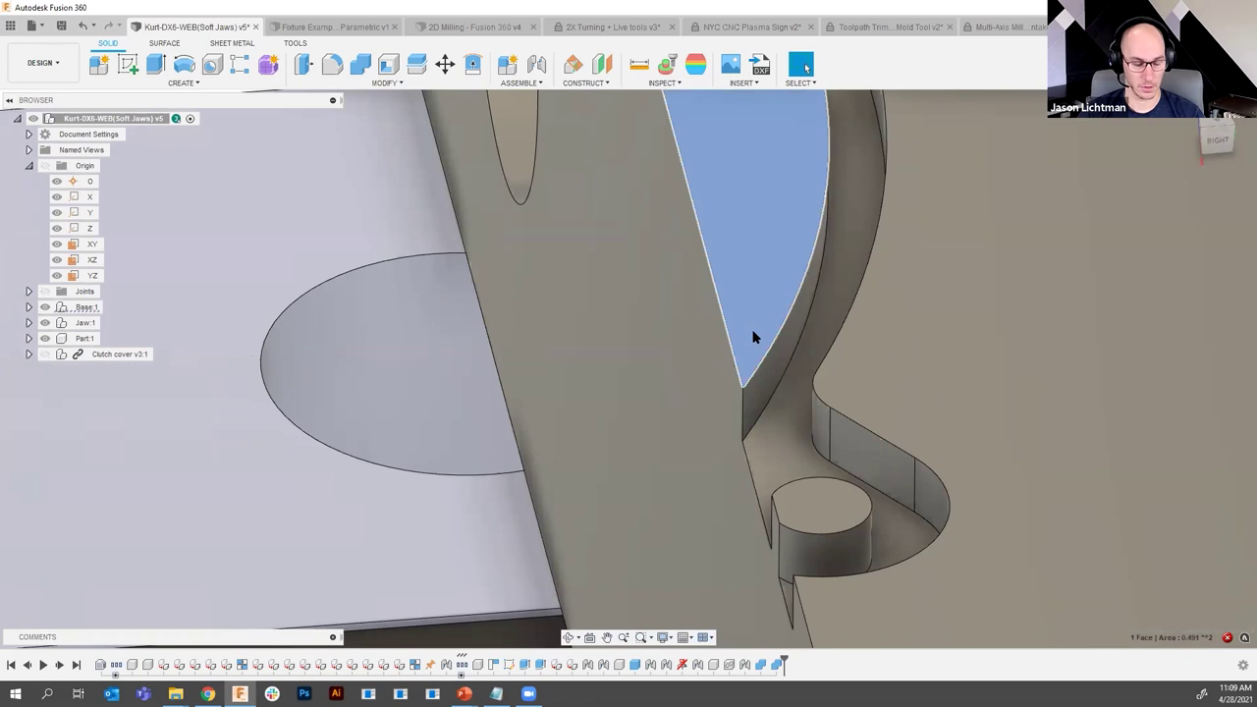
- Delete the faces of the curved island and the small round post together from the fixed jaw's pocket
click(758, 331)
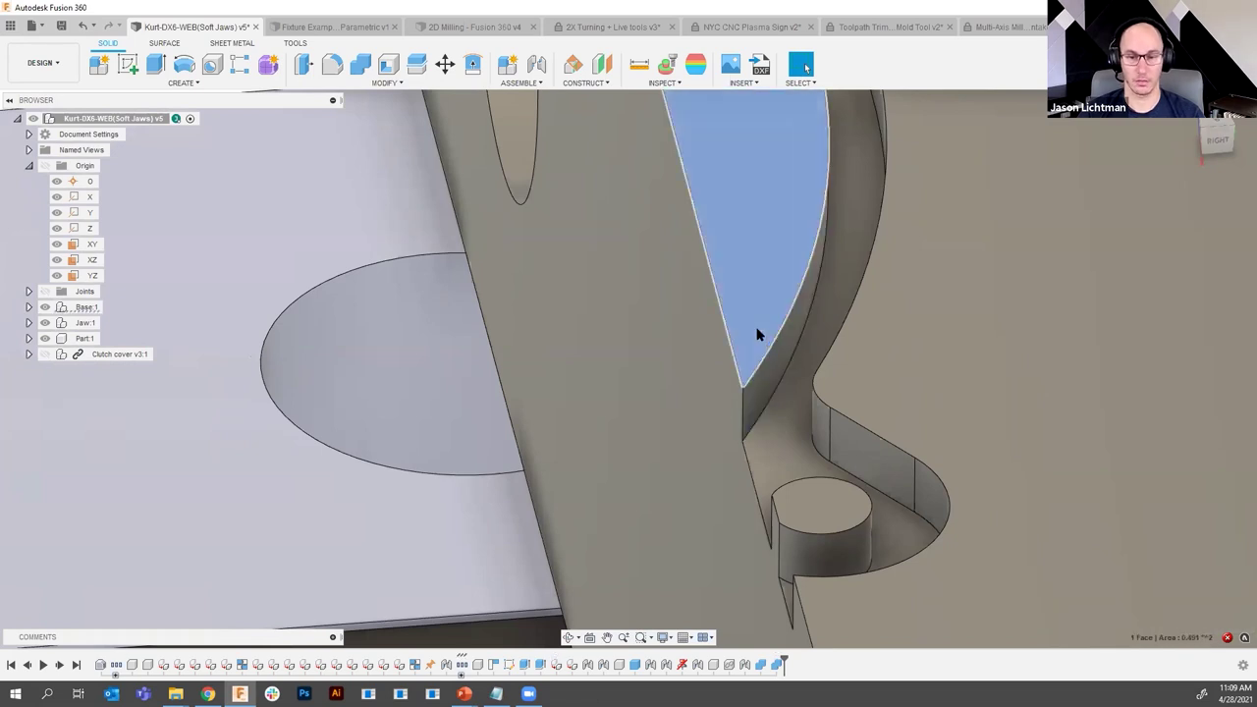
ctrl+click(766, 359)
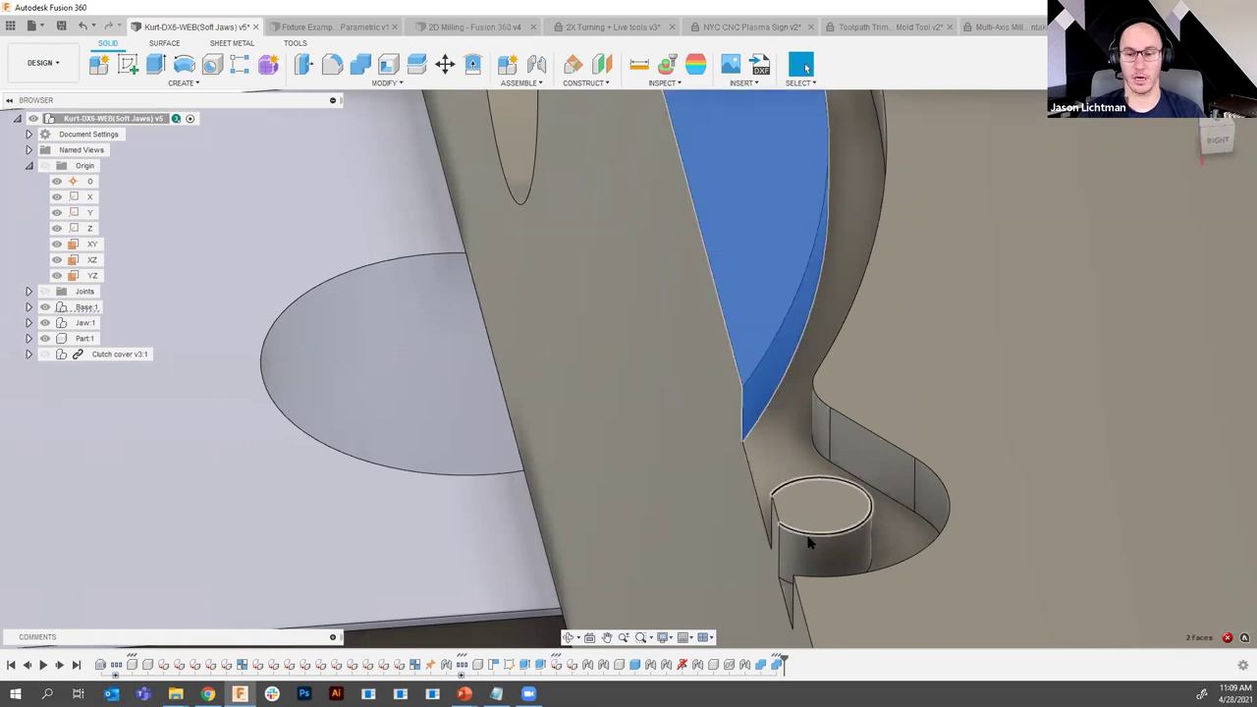
ctrl+click(810, 506)
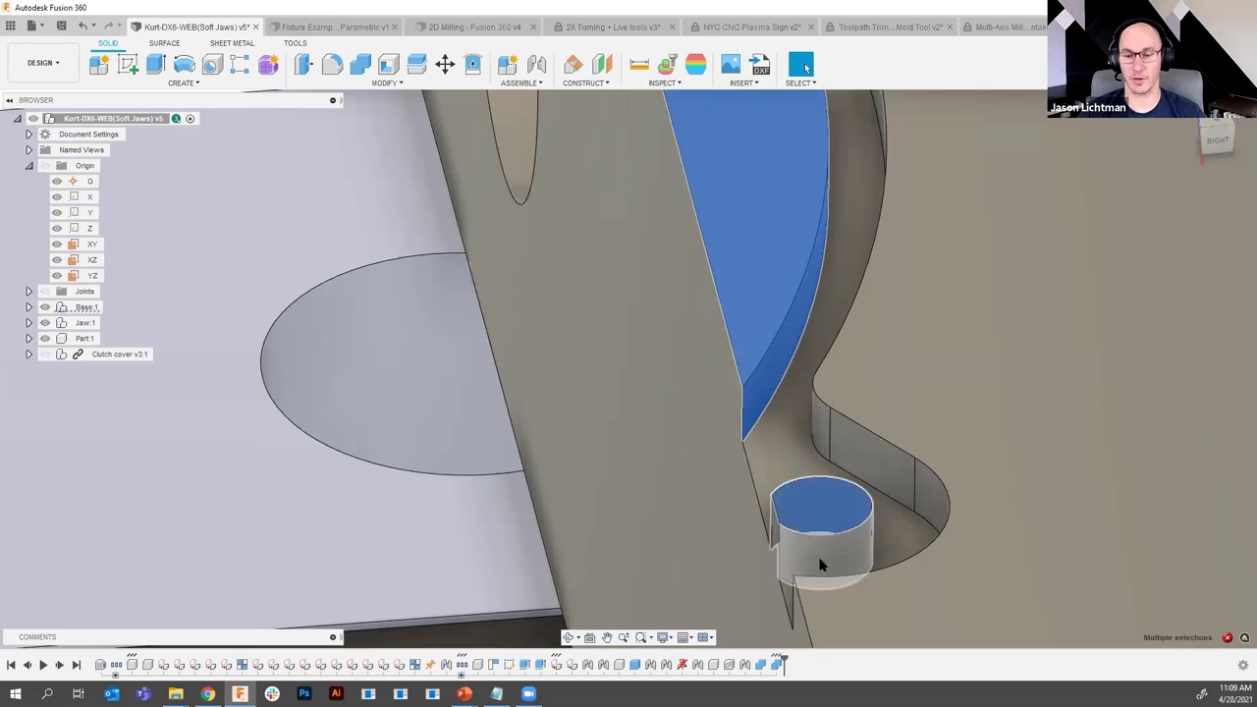
key(Delete)
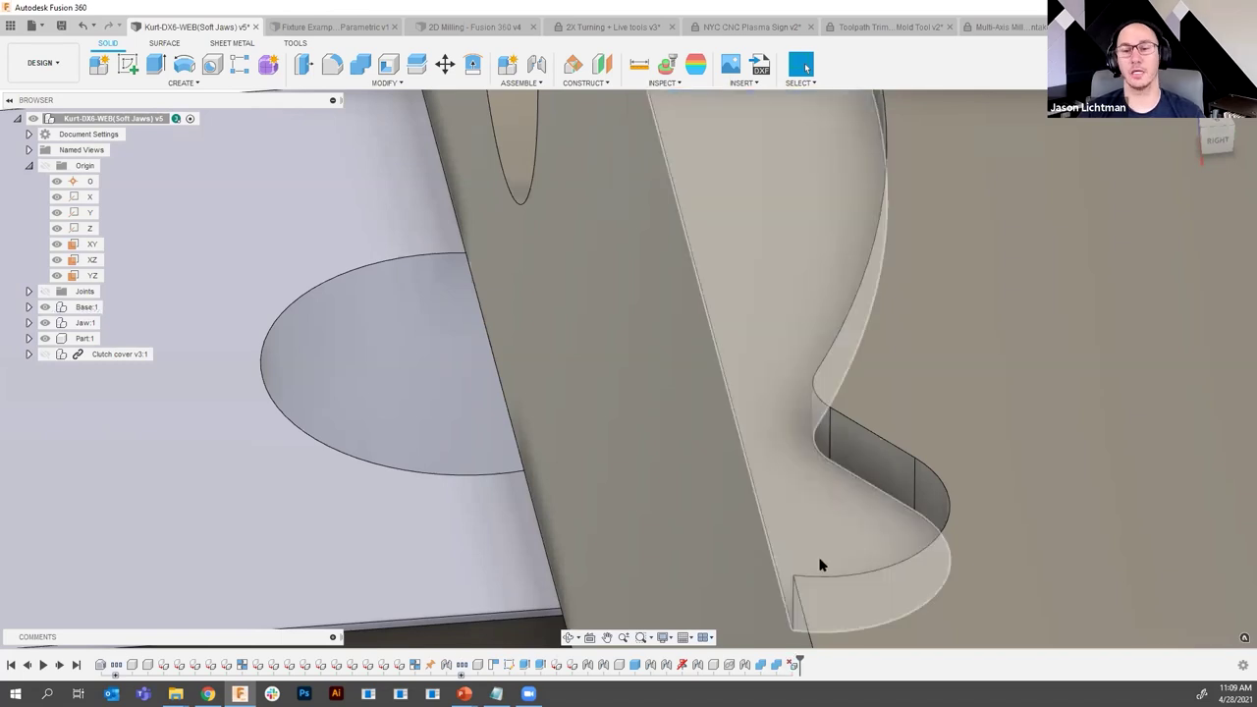
- Delete the faces of the curved island and the small round post from the movable jaw's pocket
scroll(820, 566, down, 10)
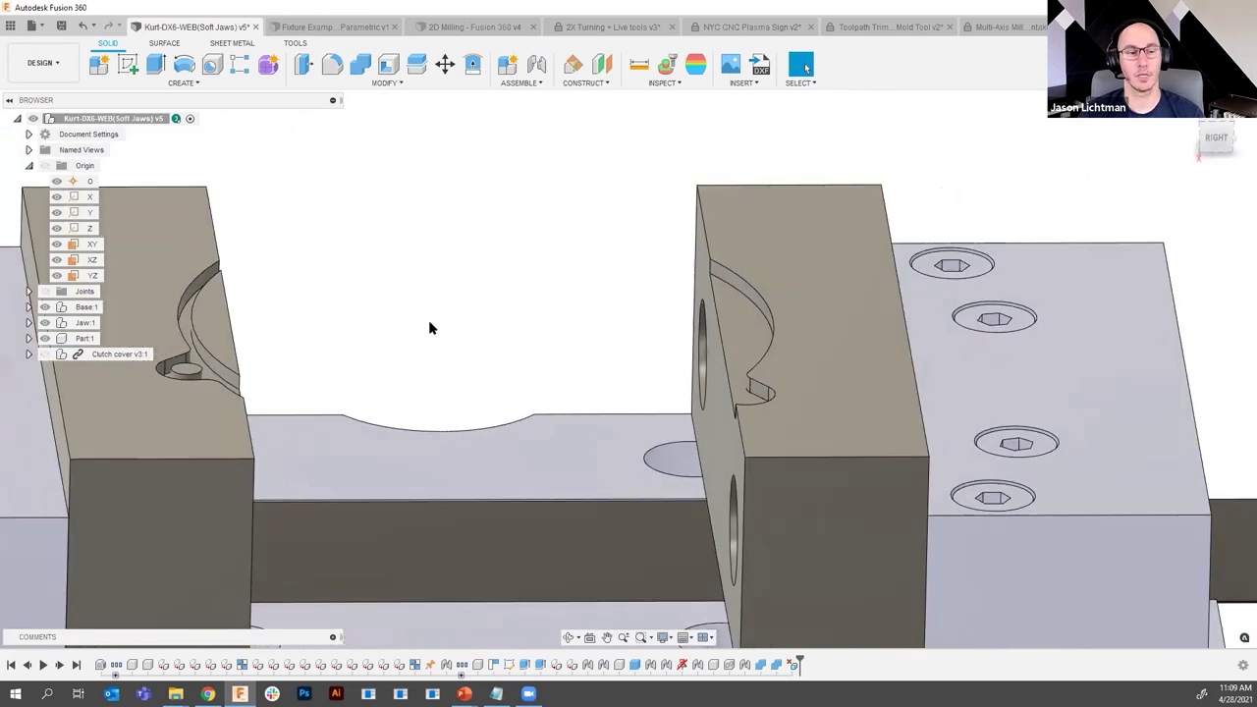
scroll(429, 328, up, 10)
key(ctrl+z)
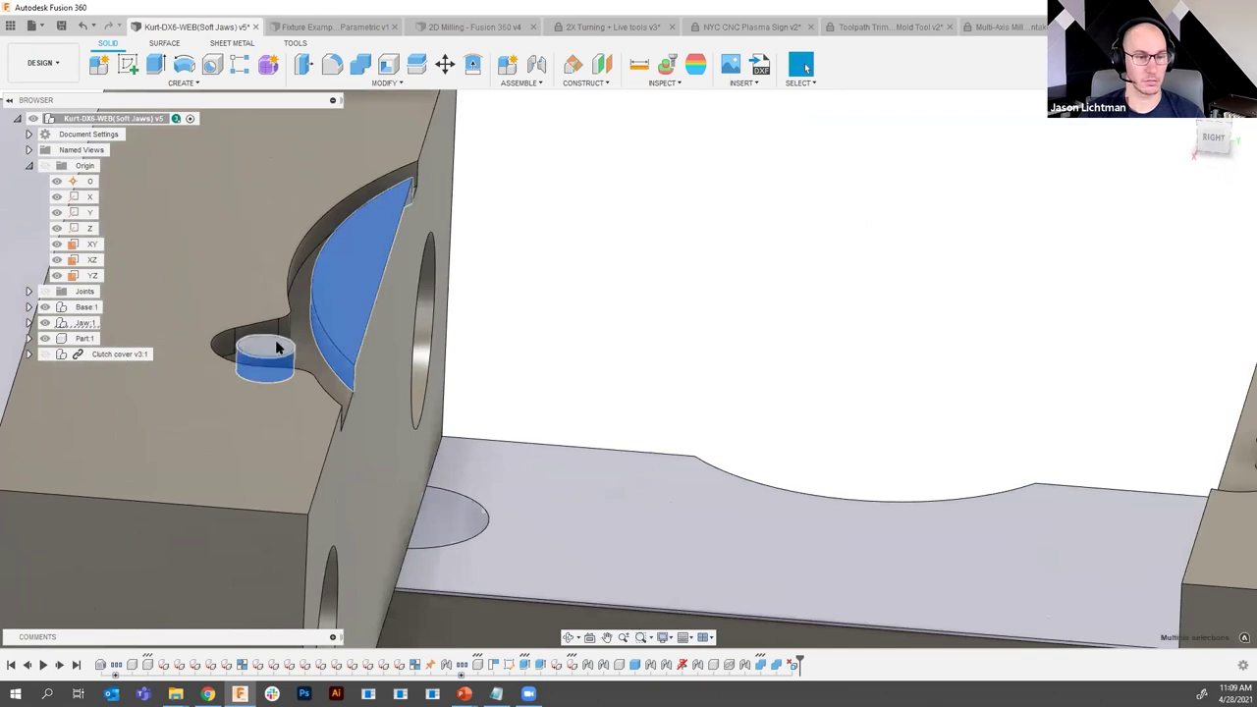
key(Delete)
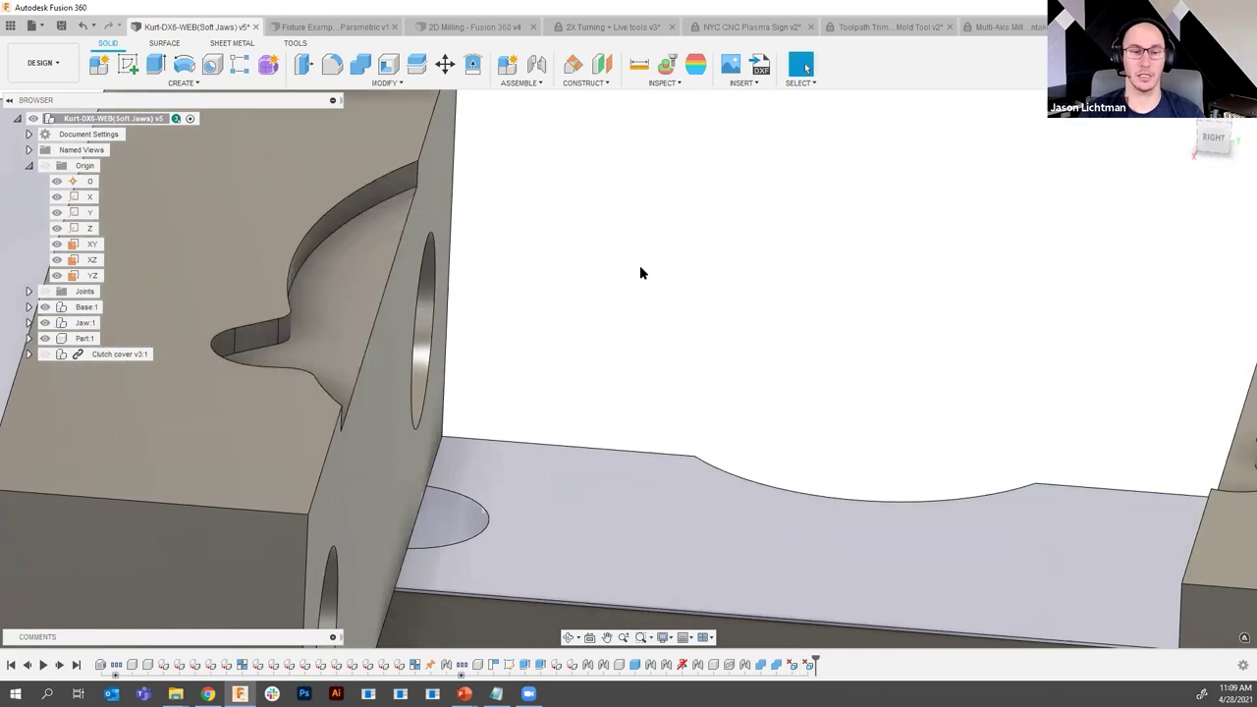
- Switch to the Manufacture workspace
key(F6)
click(1200, 150)
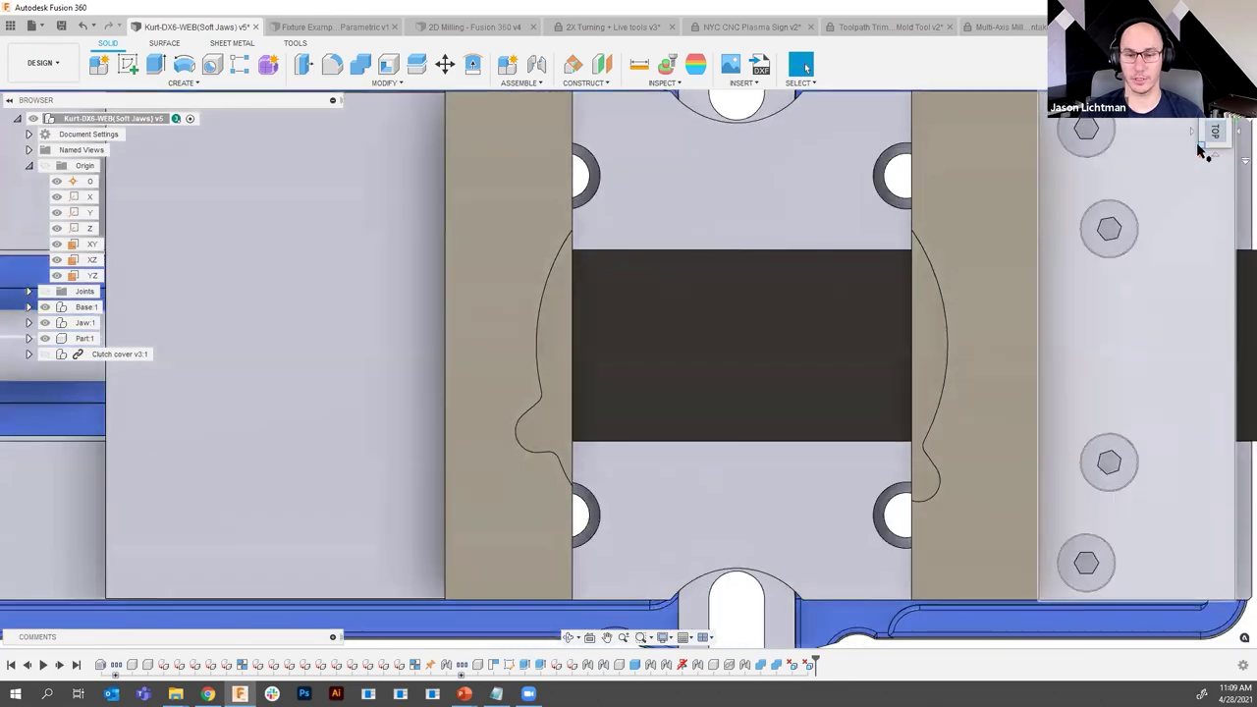
click(1200, 149)
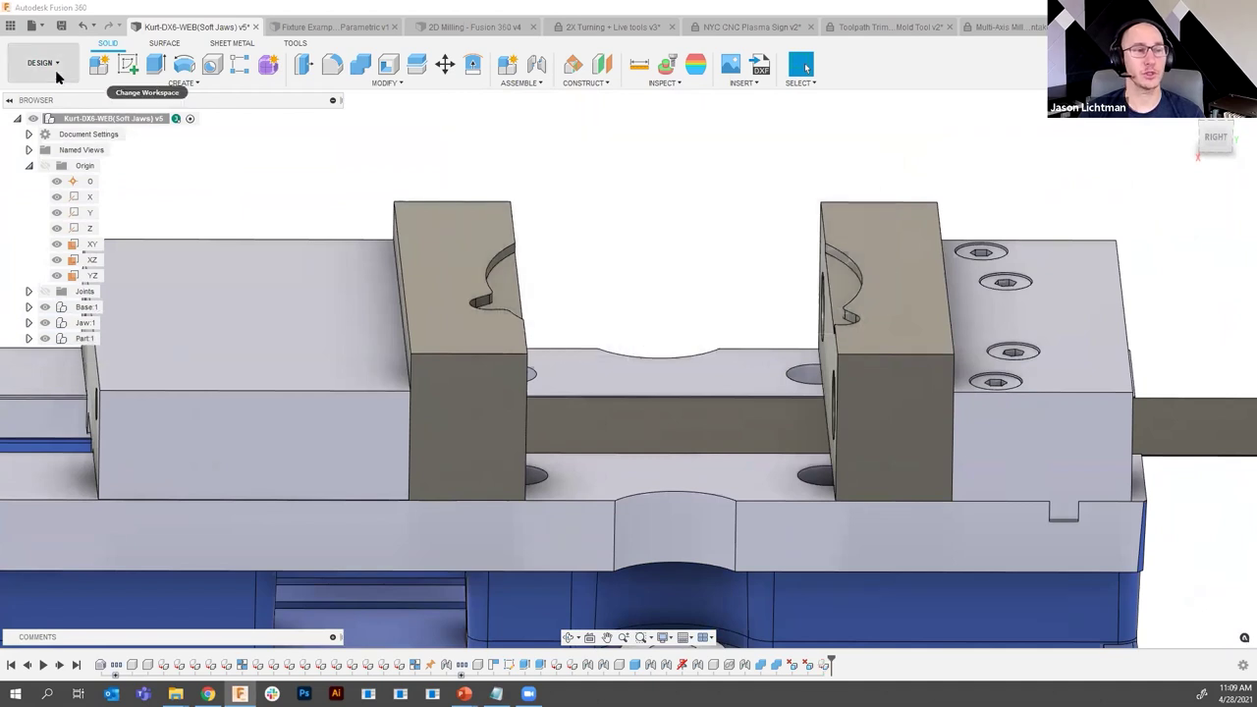
click(55, 70)
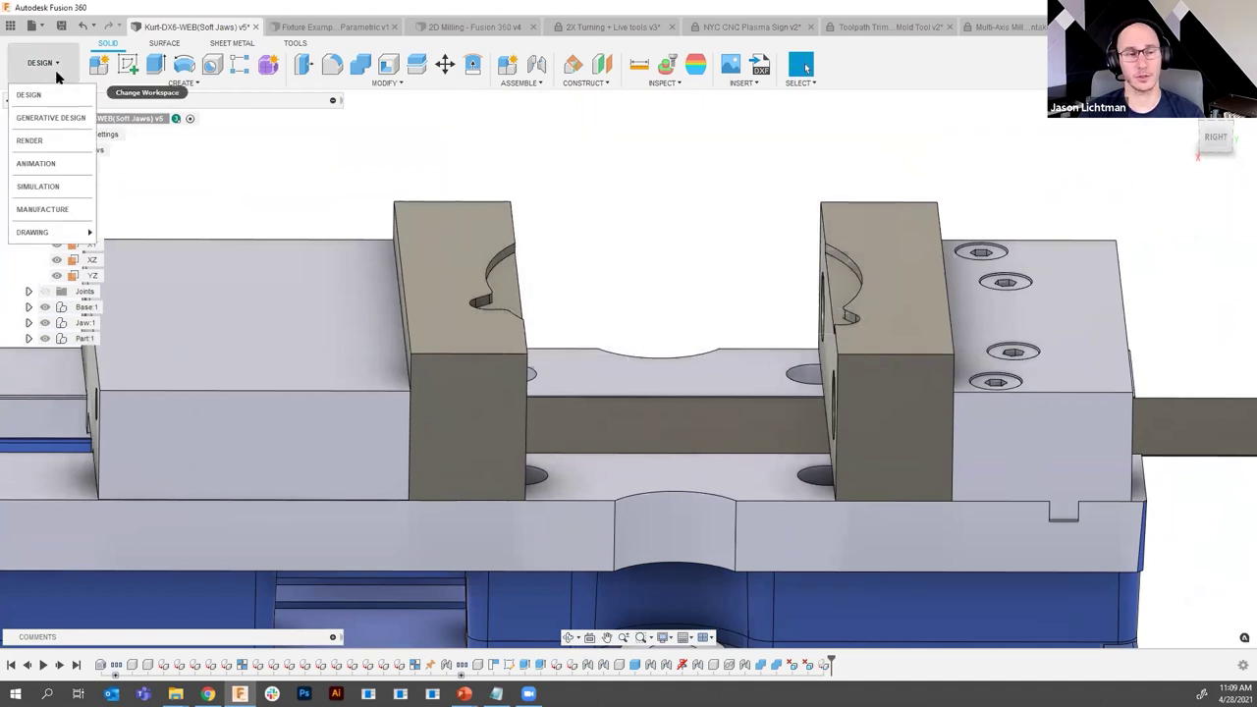
click(63, 212)
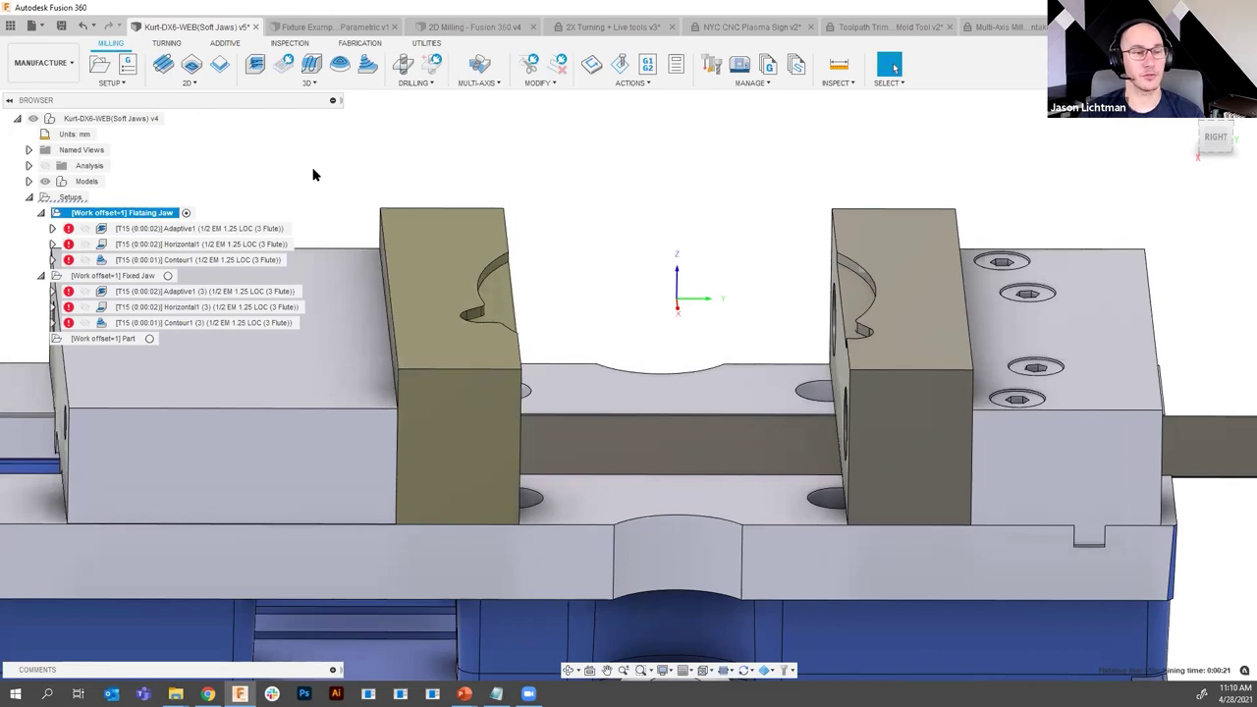
- Correct the misspelled name of the first setup to "Floating Jaw"
double_click(147, 214)
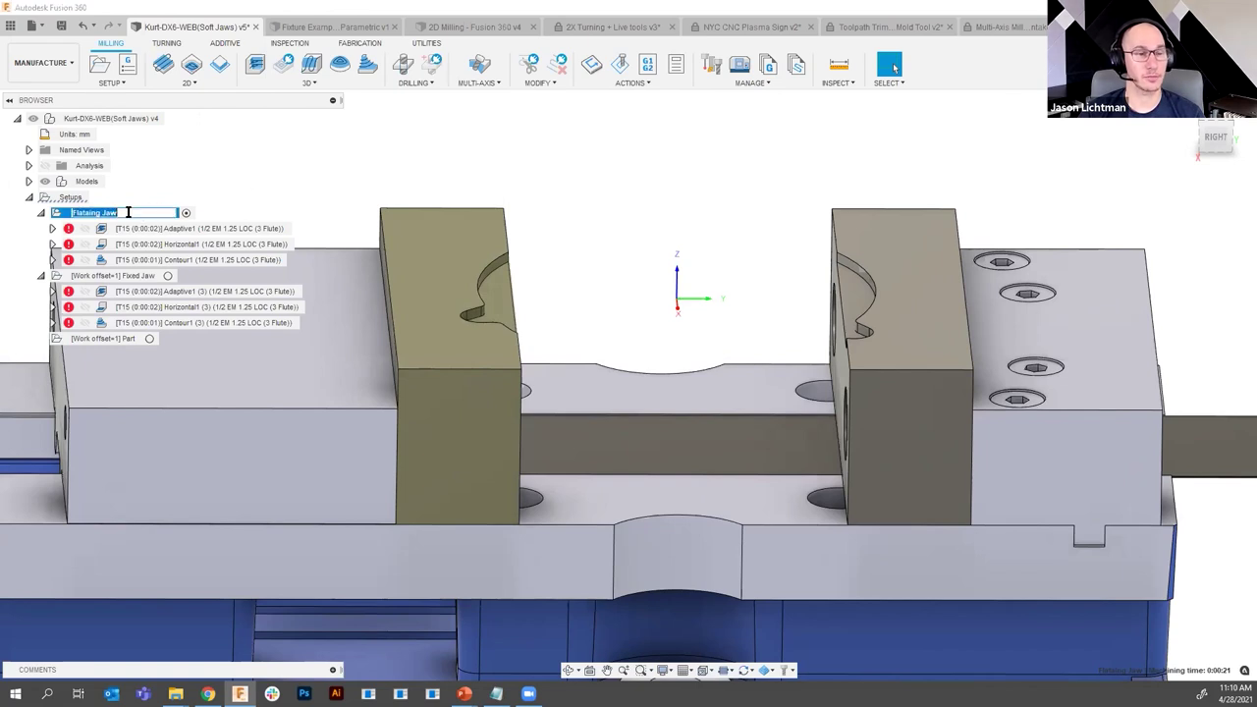
click(88, 211)
key(BackSpace)
key(BackSpace)
key(BackSpace)
key(BackSpace)
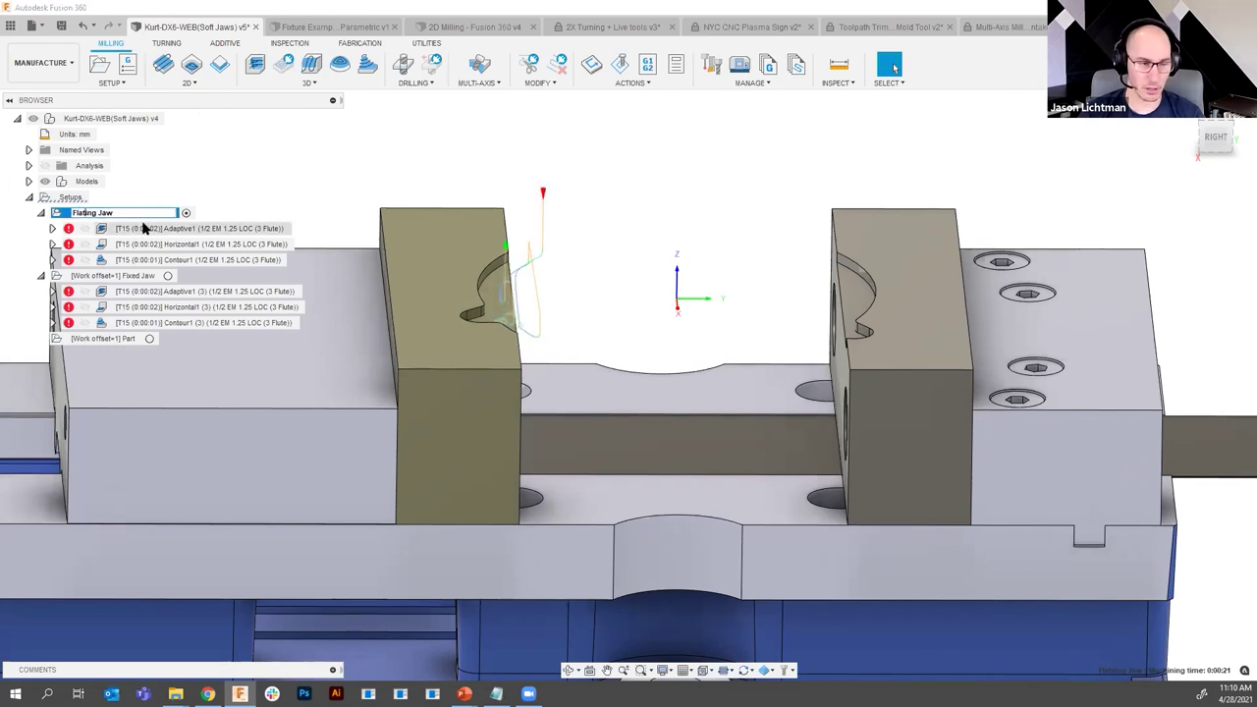
text(loat)
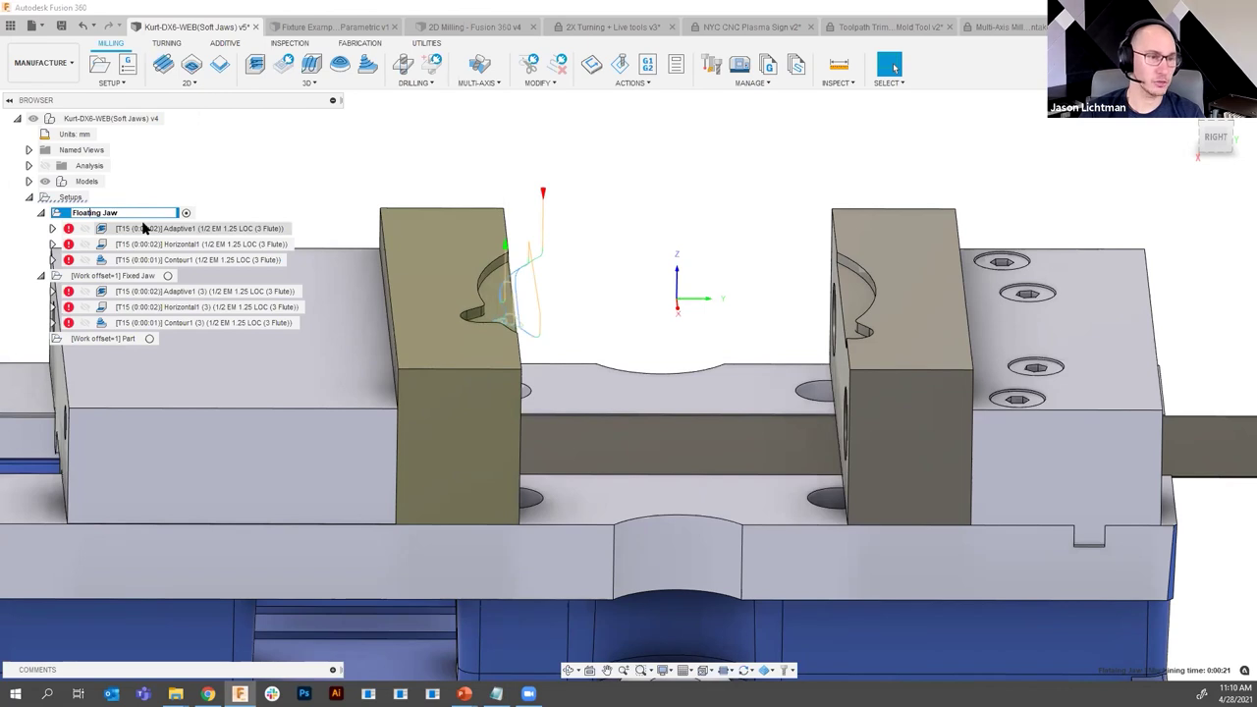
key(Return)
- Generate the toolpaths of both the Floating Jaw and Fixed Jaw setups
right_click(157, 214)
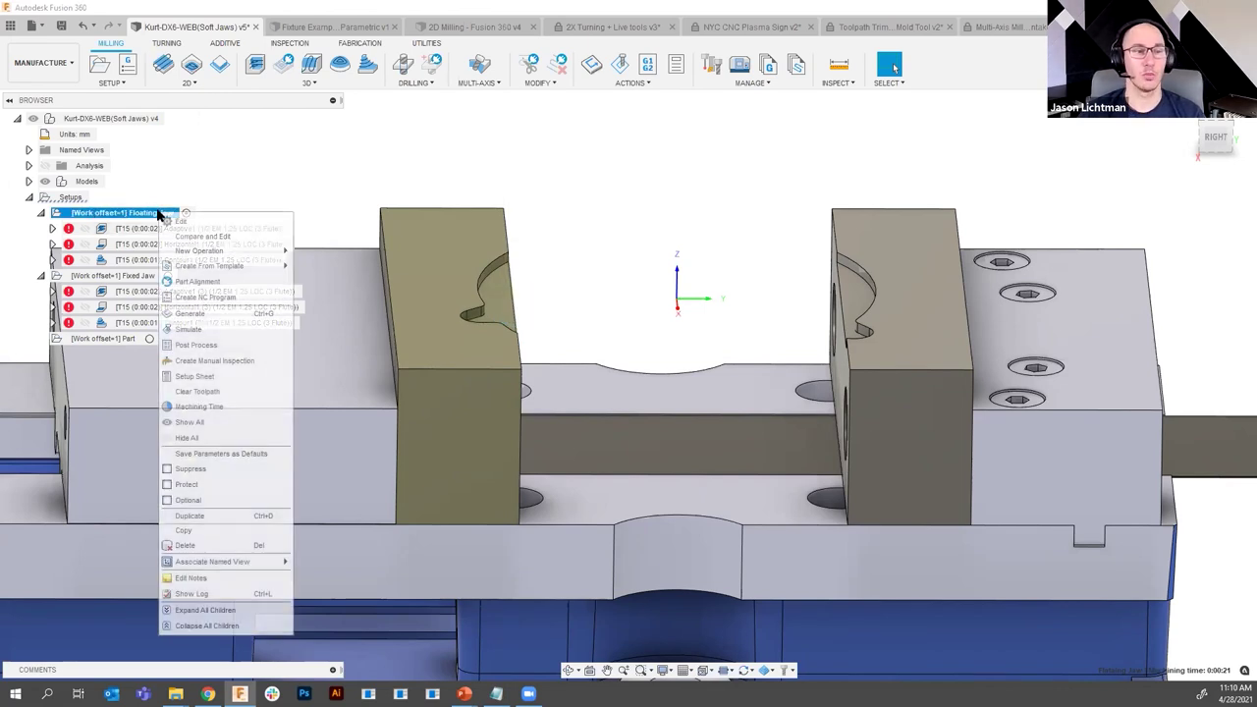
click(201, 314)
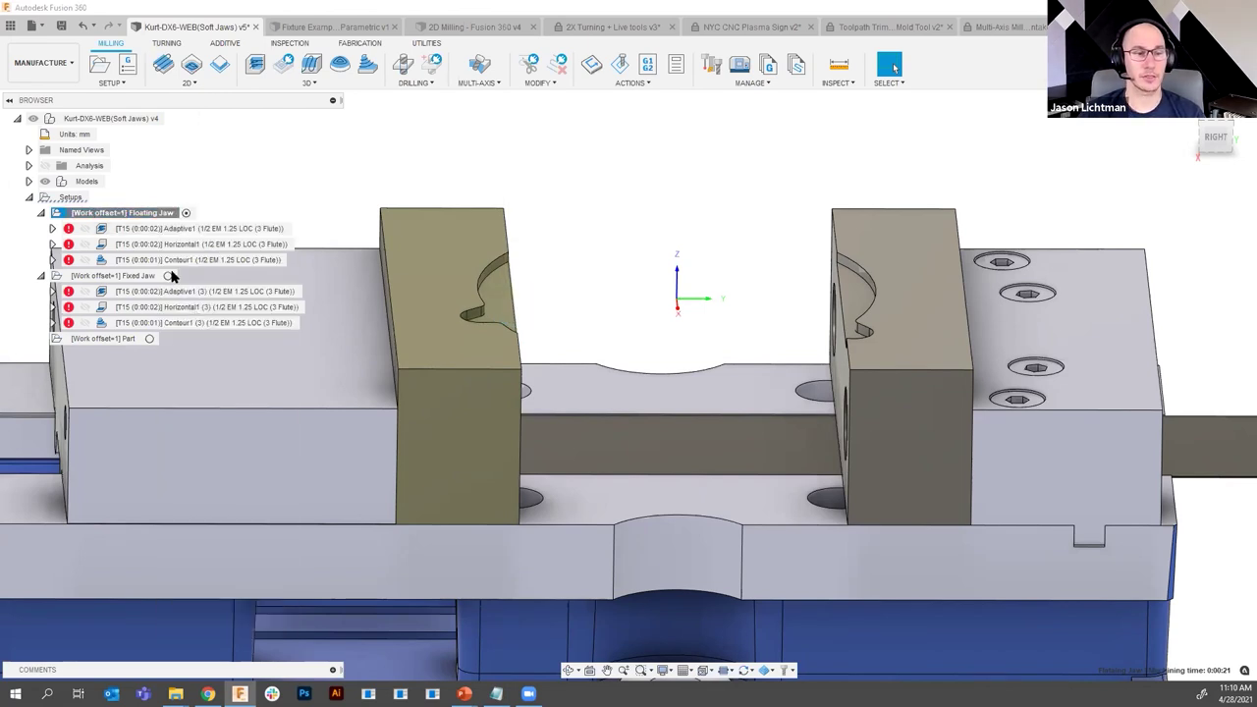
right_click(137, 276)
click(168, 377)
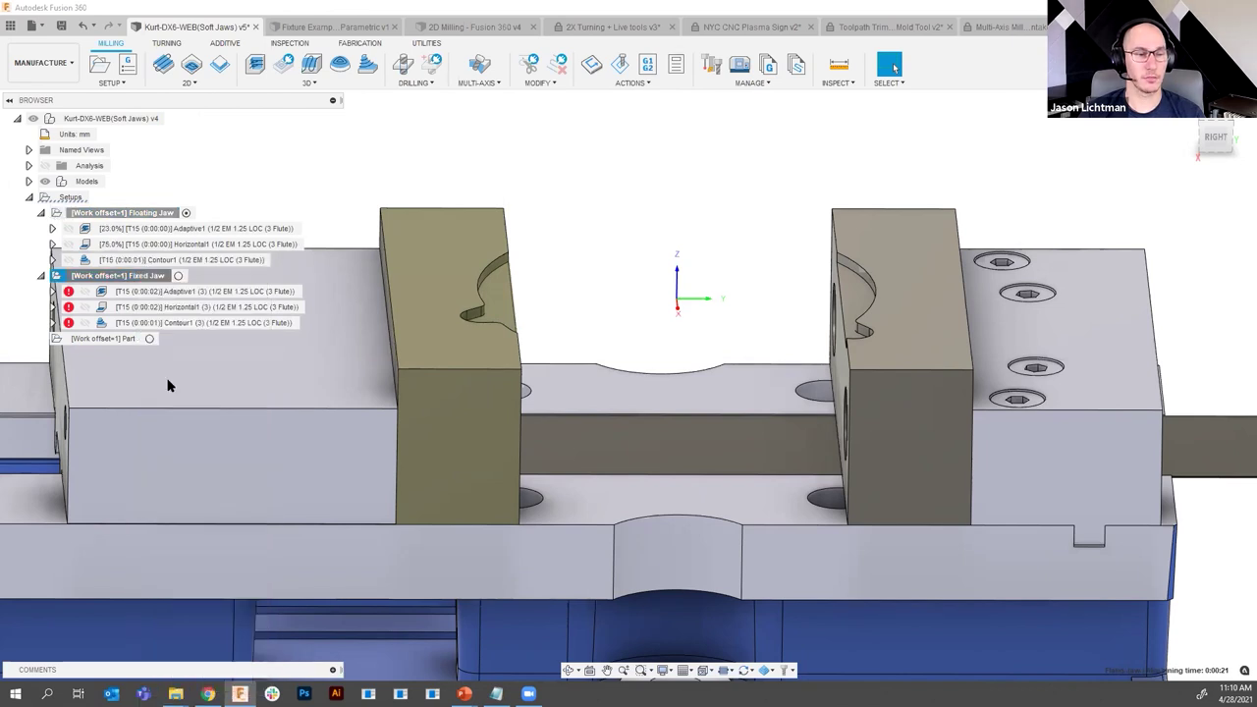
- Simulate the machining of the Floating Jaw setup and close the simulation
right_click(166, 214)
click(196, 333)
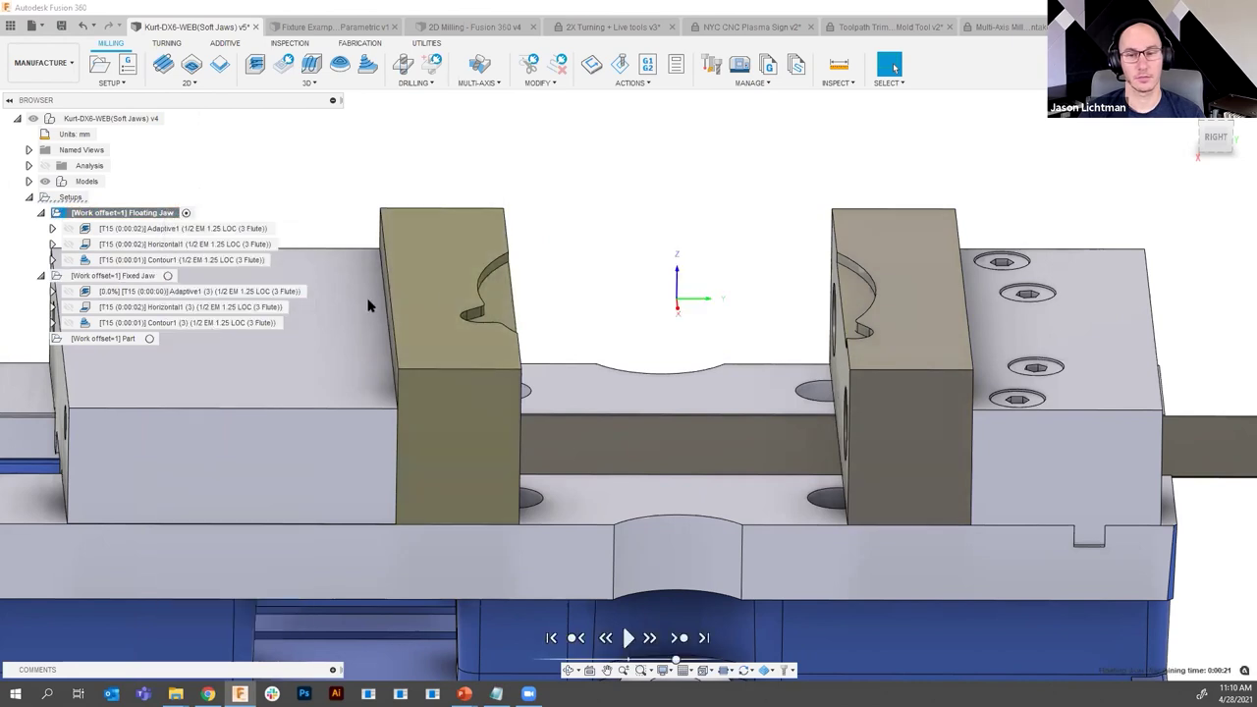
click(630, 620)
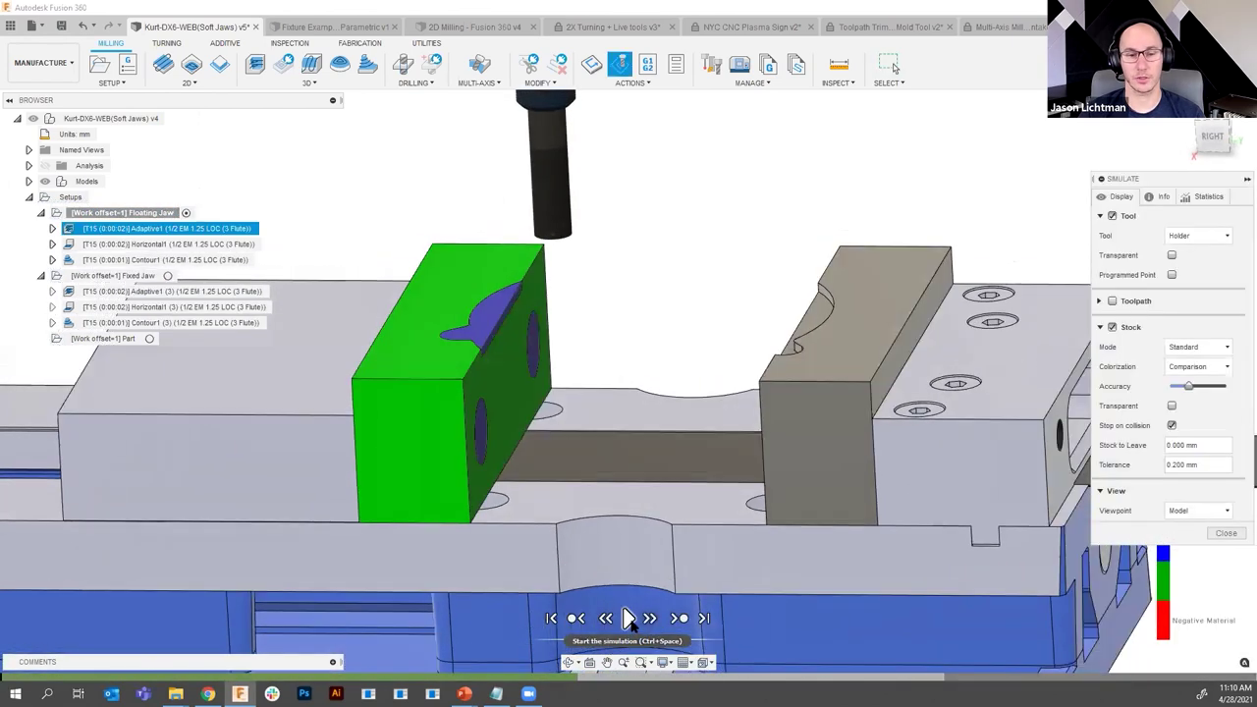
click(629, 619)
click(626, 618)
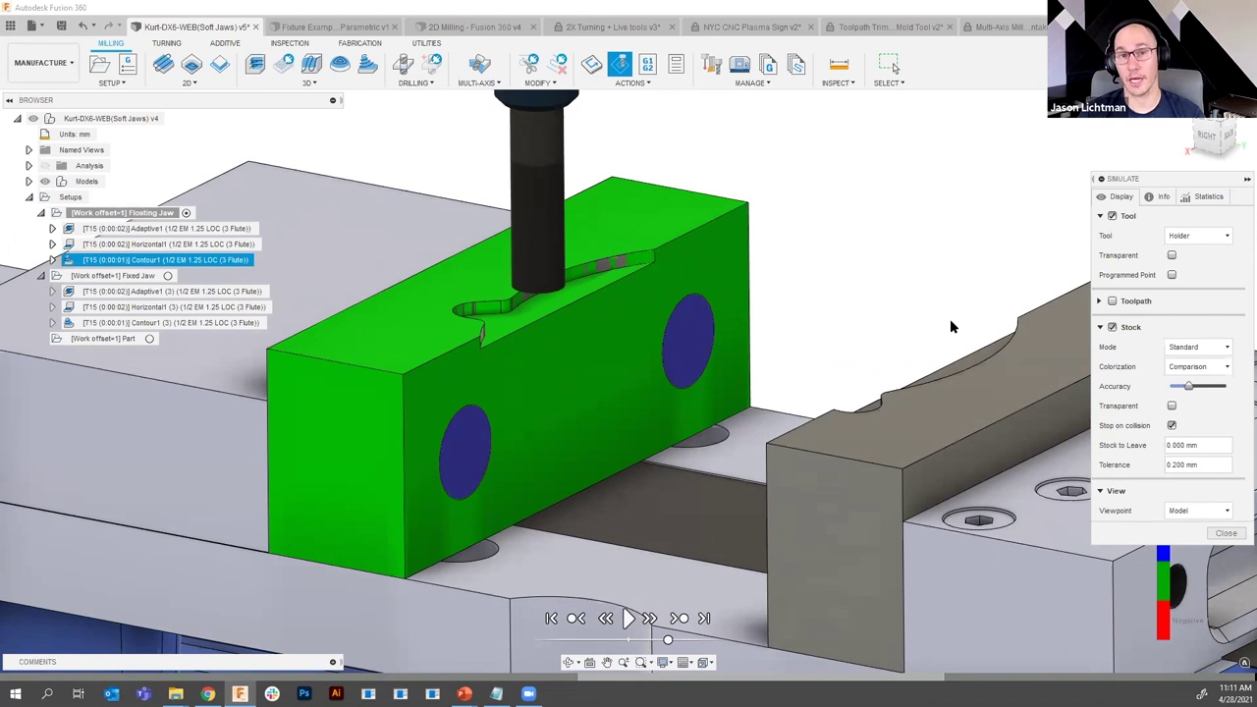
click(1225, 532)
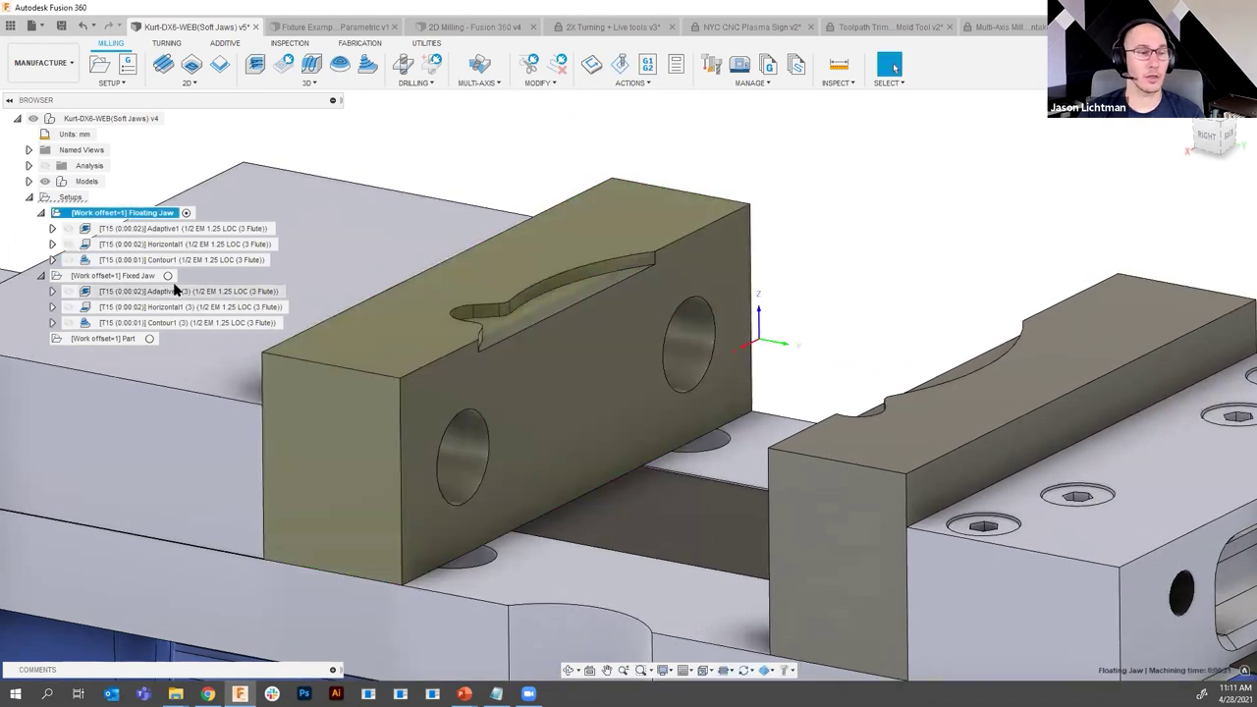
- Simulate the machining of the Fixed Jaw setup and close the simulation
right_click(148, 278)
click(187, 383)
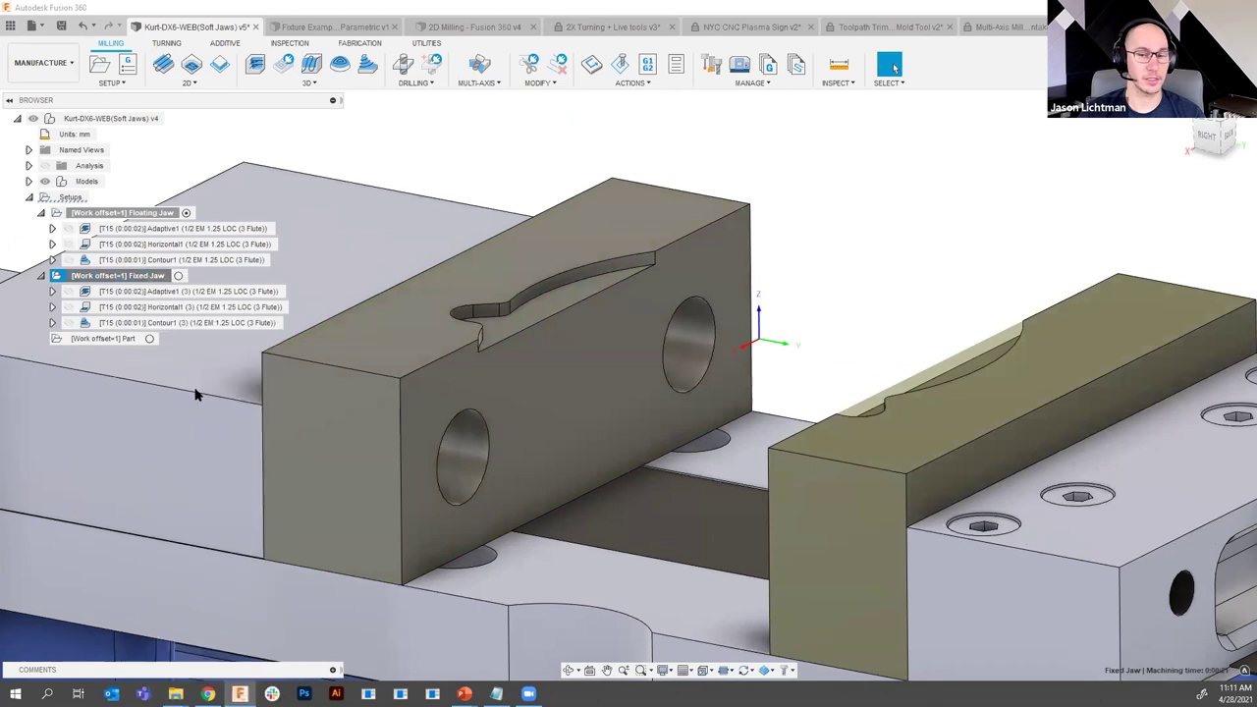
click(628, 619)
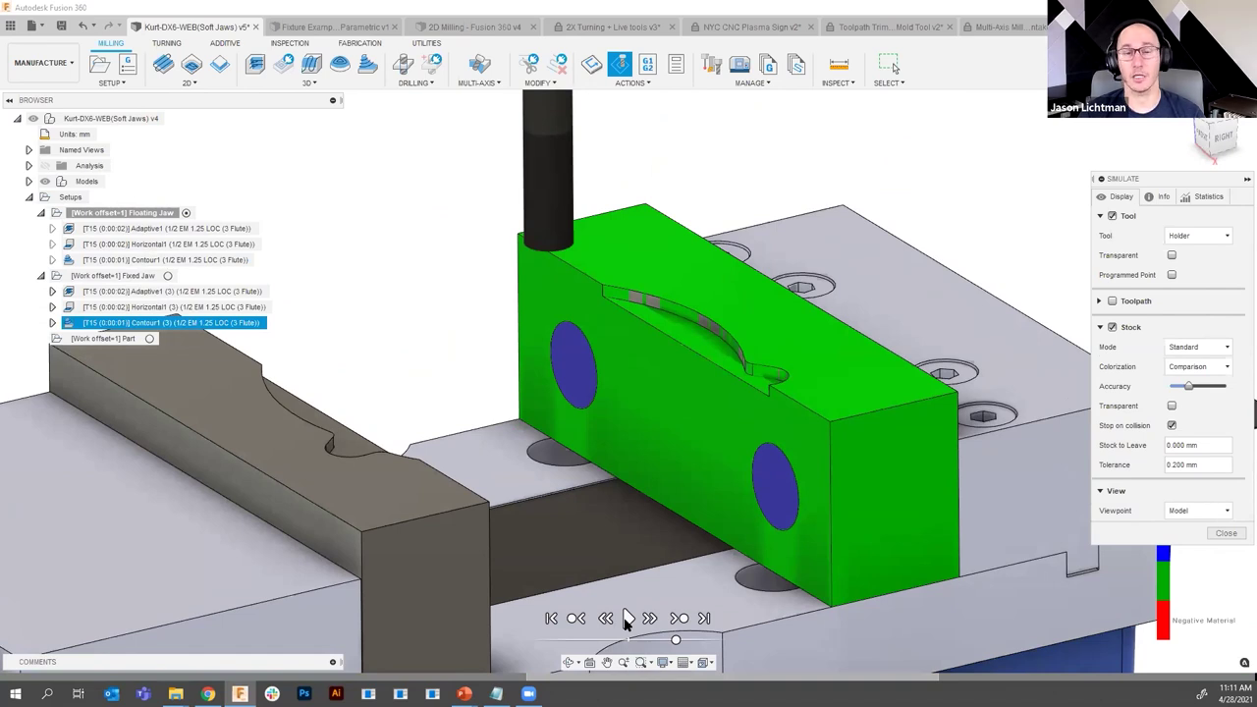
click(1226, 533)
- Make the Clutch cover component inside Part:1 visible between the vise jaws
click(118, 339)
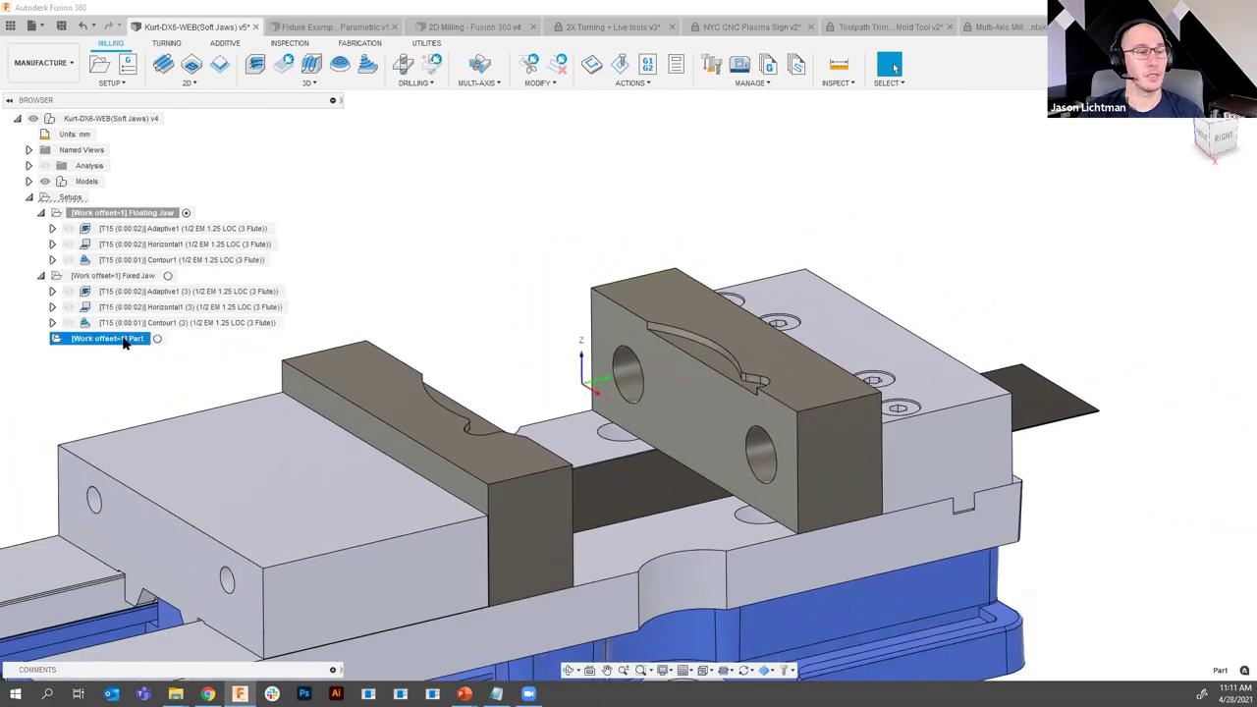
click(28, 181)
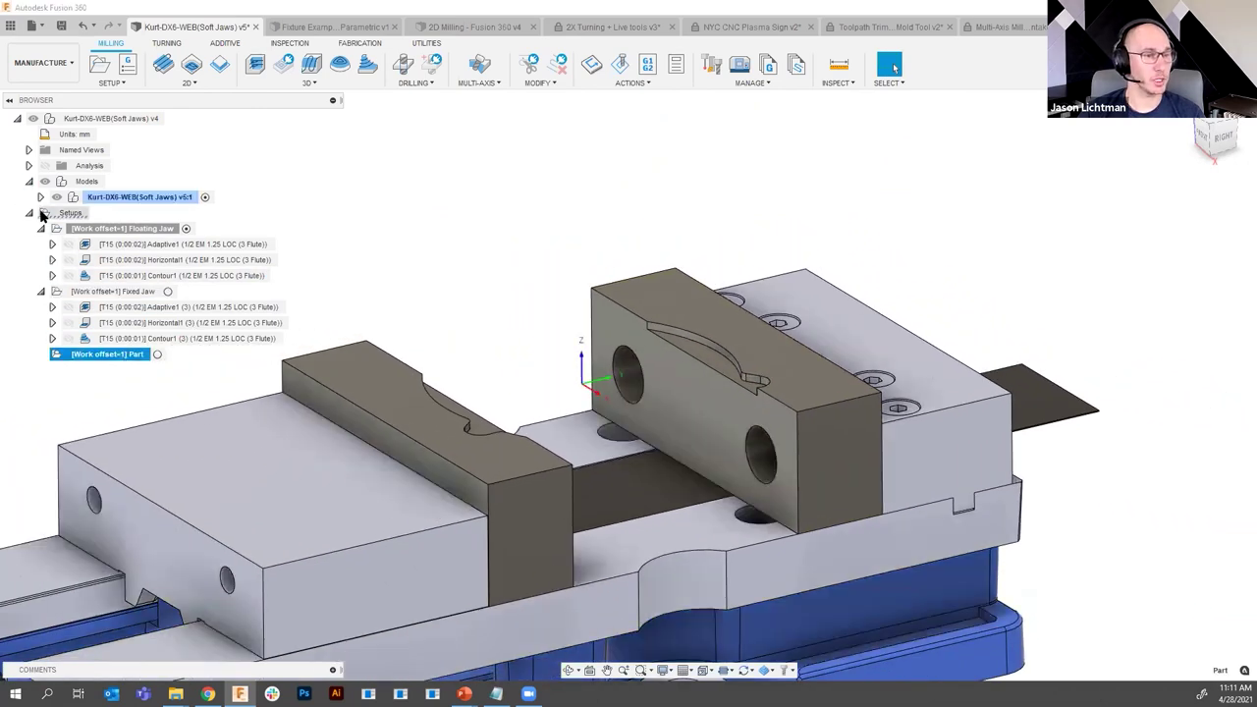
click(40, 197)
click(52, 290)
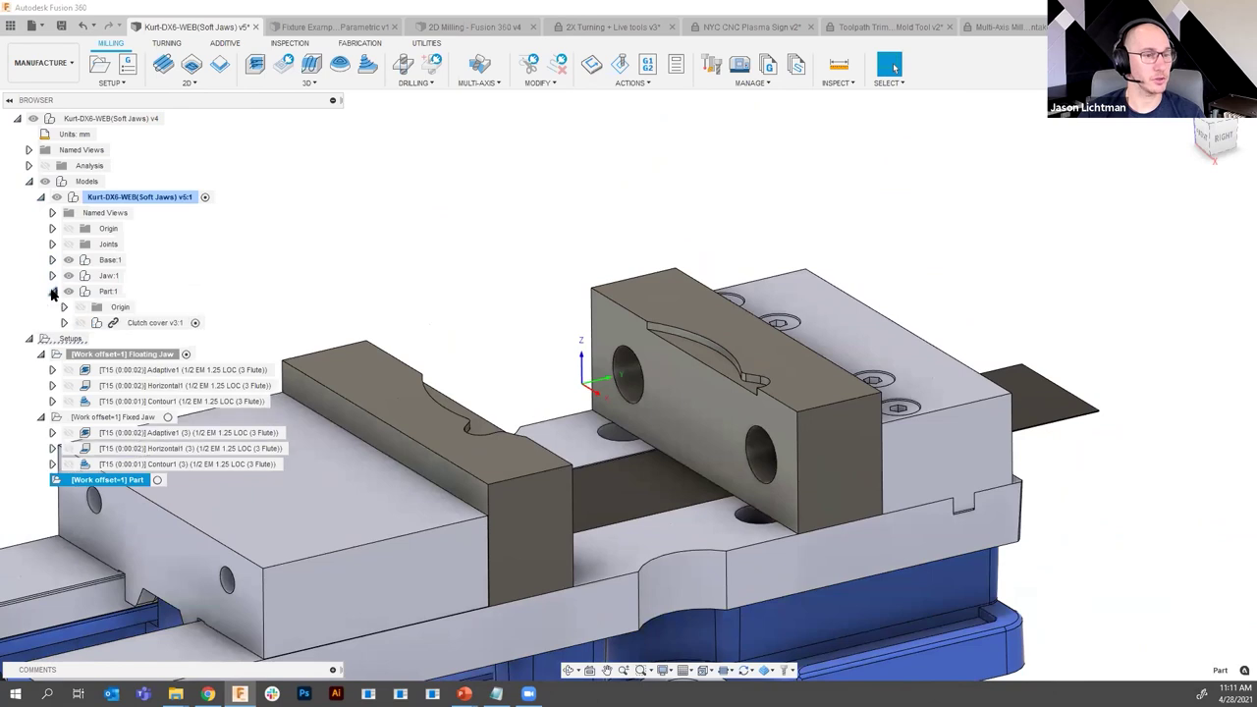
click(80, 322)
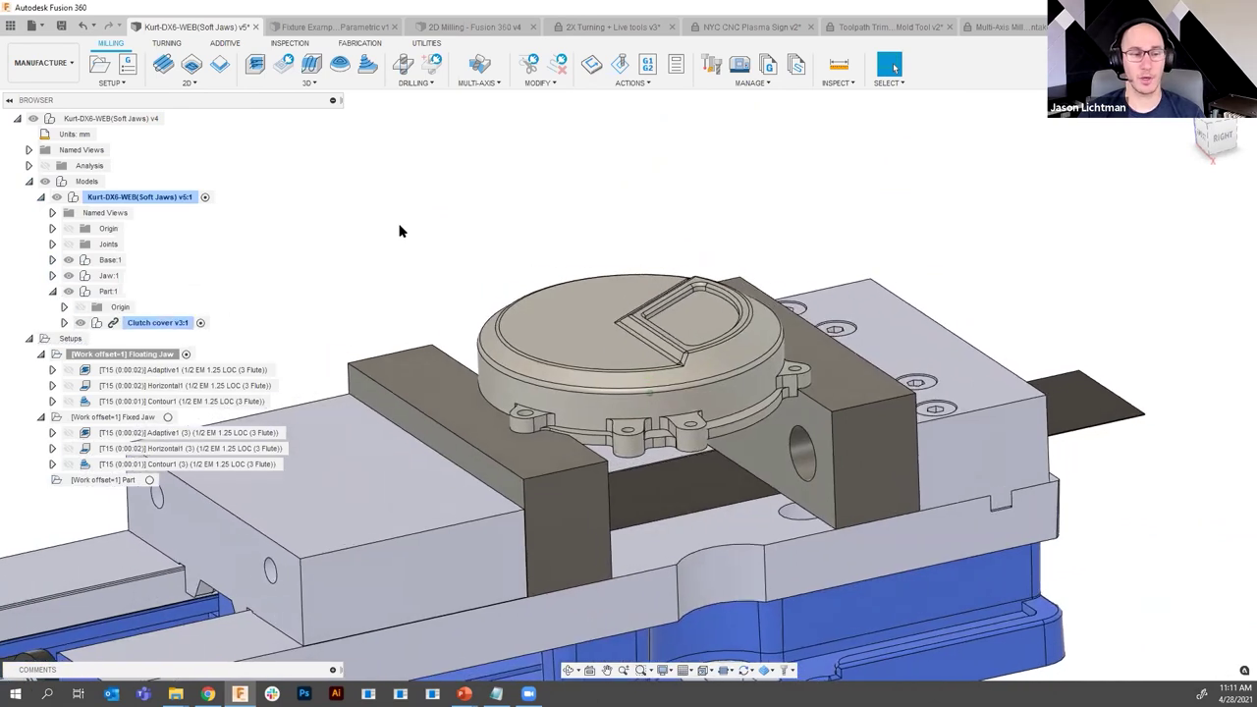
- Edit the Part setup to use Clutch Cover.SLDPRT as the model and Stock for Op 2 as the stock solid
right_click(114, 488)
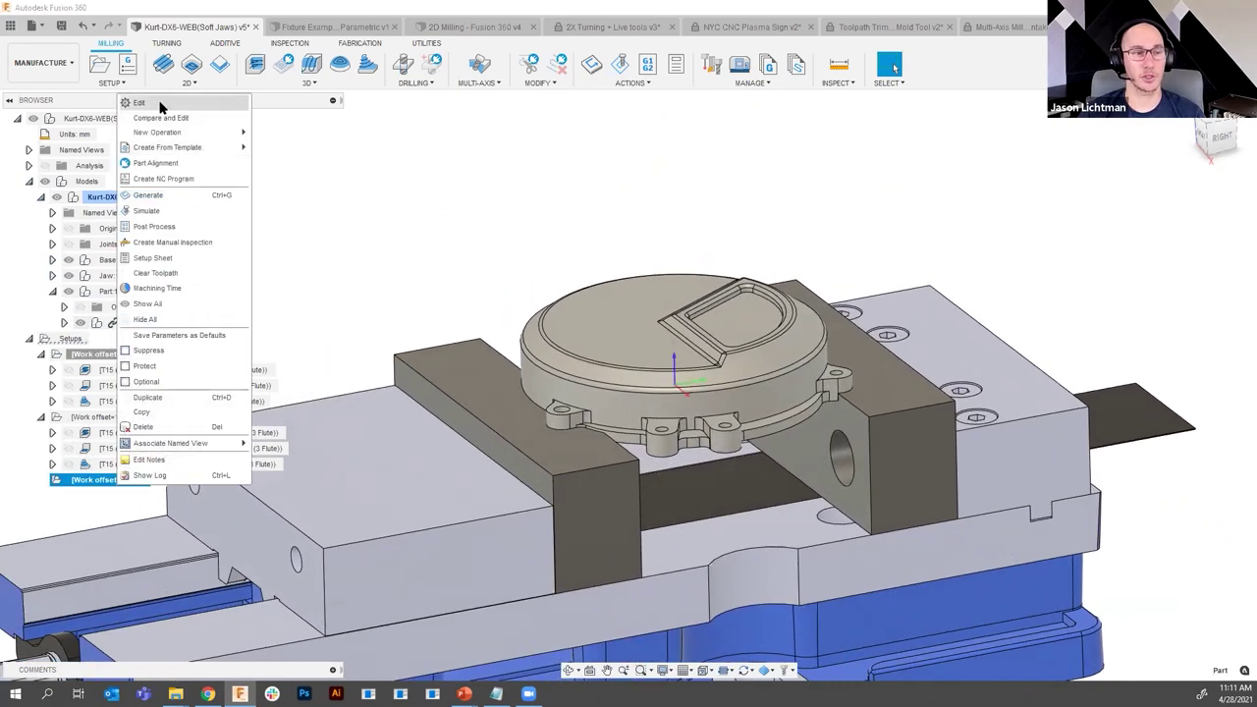
click(164, 108)
click(627, 363)
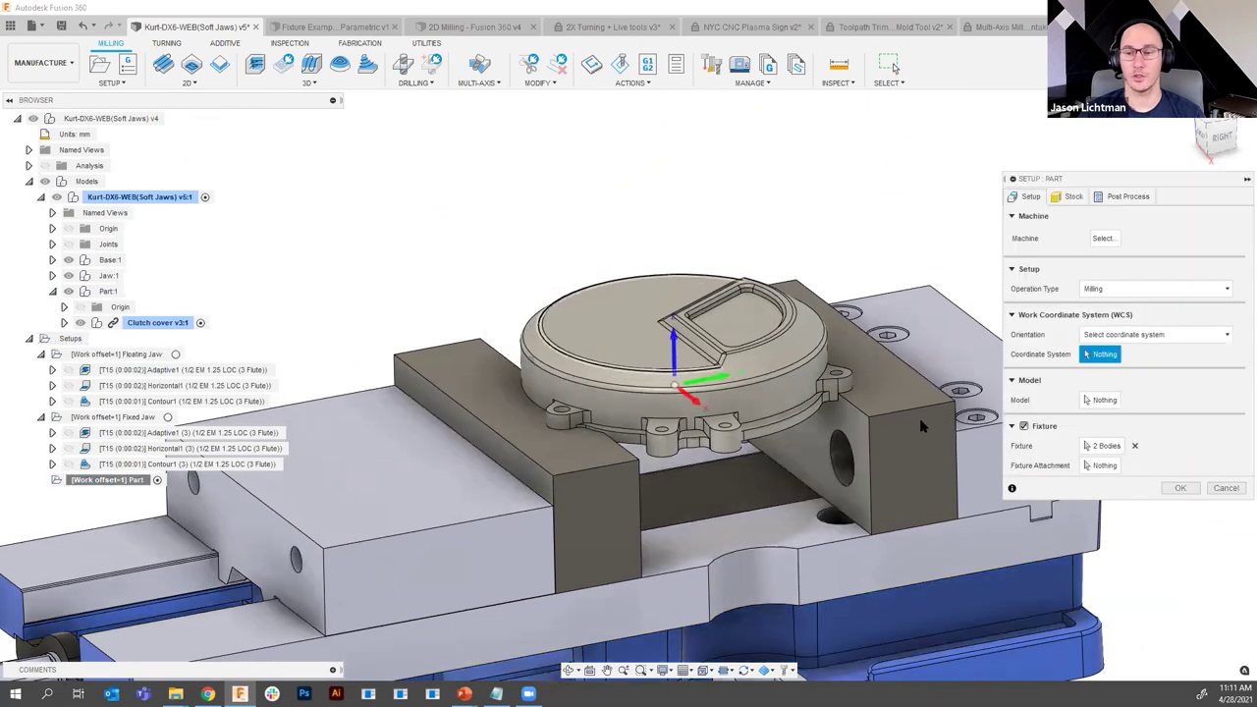
click(1102, 402)
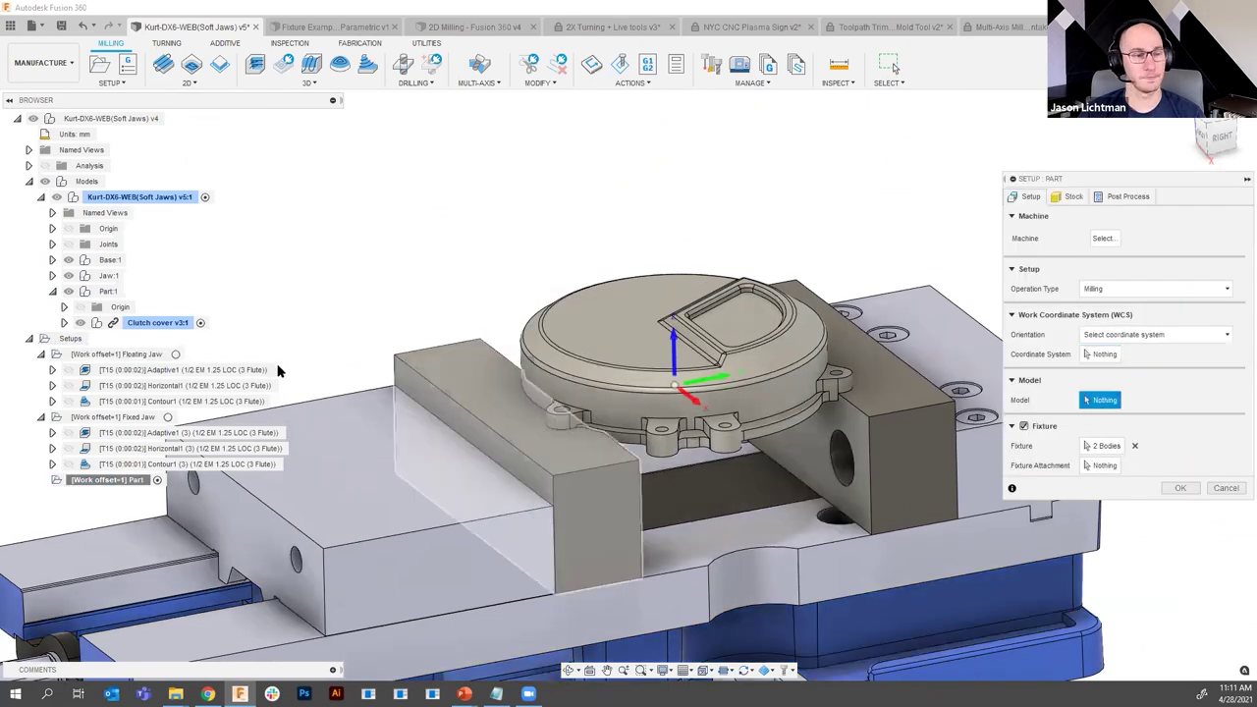
click(64, 322)
click(138, 385)
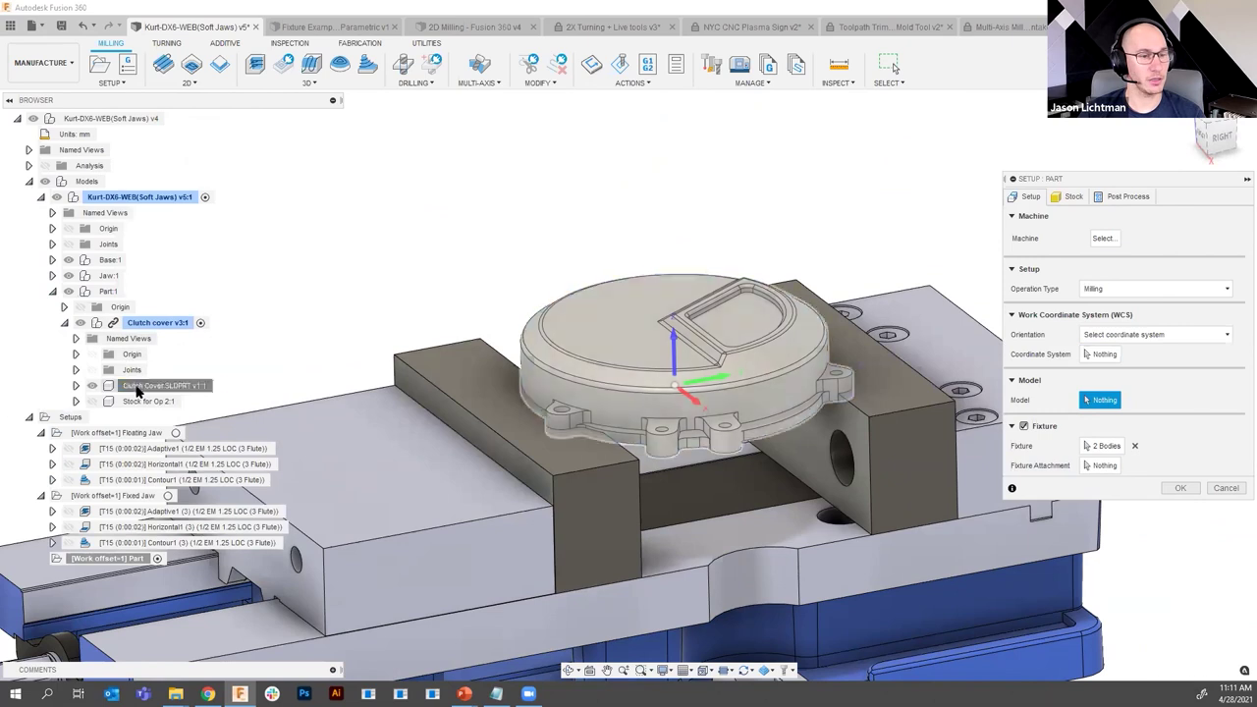
click(1071, 200)
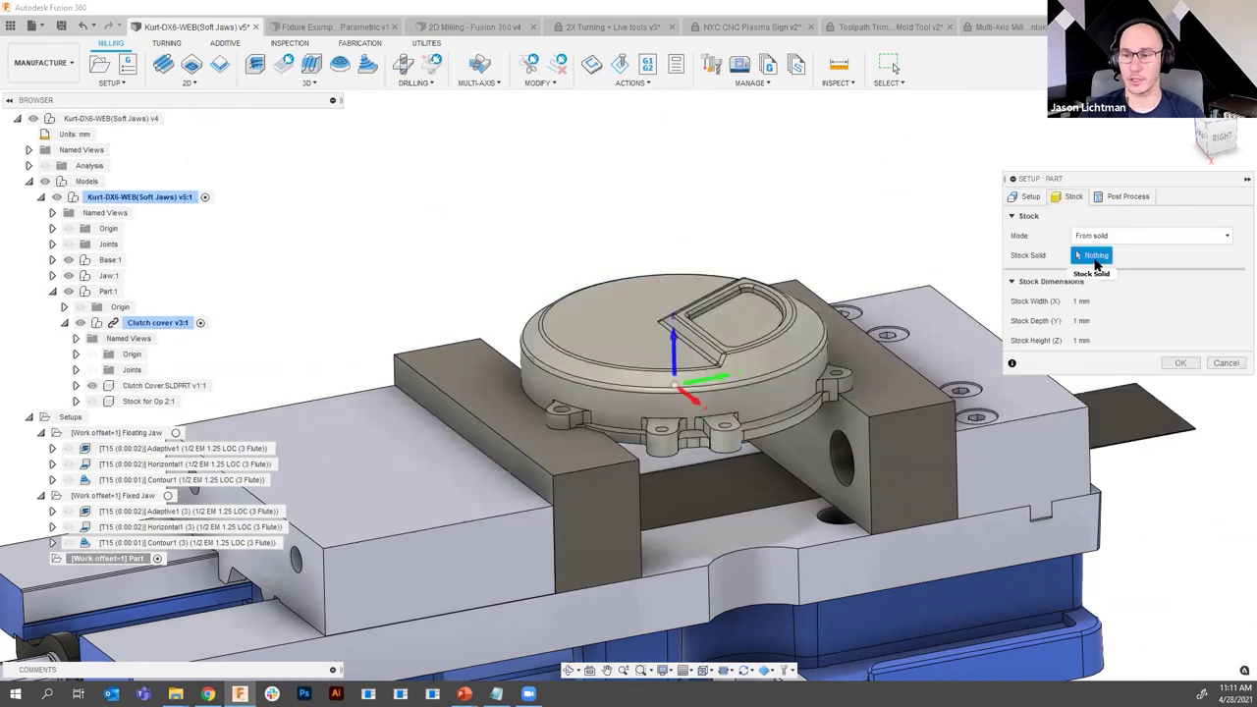
click(147, 400)
click(1180, 363)
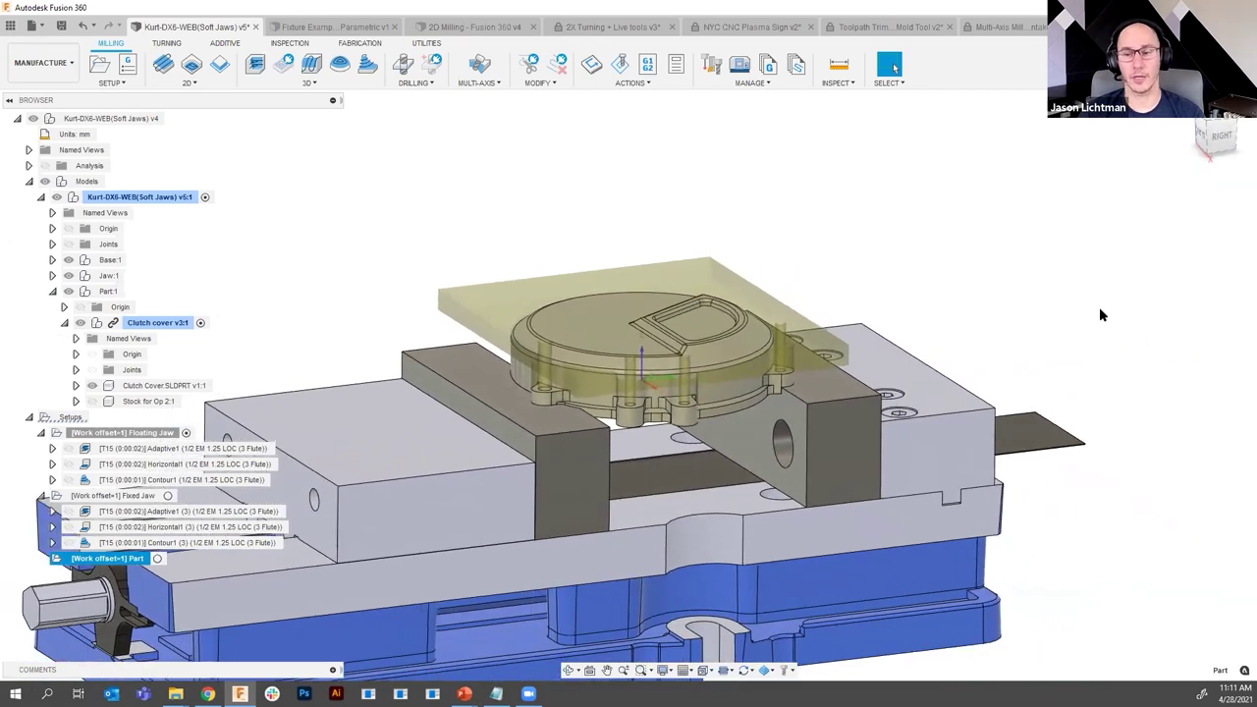
click(211, 85)
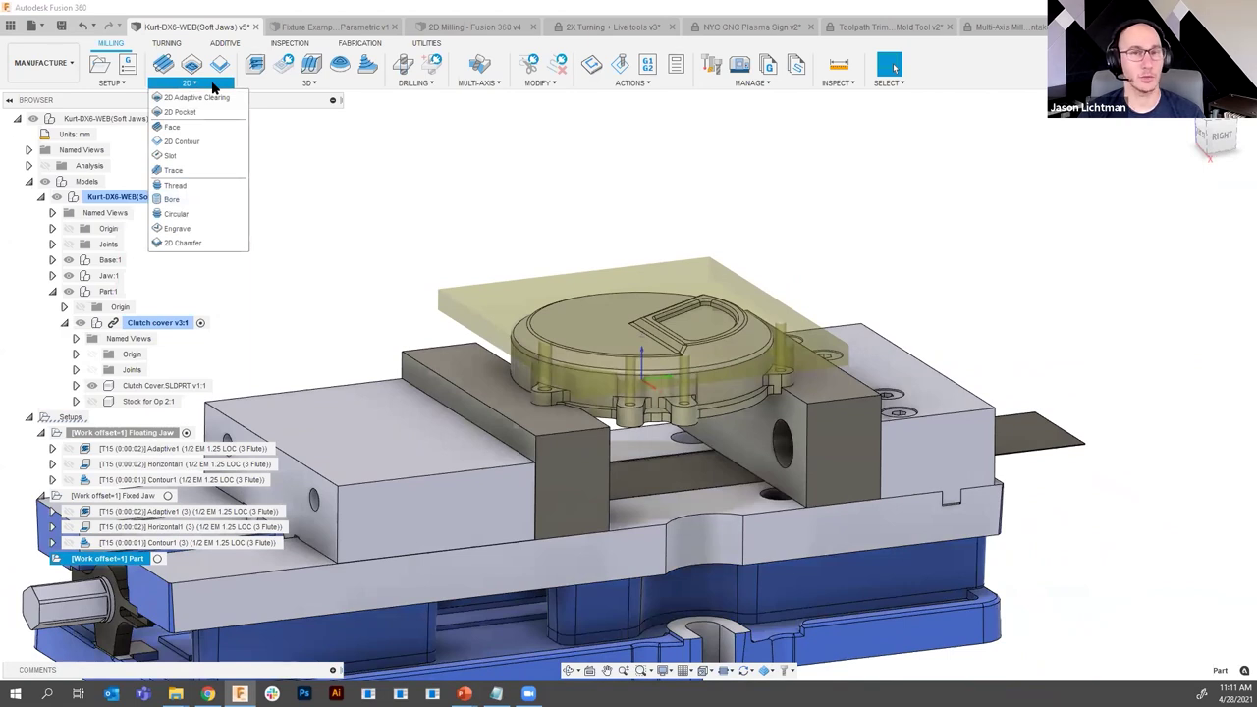
click(271, 84)
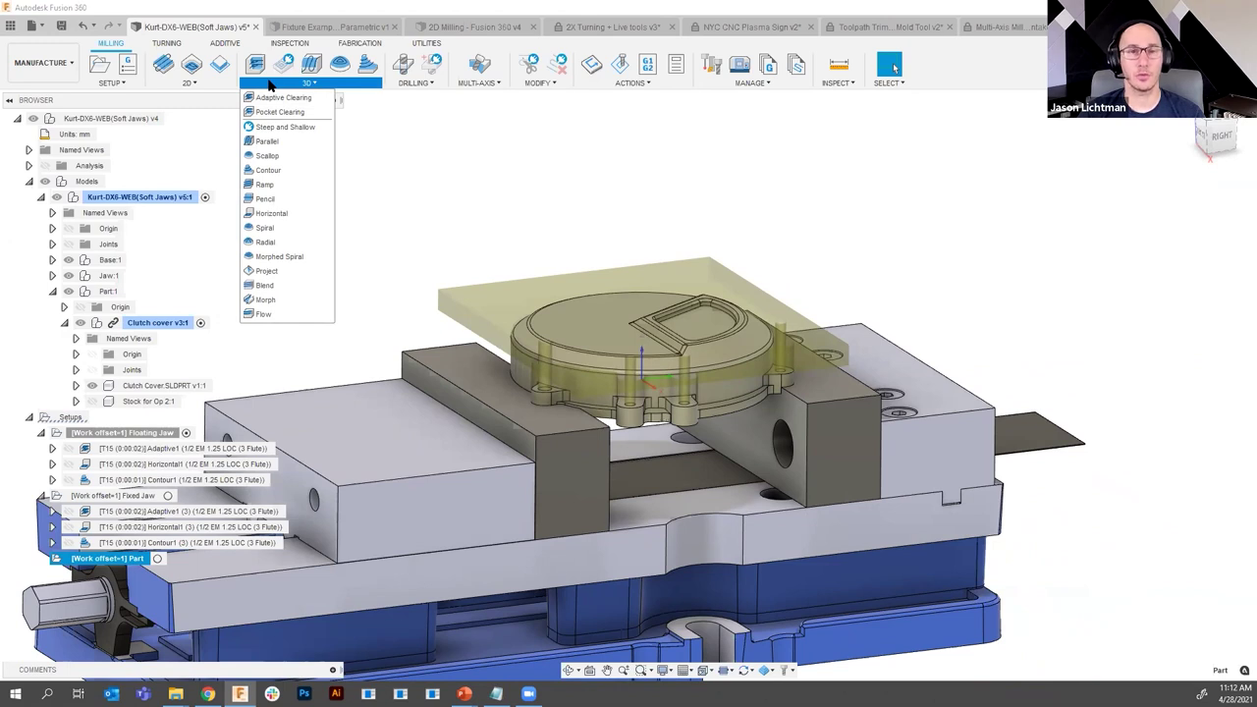
click(226, 84)
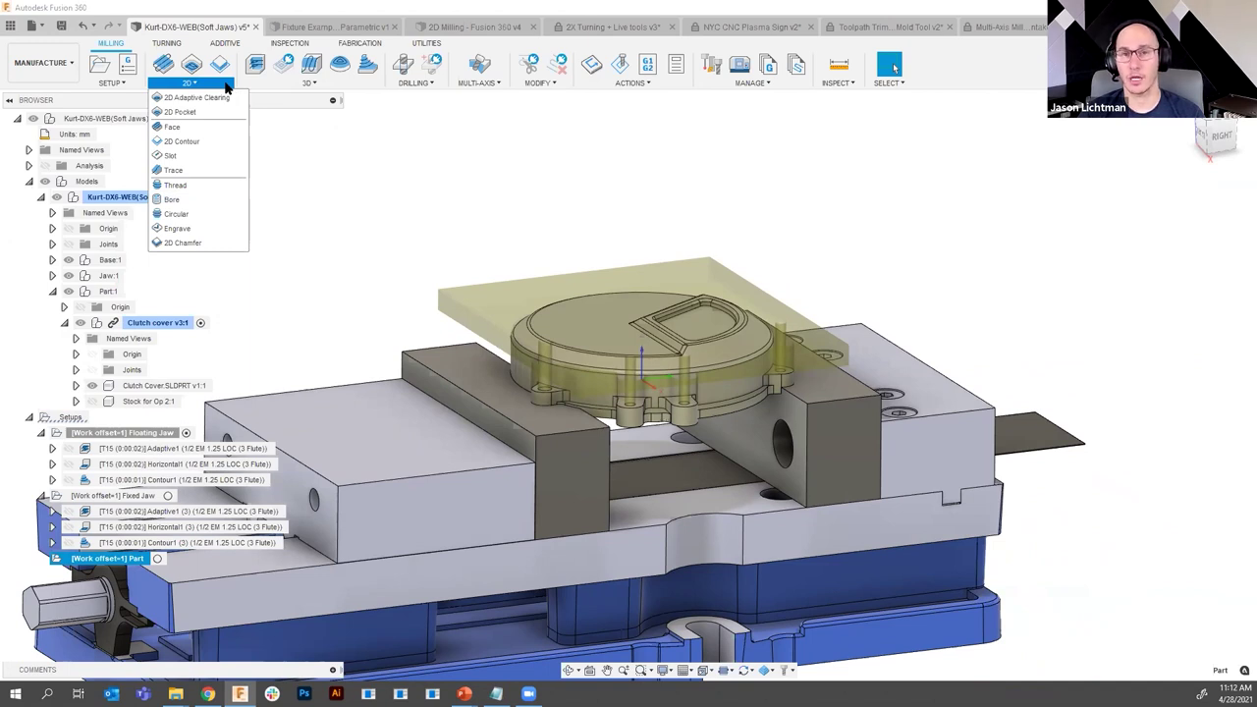
mouse_move(265, 86)
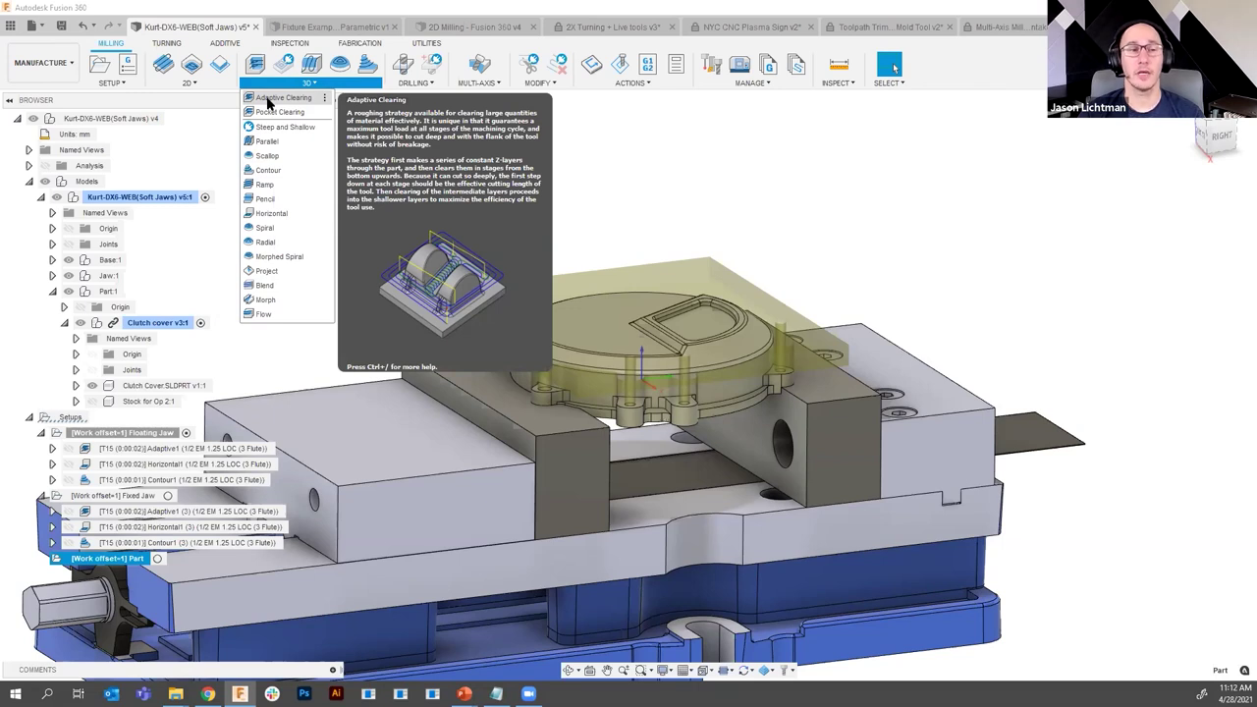
click(208, 125)
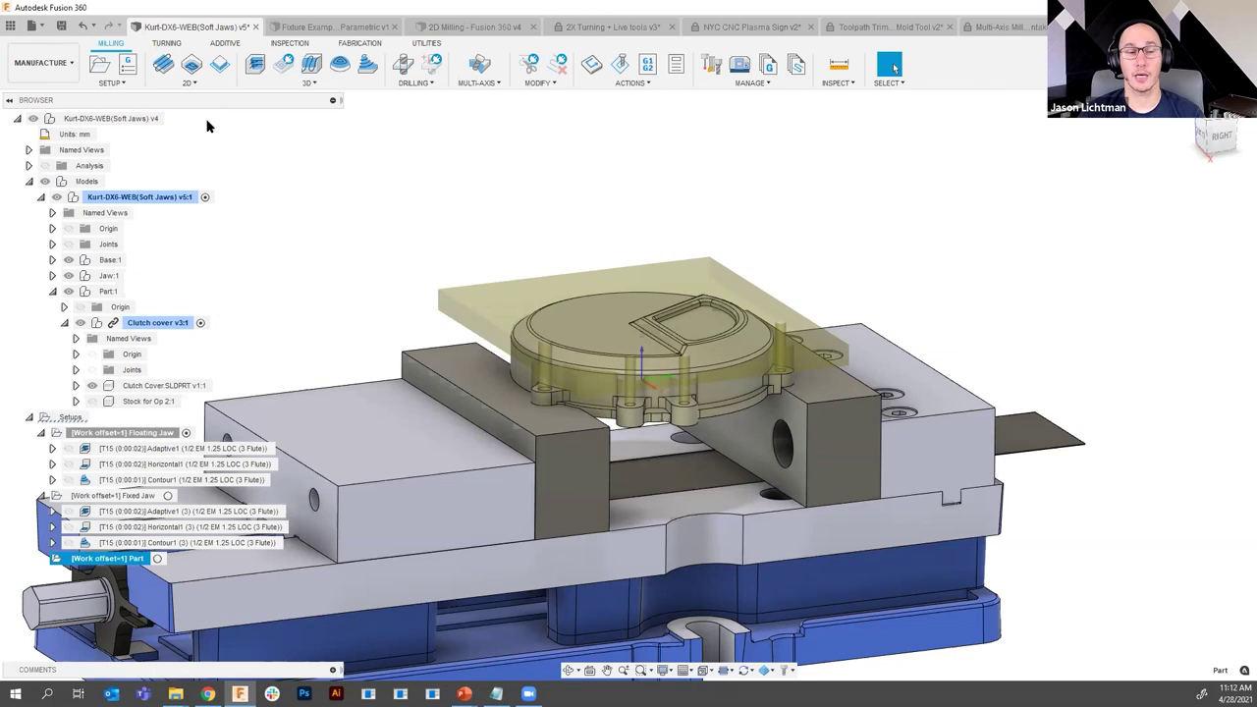
- Add operations to the Part setup from the "3 Axis - Adaptive and Horizontal" template
right_click(131, 559)
mouse_move(199, 217)
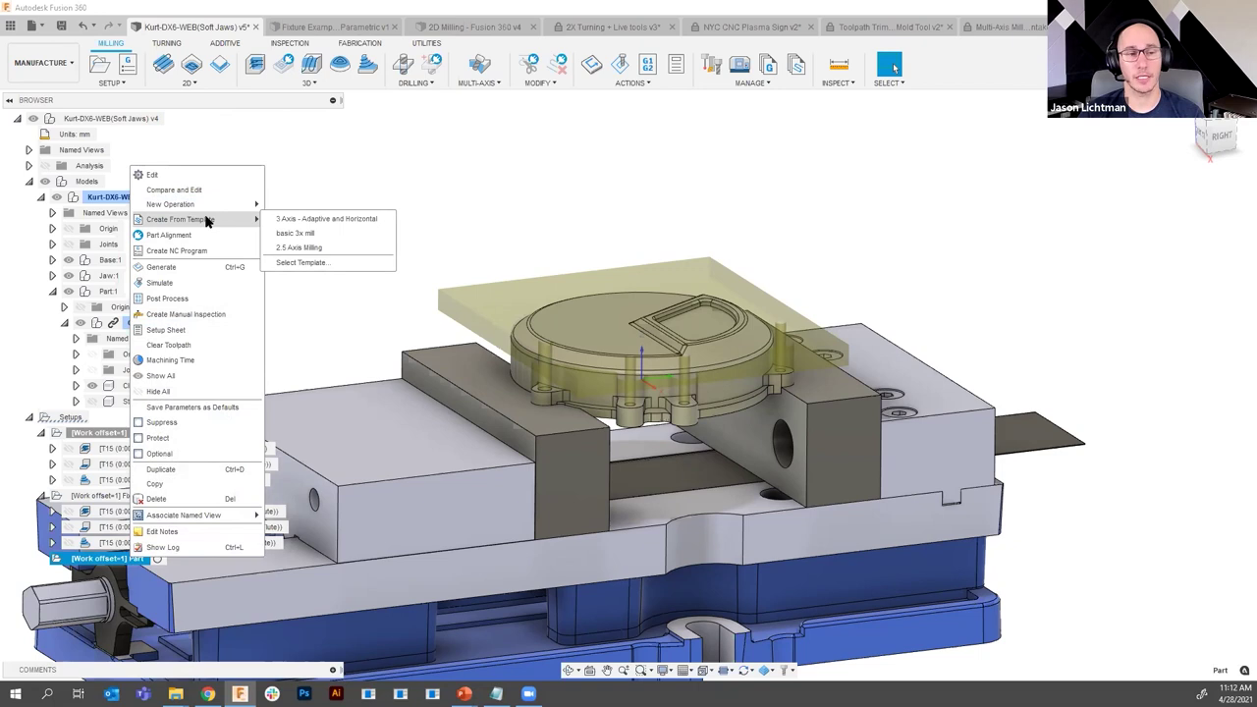
click(309, 225)
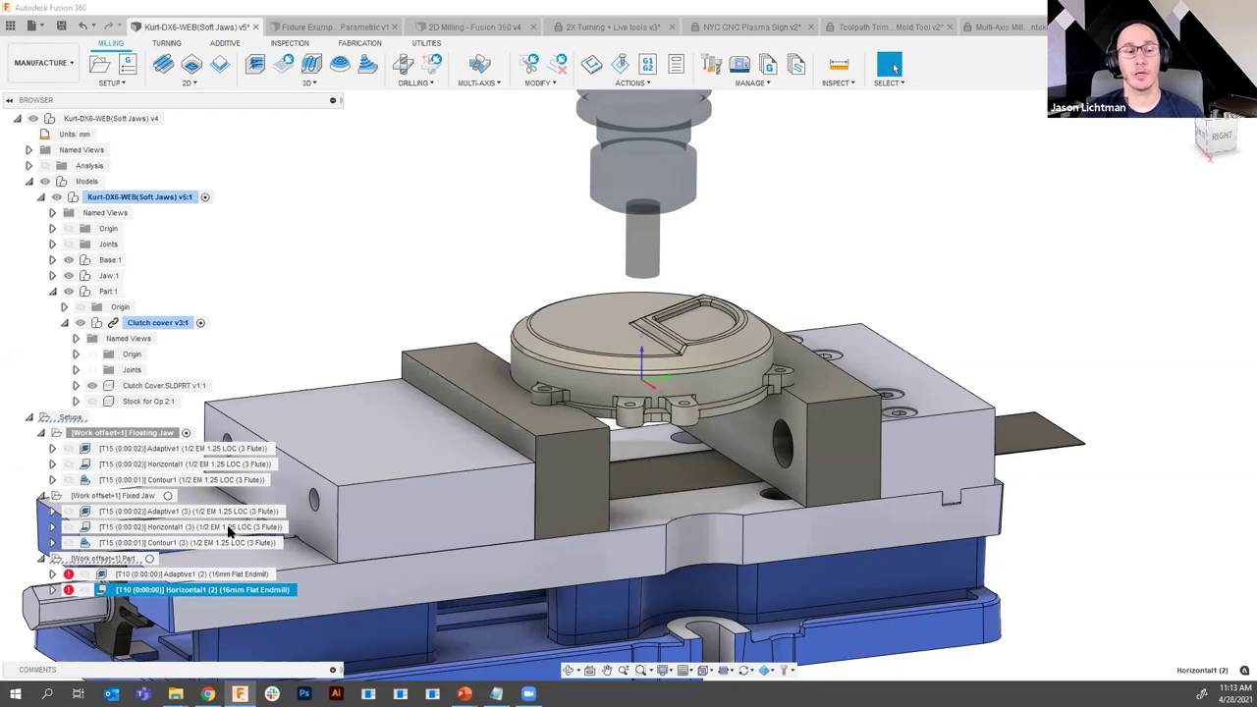
- Set the Part setup's adaptive operation to a bottom height referenced to the fixed jaw's top face with a .05 offset
right_click(230, 576)
click(266, 128)
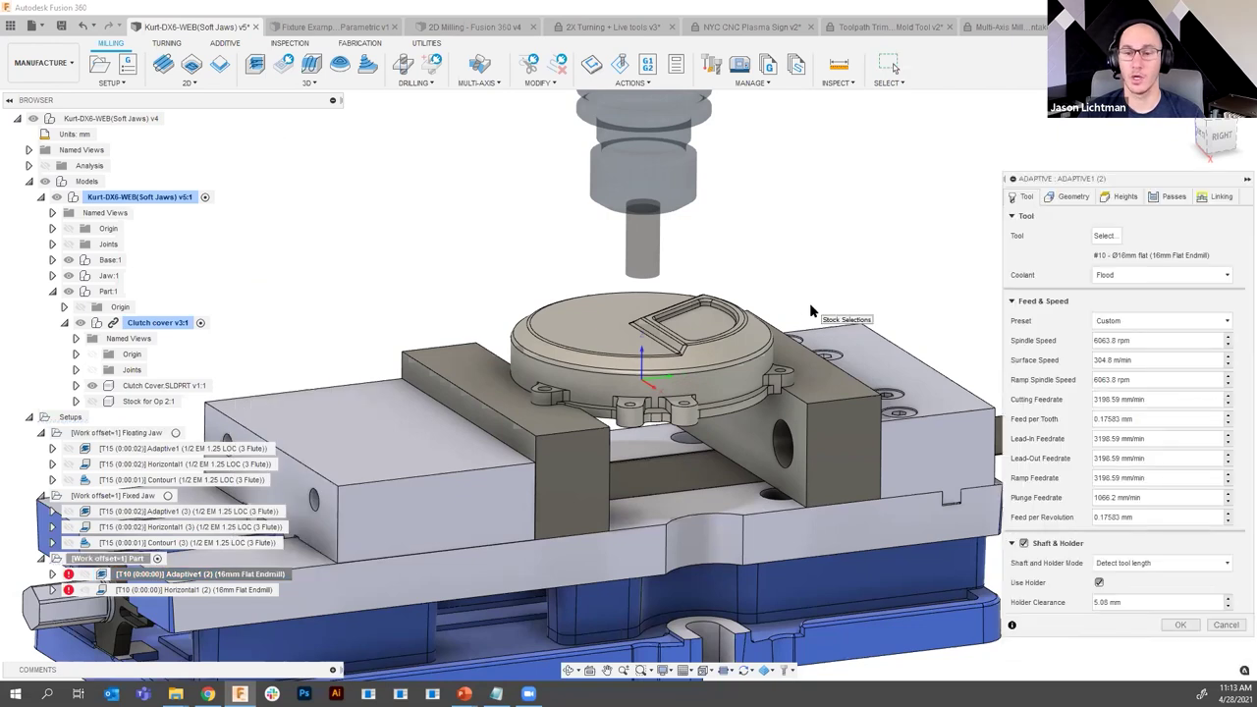
click(1125, 197)
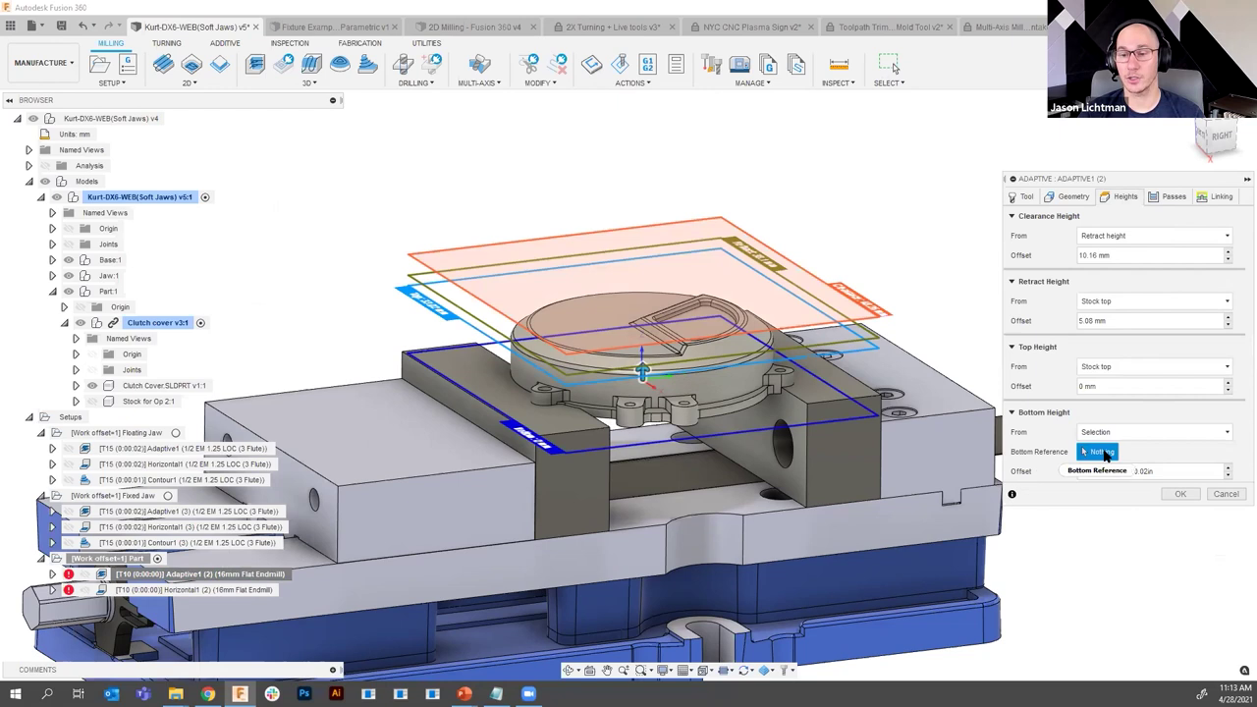
click(851, 386)
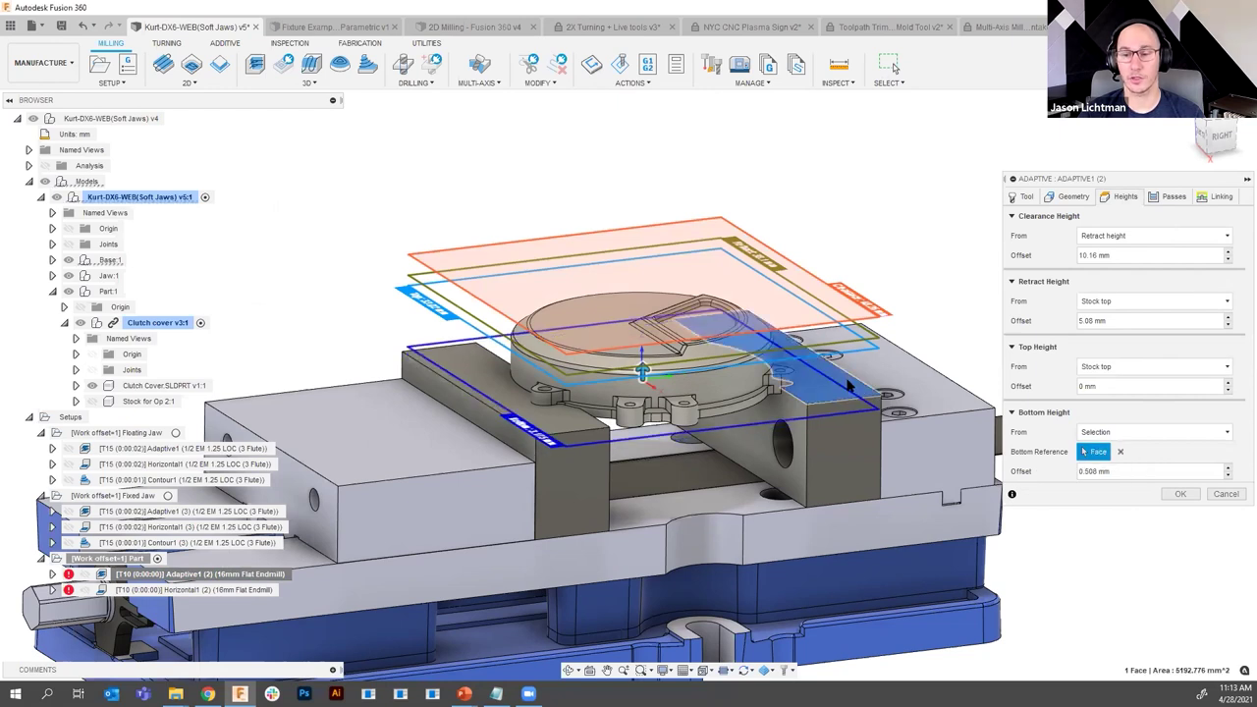
text(.05)
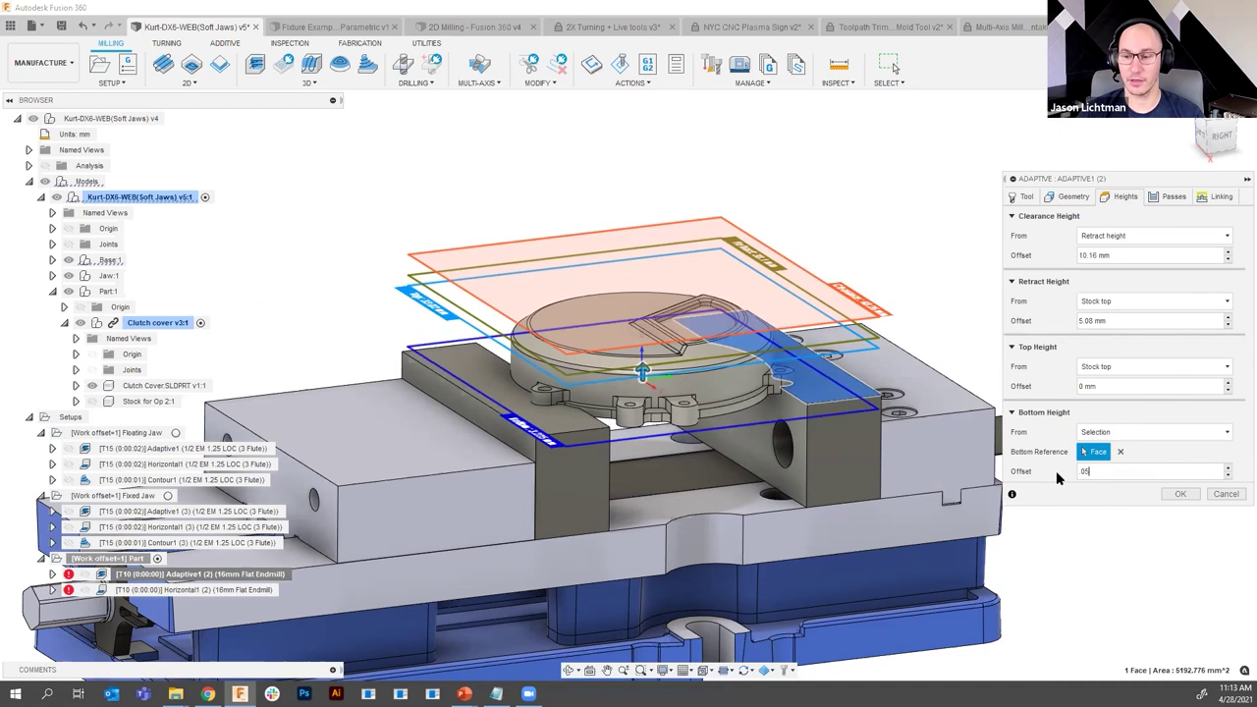
key(Return)
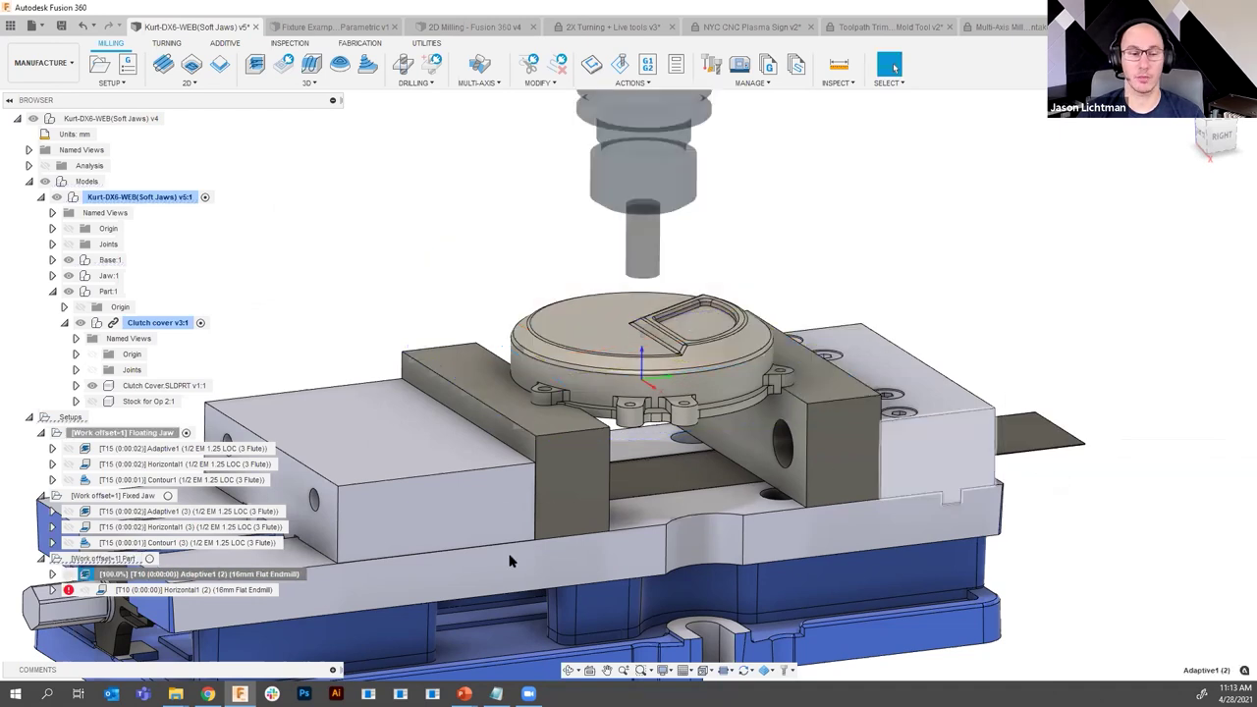
- Reference the Part setup's horizontal operation's bottom height to the fixed jaw's top face with a .05 offset
right_click(229, 592)
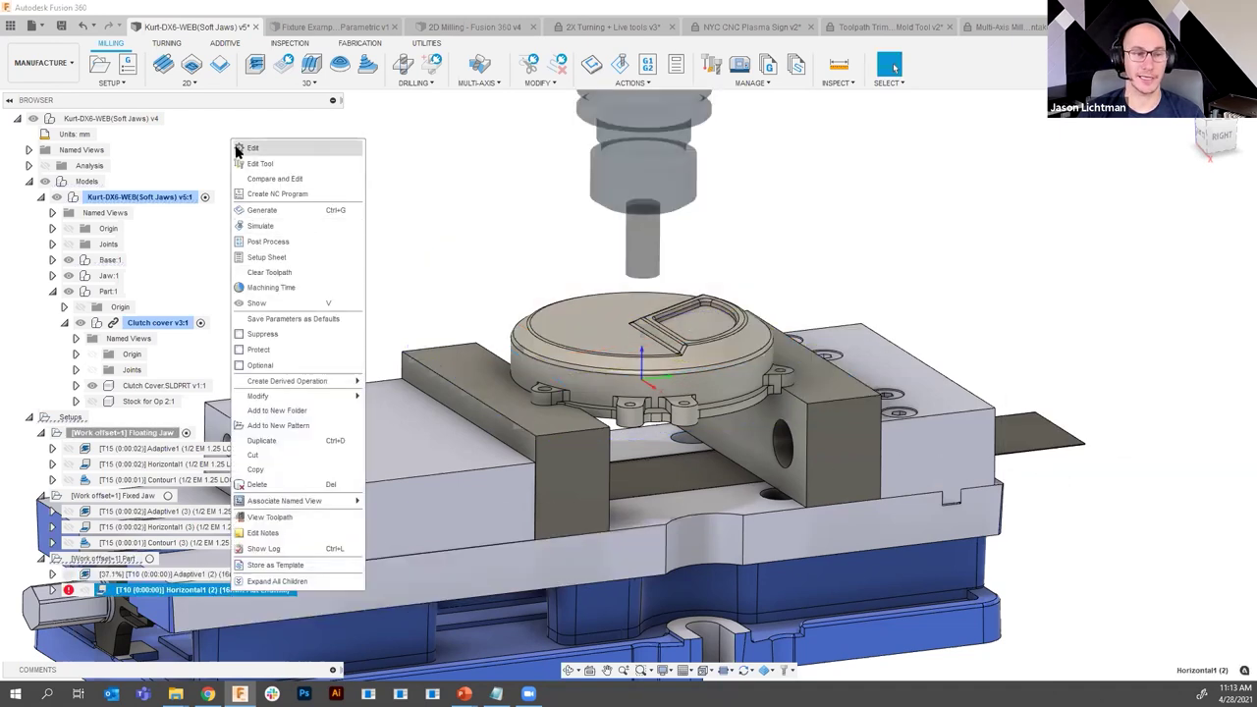
click(247, 148)
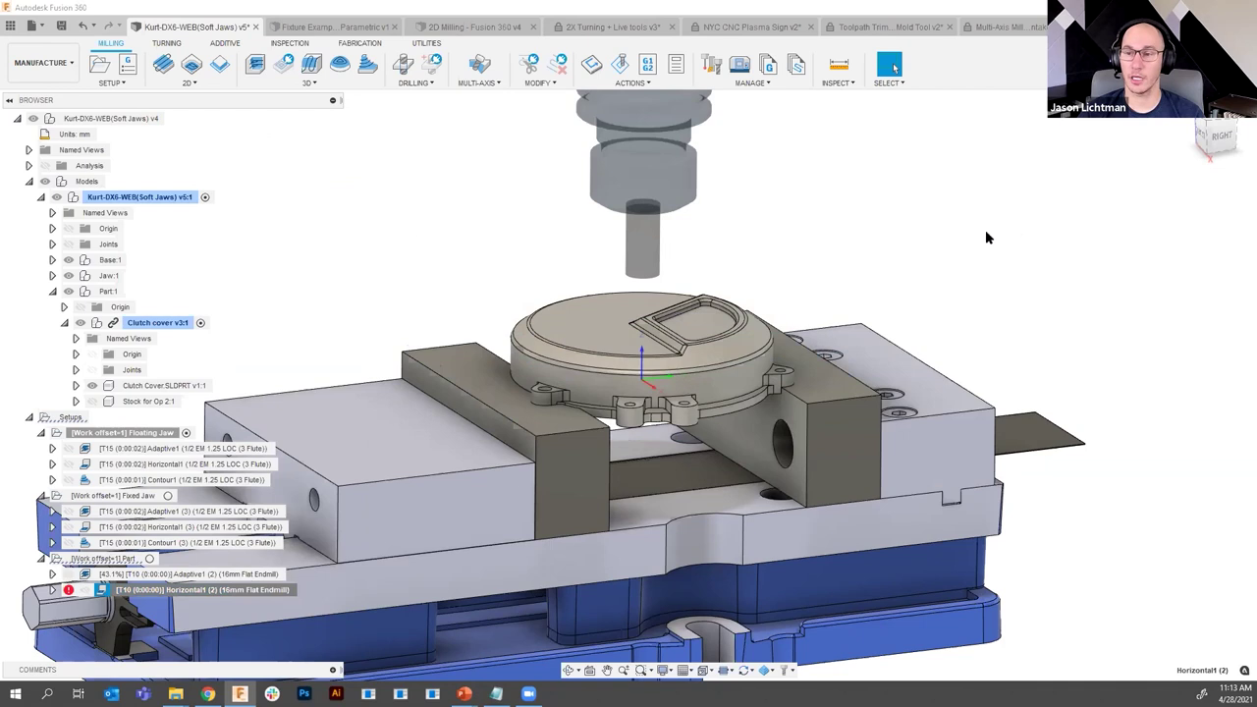
click(1107, 197)
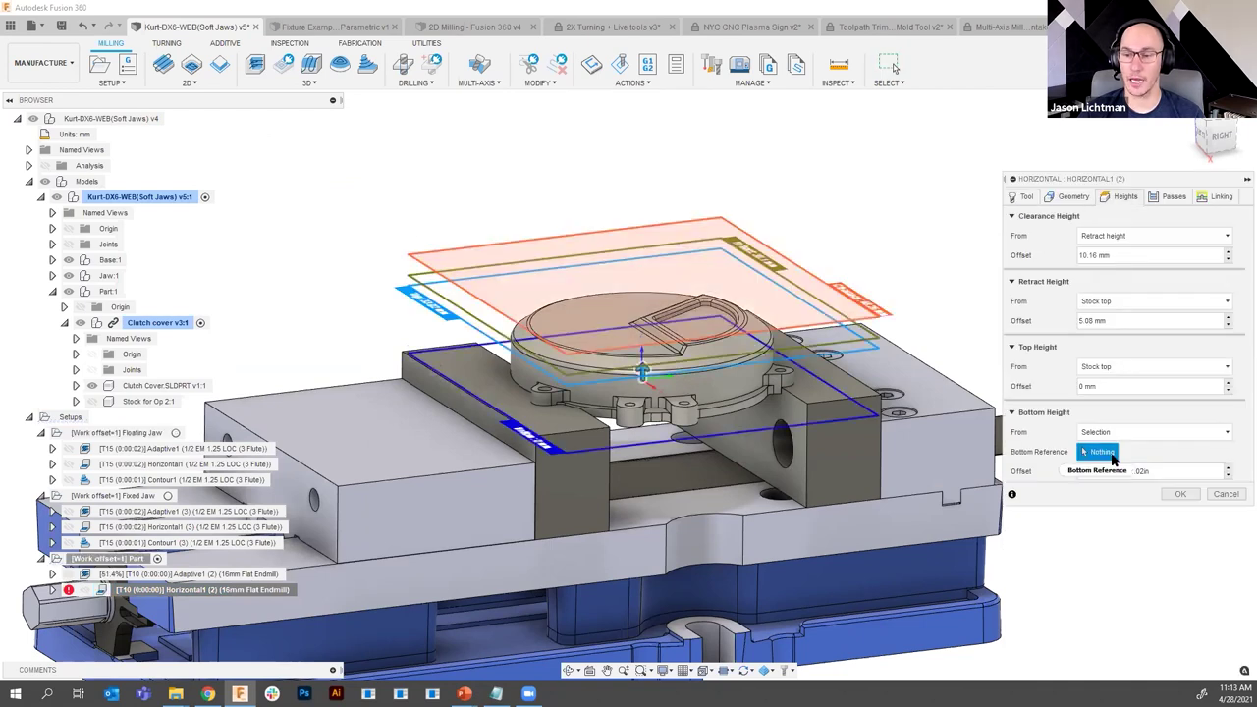
click(853, 391)
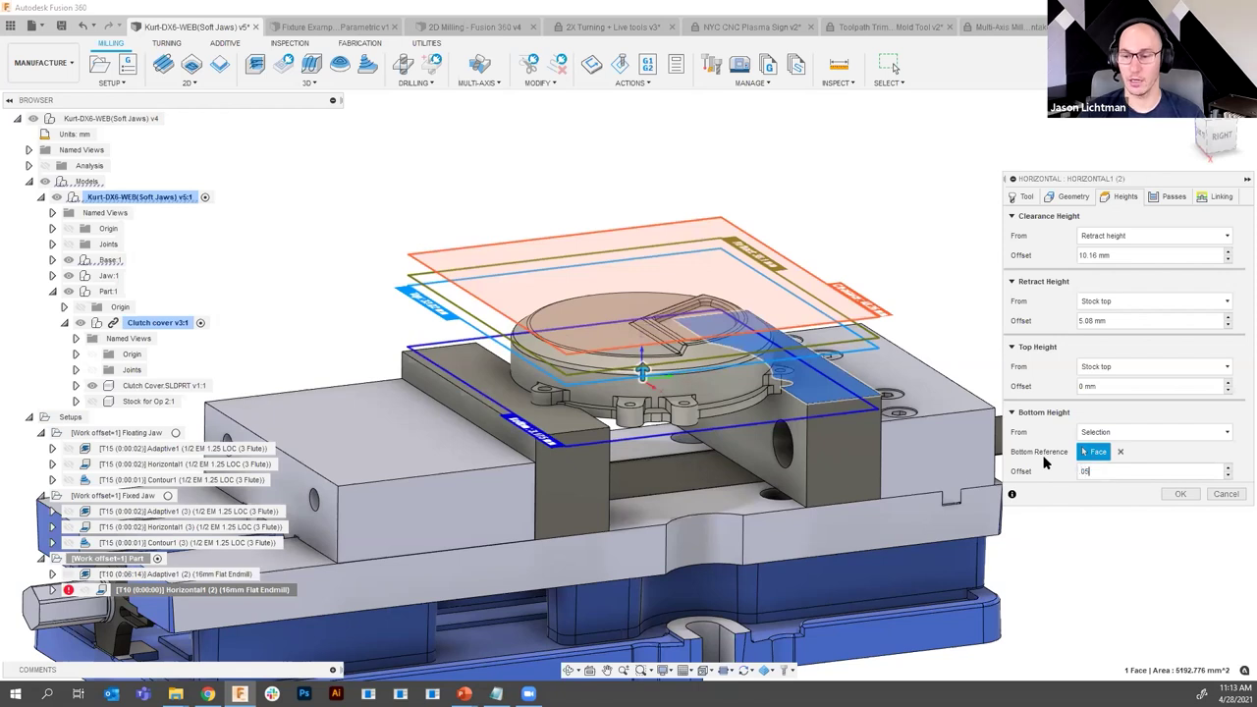
key(Return)
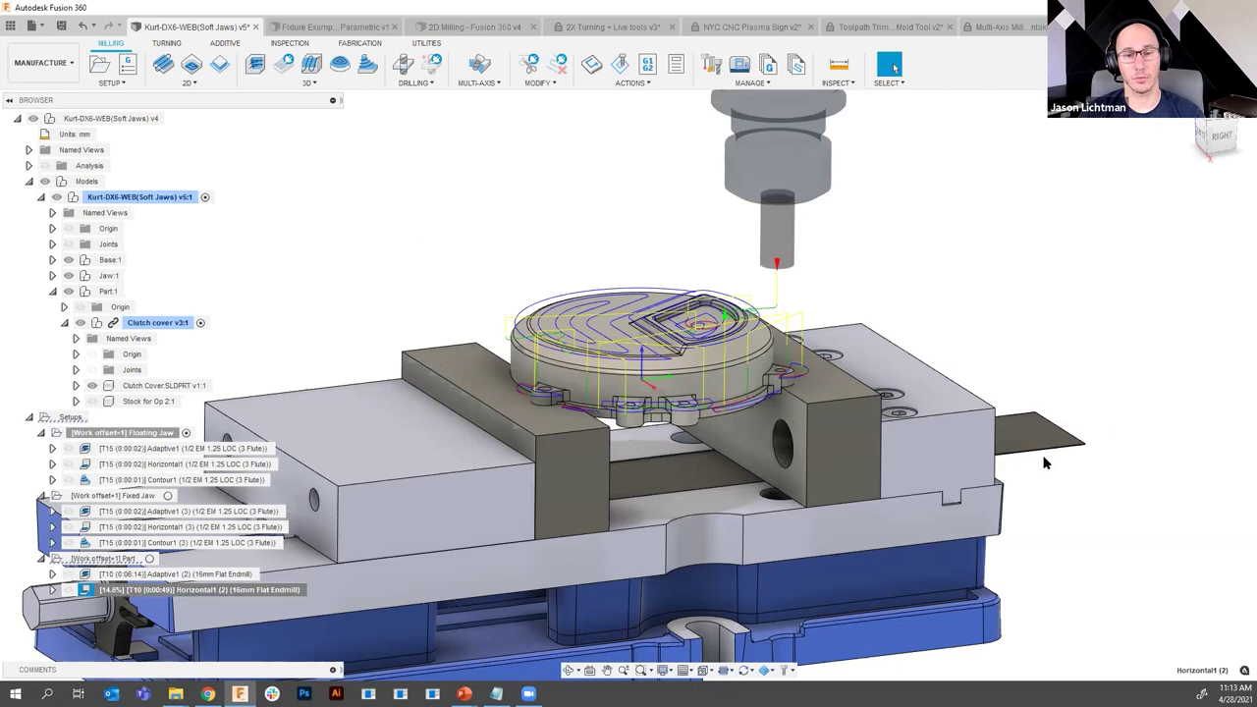
- Simulate the Part setup's adaptive and horizontal toolpaths with stock removal, examining how the clutch cover is machined
click(108, 558)
right_click(123, 558)
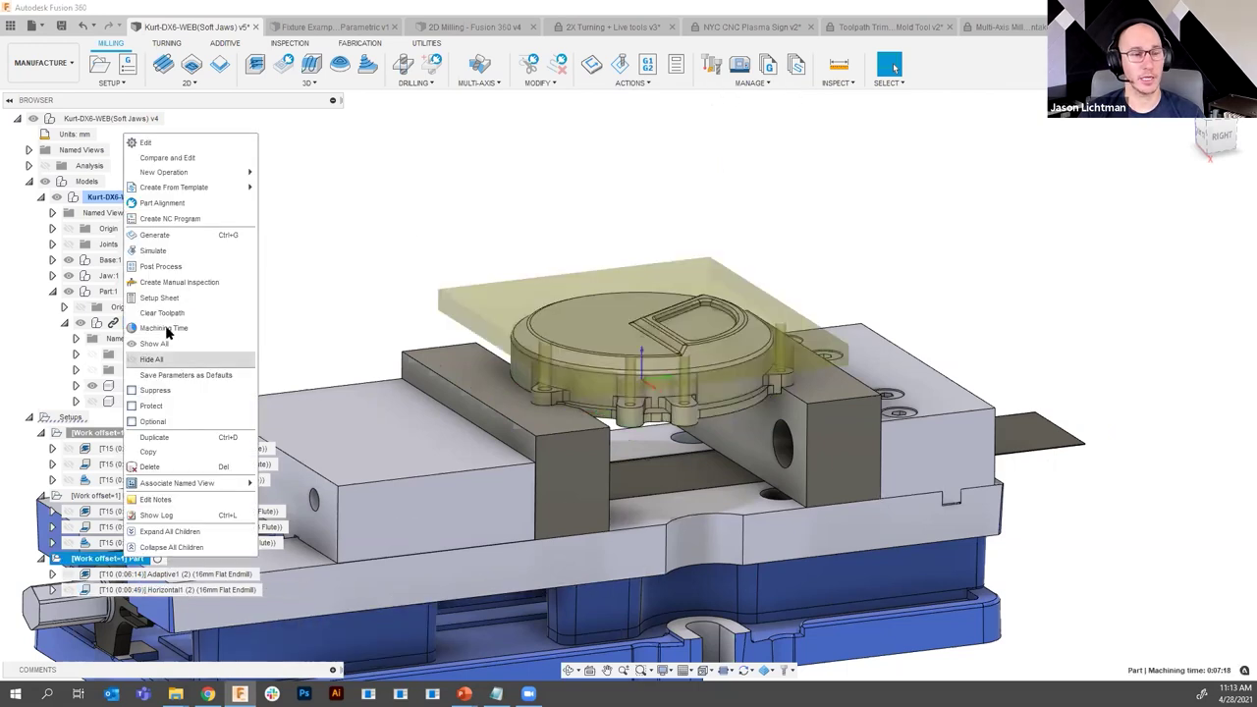
click(155, 251)
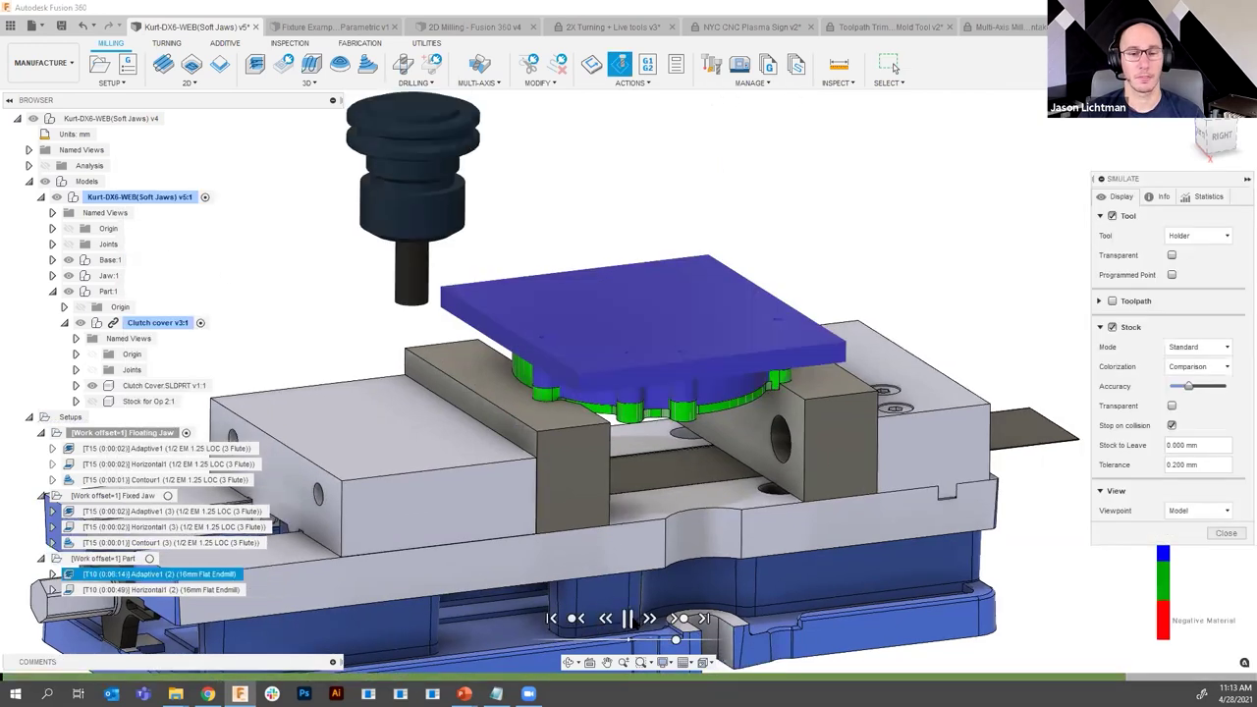
scroll(629, 620, up, 1)
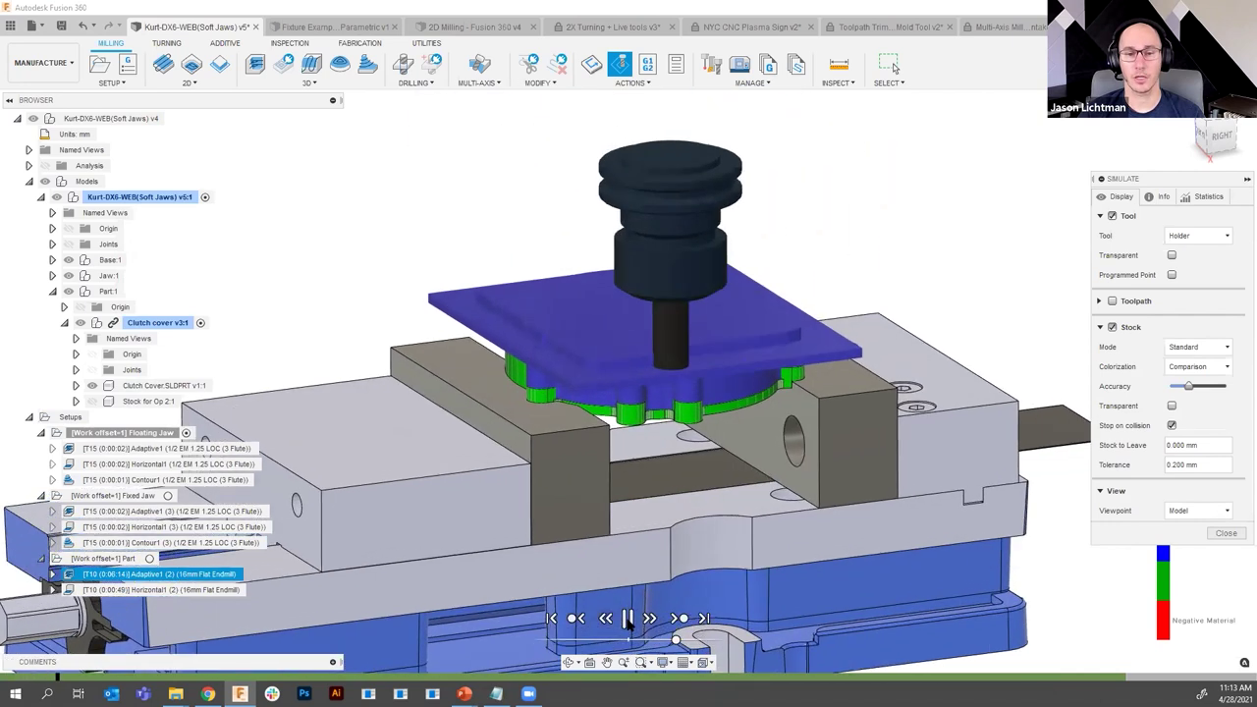
scroll(628, 620, up, 3)
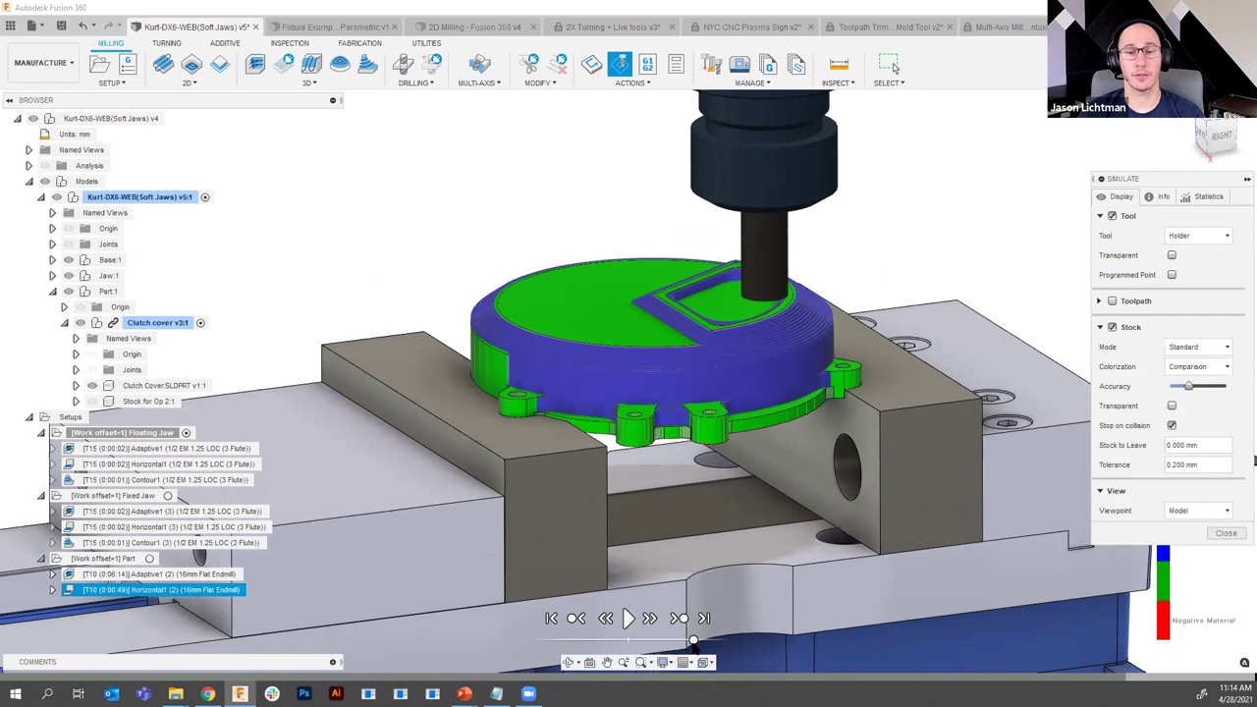
click(1226, 534)
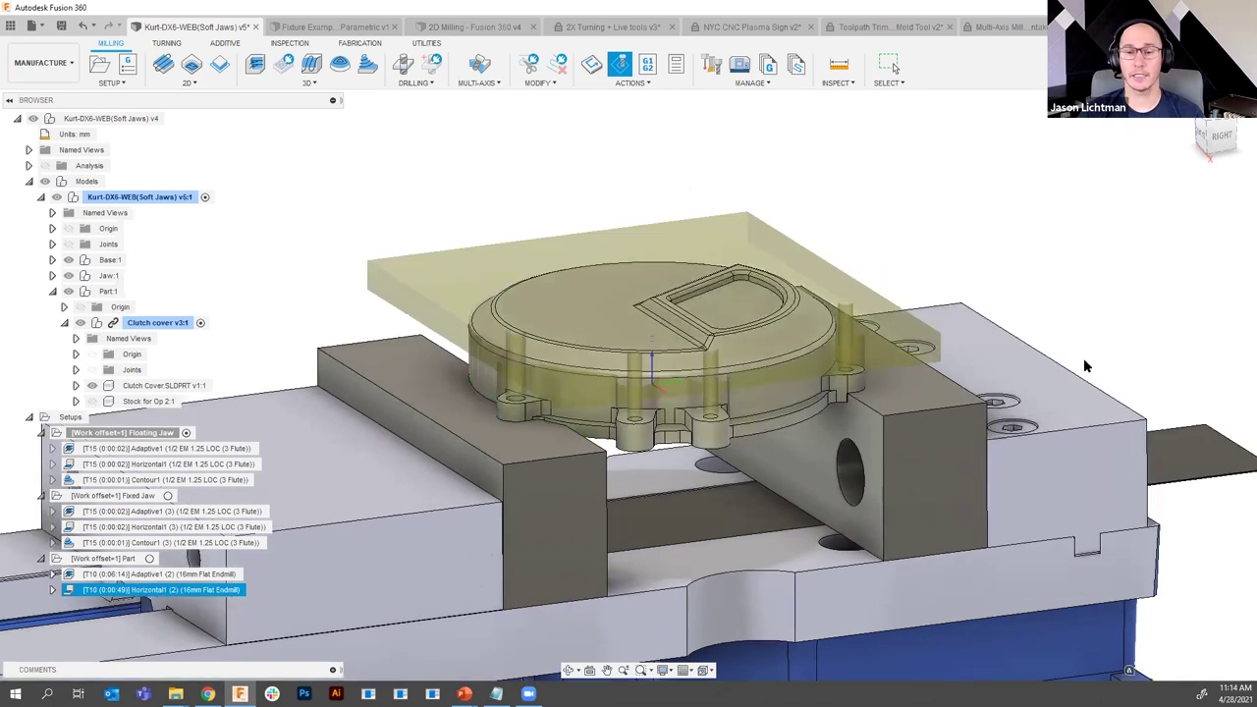
click(964, 195)
- Create a 2D Contour operation using the 1/8" Flat Endmill from the Sample Tools - Inch library
click(210, 85)
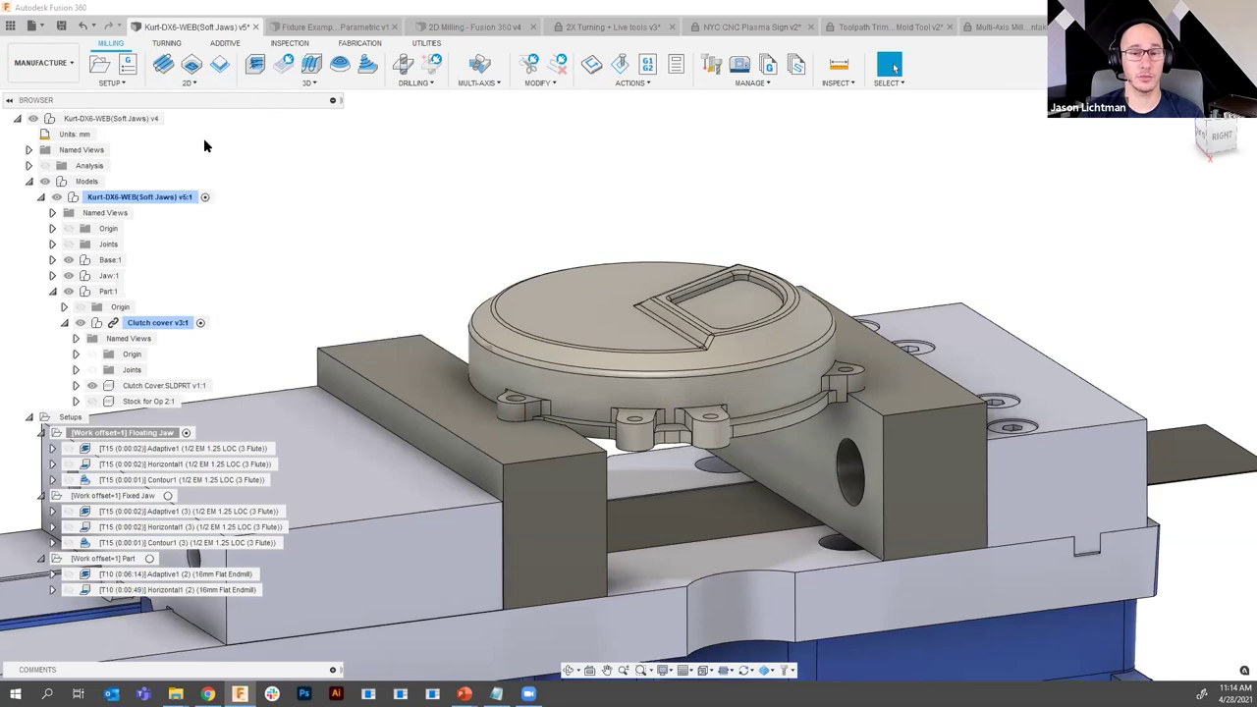
click(203, 142)
click(1092, 234)
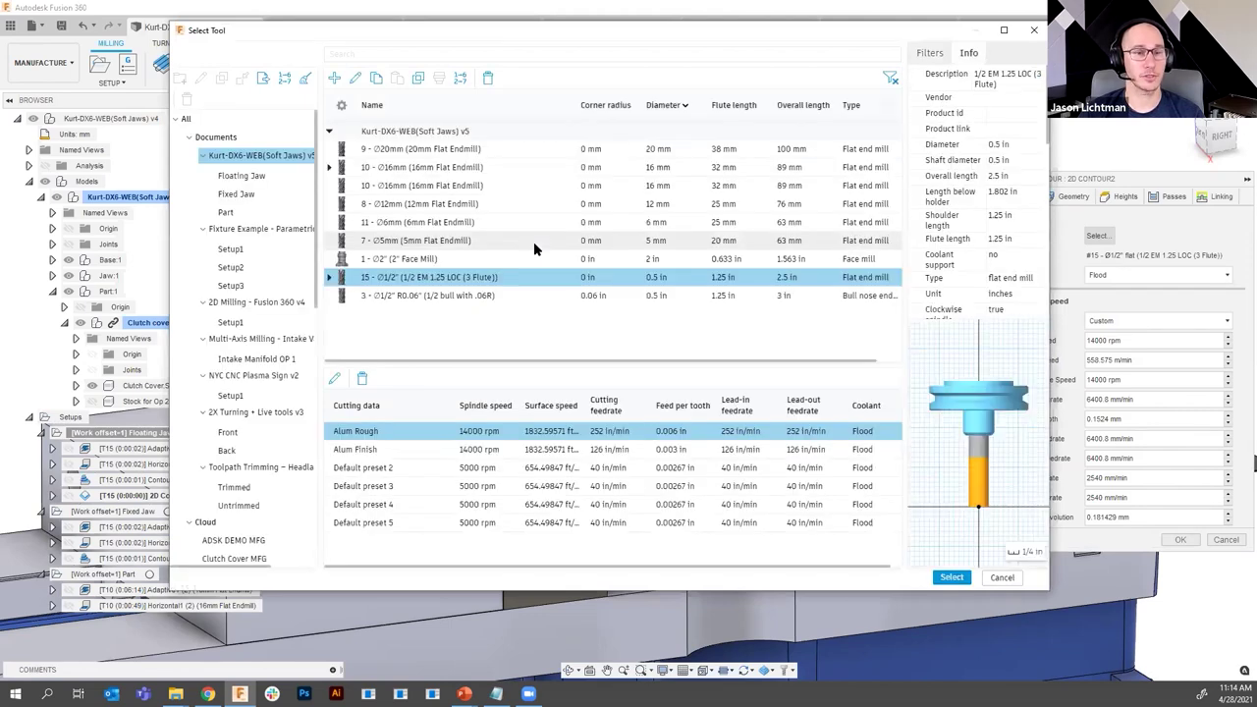
scroll(243, 388, down, 10)
scroll(244, 388, down, 3)
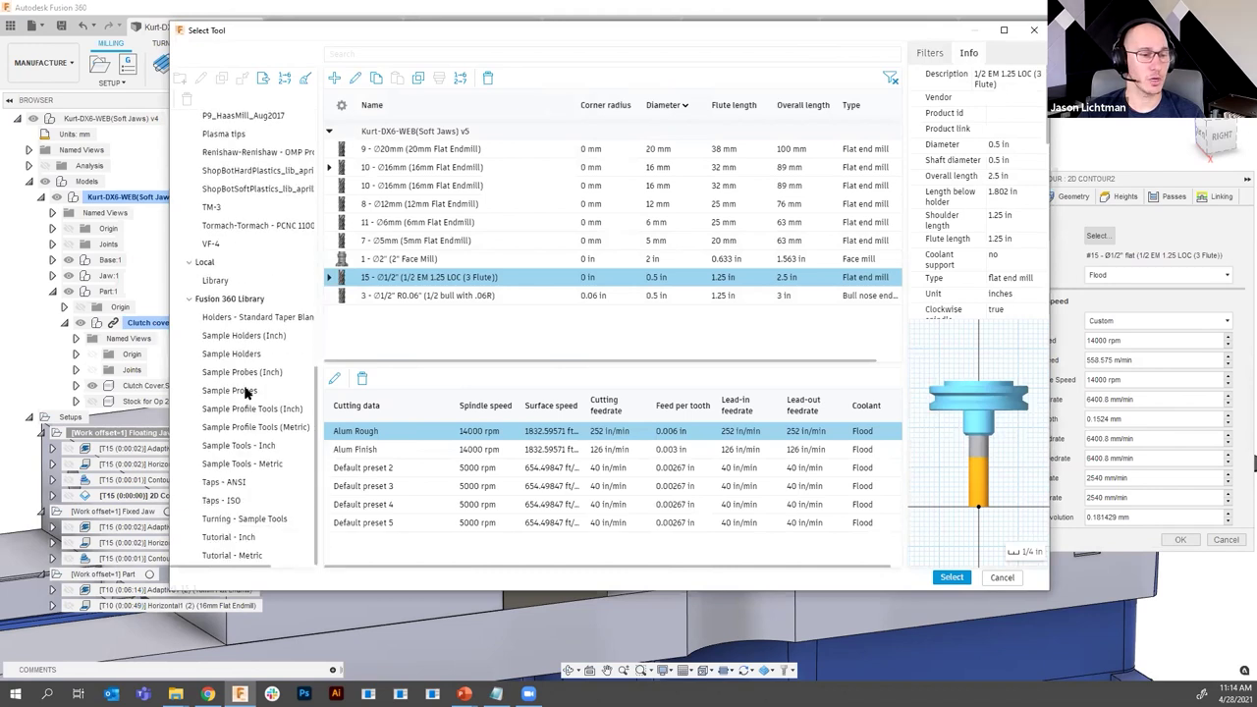
click(261, 451)
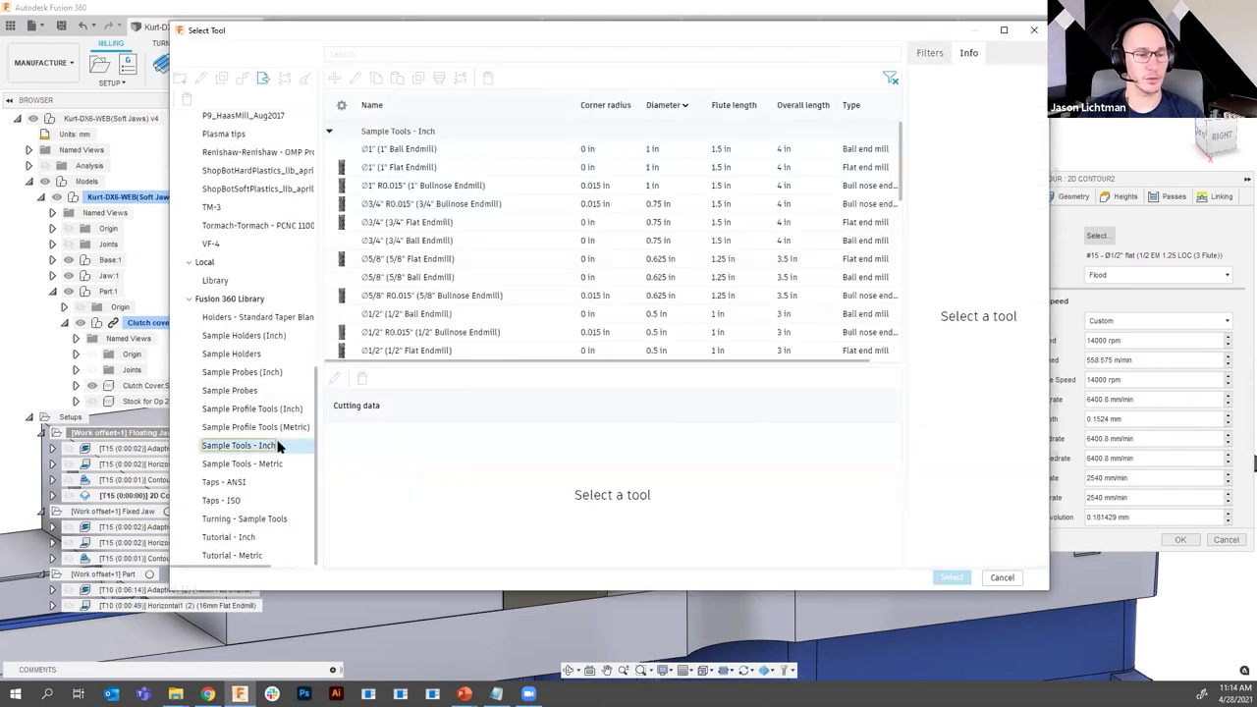
scroll(620, 306, down, 5)
scroll(621, 306, down, 3)
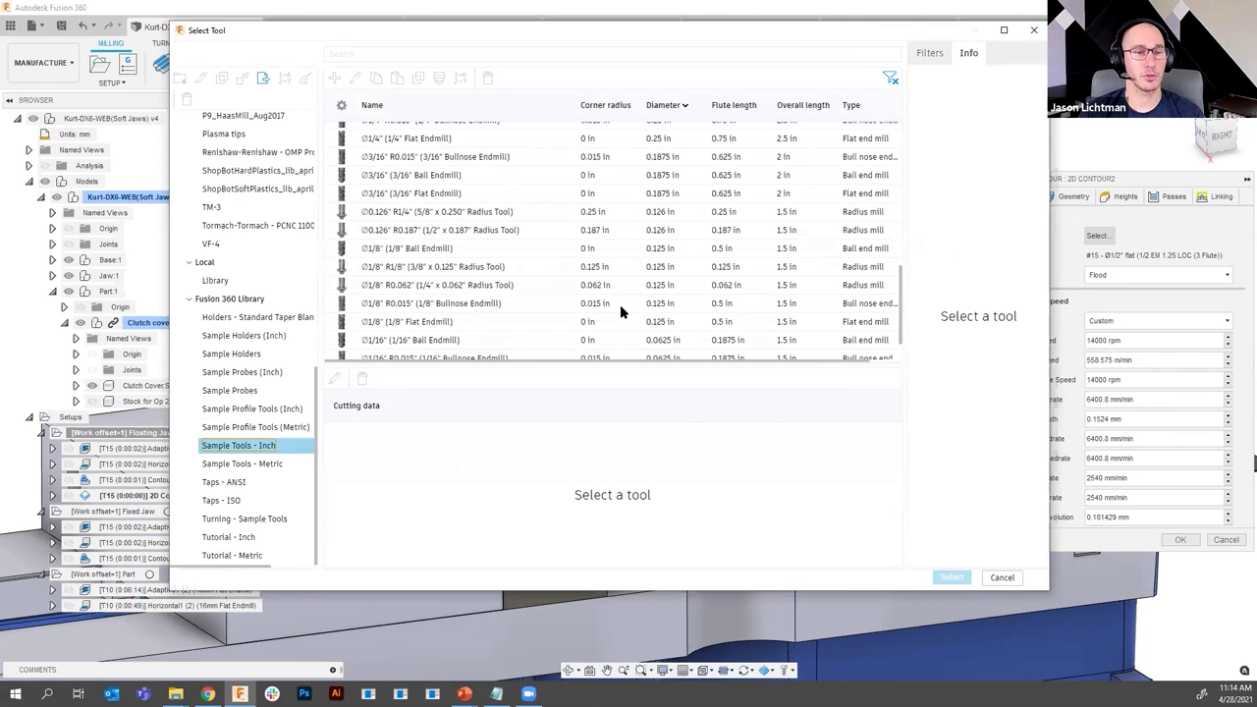
scroll(619, 312, down, 1)
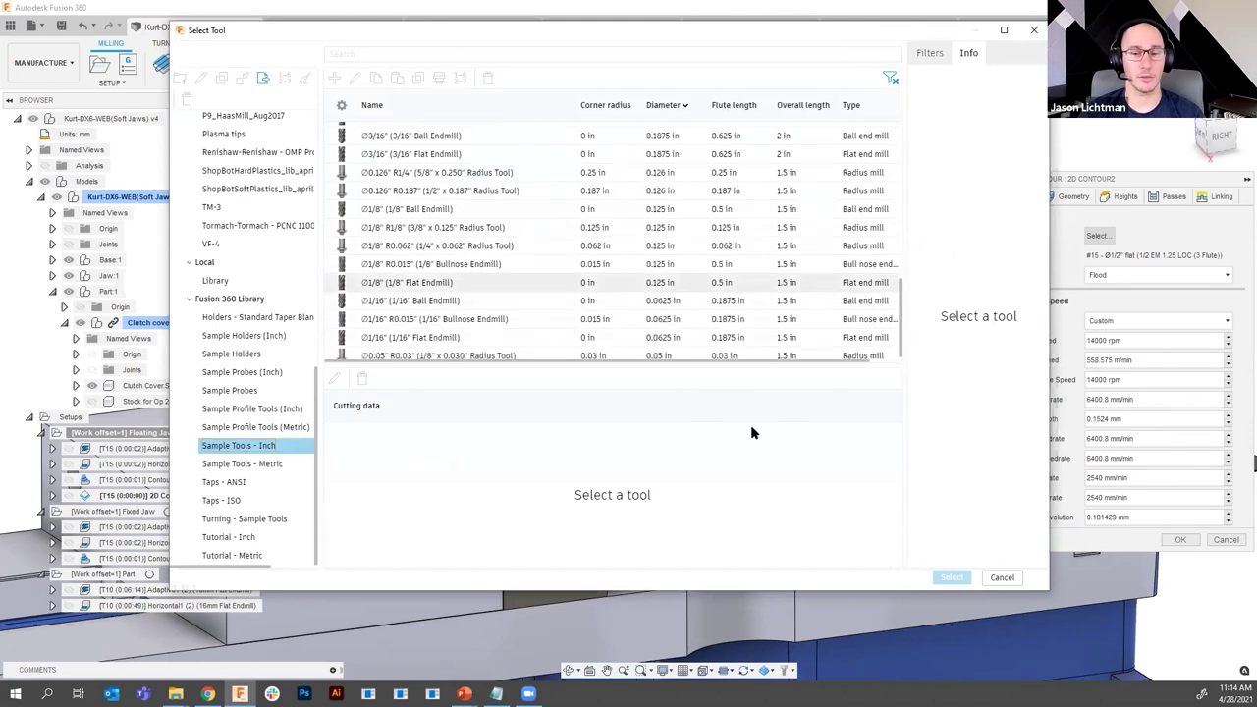
click(687, 282)
click(951, 577)
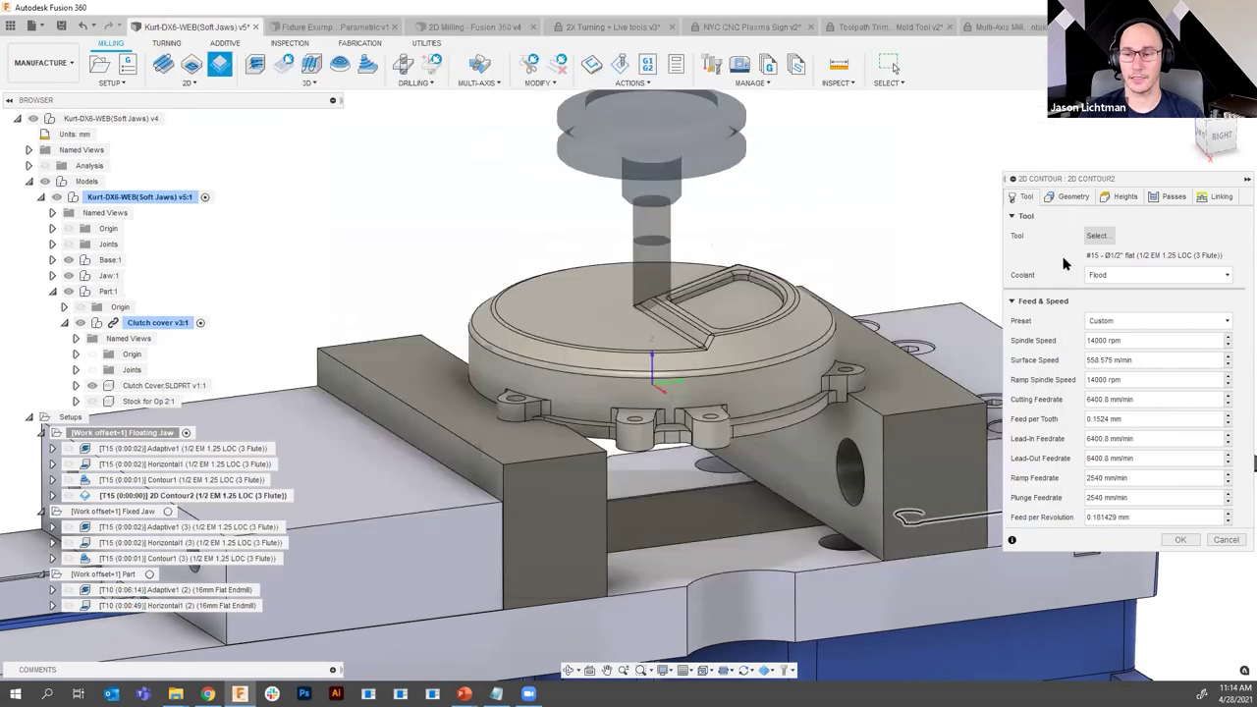
- Select the clutch cover's lower flange edges, pocket outline and the wall edges behind its mounting lugs as contours, and generate the 2D contour
click(1070, 197)
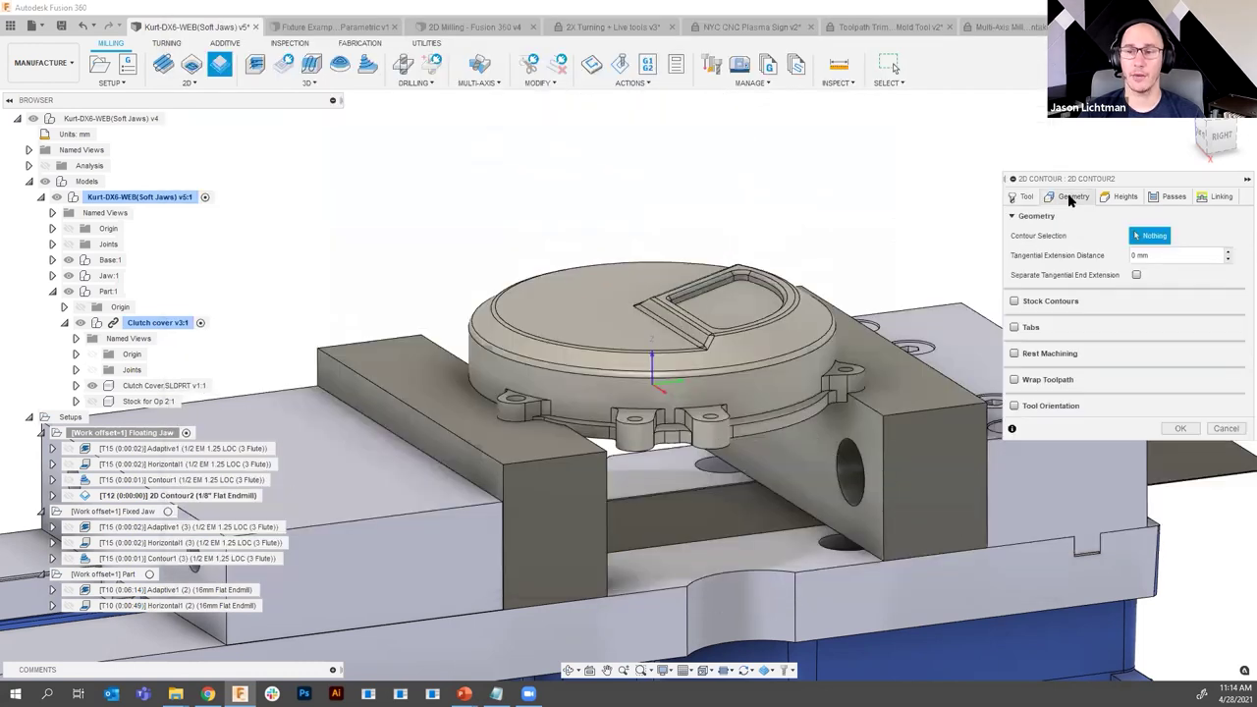
click(581, 422)
click(678, 428)
click(741, 422)
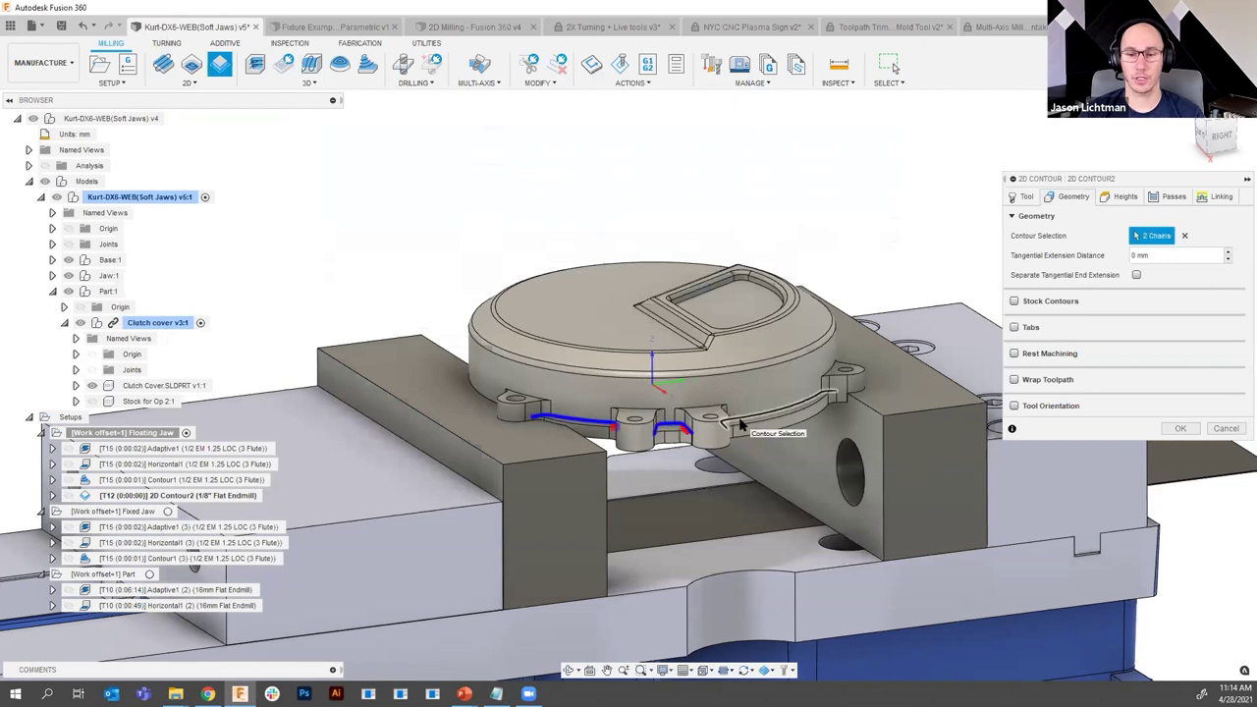
click(756, 292)
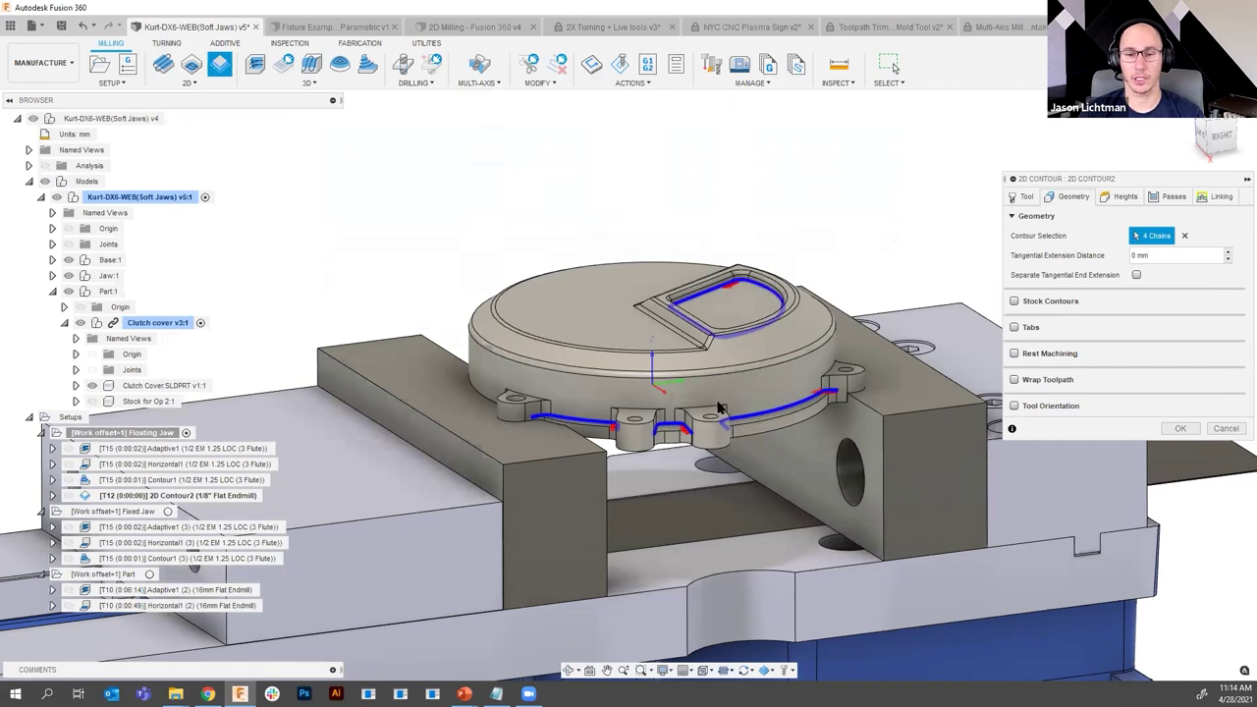
click(677, 406)
click(526, 398)
click(835, 371)
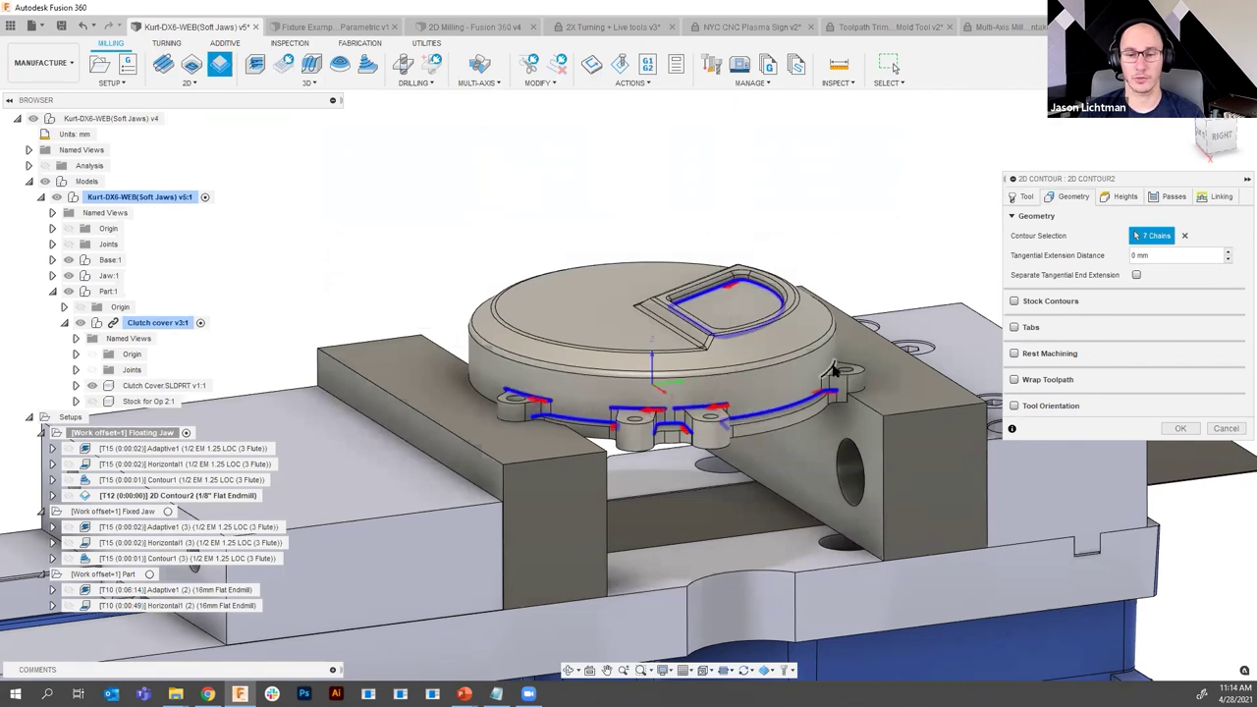
click(1180, 428)
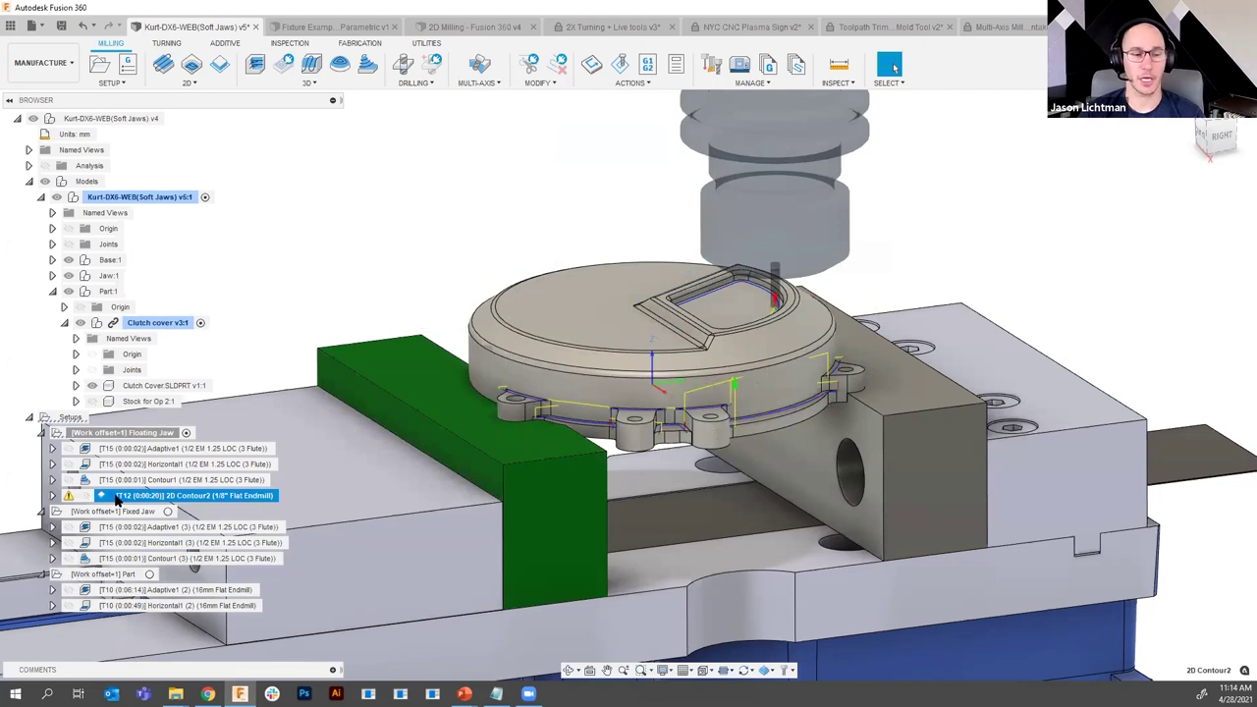
- Move the 2D contour operation from the Floating Jaw setup into the Part setup and regenerate that setup's toolpaths
drag(115, 499, 106, 576)
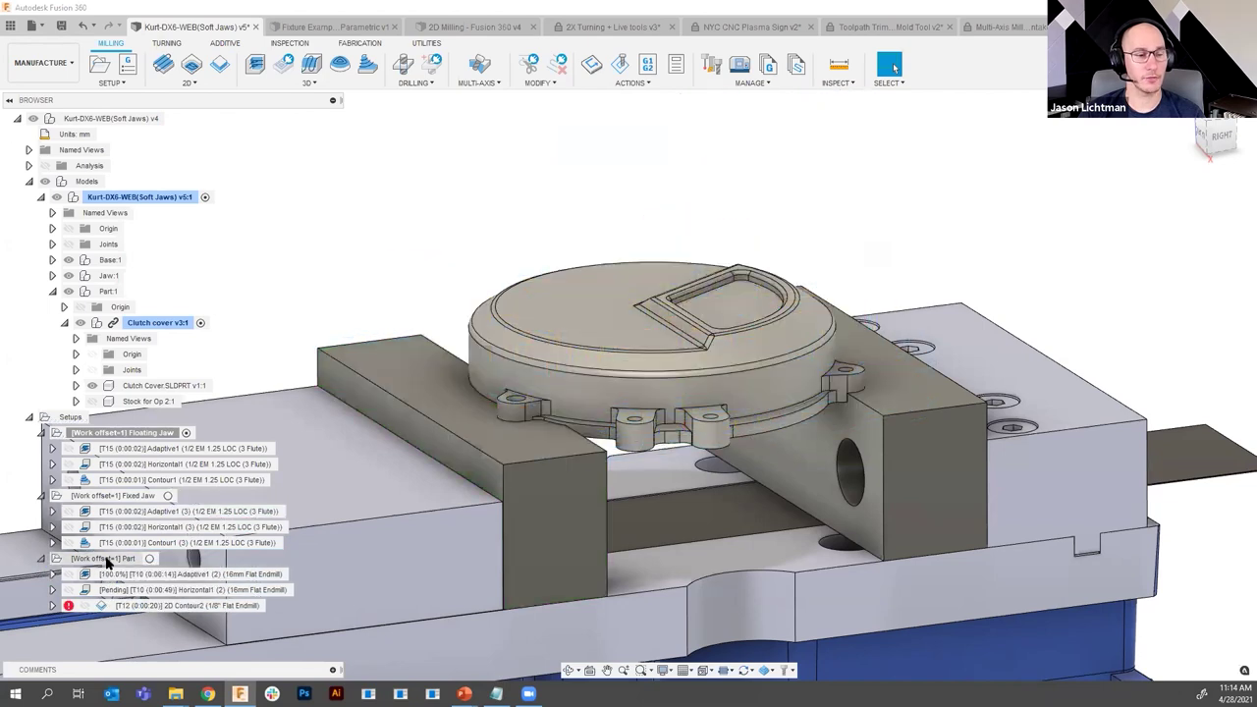
right_click(106, 557)
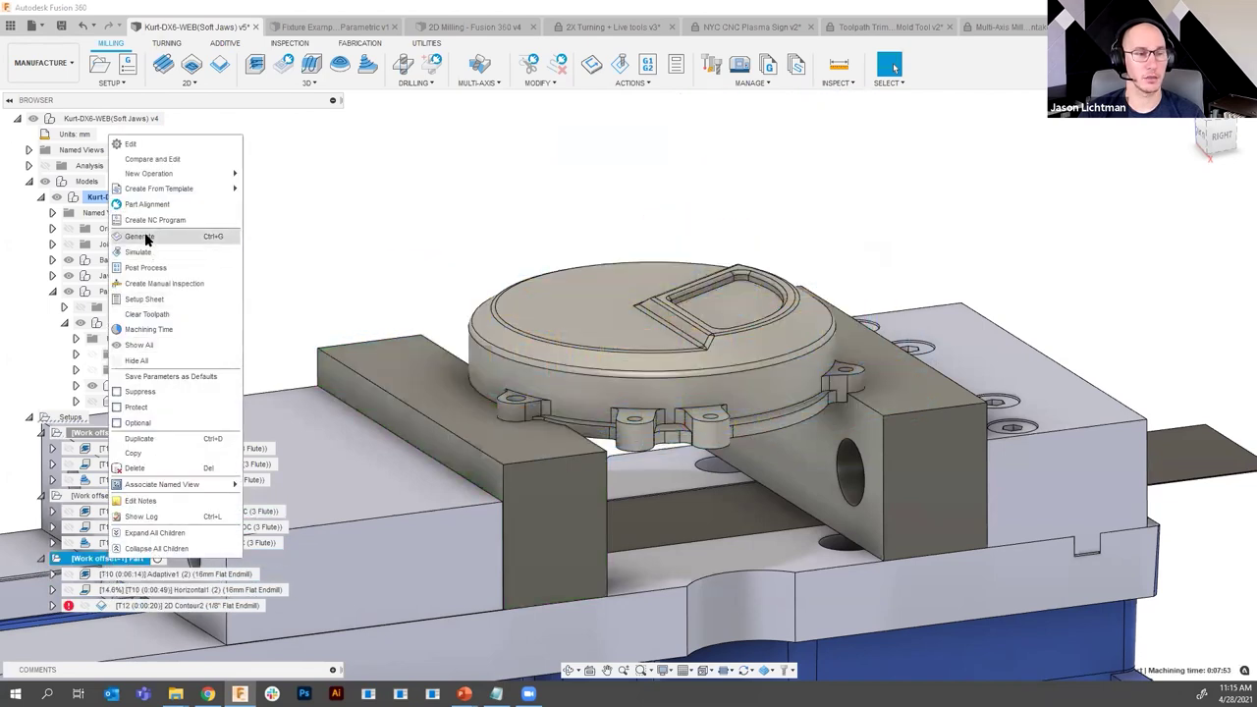
click(142, 236)
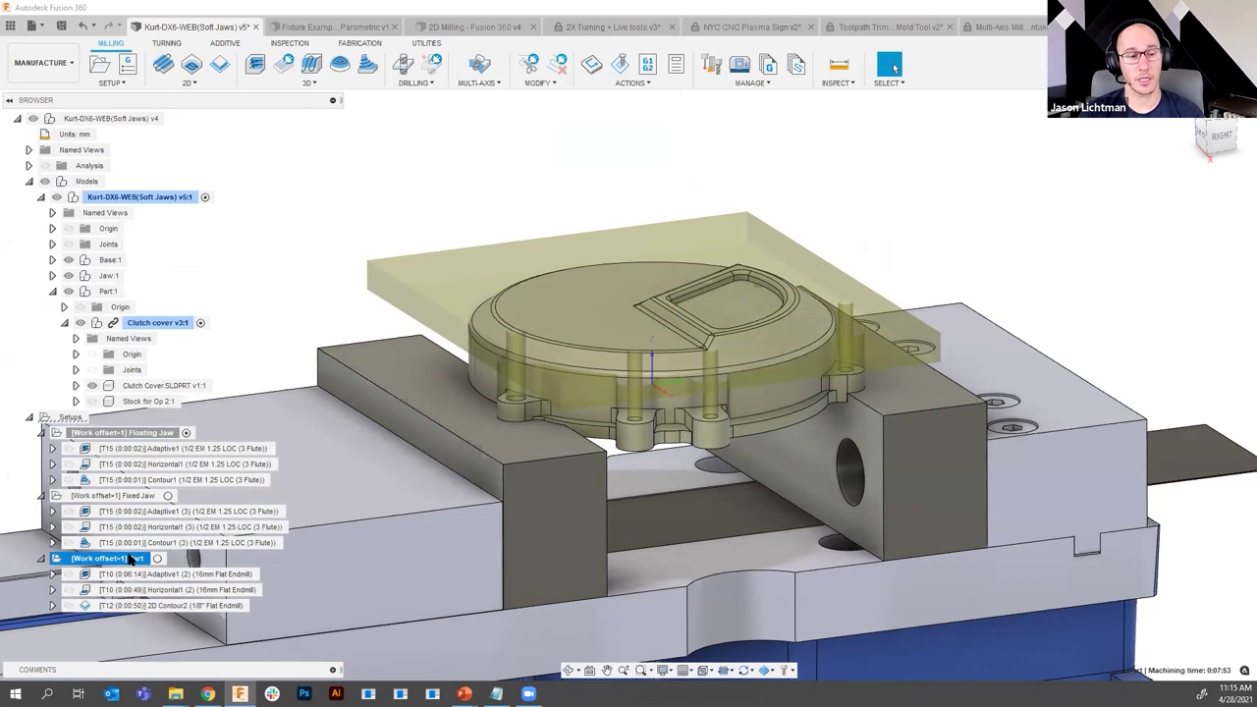
- Simulate the Part setup from the 2D contour operation and examine the tool holder's clearance against the clutch cover
right_click(131, 557)
click(149, 253)
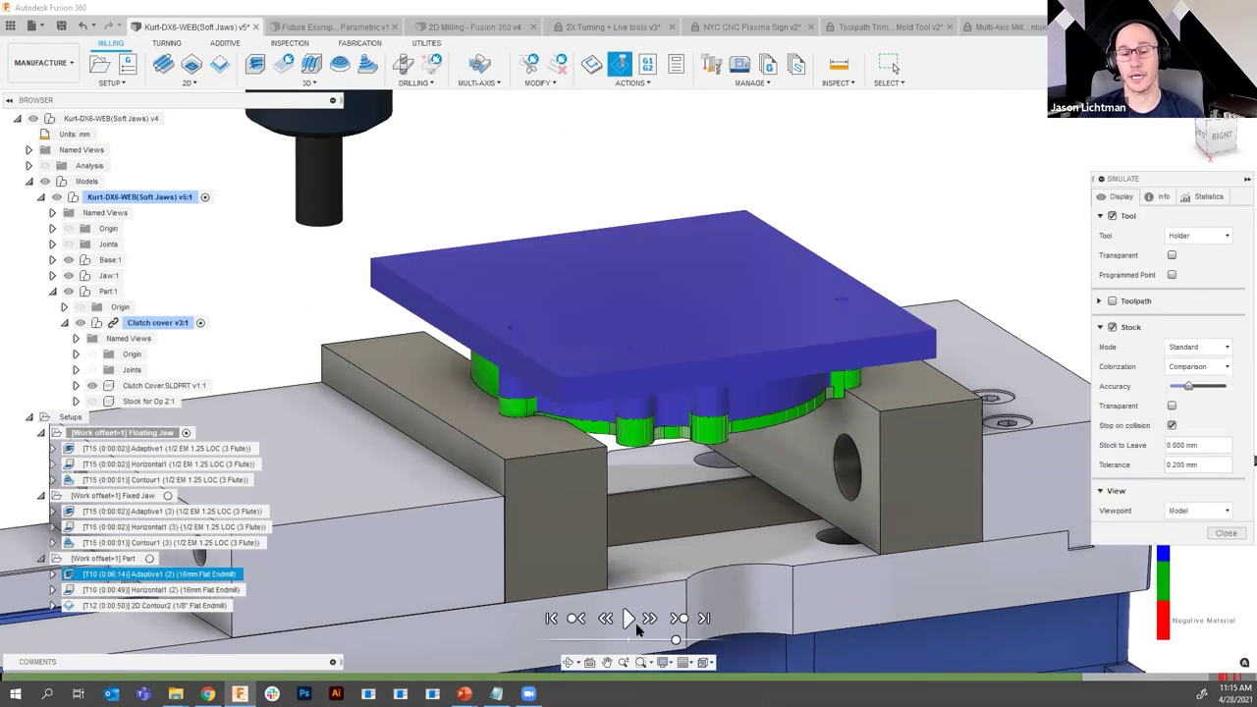
click(680, 618)
click(680, 618)
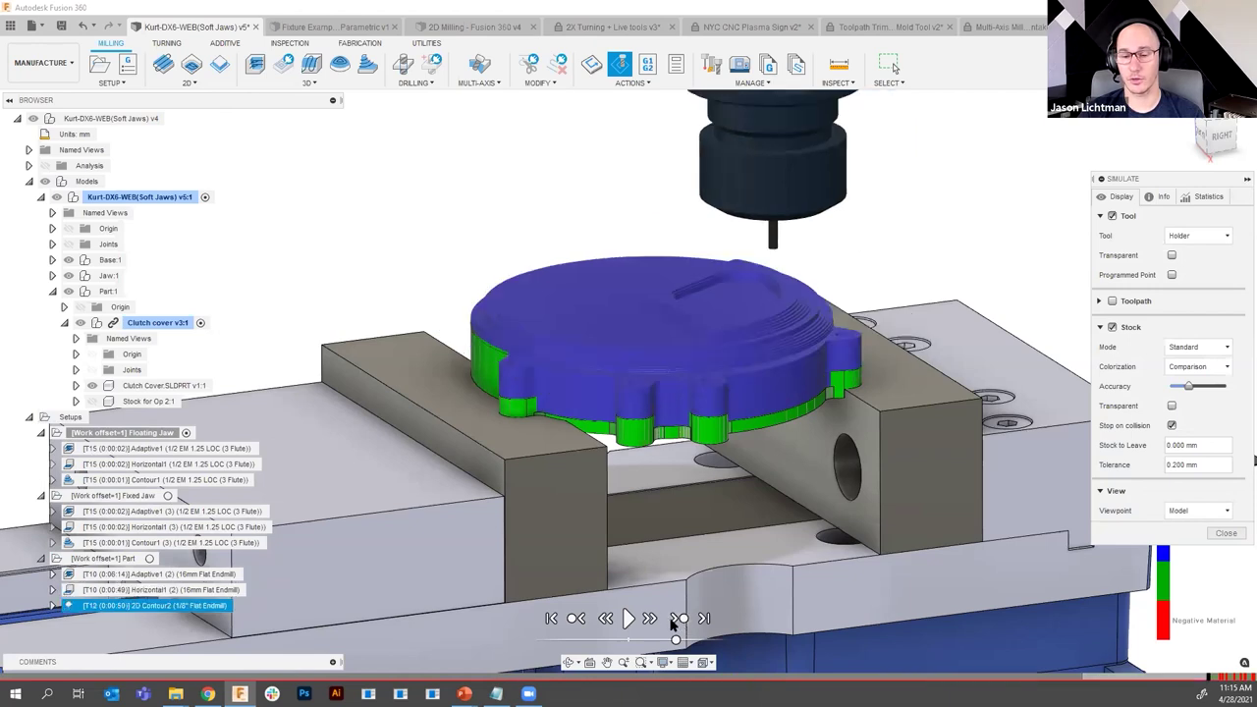
click(628, 619)
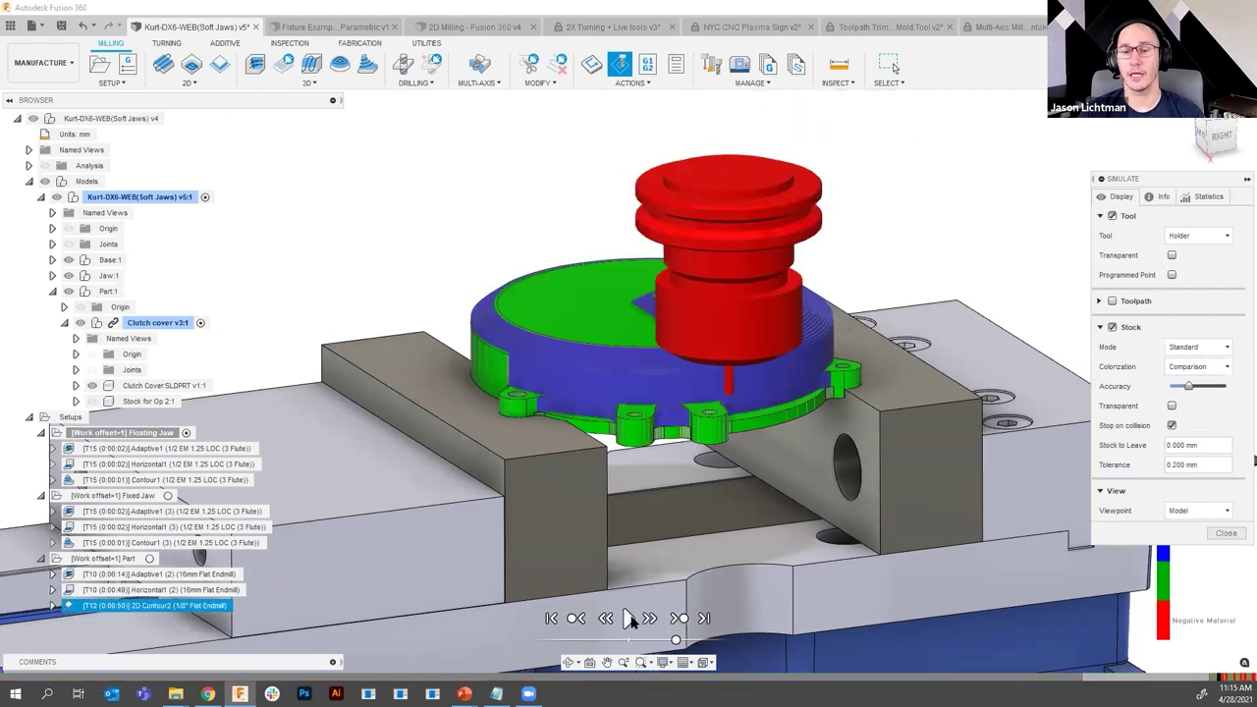
shift+middle_drag(687, 511, 748, 414)
scroll(748, 415, up, 5)
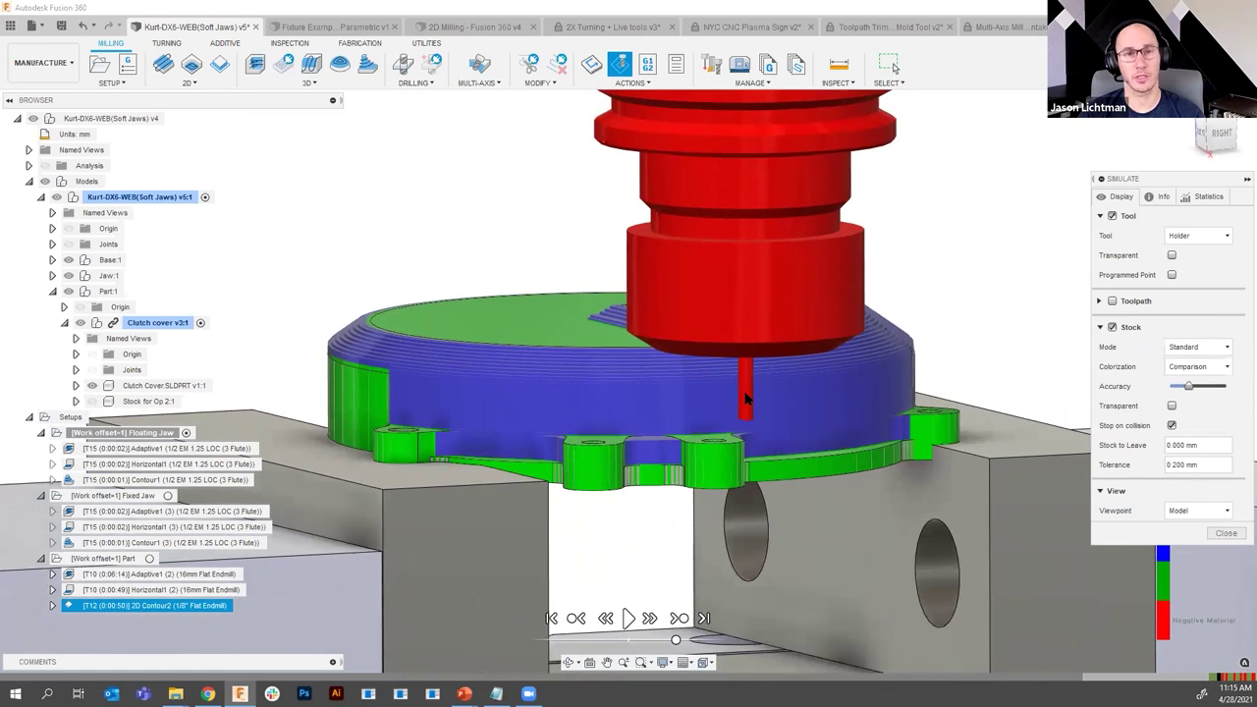
click(1225, 534)
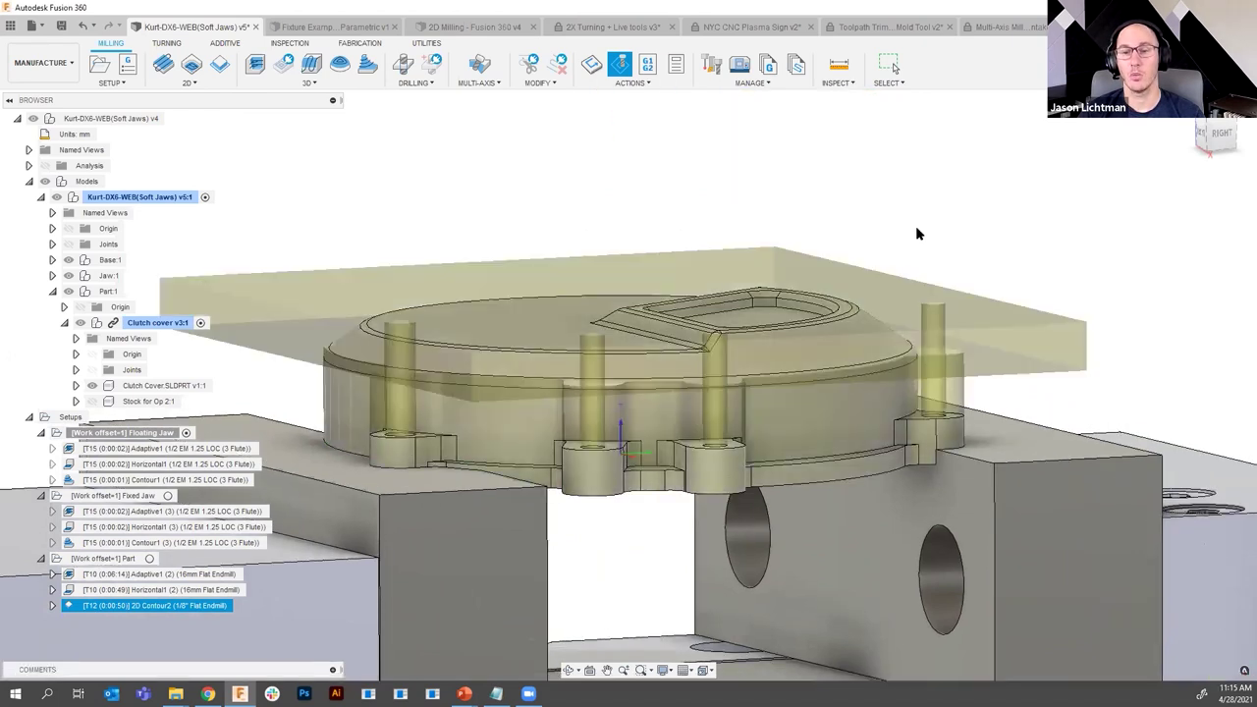
click(836, 83)
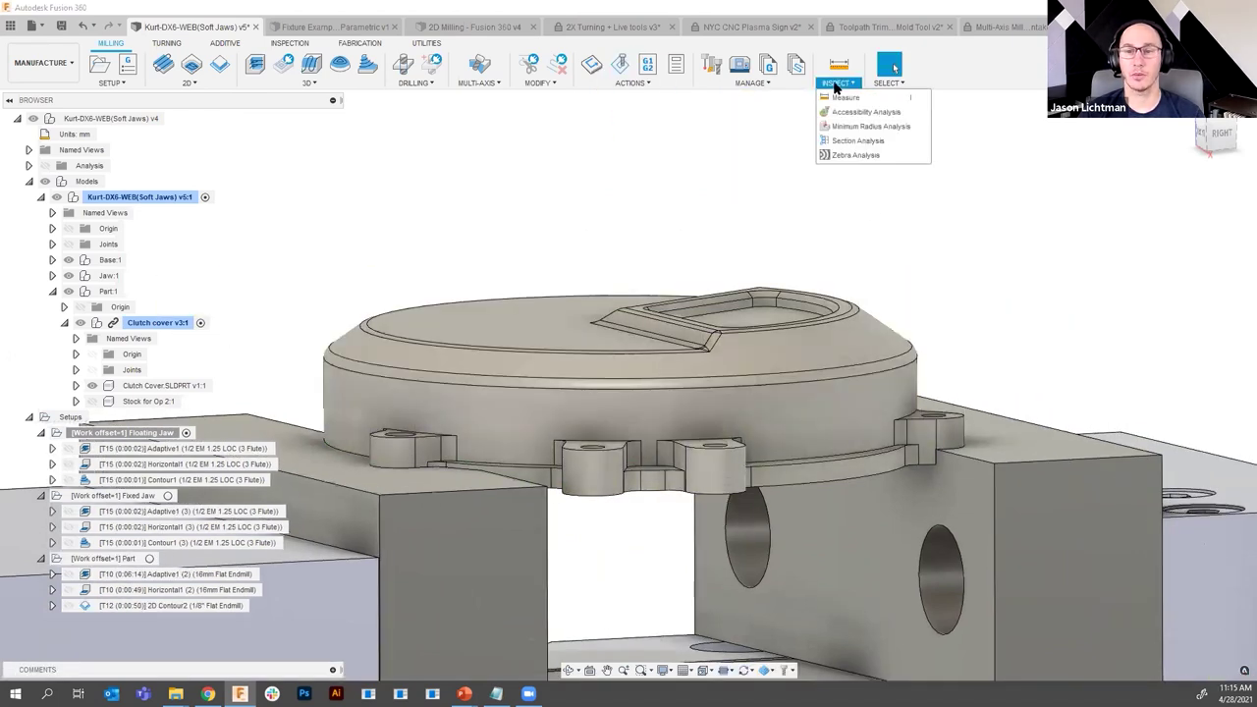
click(864, 126)
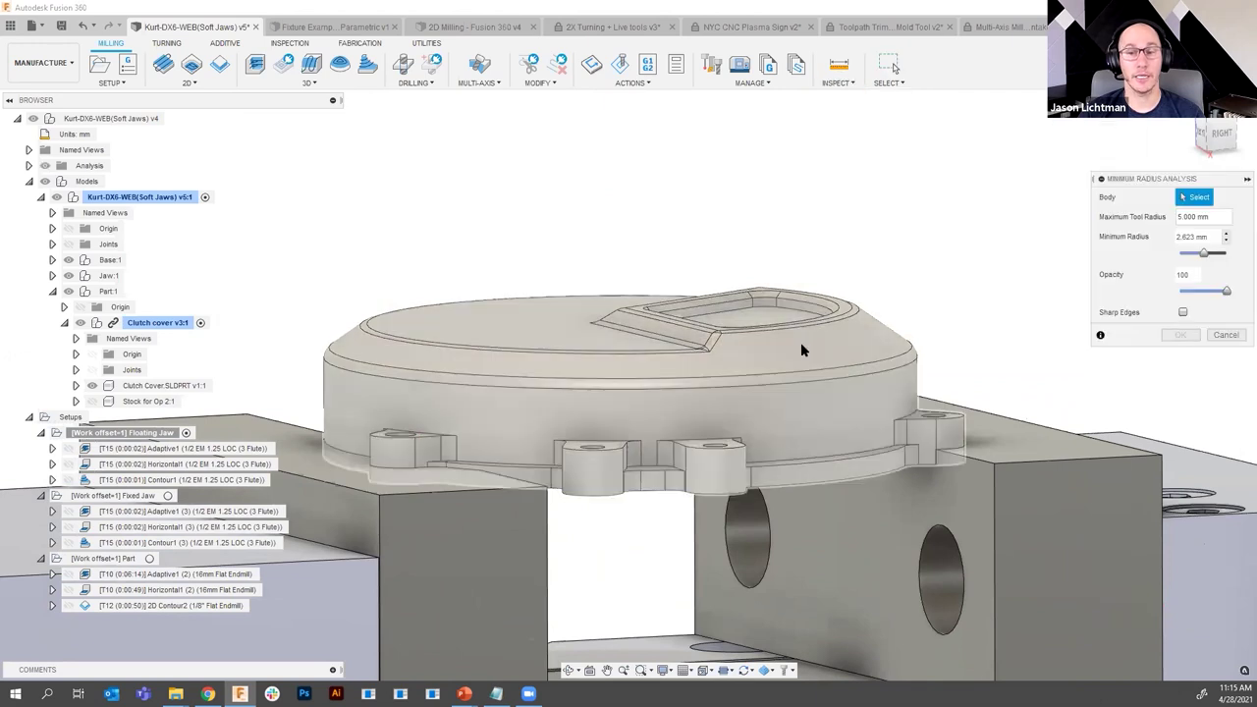
click(1221, 334)
- Change the document's active units to inches
click(103, 134)
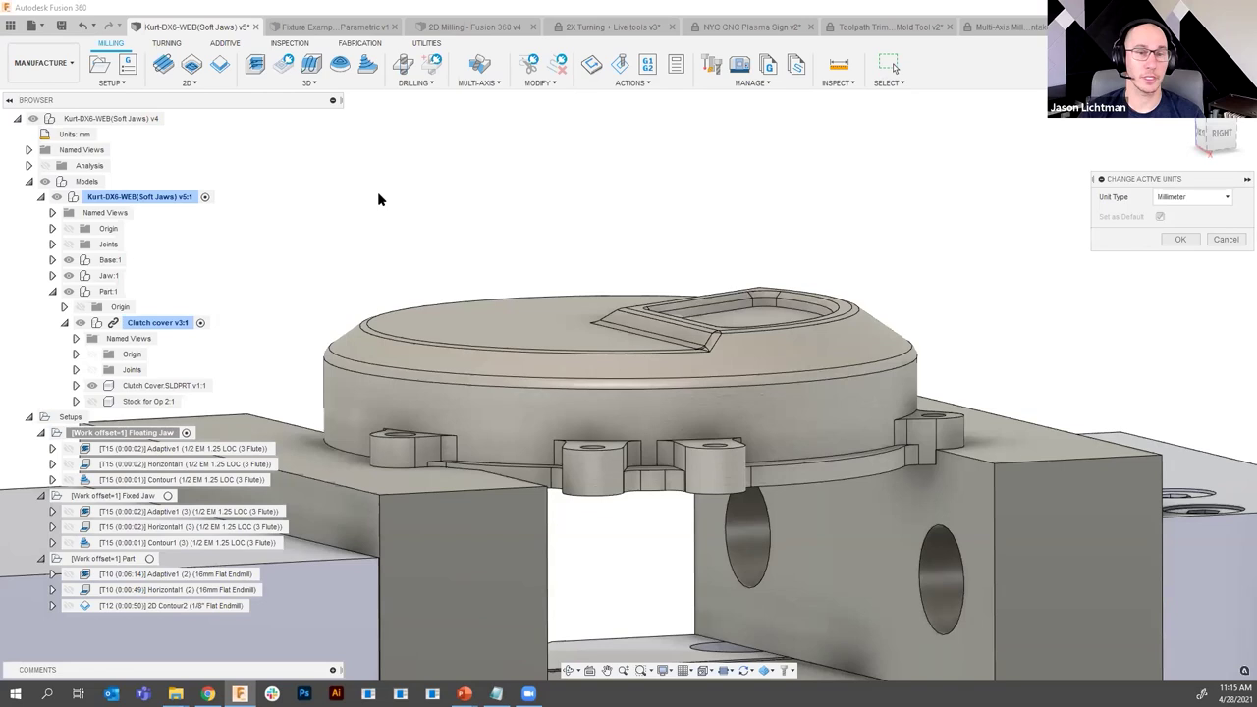
click(1167, 201)
click(1173, 231)
click(1178, 238)
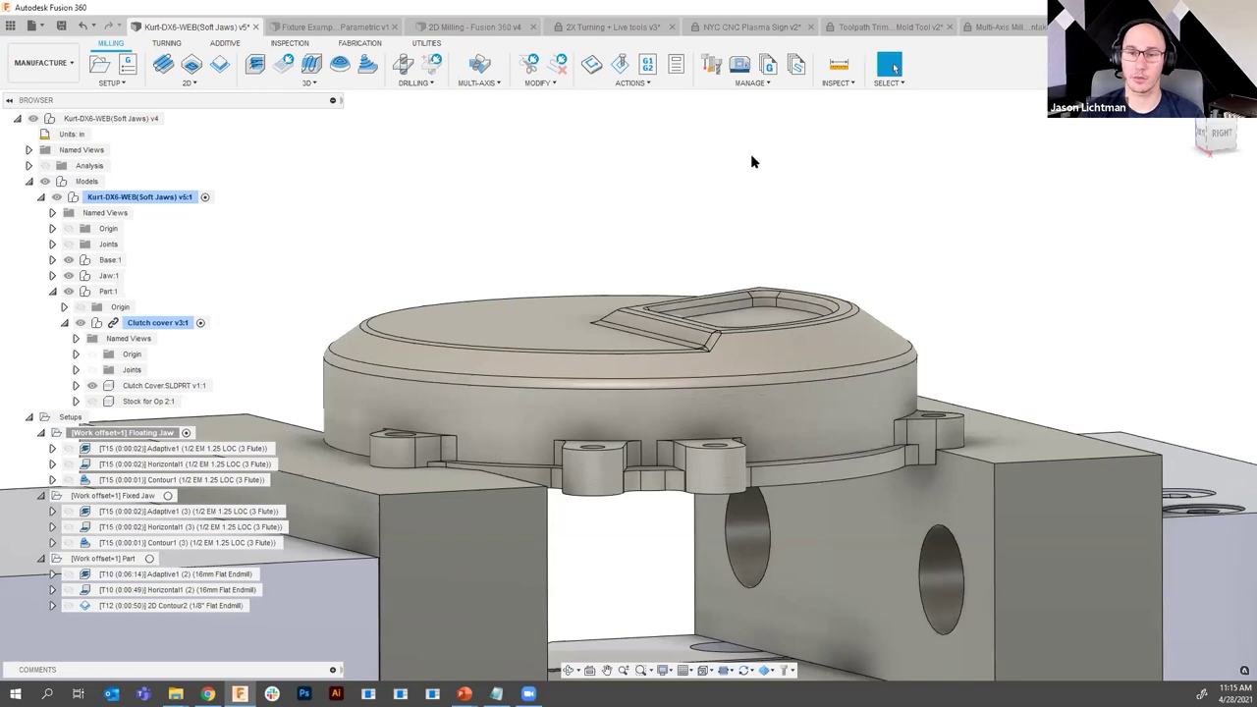
- Check the clutch cover with a Minimum Radius Analysis using a 0.25 in maximum tool radius and 0.115 in minimum radius
click(840, 83)
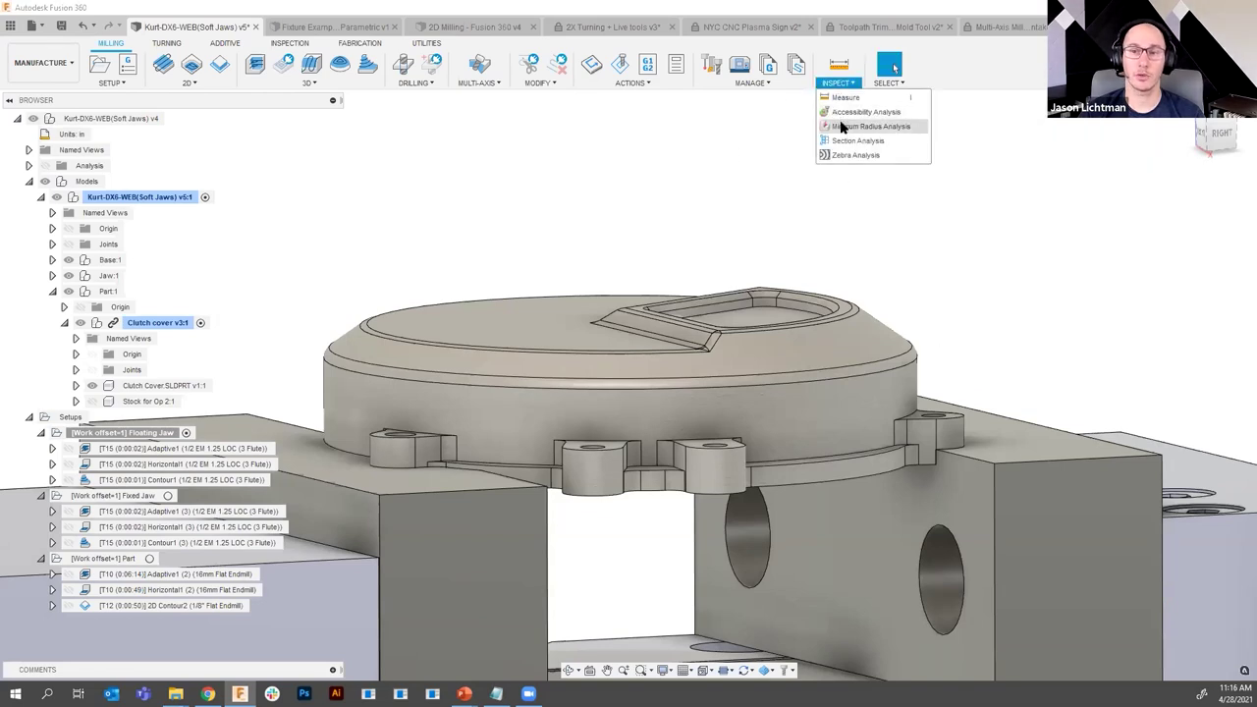
click(853, 126)
click(782, 348)
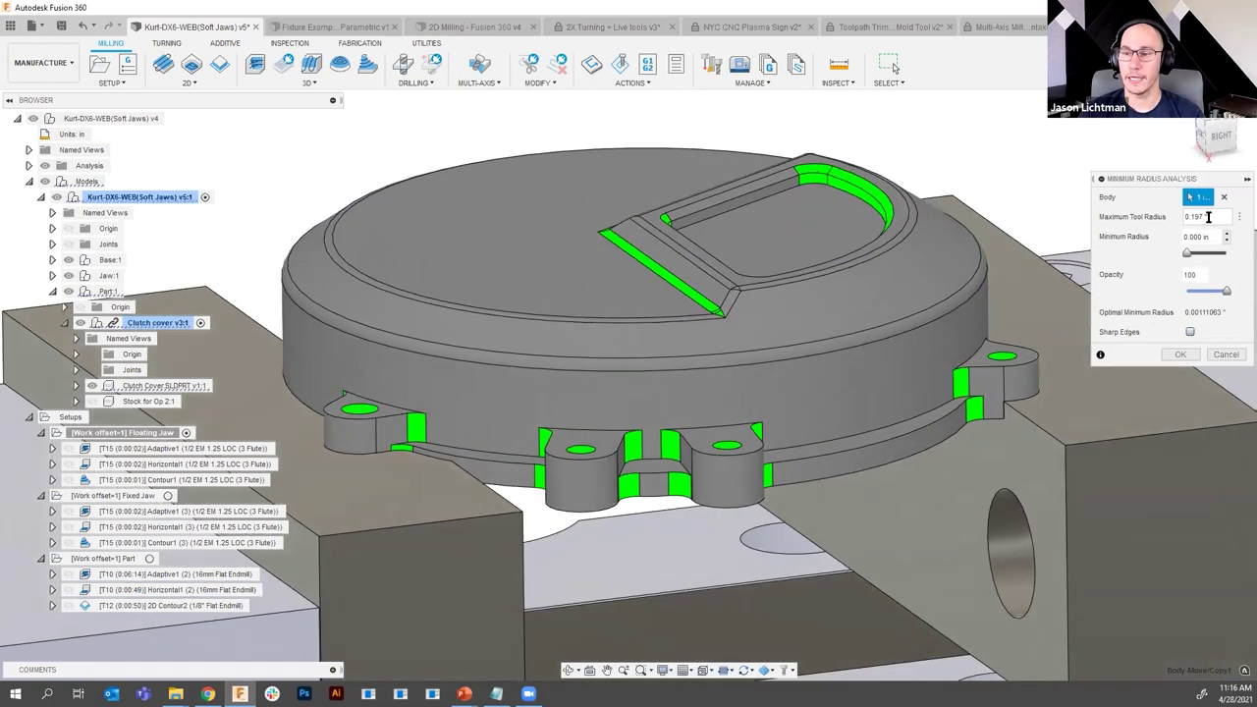
double_click(1208, 217)
text(.25)
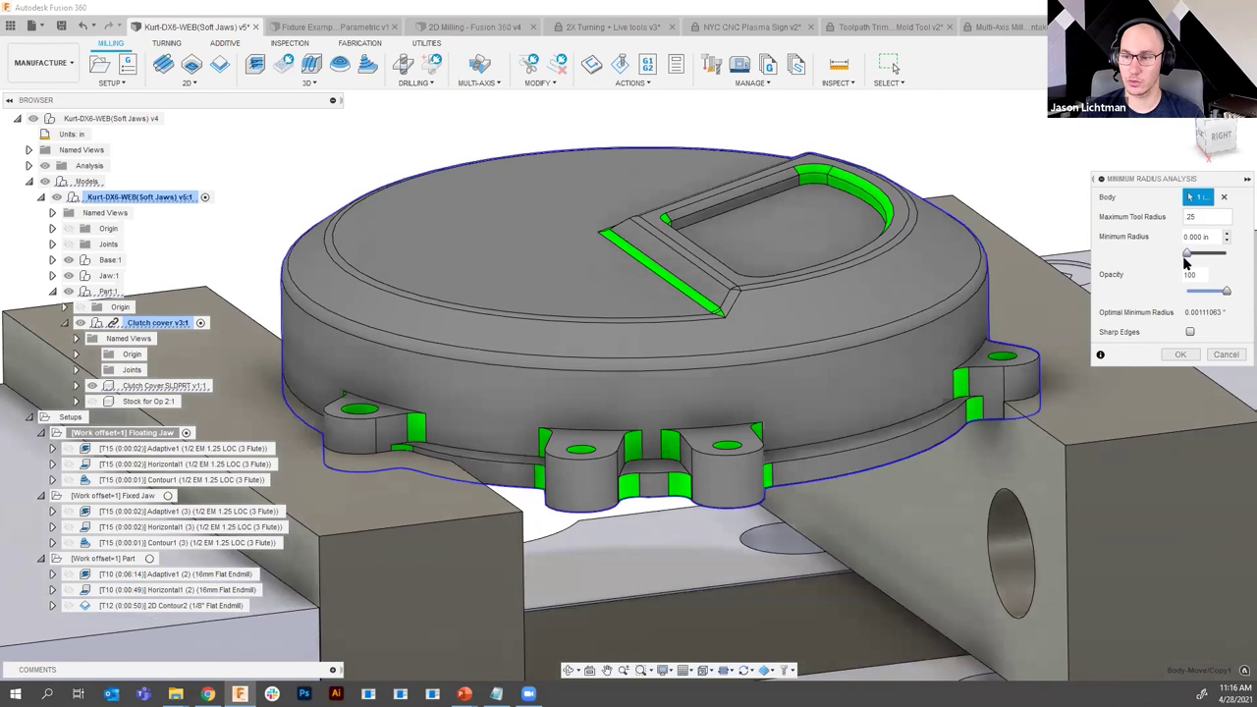
mouse_move(1190, 256)
mouse_down()
mouse_move(1220, 256)
mouse_move(1199, 266)
mouse_move(1210, 260)
mouse_up()
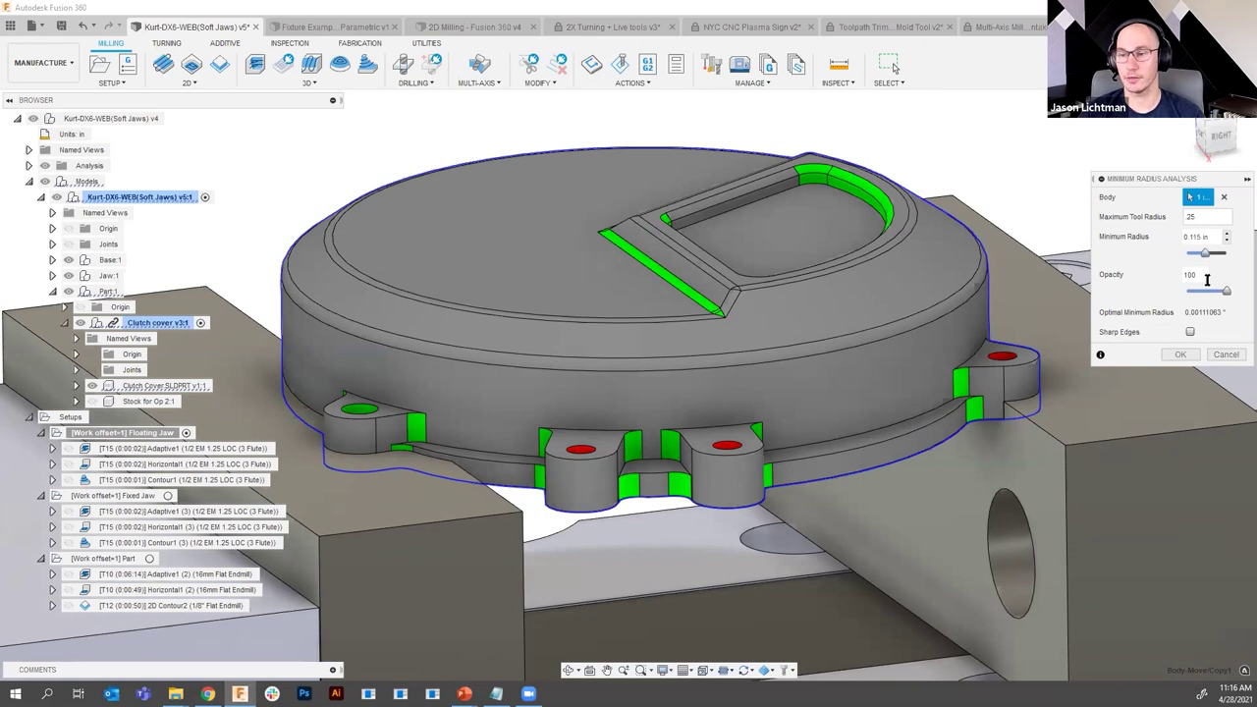
click(1225, 354)
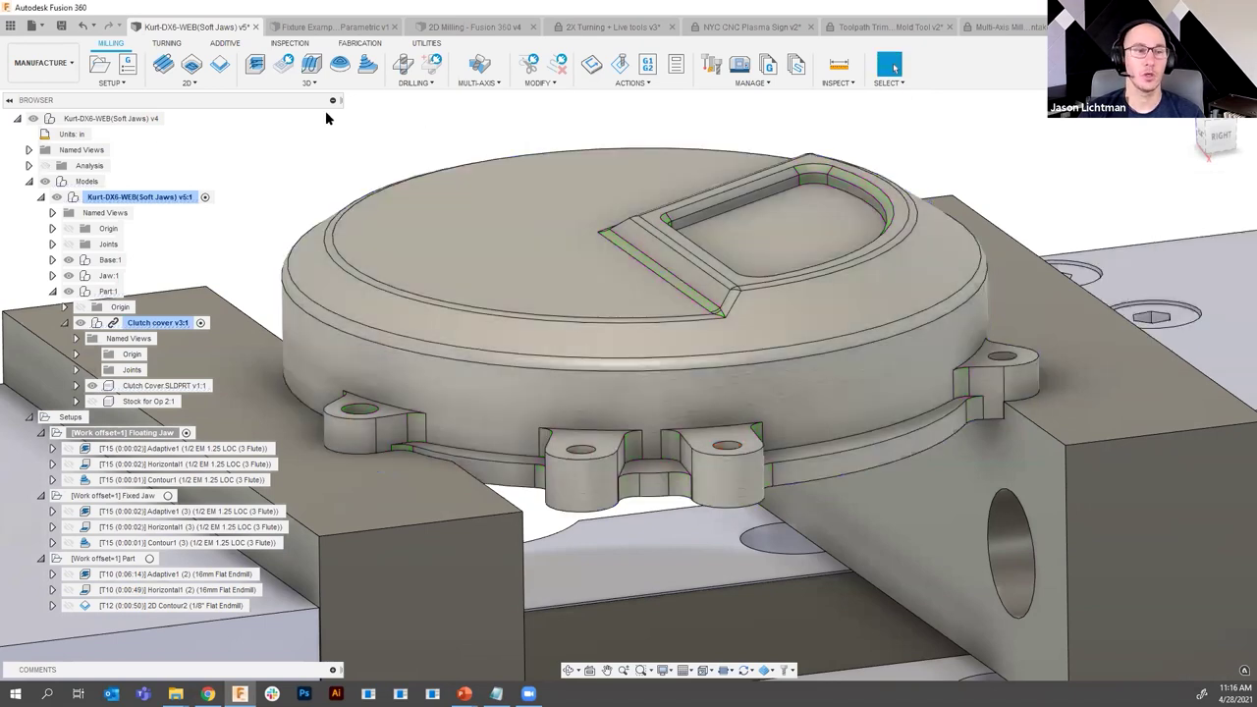
- Replace the Part setup's 2D contour tool with the 3/16" Flat Endmill from the Sample Tools - Inch library
click(106, 605)
right_click(106, 605)
click(153, 165)
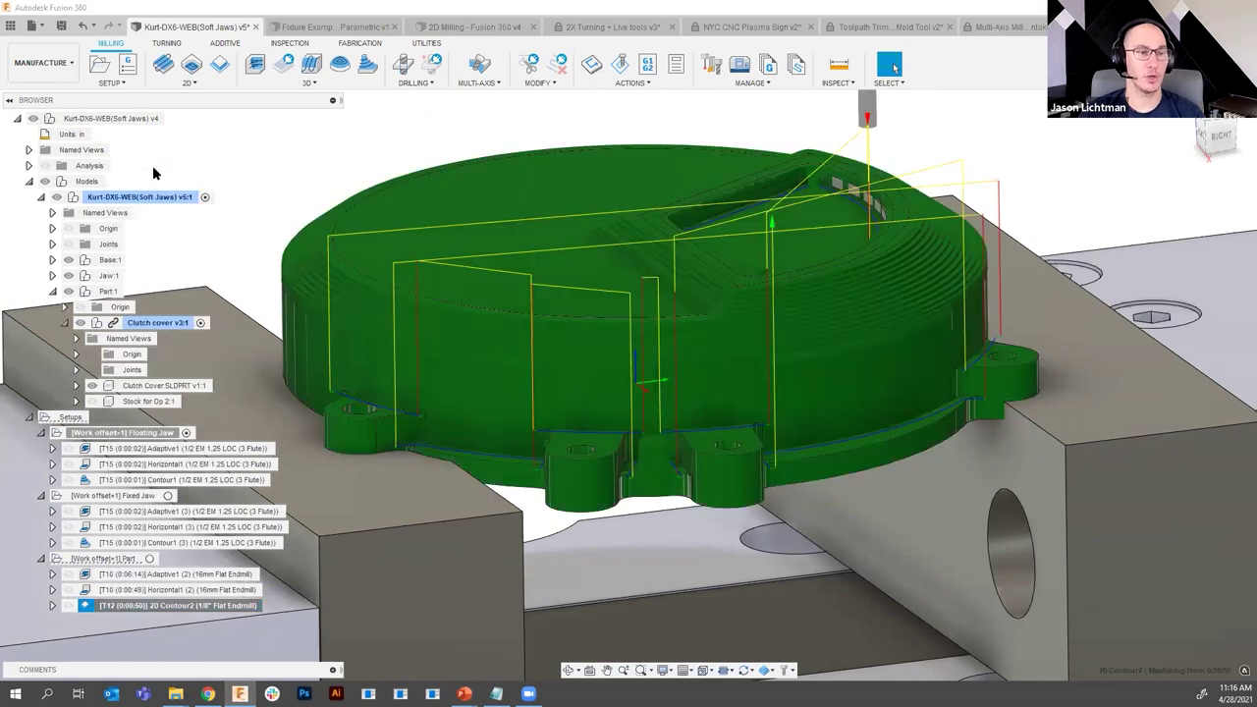
click(1108, 238)
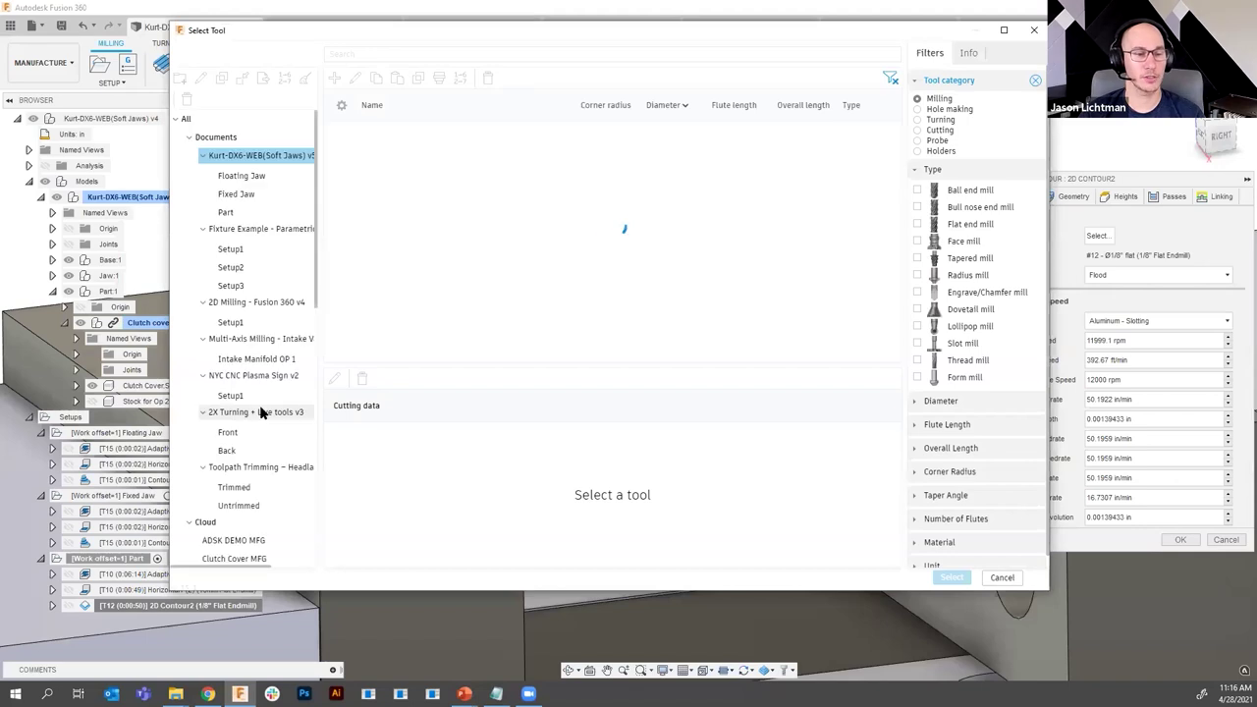
scroll(259, 412, down, 5)
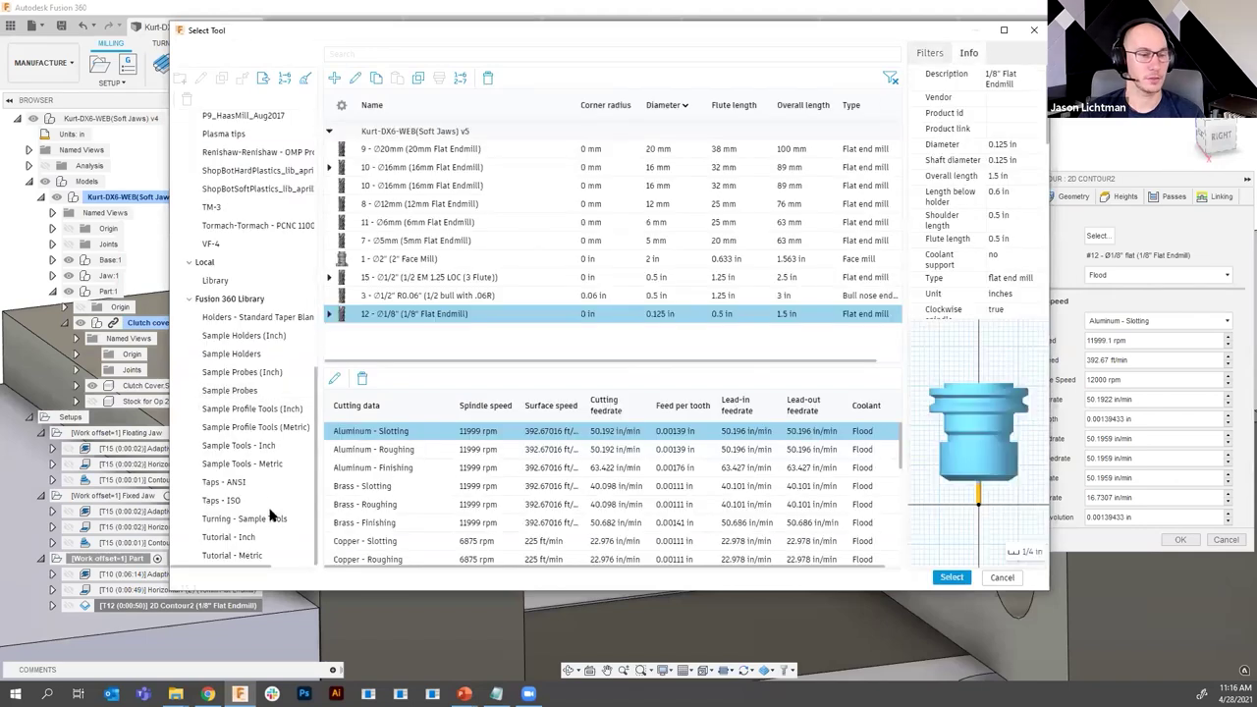
click(263, 409)
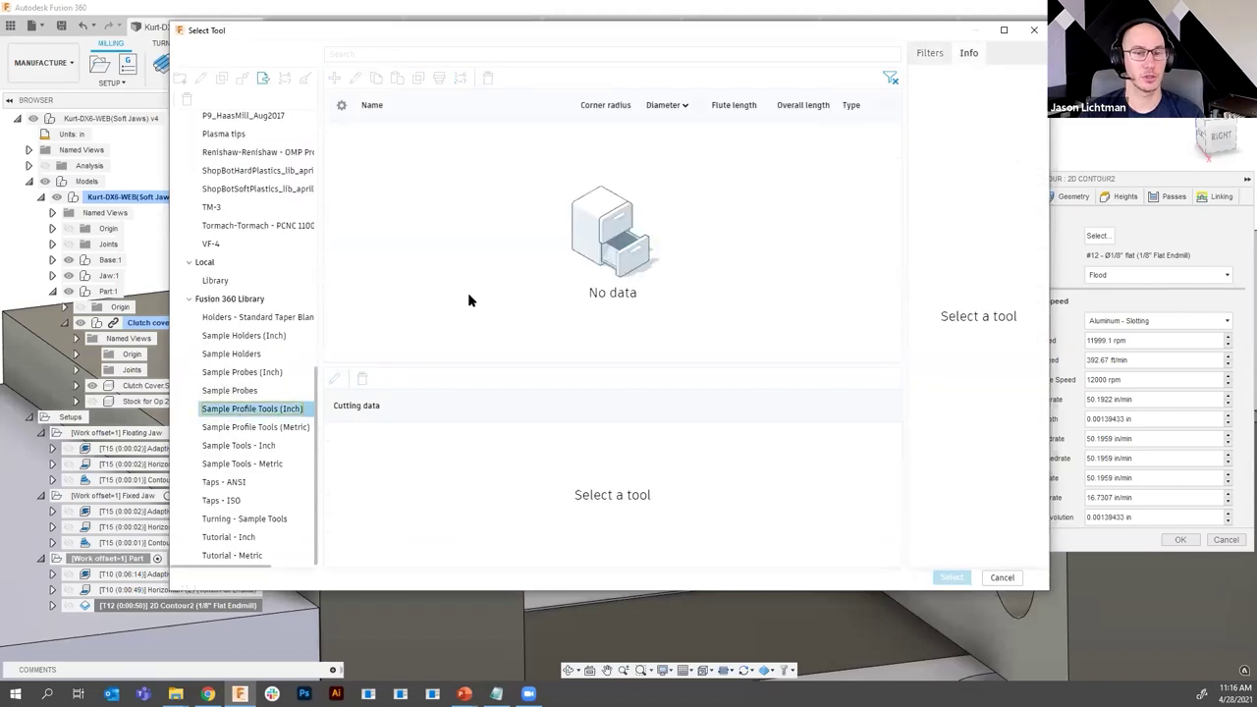
click(247, 445)
scroll(546, 275, down, 5)
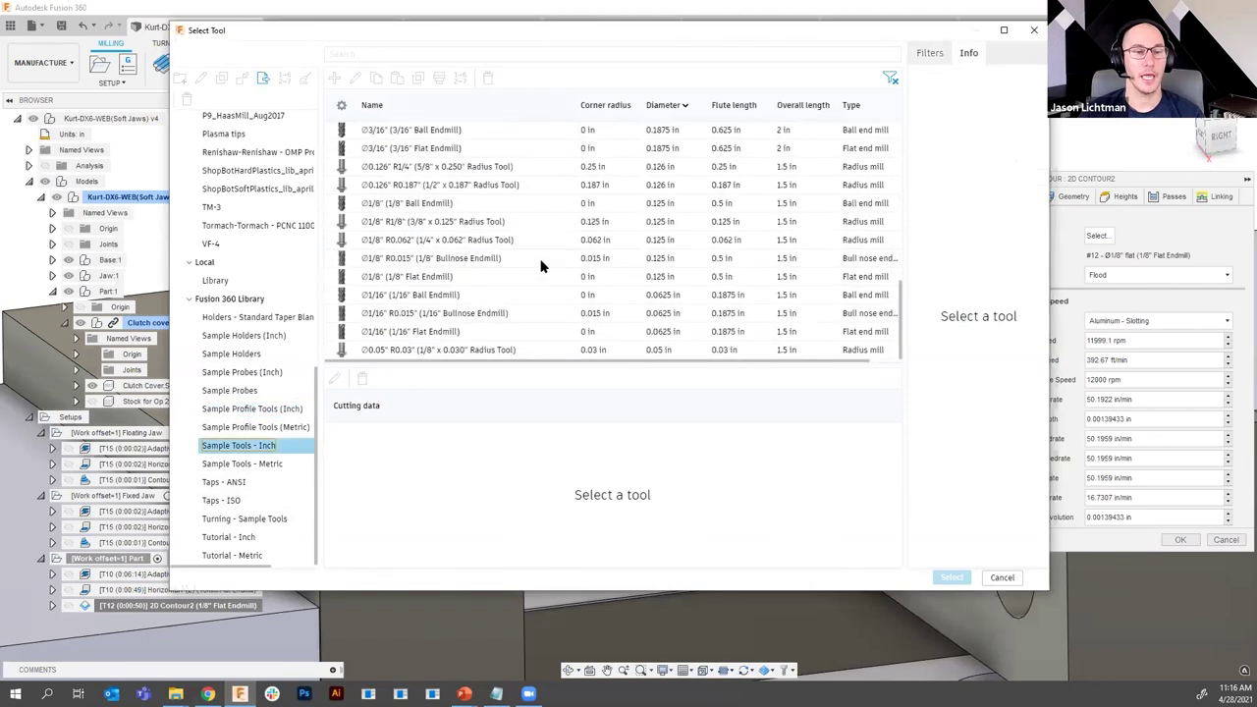
scroll(541, 265, up, 2)
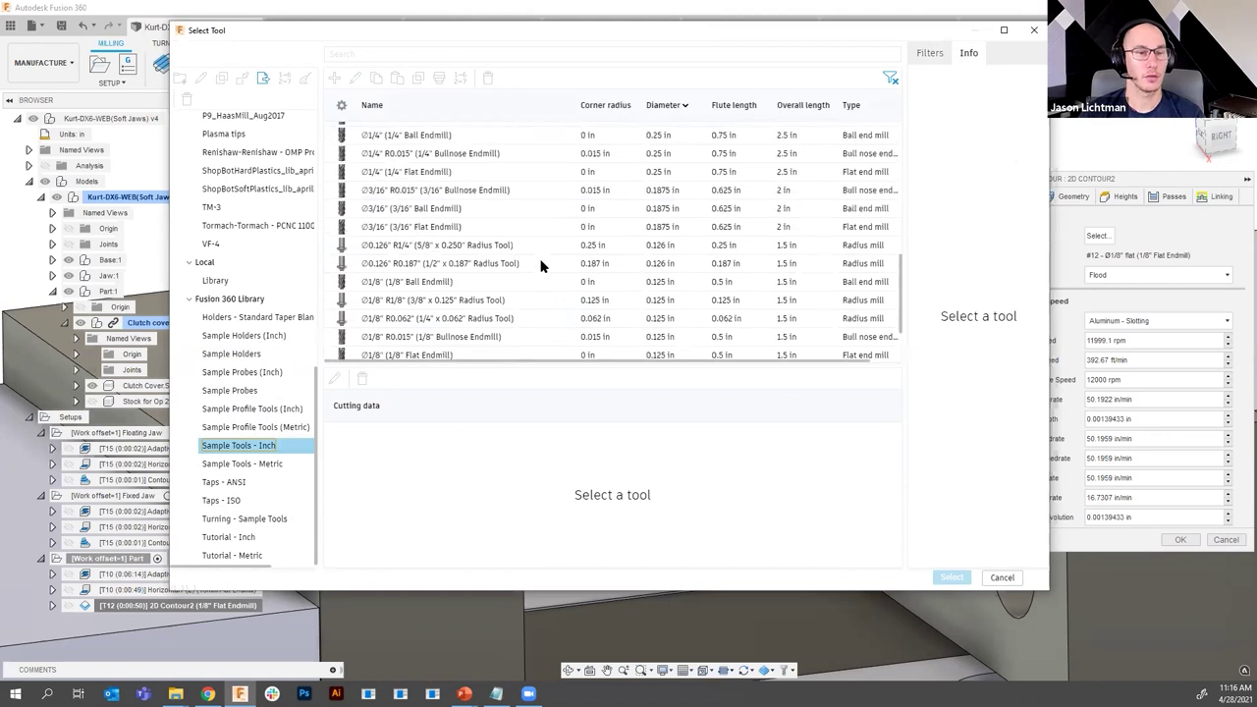
scroll(540, 265, up, 1)
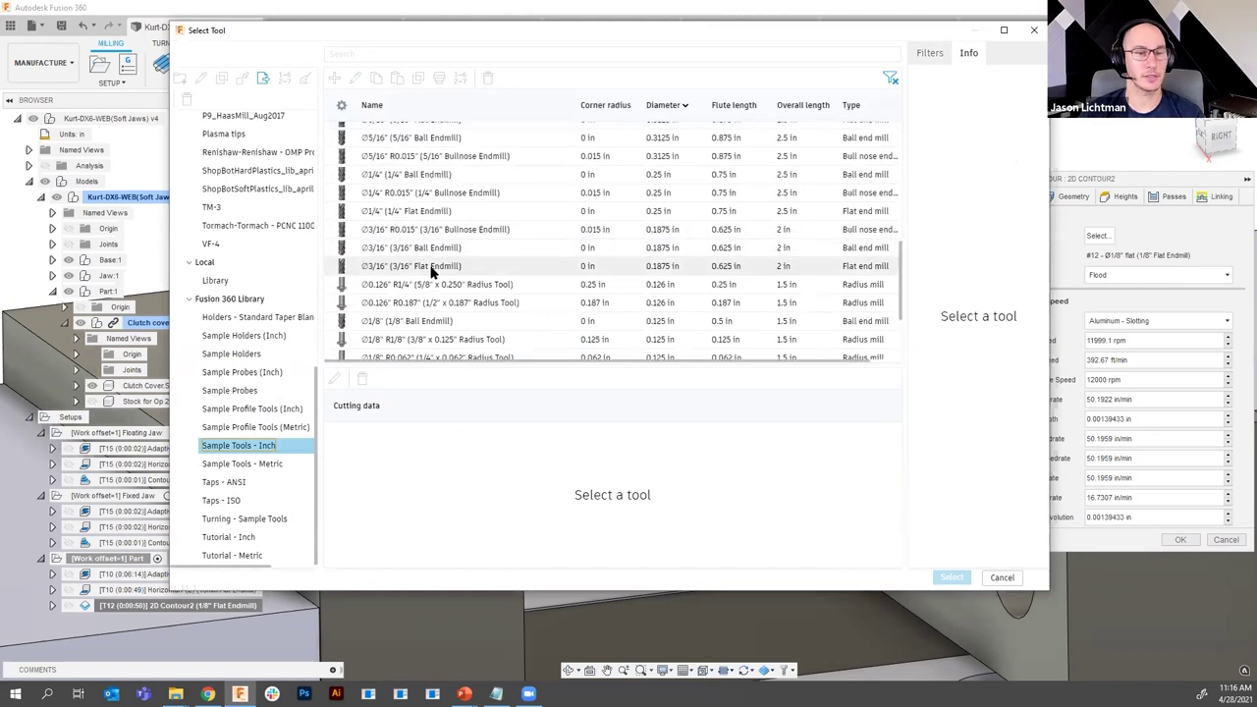
click(431, 268)
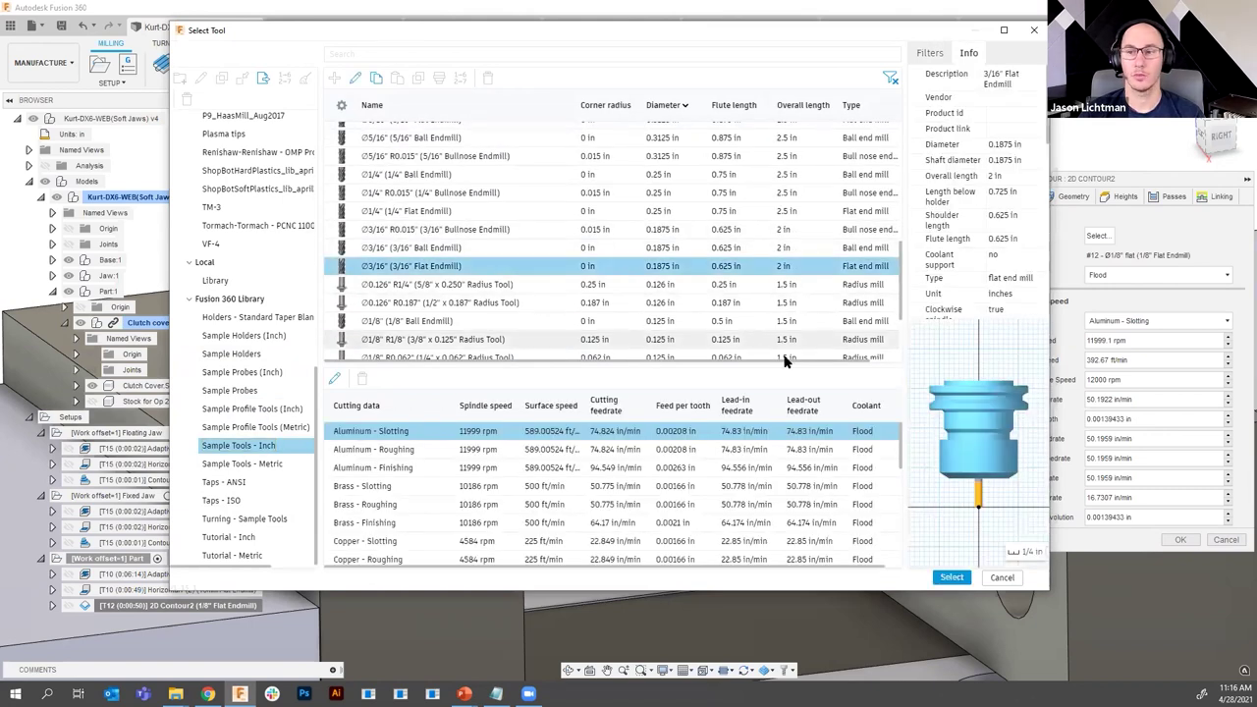
click(965, 578)
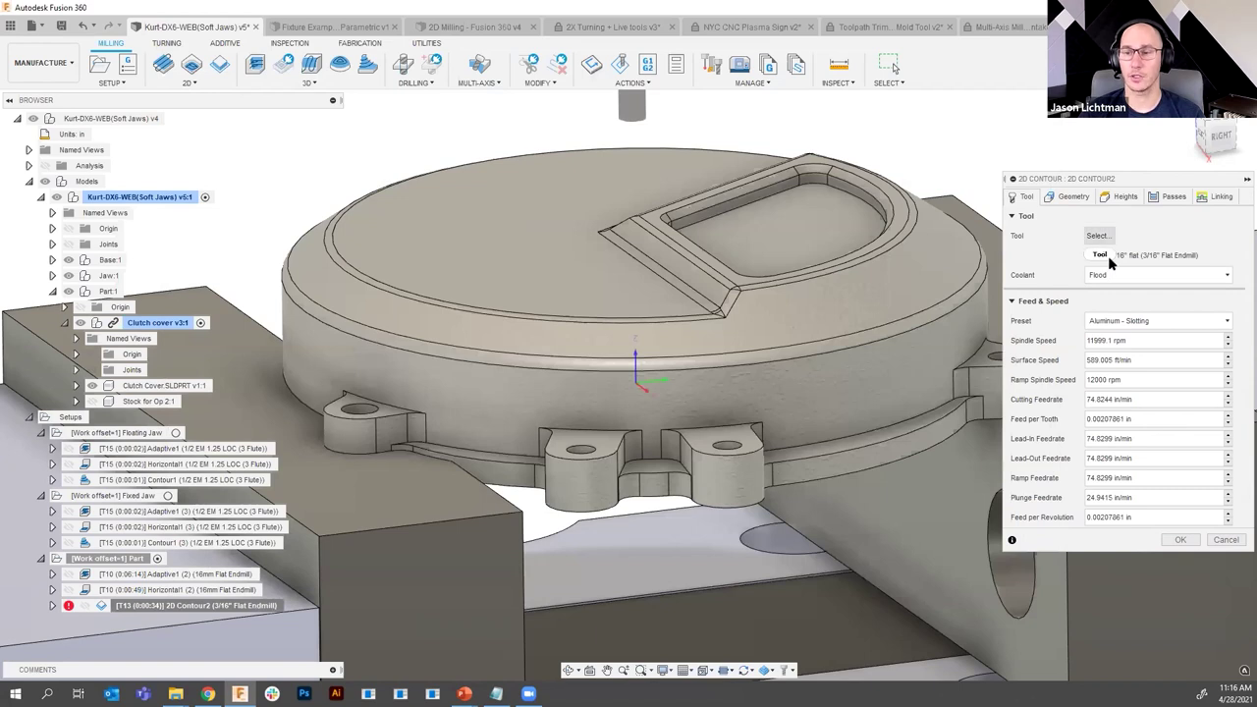
click(1181, 540)
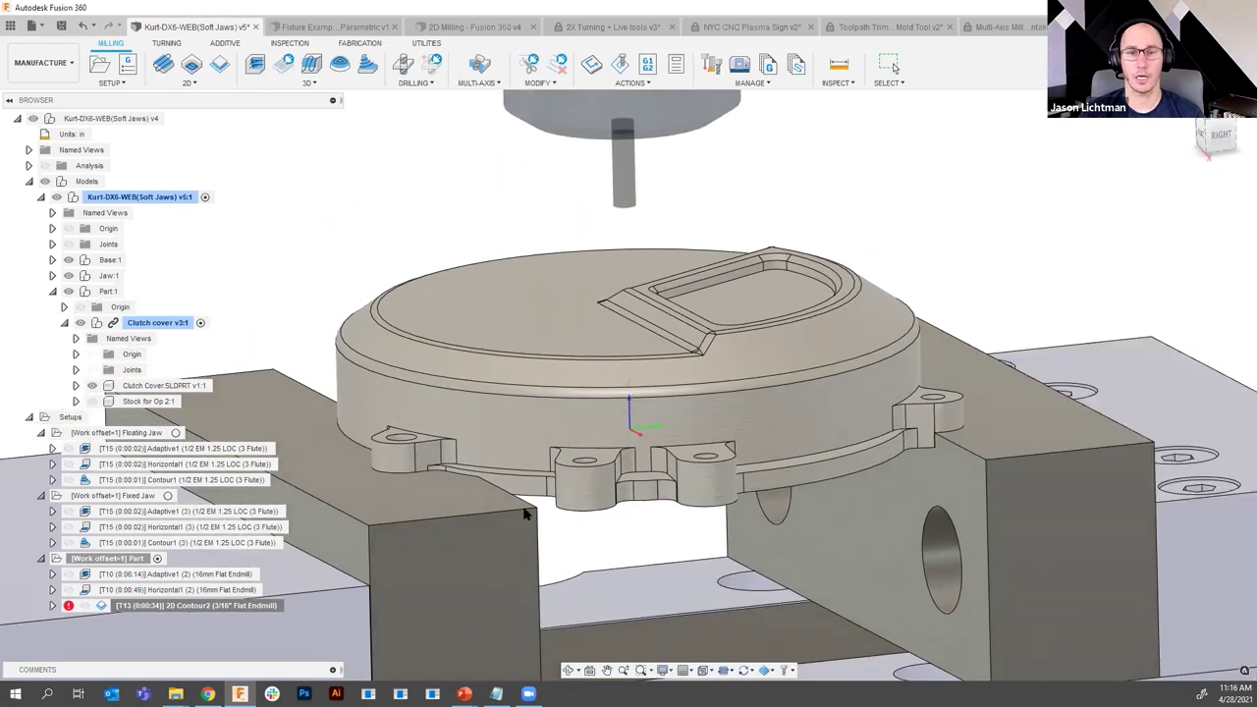
- Edit the 2D contour's 3/16" flat endmill to 1 in shoulder length, 1 in flute length and 1.5 in length below holder
right_click(194, 606)
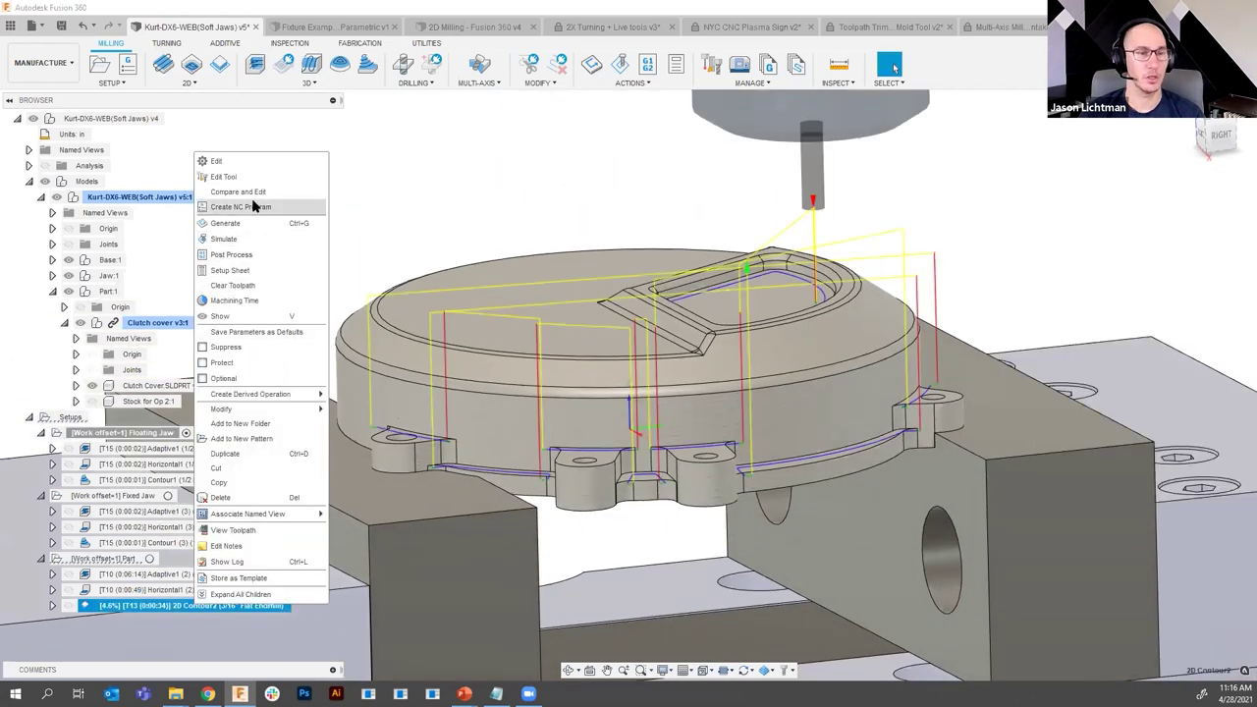
click(709, 356)
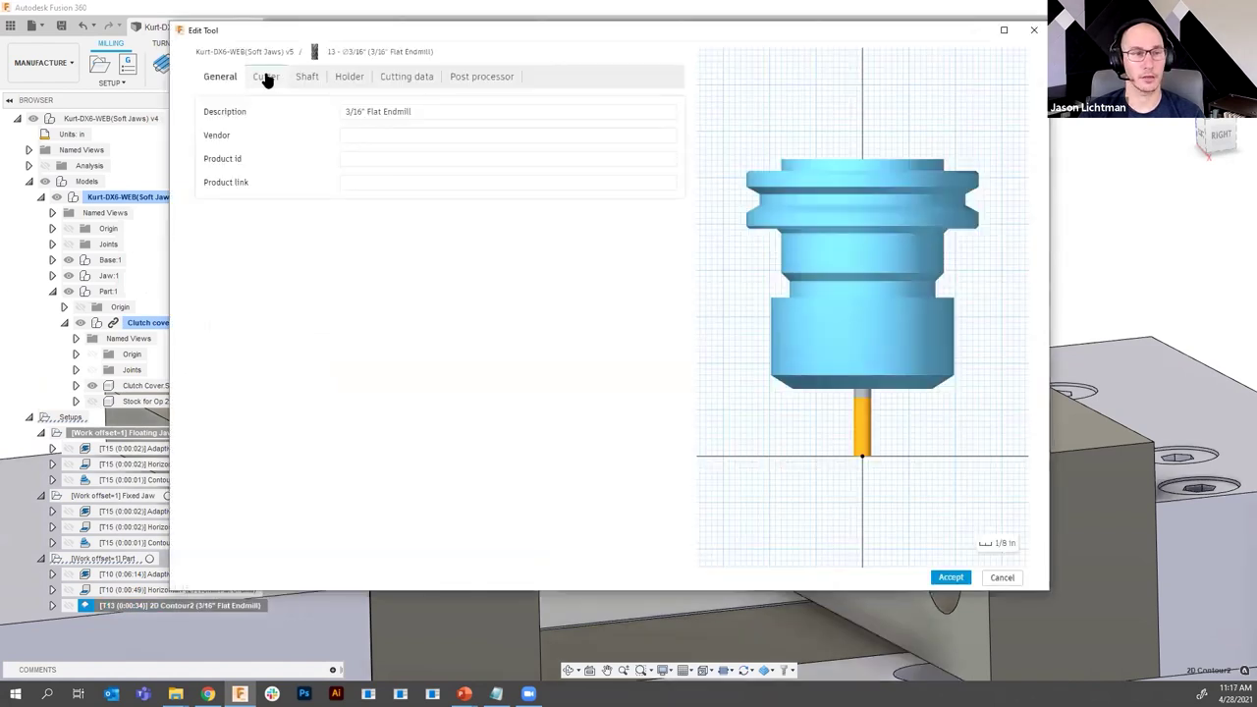
click(266, 77)
click(348, 359)
text(1)
click(359, 382)
text(1)
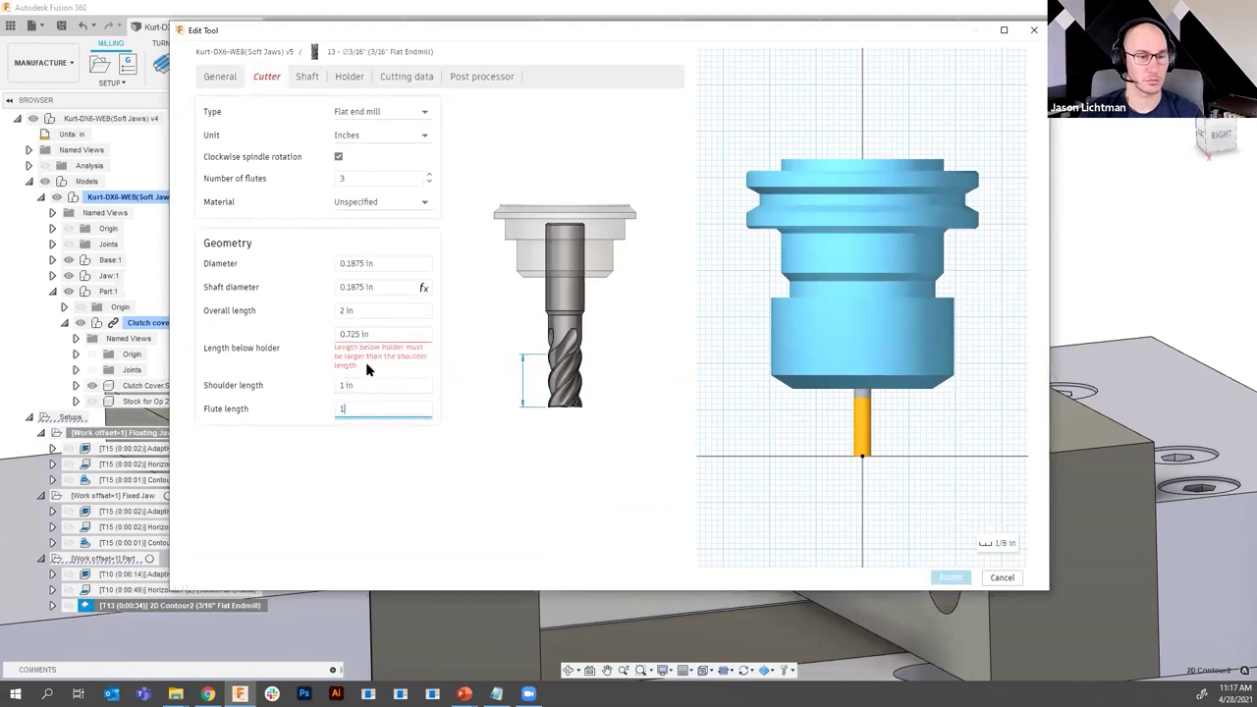
click(376, 335)
text(1.5)
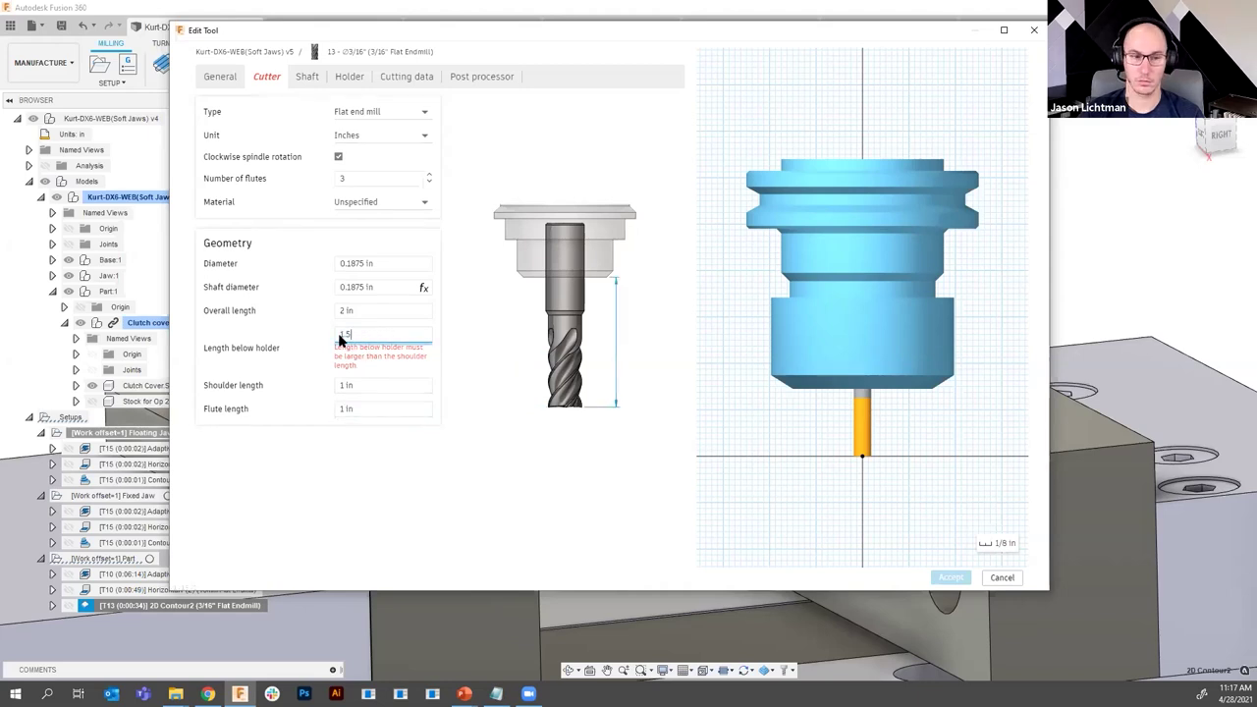
key(Return)
click(951, 577)
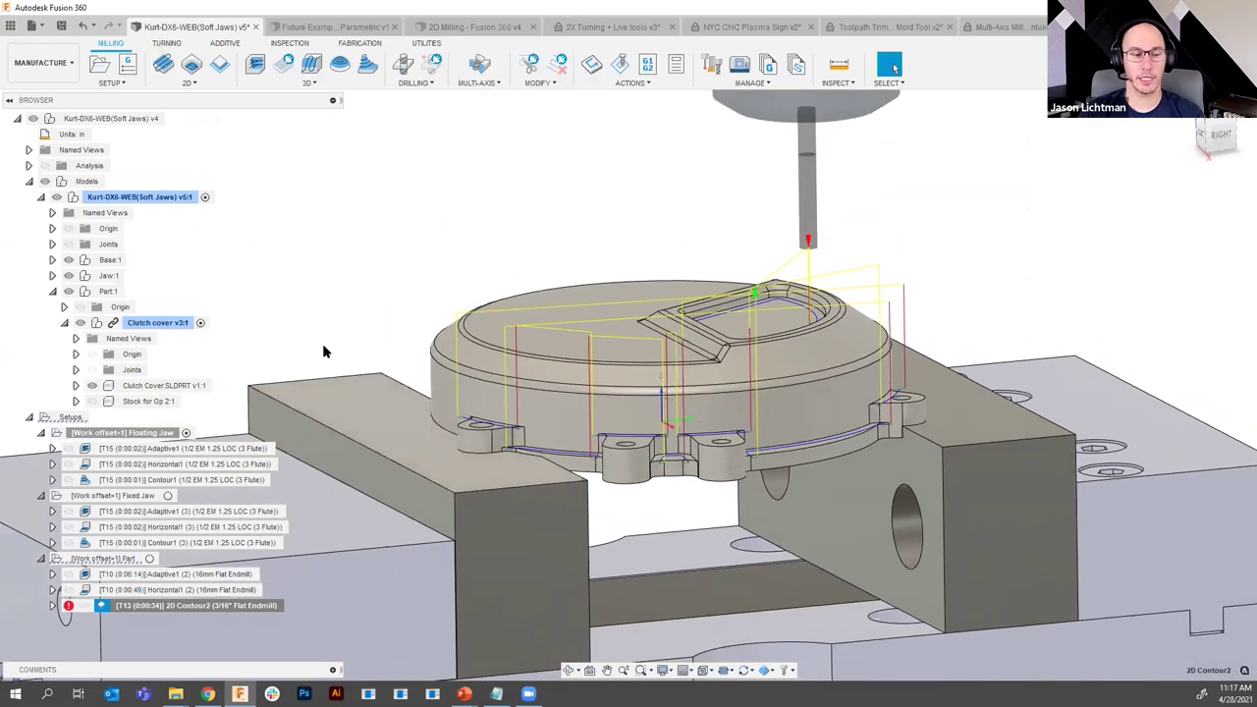
- Regenerate the Part setup's 2D contour toolpath with the edited 3/16" endmill
right_click(175, 616)
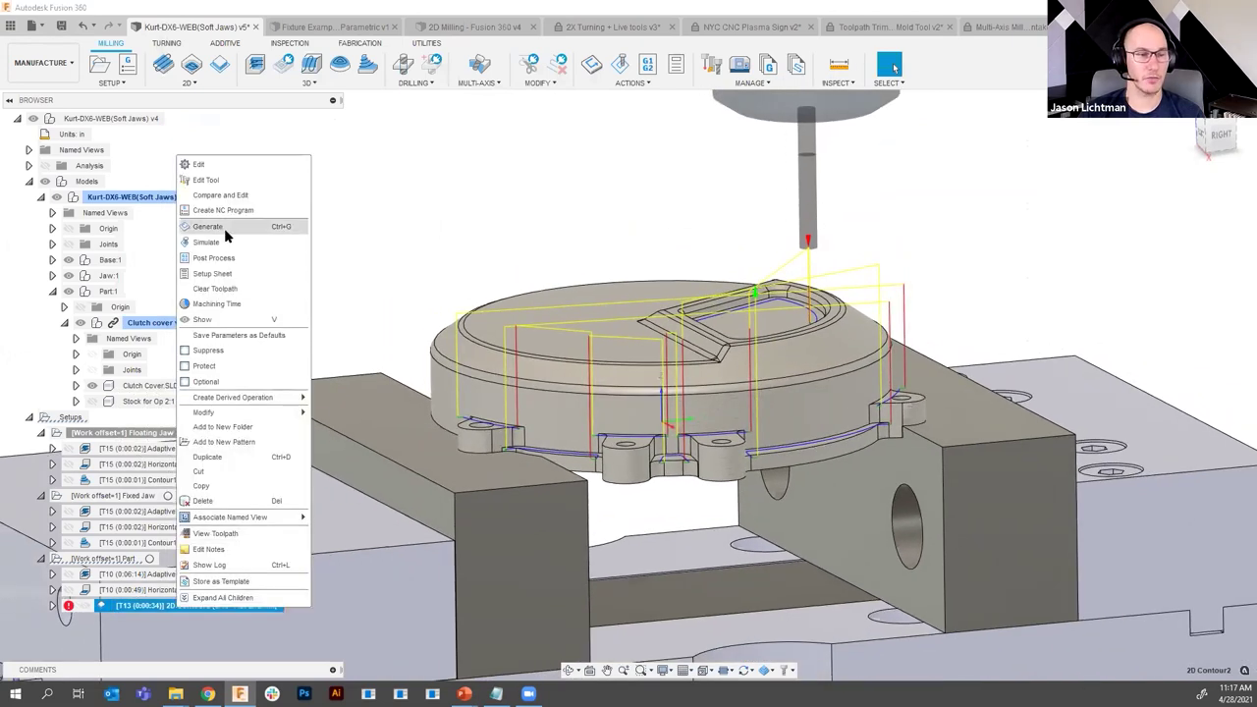
click(224, 227)
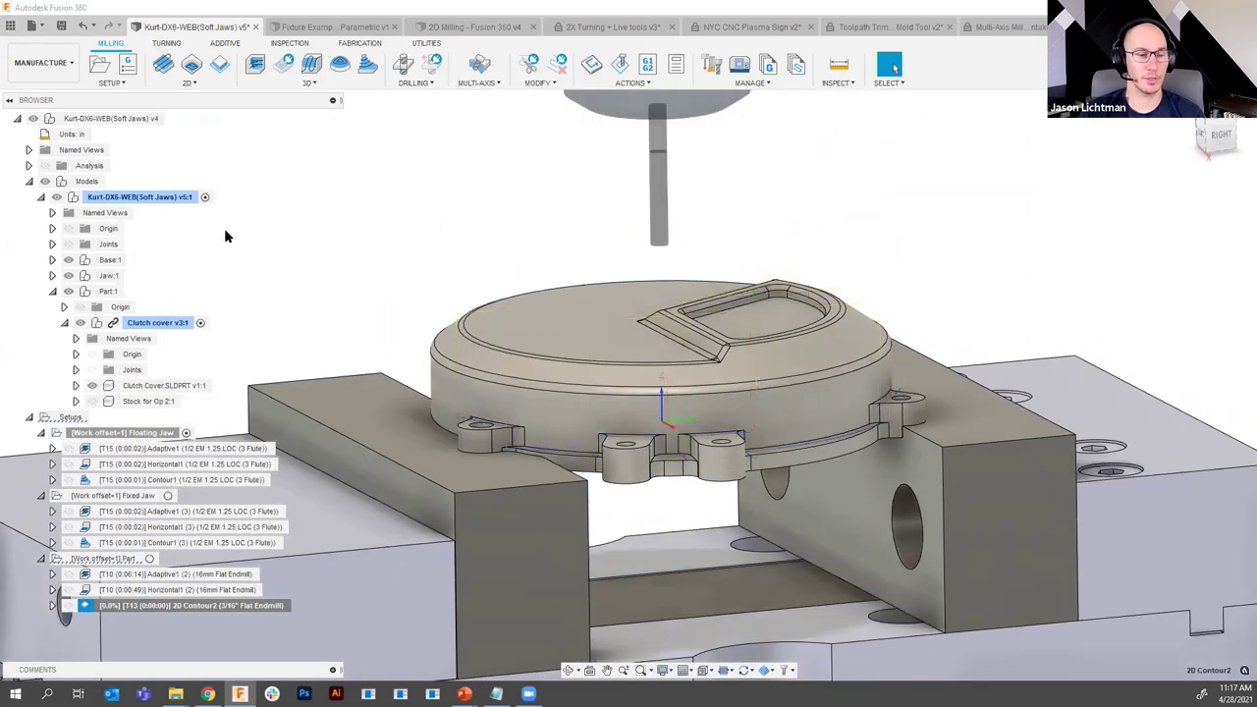
click(274, 277)
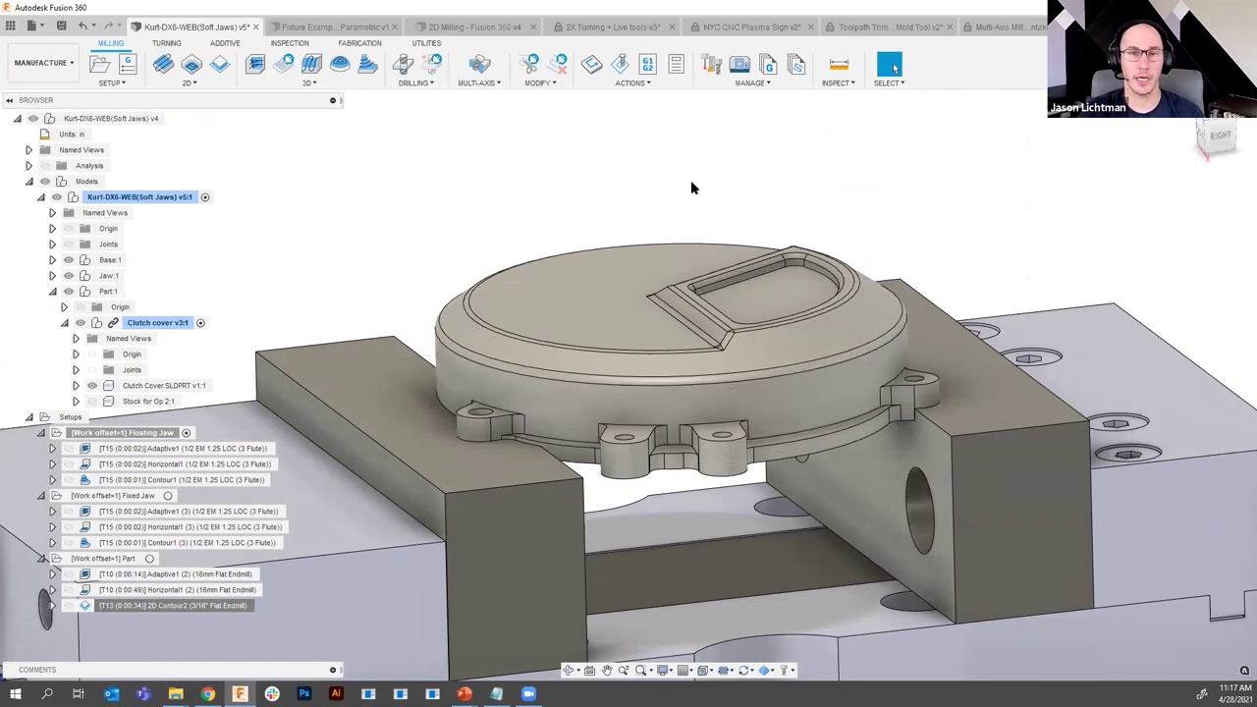
- Switch to the Design workspace, show the clutch cover inside the Part component and hide its Stock for Op 2
click(69, 59)
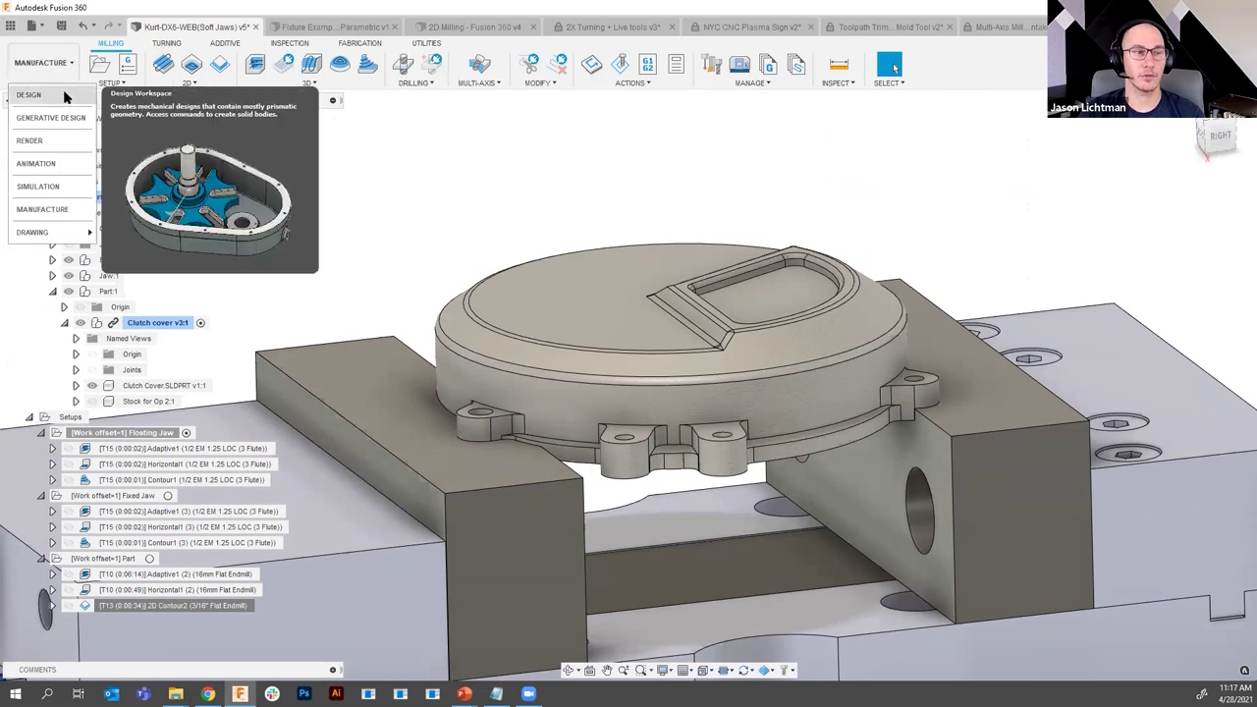
click(65, 95)
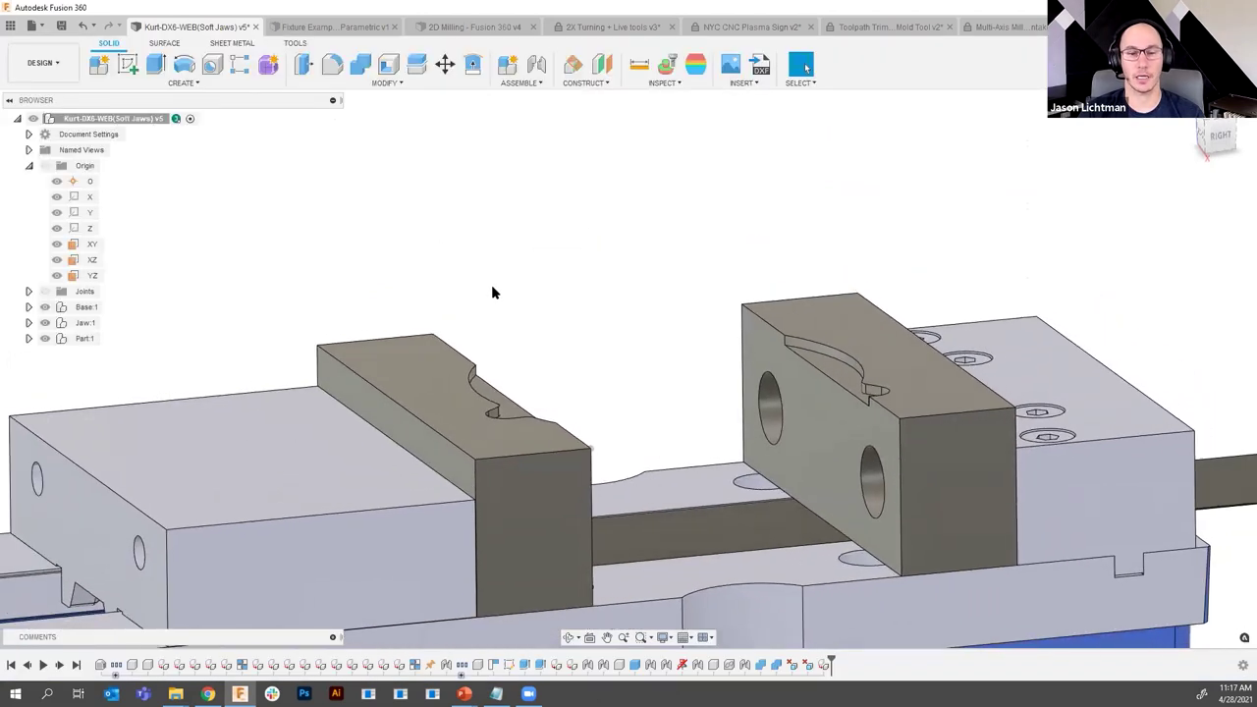
click(28, 339)
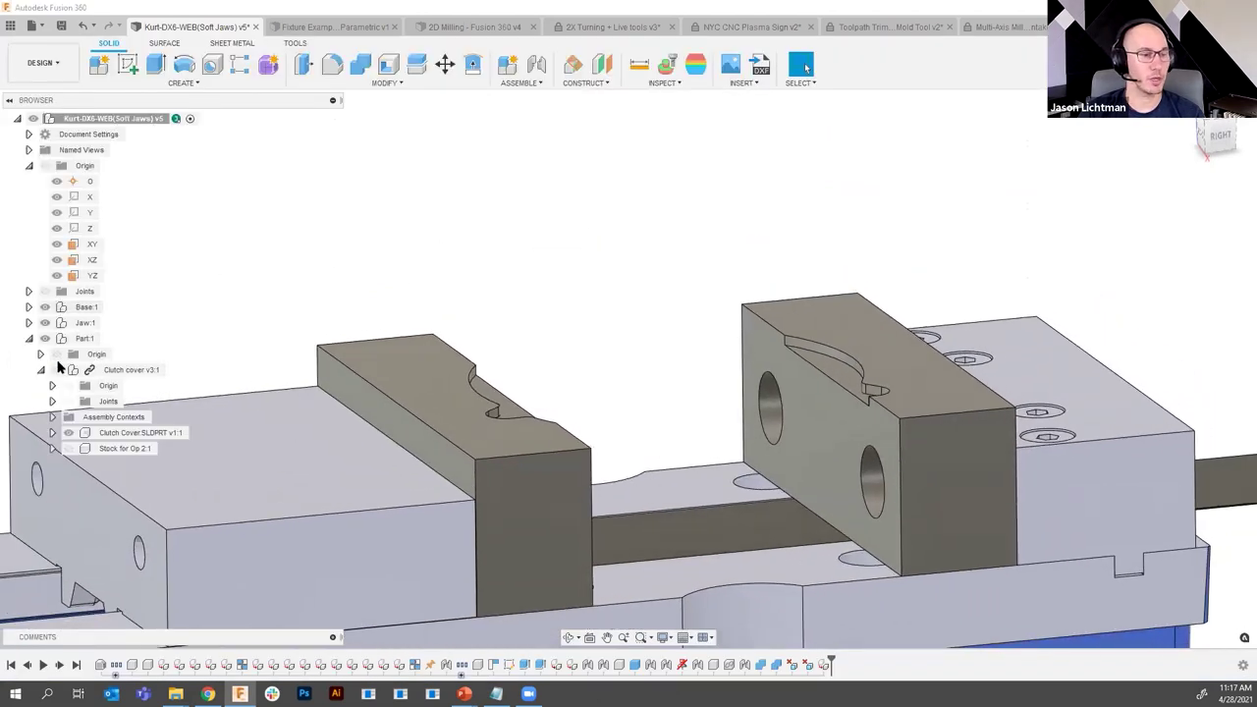
click(56, 369)
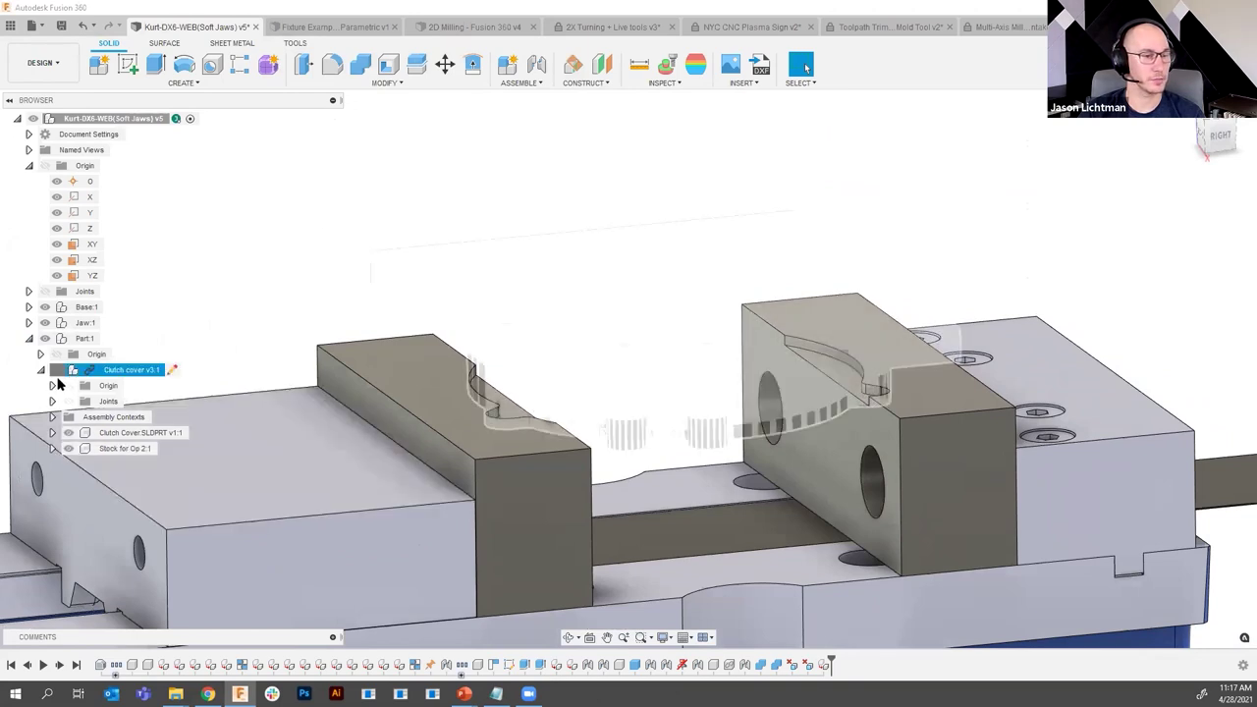
click(68, 447)
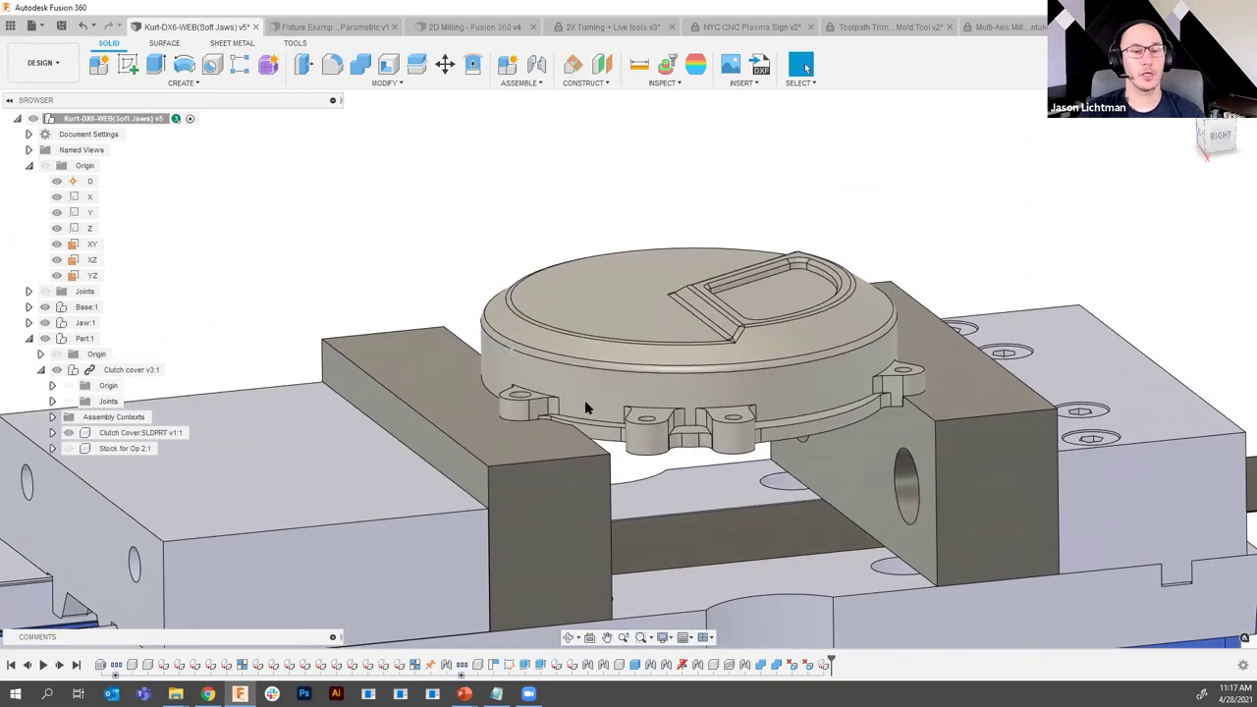
- Sketch on a mounting lug's top face the intersection curve of the cover's outer cylindrical wall, and return to the Manufacture workspace
click(661, 417)
right_click(661, 418)
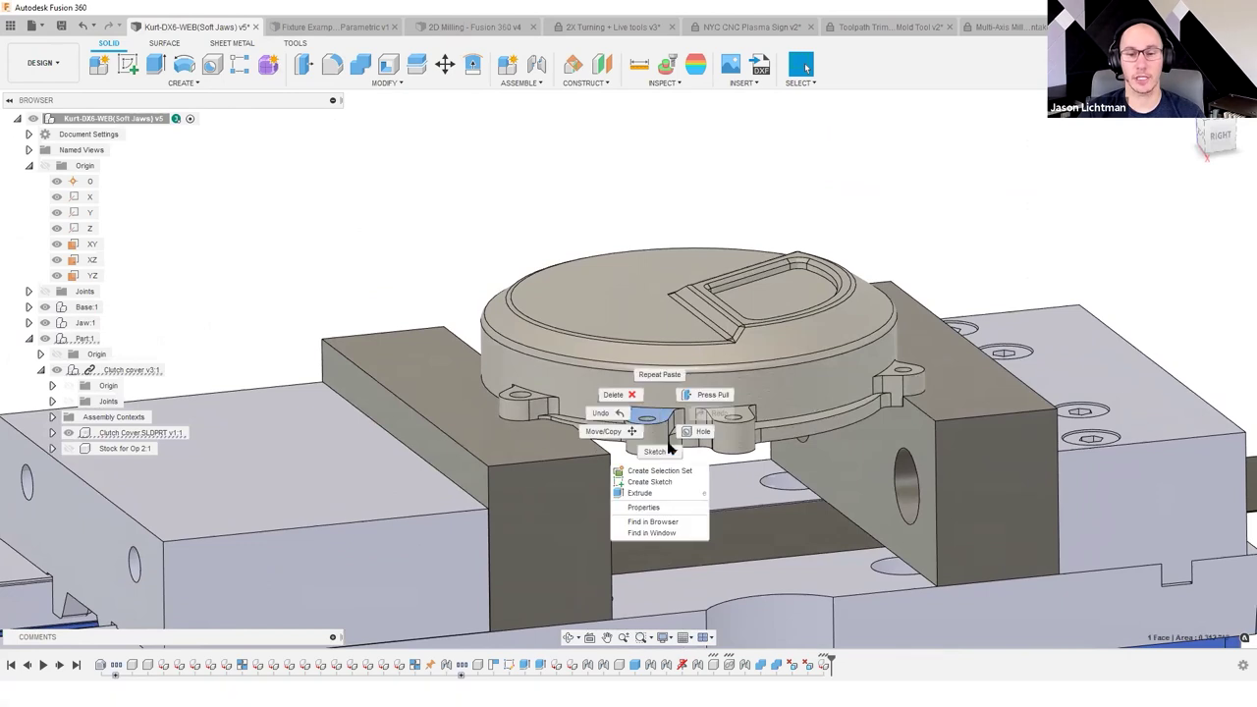
click(675, 479)
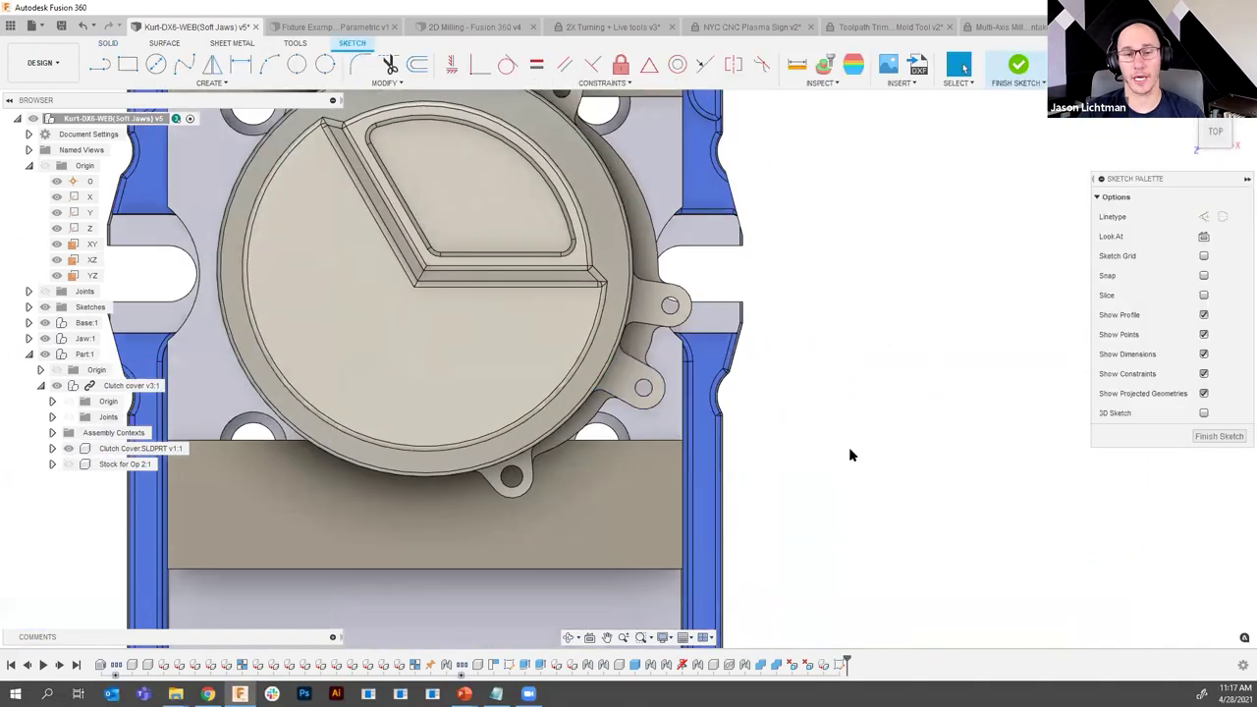
click(243, 84)
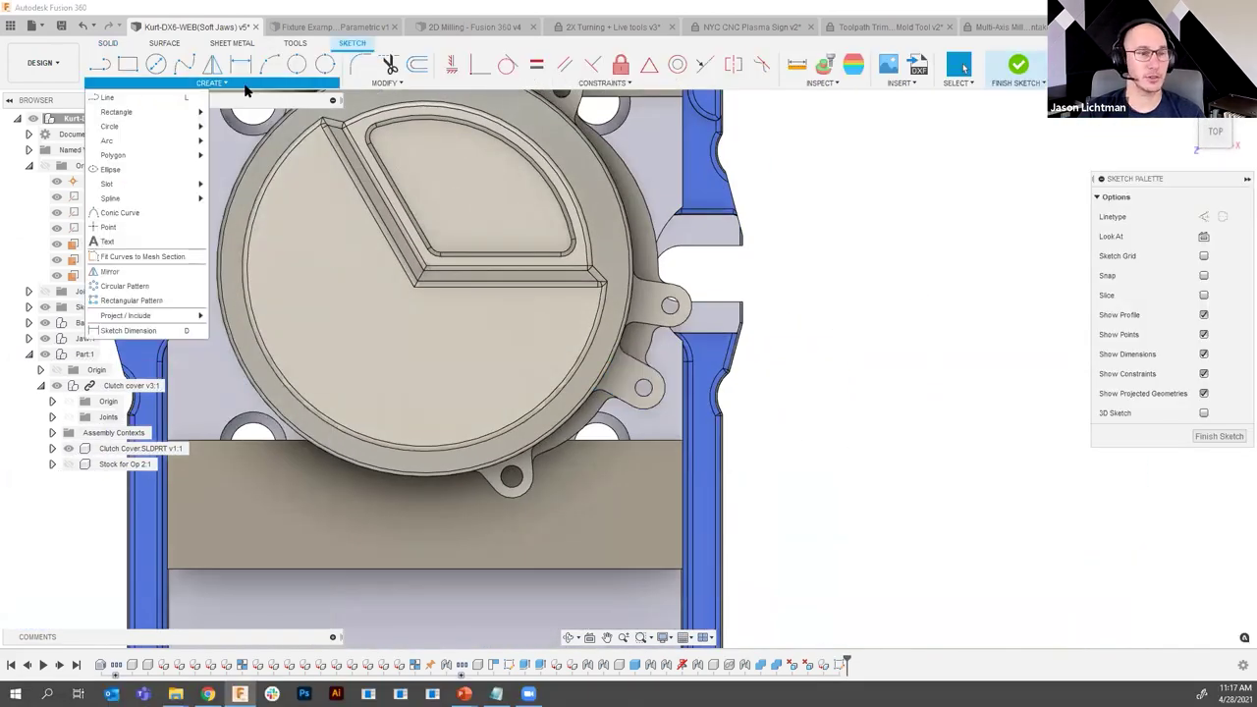
mouse_move(163, 315)
click(246, 328)
shift+middle_drag(906, 319, 582, 402)
click(583, 403)
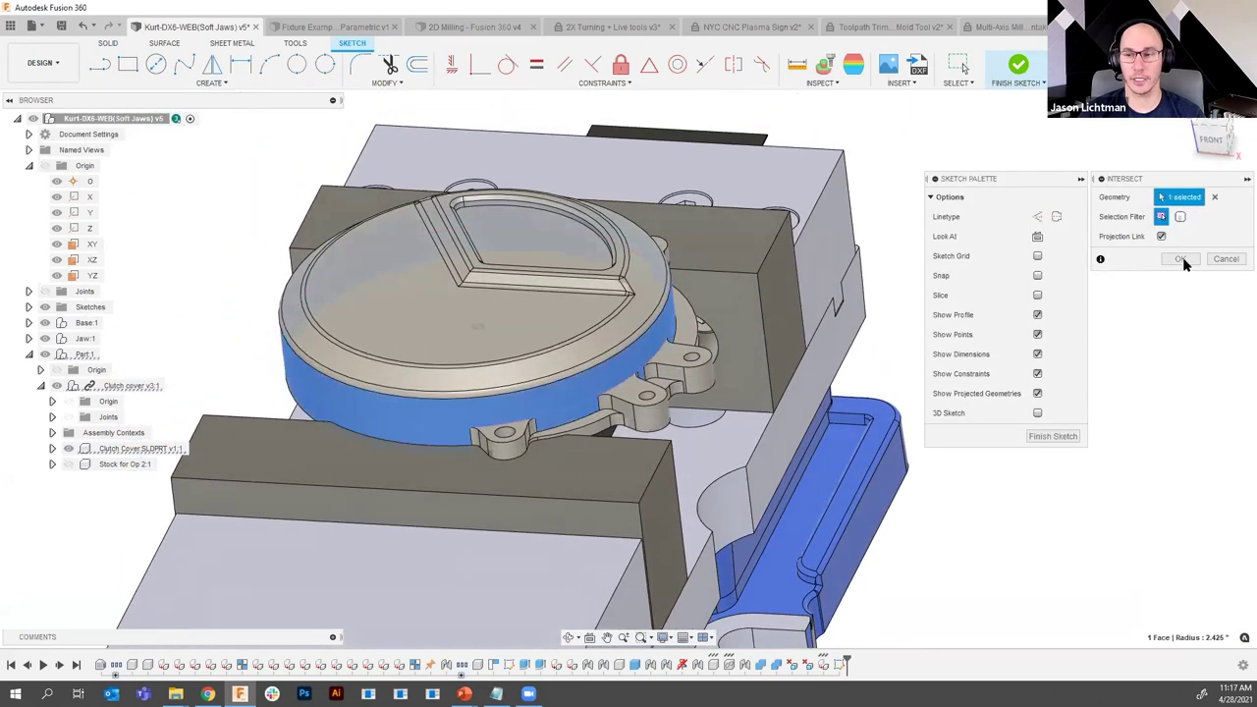
click(1181, 258)
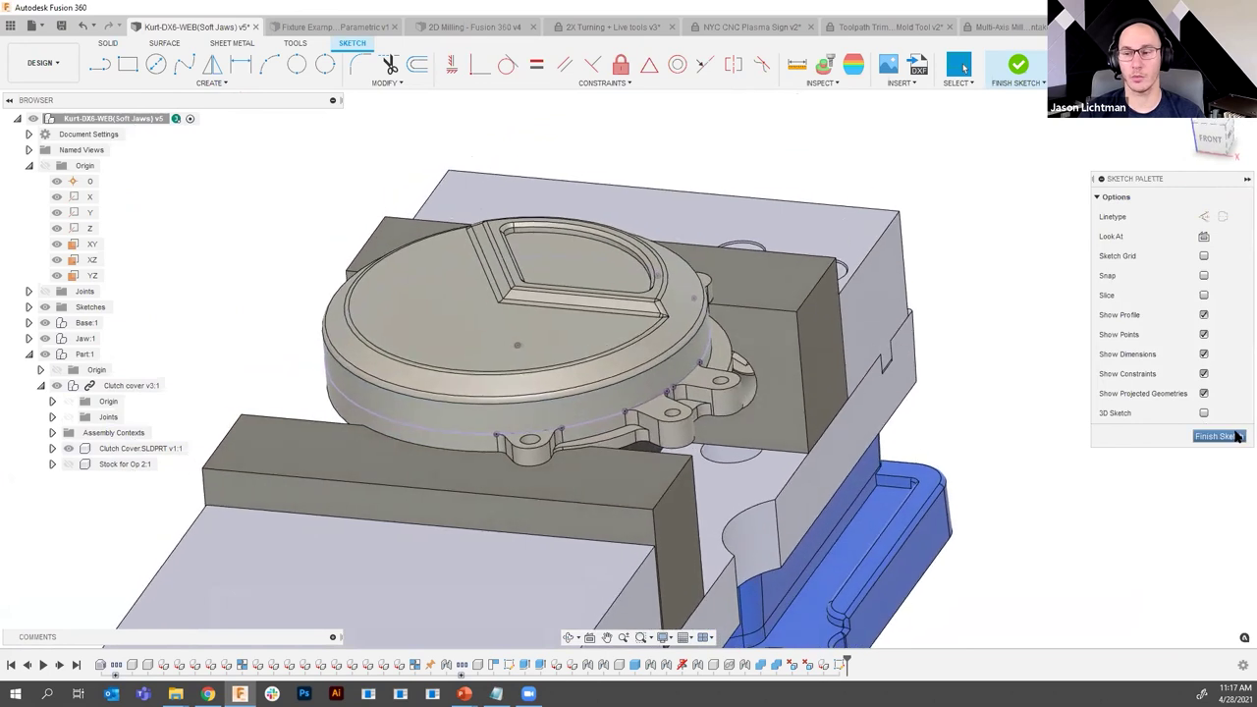
click(1219, 436)
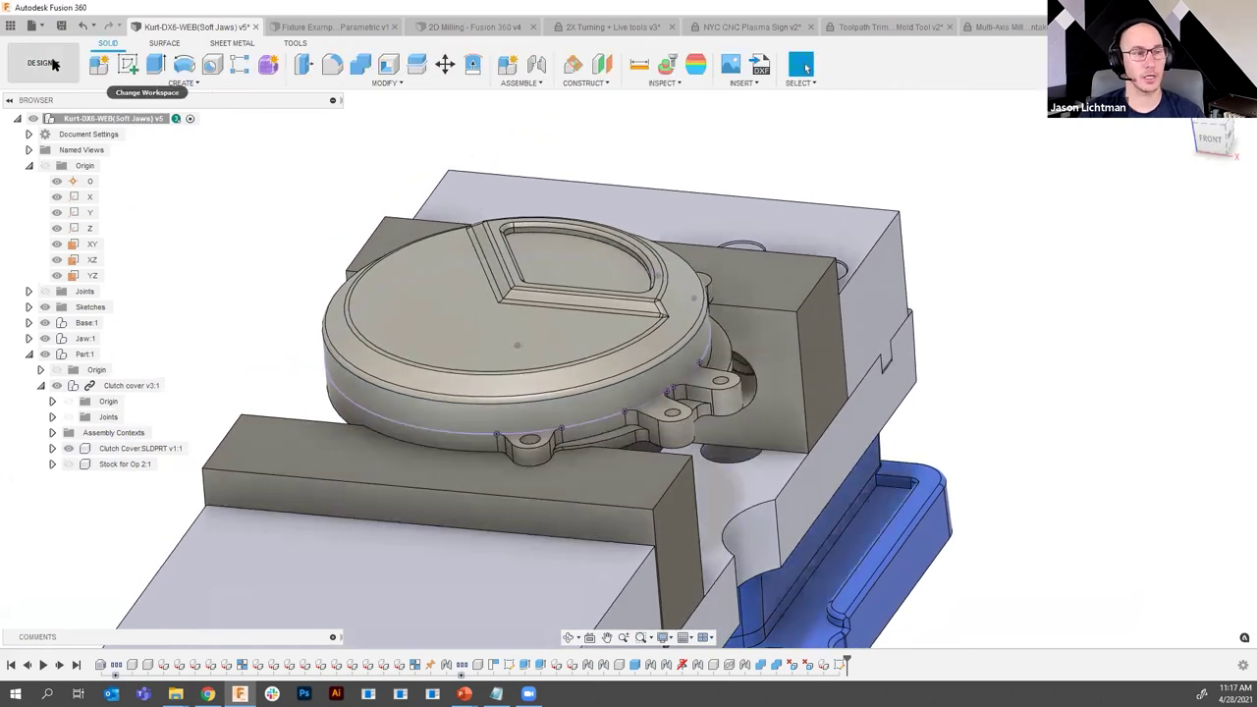
click(41, 63)
click(61, 207)
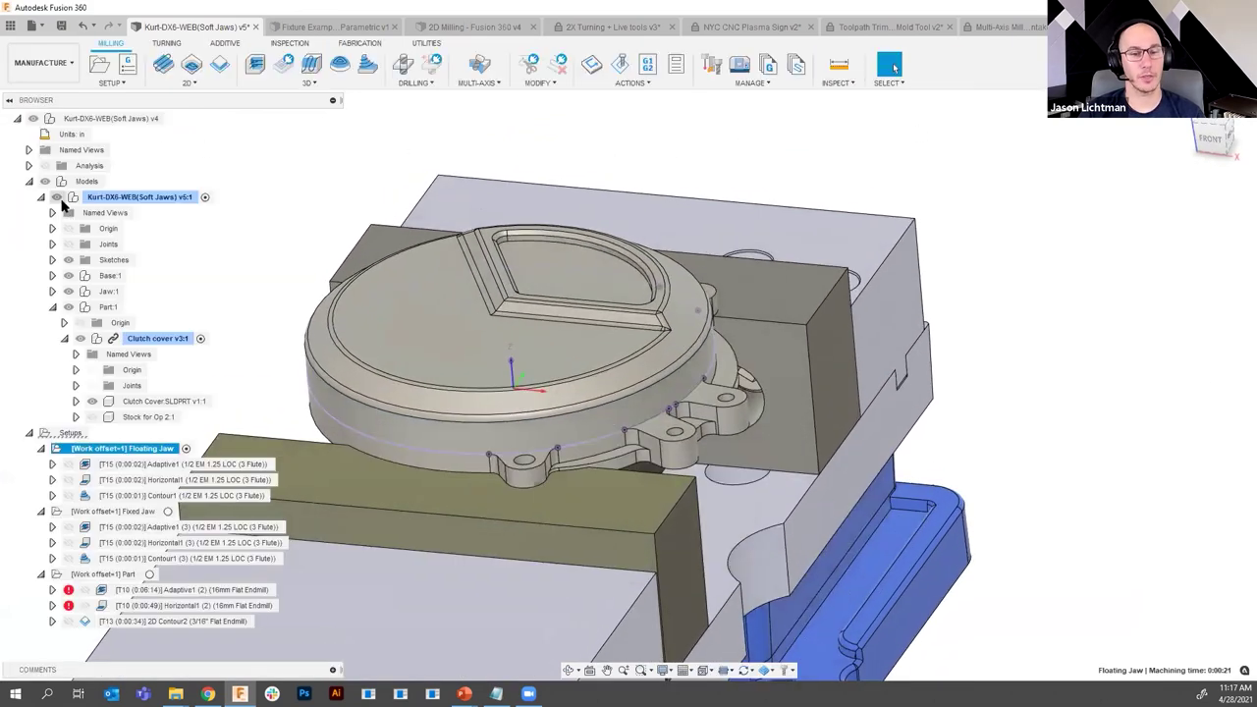
- Edit the Part setup's 2D contour operation and clear all of its existing contour selections
click(172, 622)
right_click(171, 625)
click(275, 175)
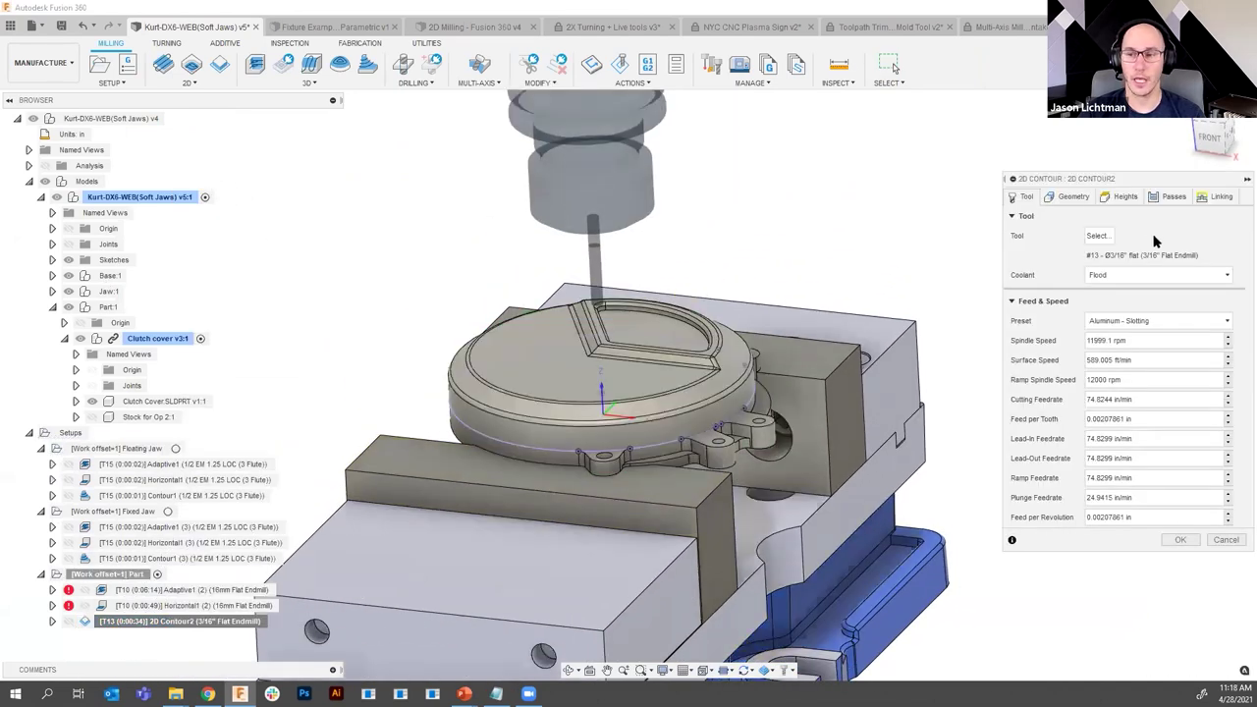
click(1070, 197)
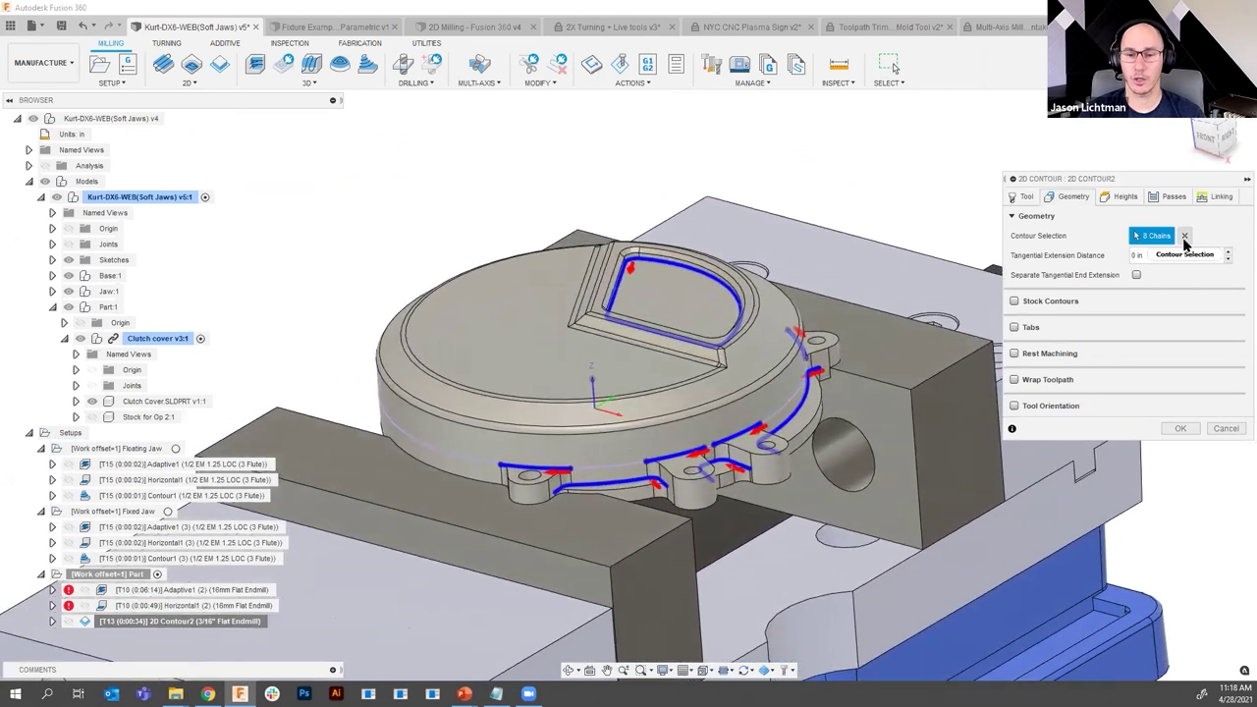
click(1184, 236)
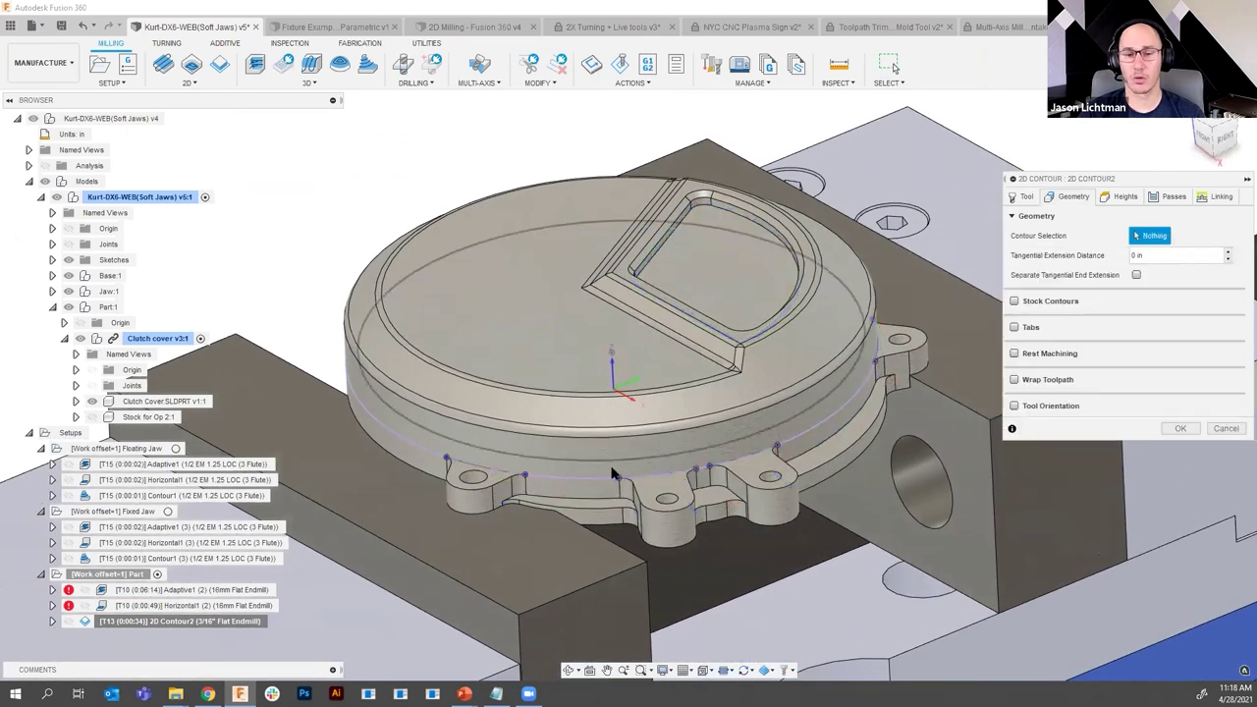
- Select the three lower flange edges between the lugs, the pocket outline and the sketched outer circle as contours, and accept the operation
click(579, 502)
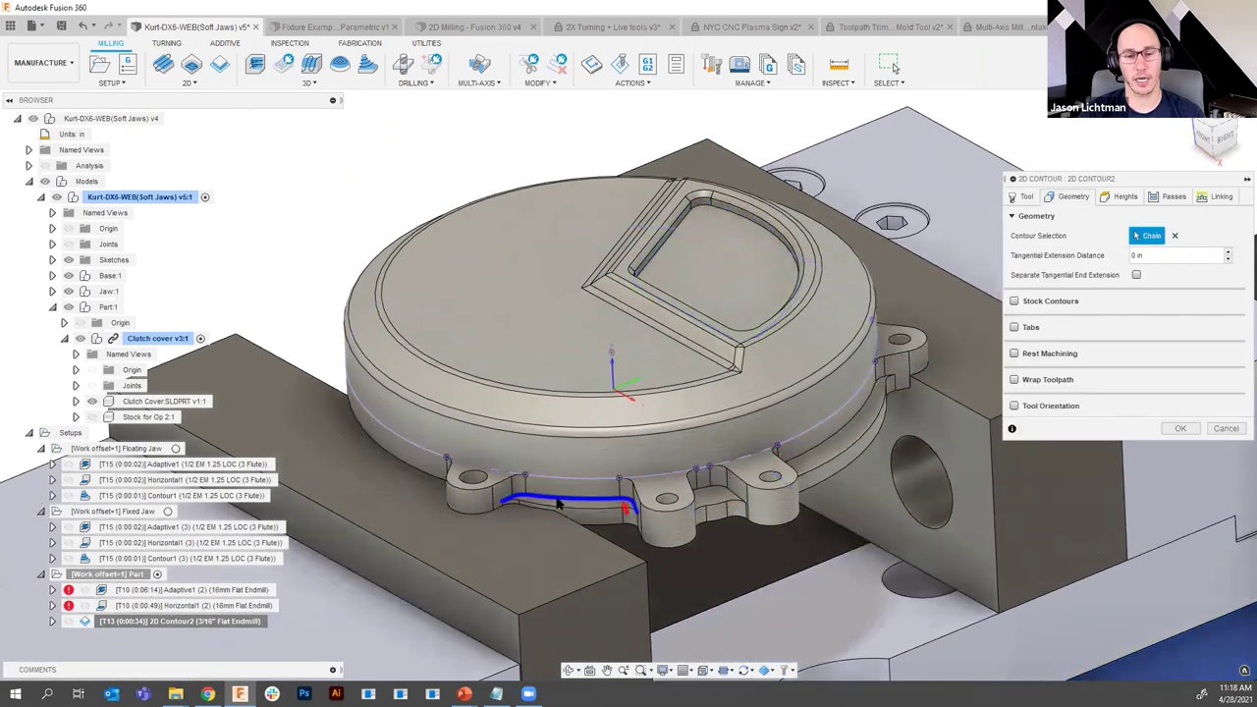
click(722, 491)
click(852, 408)
click(737, 221)
click(646, 476)
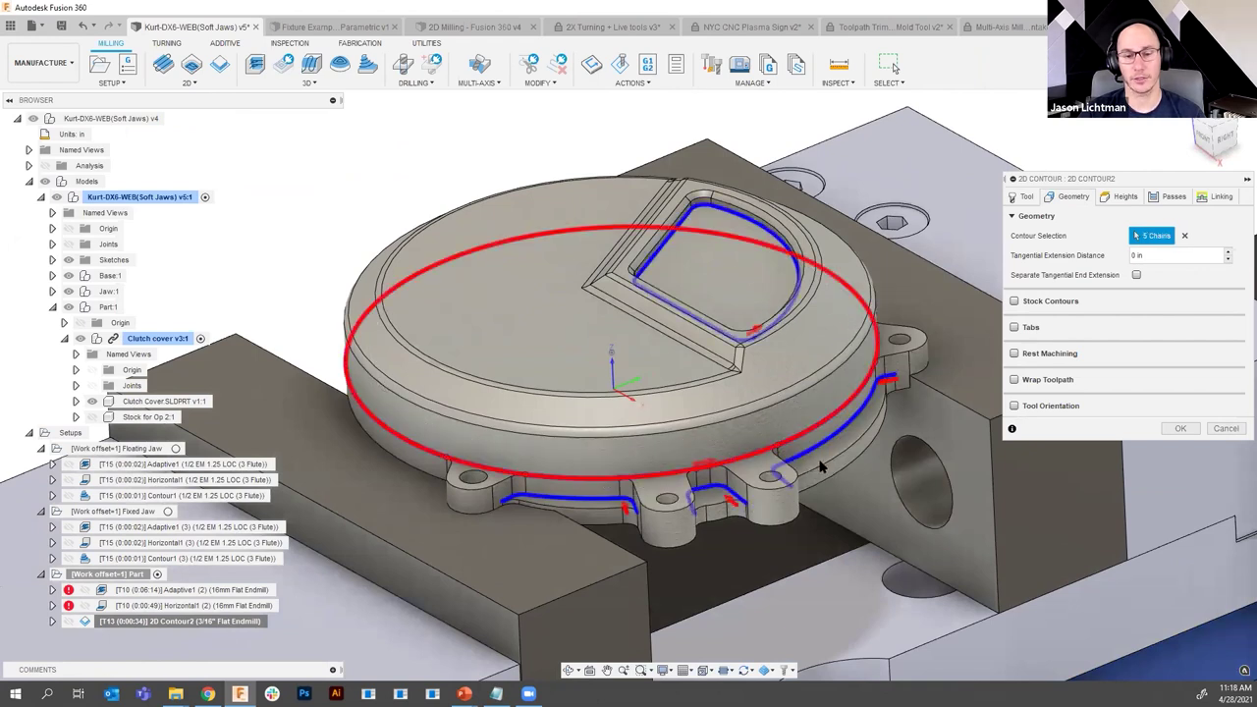
click(1170, 428)
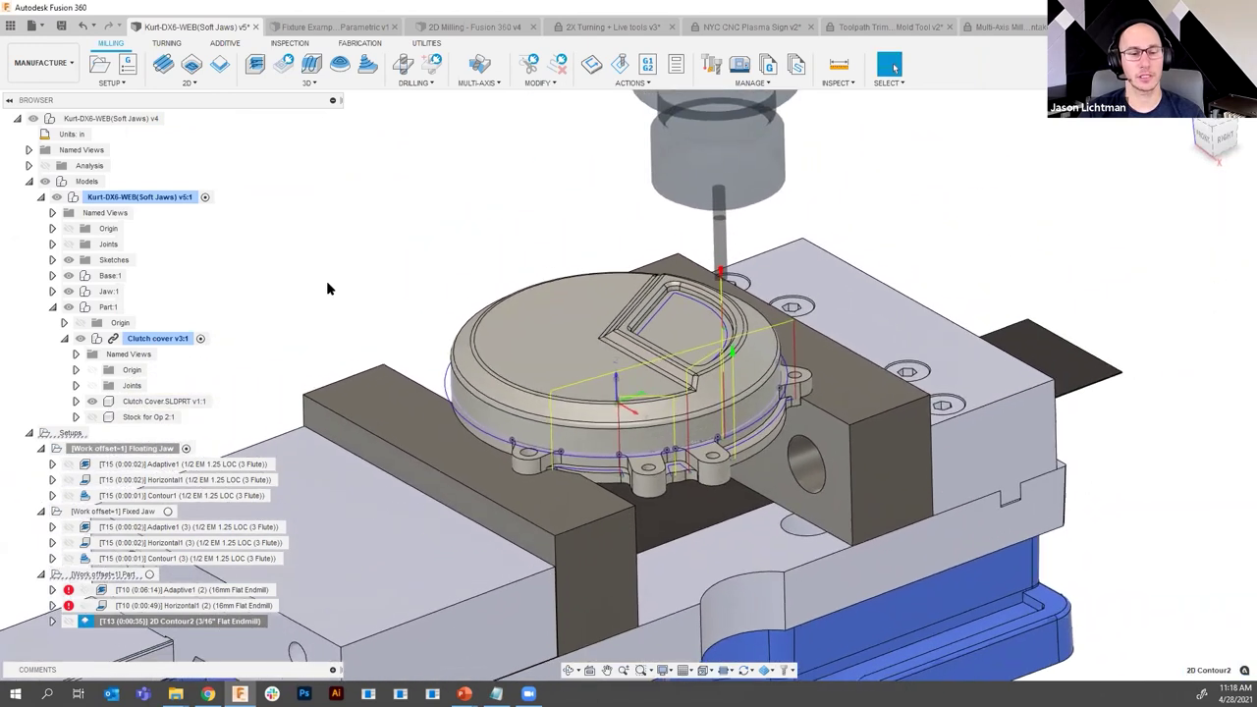
- Regenerate the toolpaths of the Part setup
right_click(111, 576)
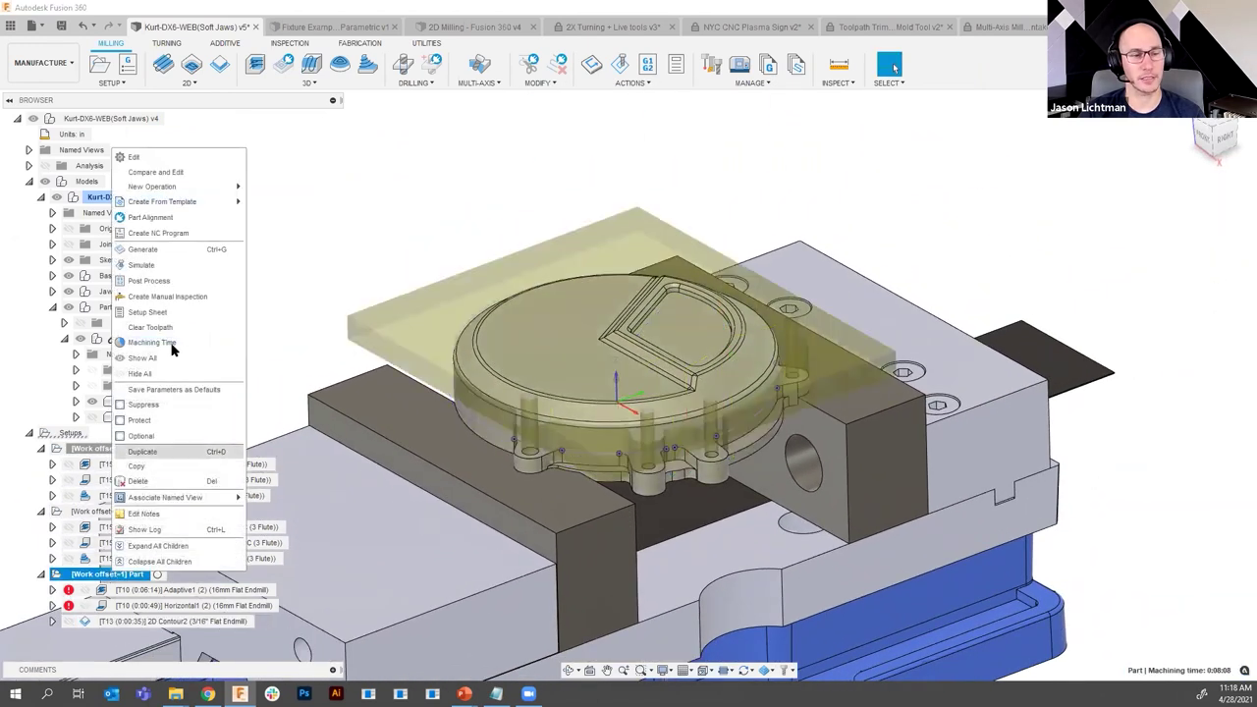
key(Escape)
key(ctrl+g)
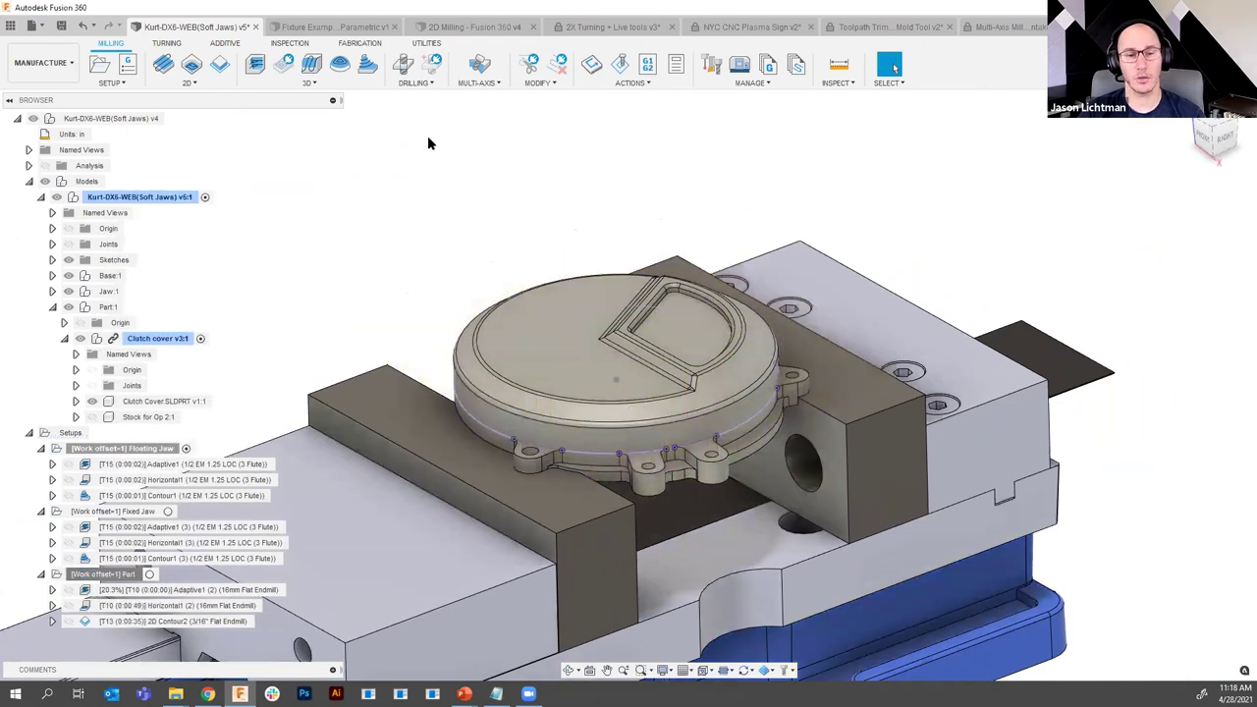
click(475, 373)
click(410, 211)
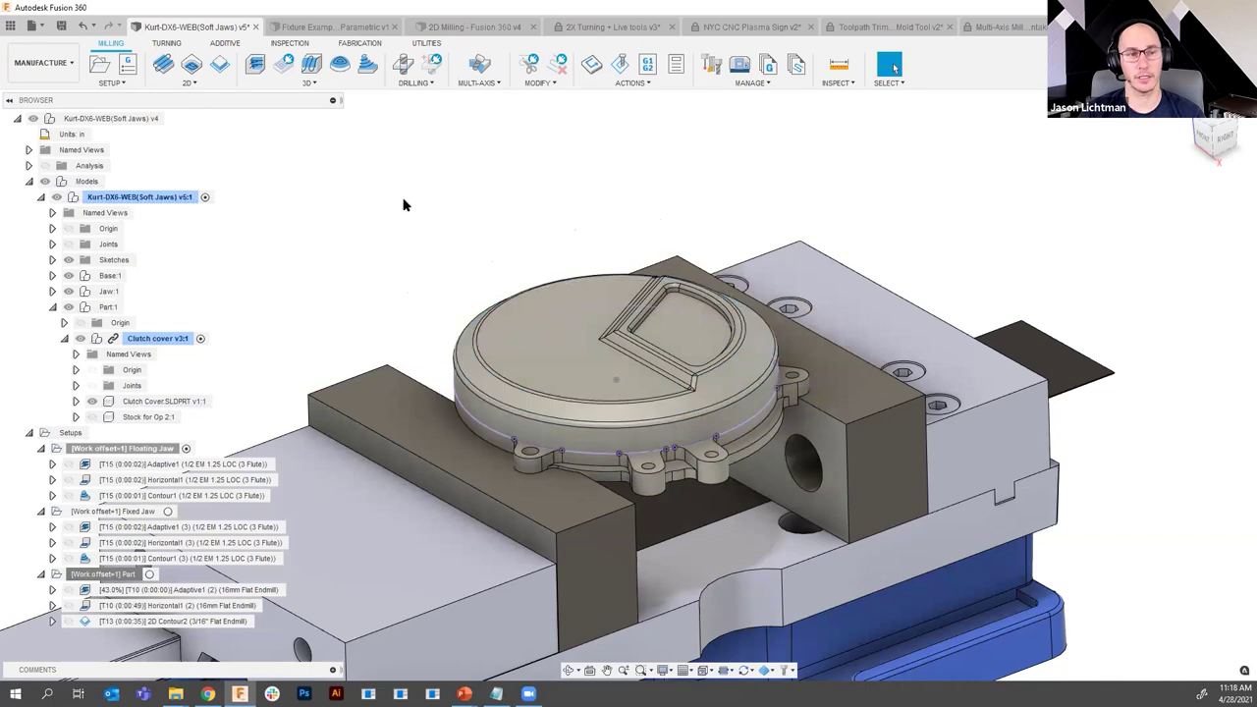
- Create a 3D Ramp operation with the 1/4" Ball Endmill from the Sample Tools - Inch library
click(309, 82)
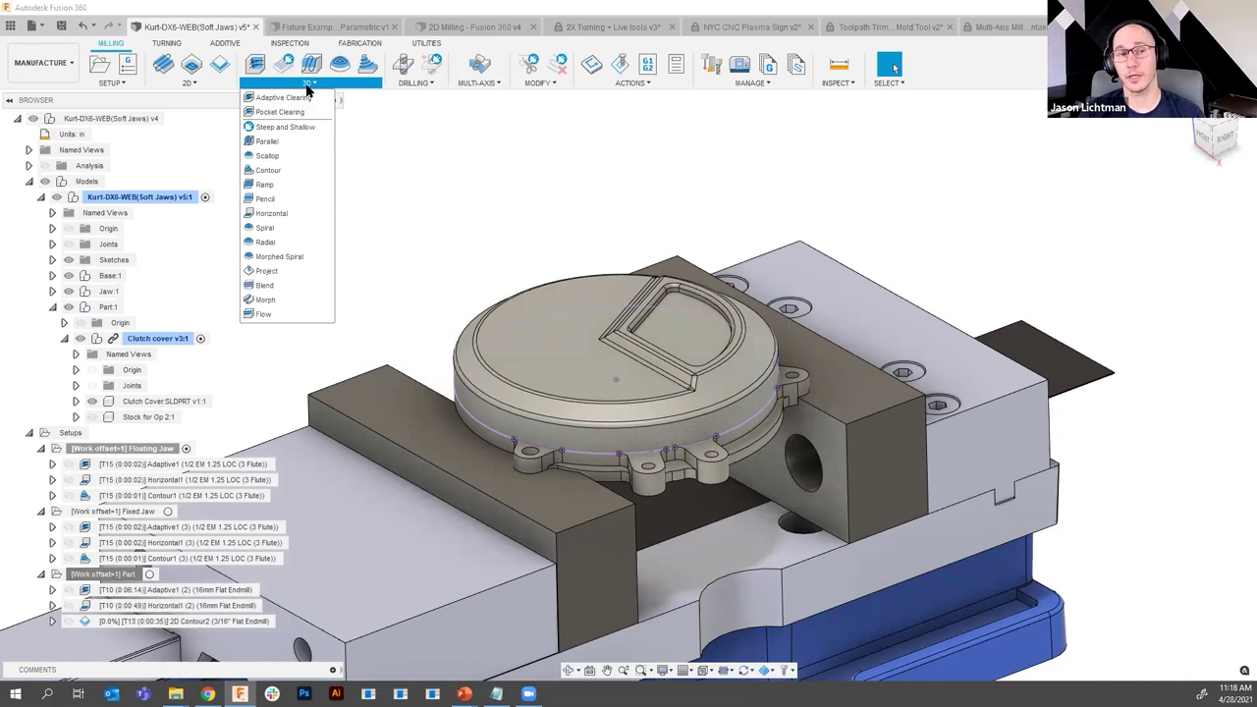
mouse_move(291, 155)
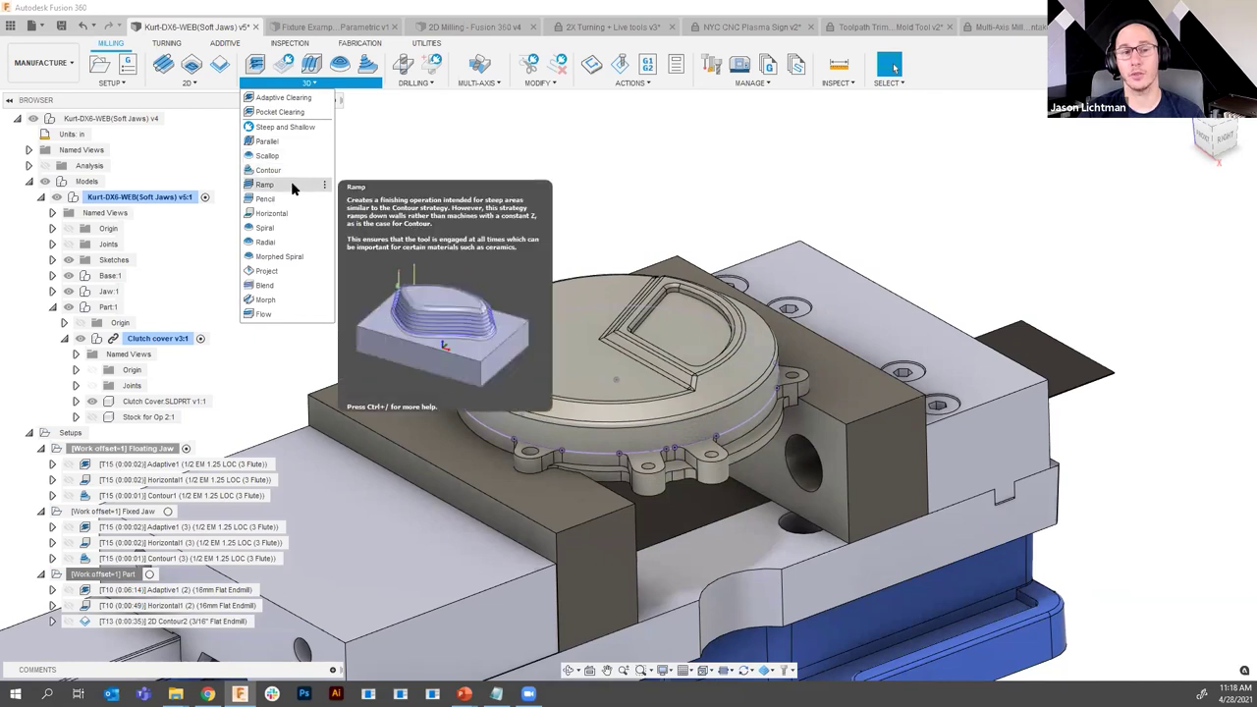
click(292, 186)
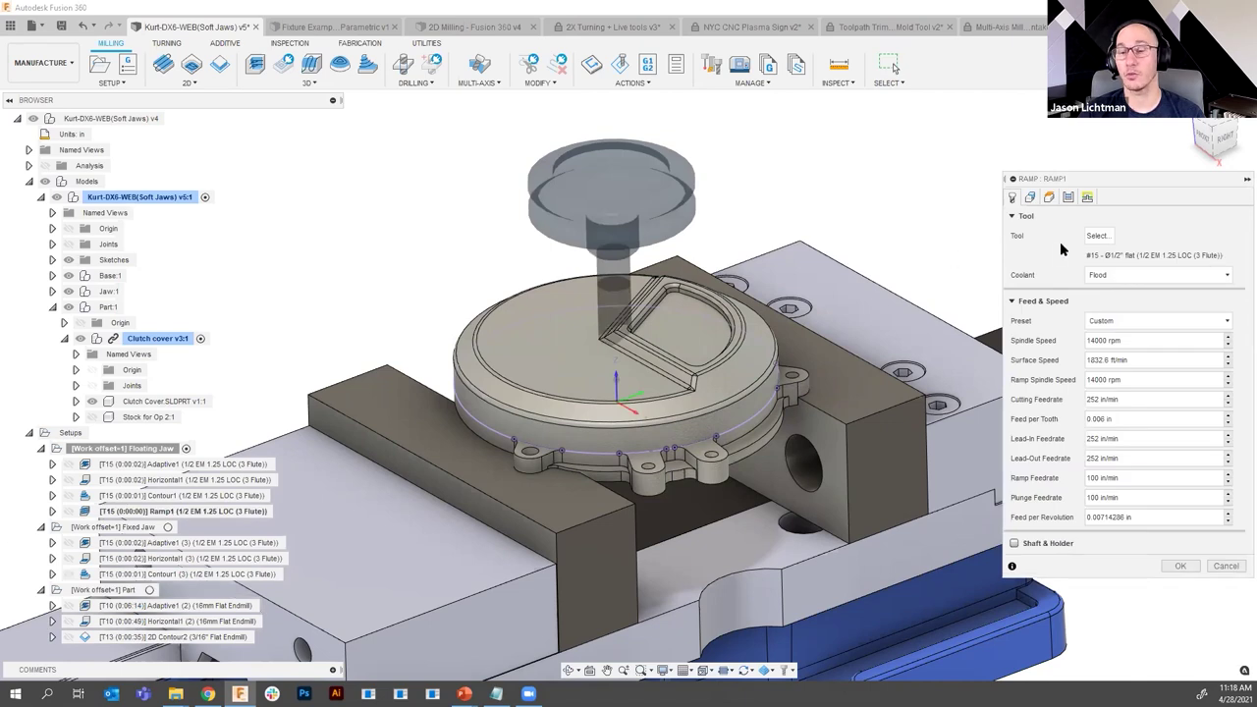
click(1096, 236)
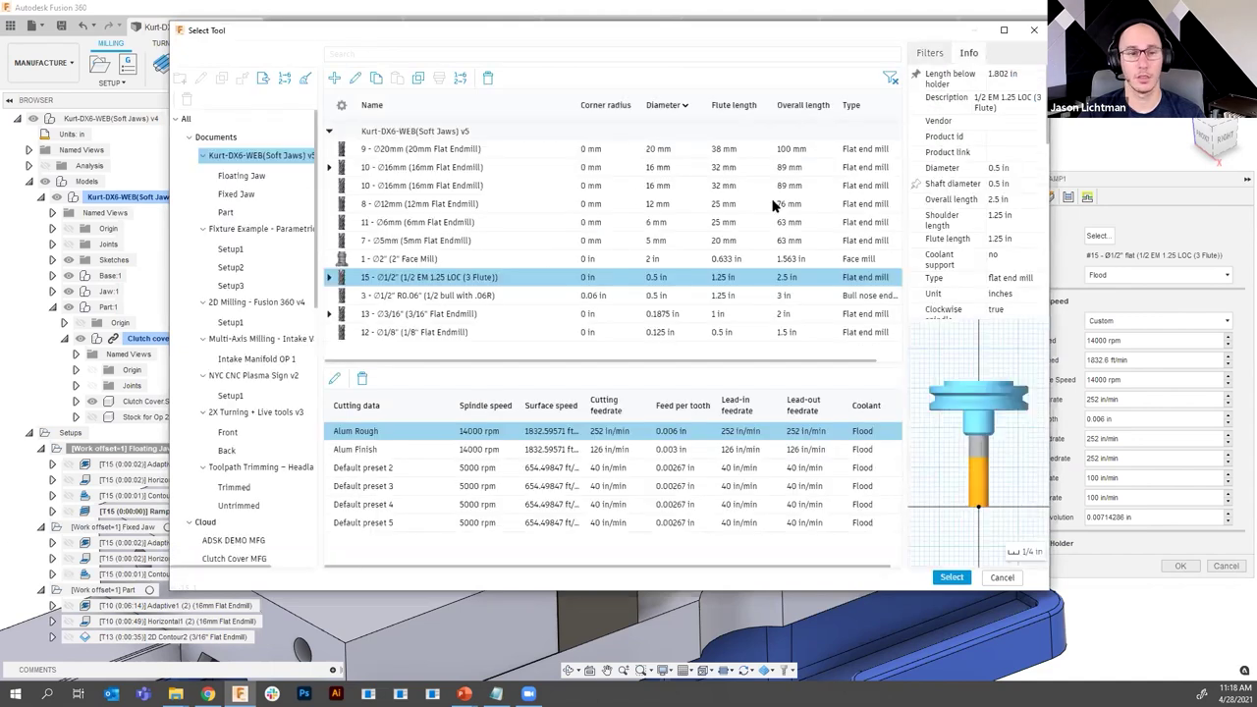
scroll(248, 449, down, 5)
click(258, 484)
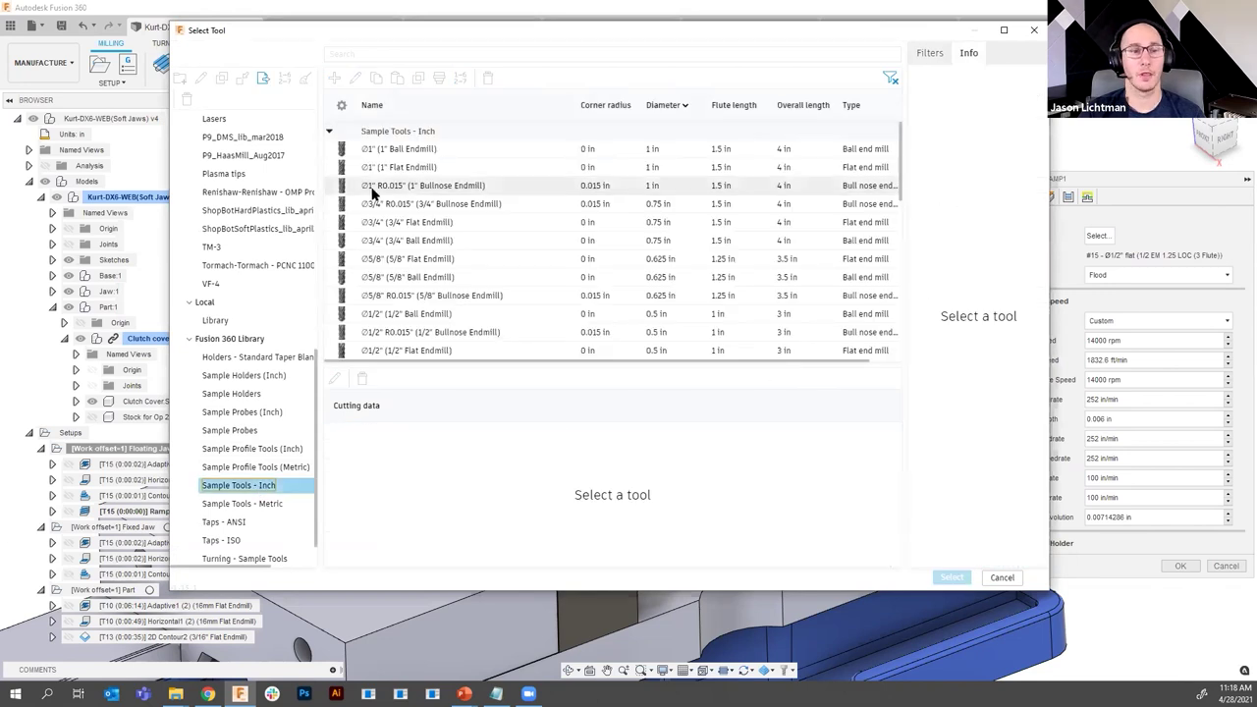
scroll(385, 201, down, 2)
scroll(385, 202, down, 4)
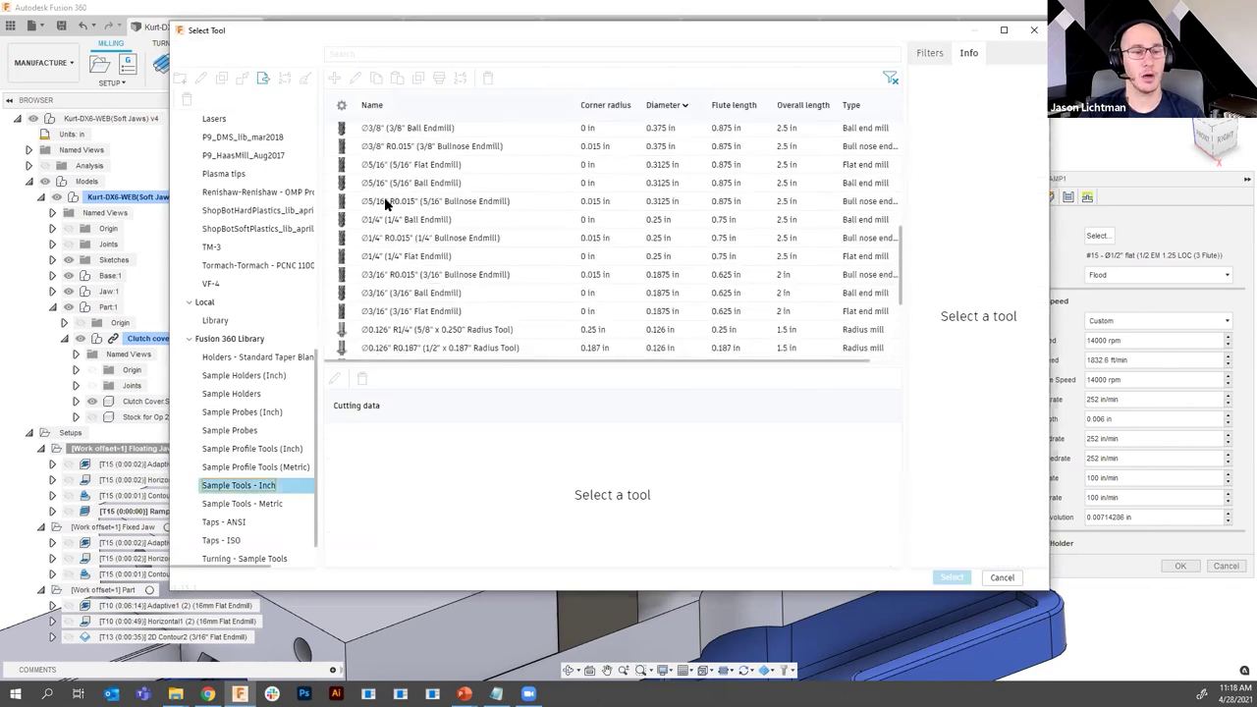
scroll(385, 202, down, 2)
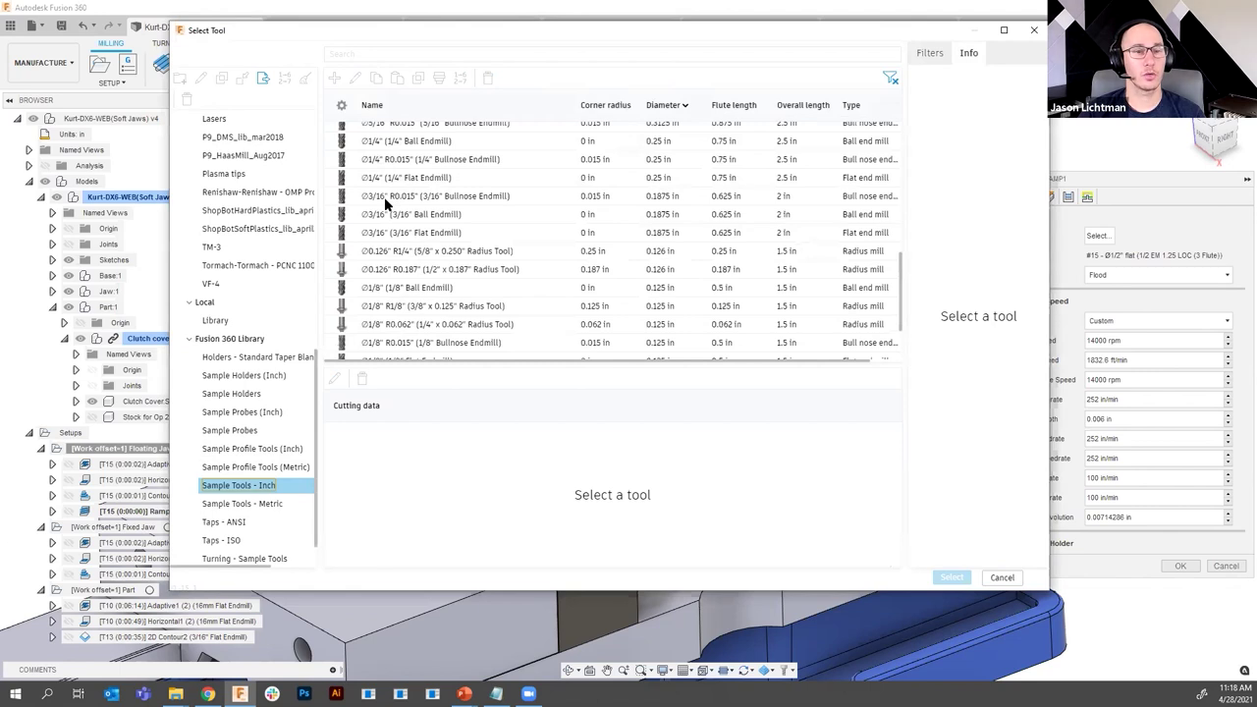
click(424, 143)
click(950, 578)
click(1180, 566)
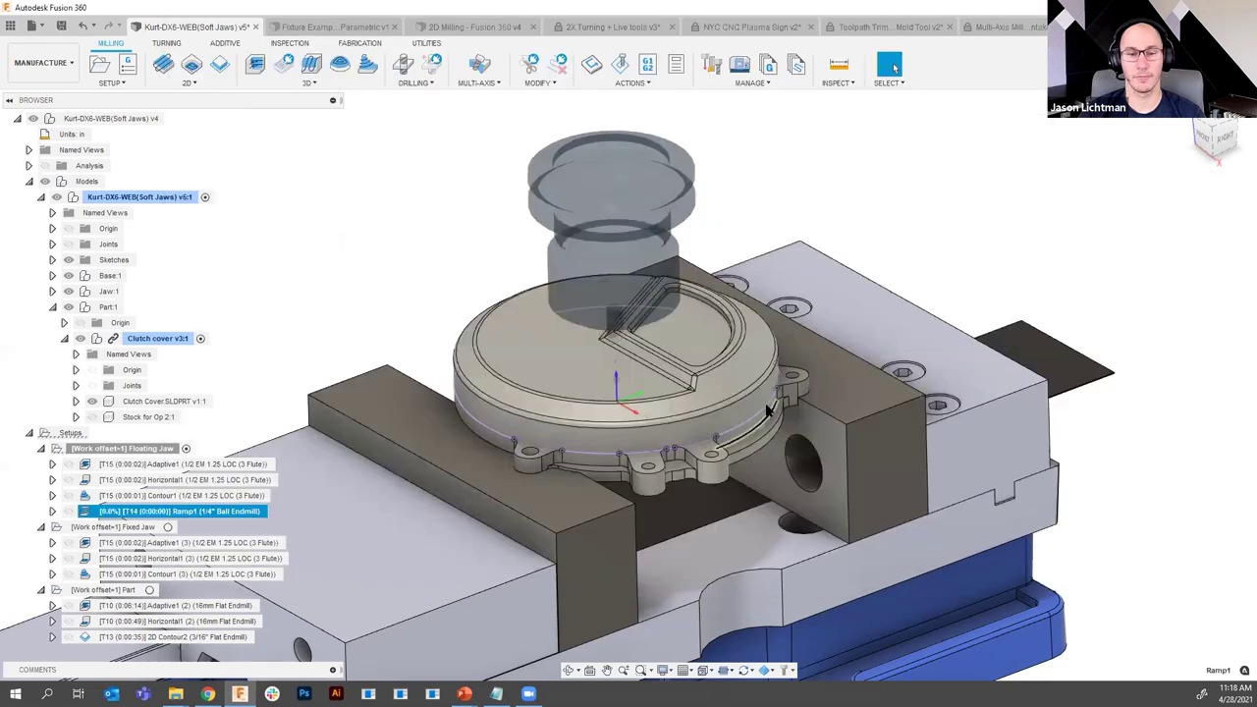
- Move the new ramp operation from the Floating Jaw setup to the end of the Part setup
scroll(357, 210, up, 1)
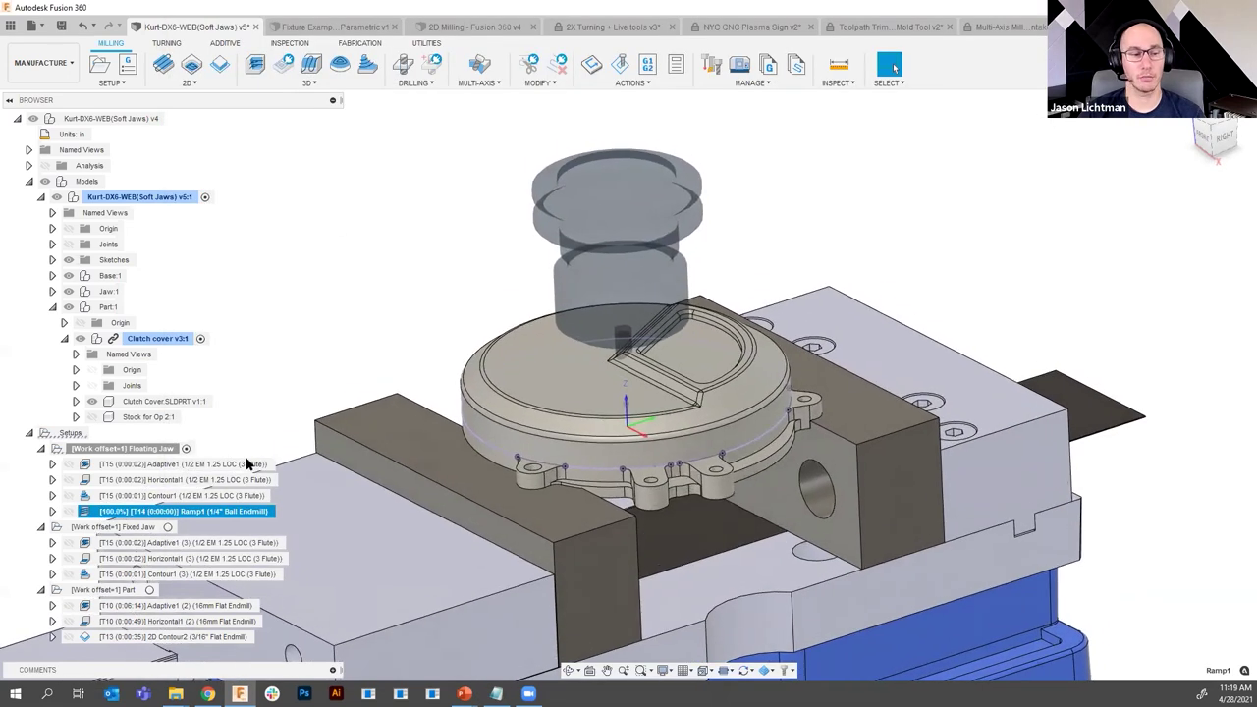
drag(238, 517, 150, 580)
click(148, 576)
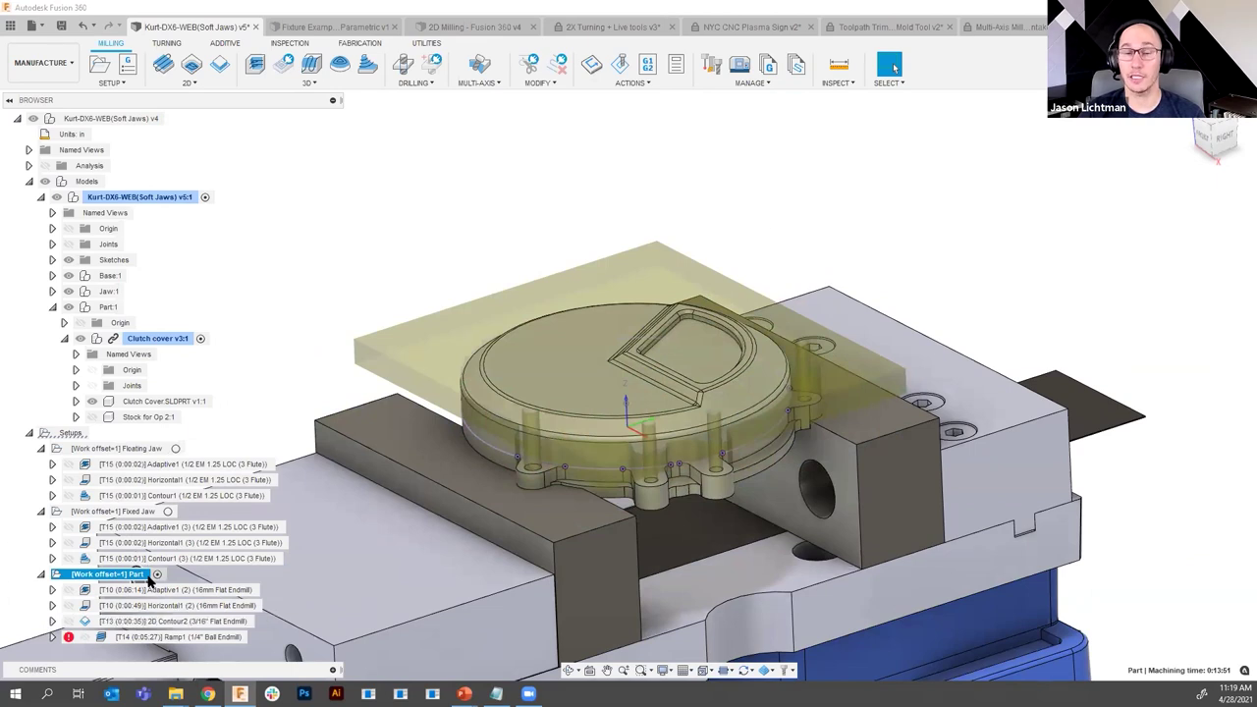
- Set the ramp's machining boundary to Selection, using the cover's outer circular top edge with an additional offset of 0.125 in, and regenerate it
click(162, 637)
right_click(162, 636)
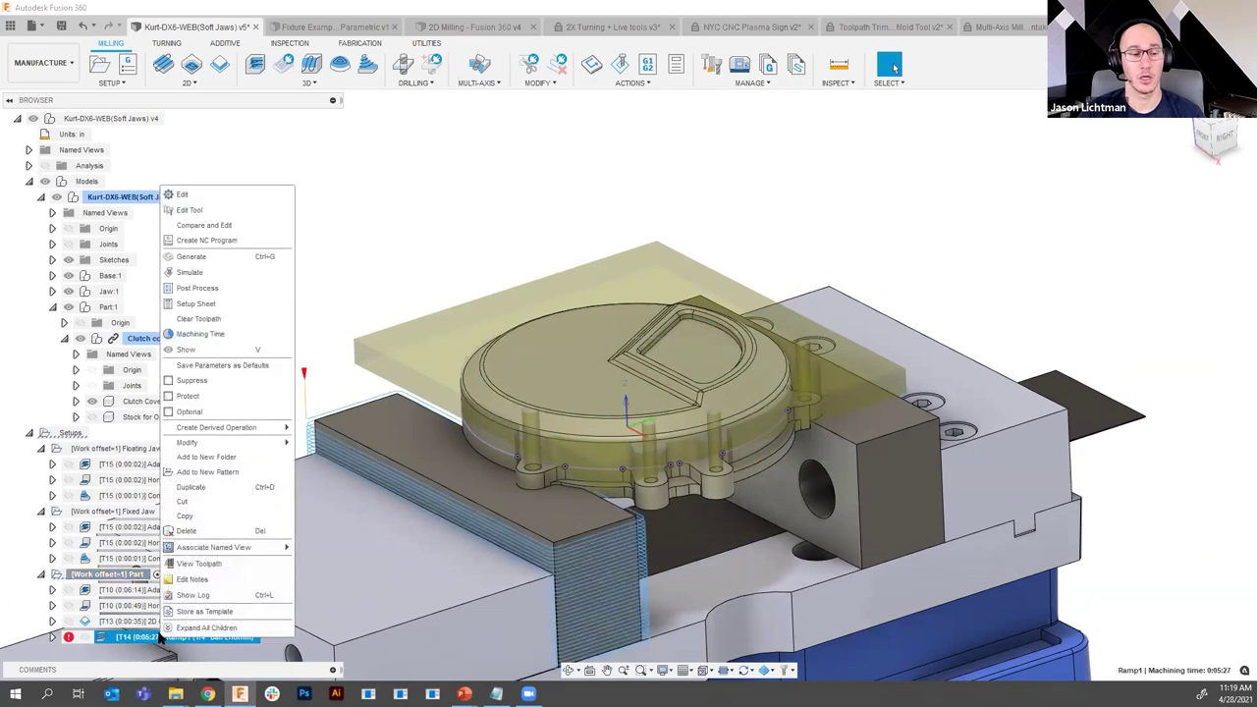
click(201, 194)
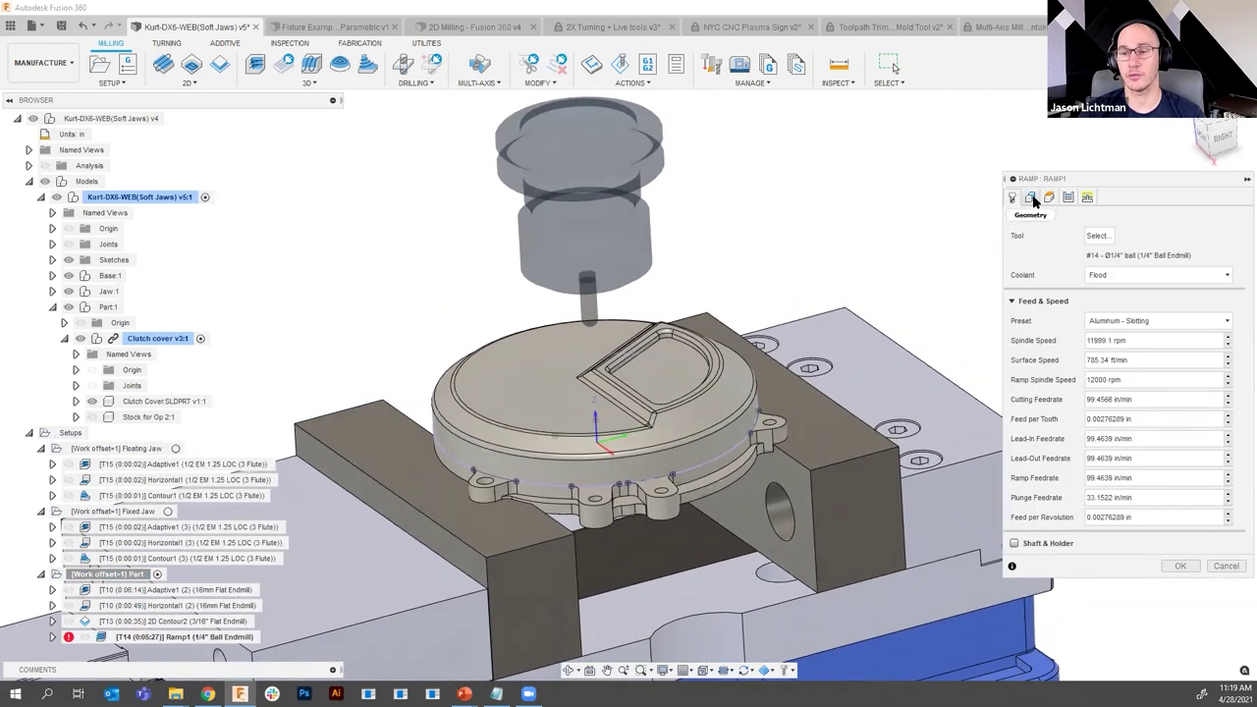
click(1031, 196)
click(1104, 238)
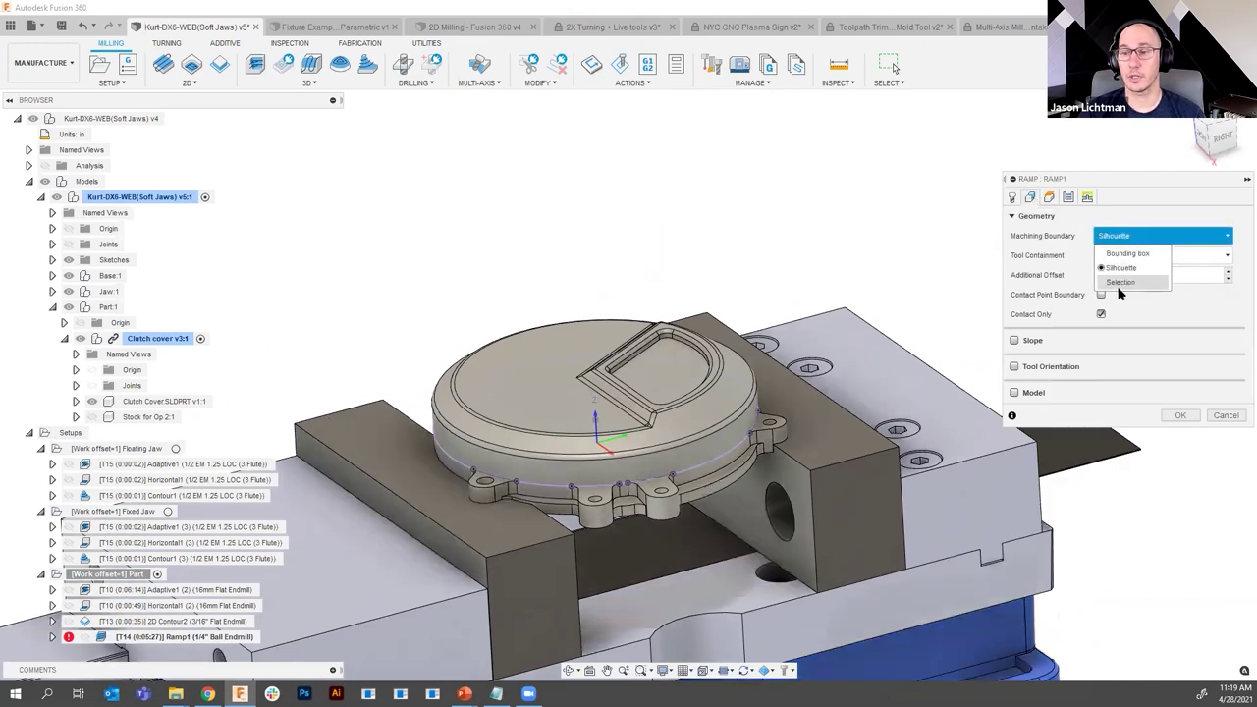
click(1119, 292)
click(698, 443)
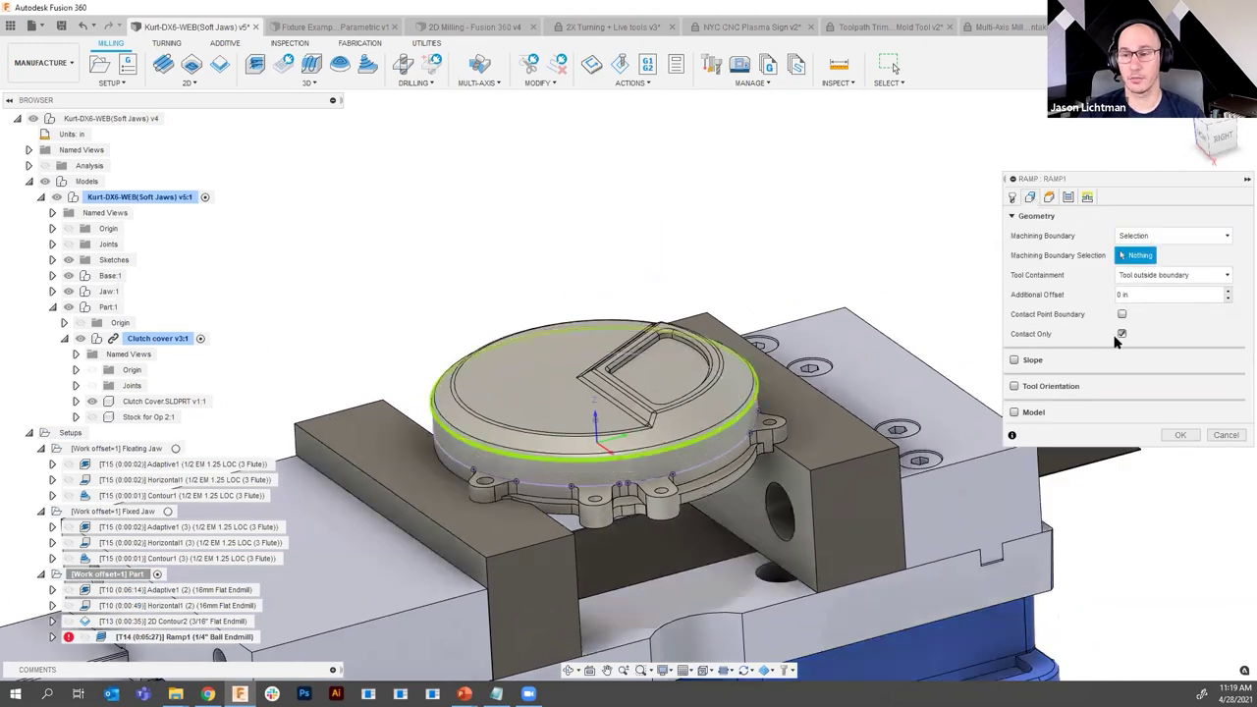
drag(1155, 297, 1111, 293)
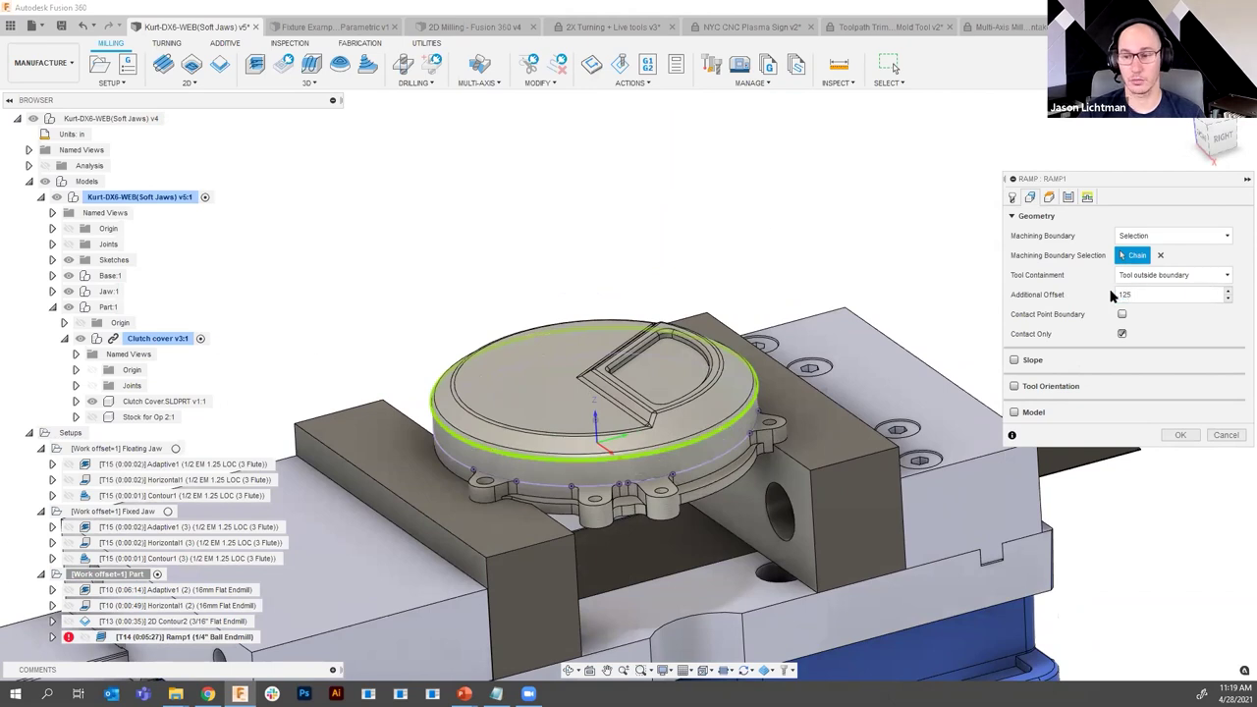
click(1184, 433)
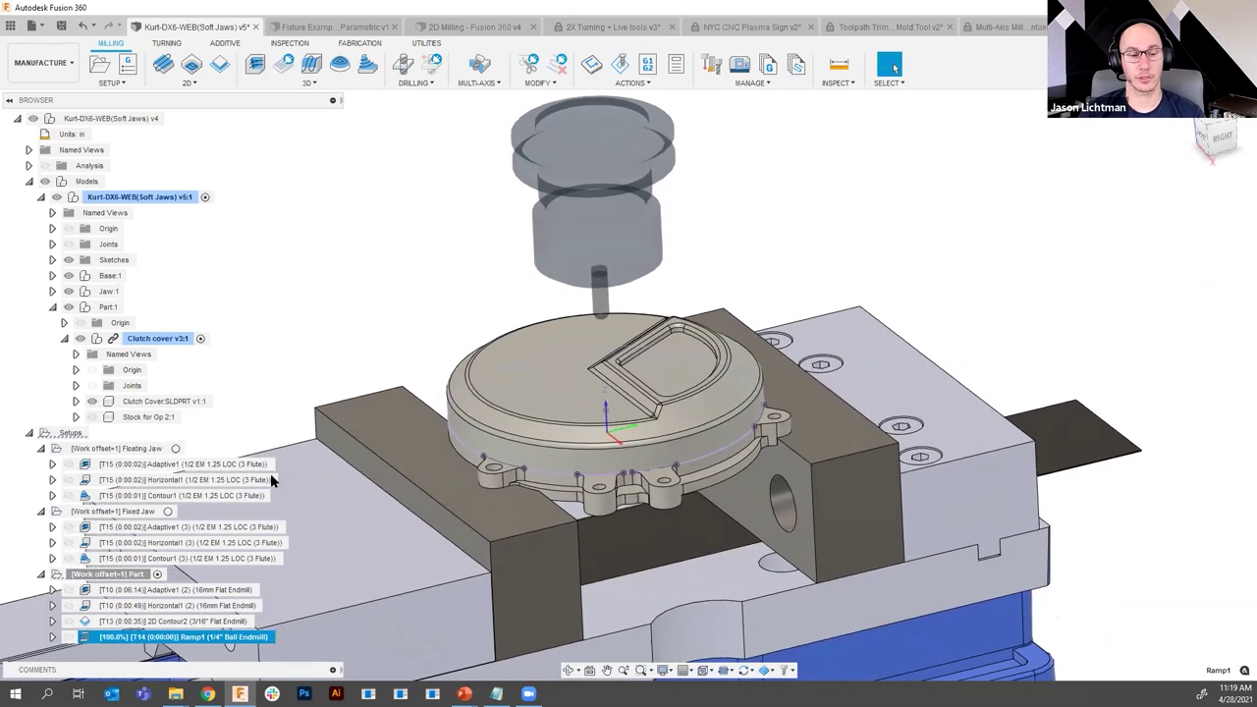
- Try to simulate the Part setup's toolpaths
right_click(138, 575)
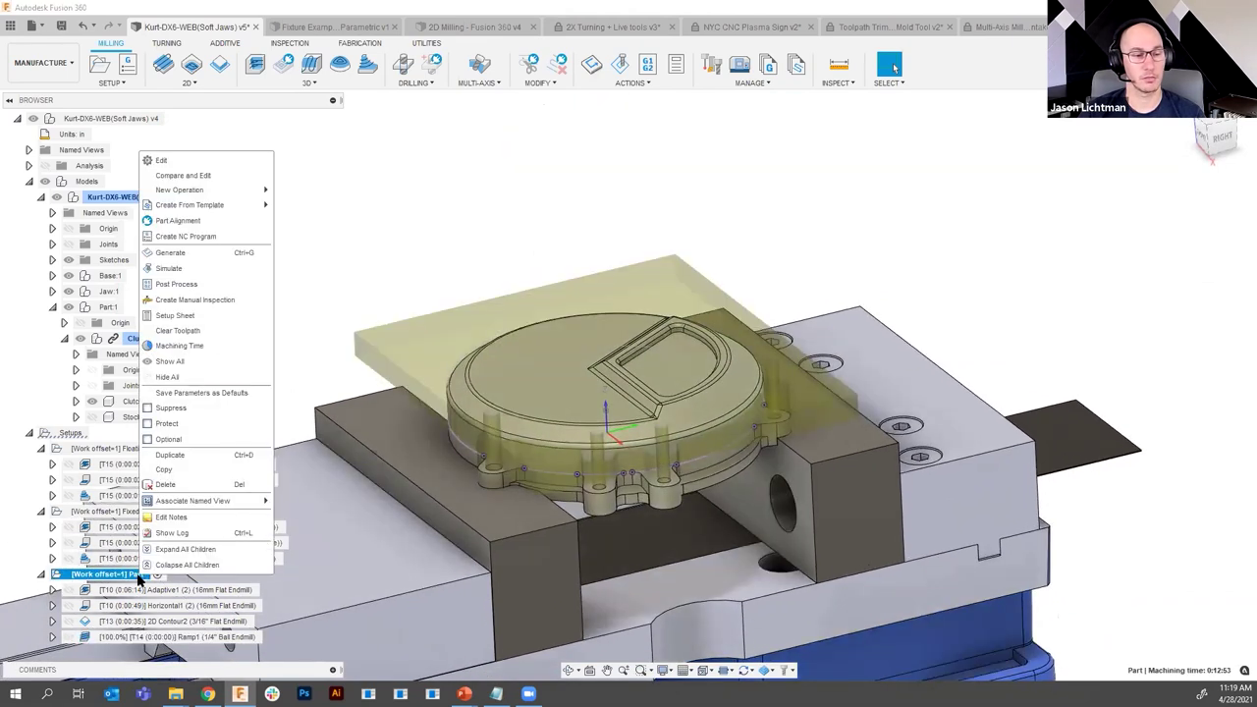
click(167, 273)
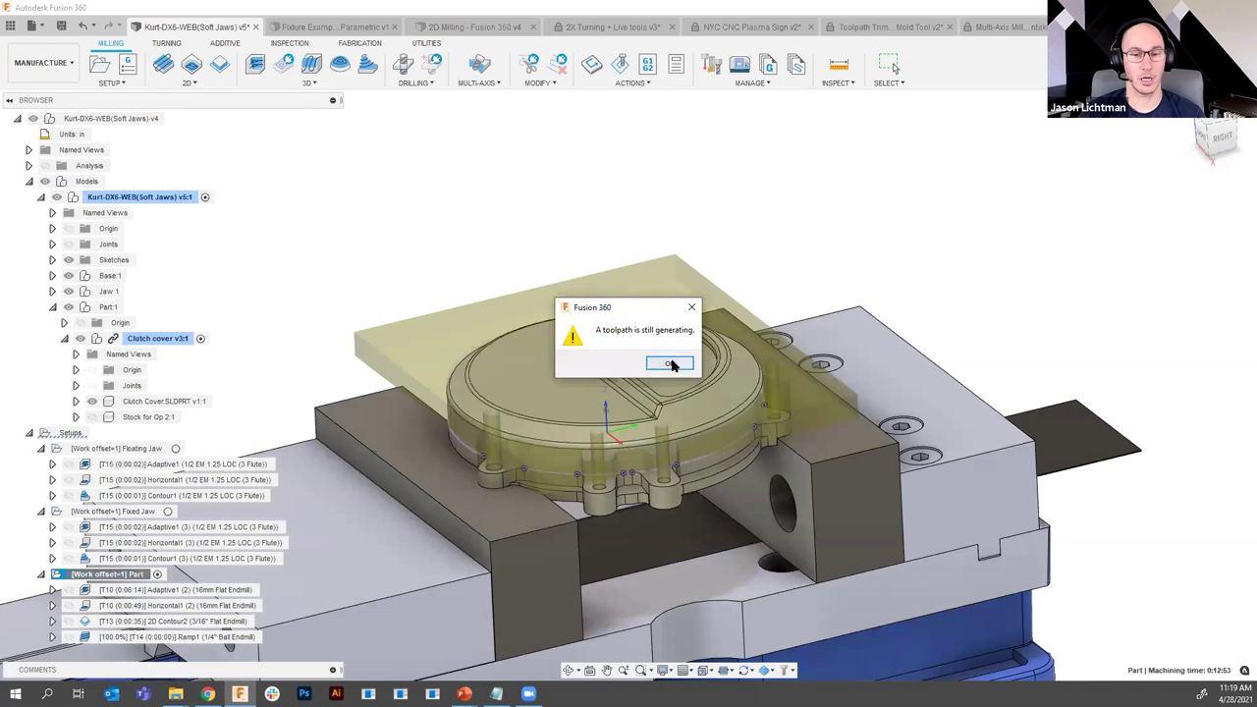
click(668, 363)
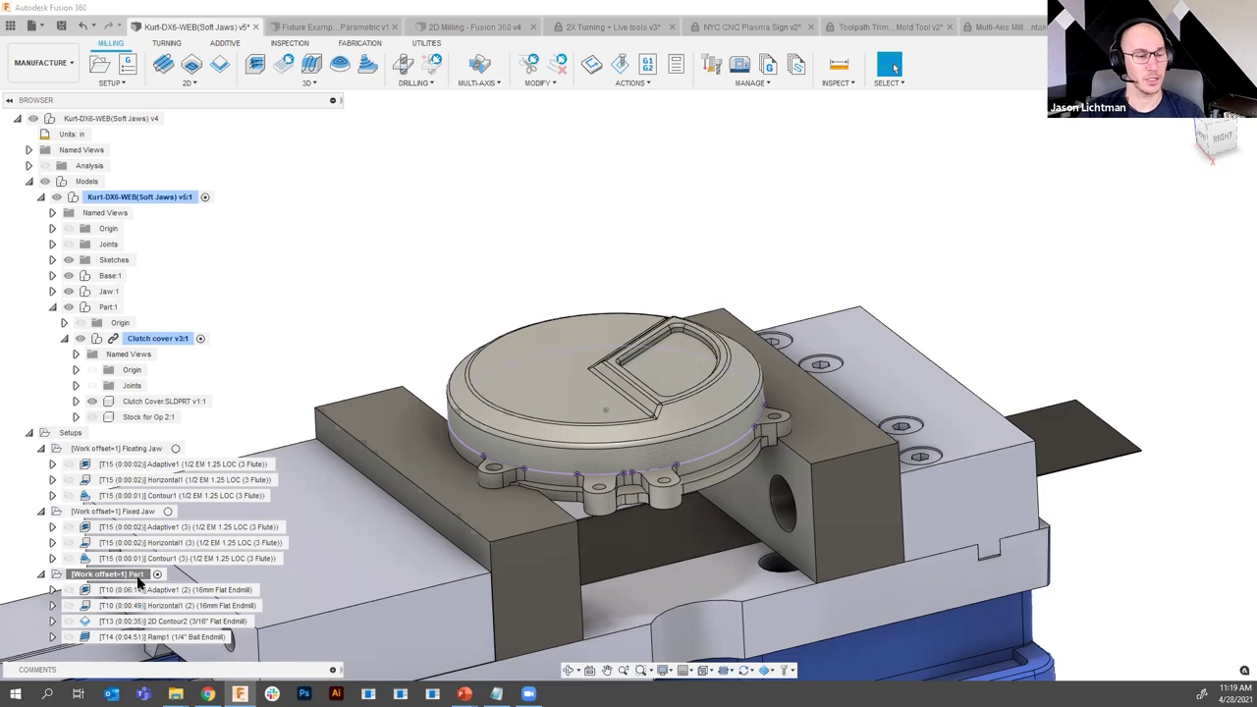
- Simulate the Part setup, skipping ahead to the 2D contour operation and playing it through into the ramp
right_click(138, 579)
click(181, 272)
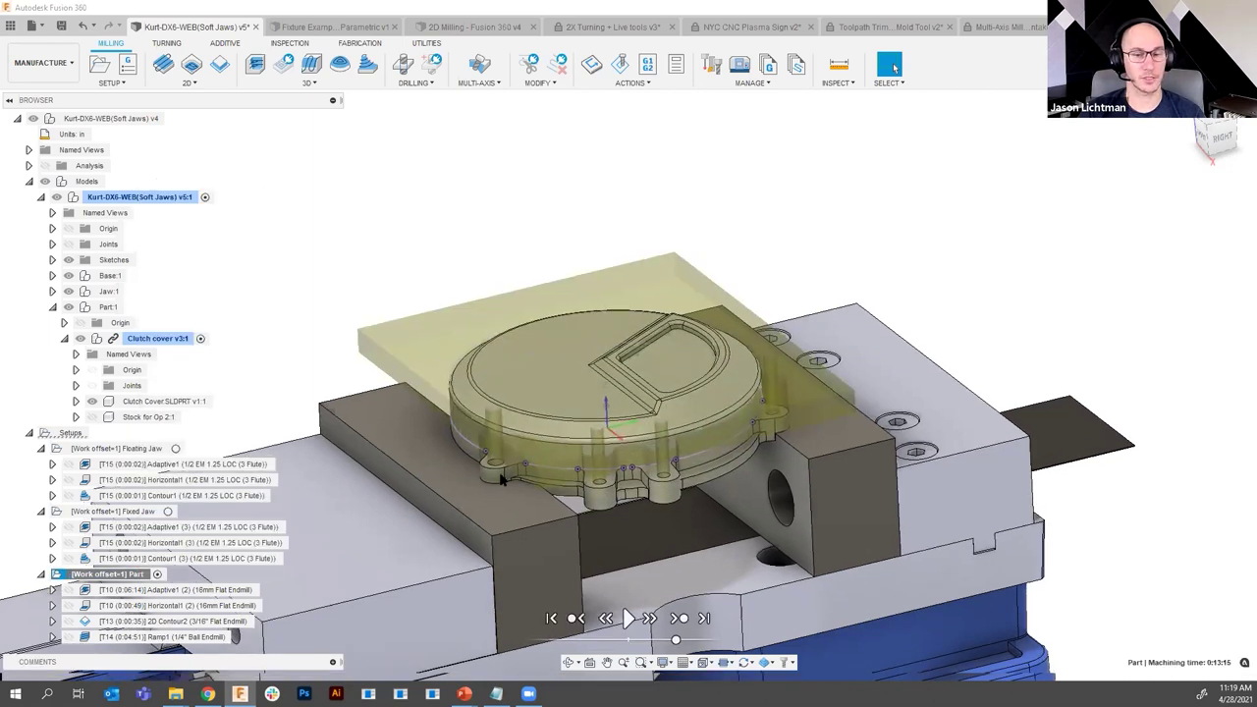
click(680, 618)
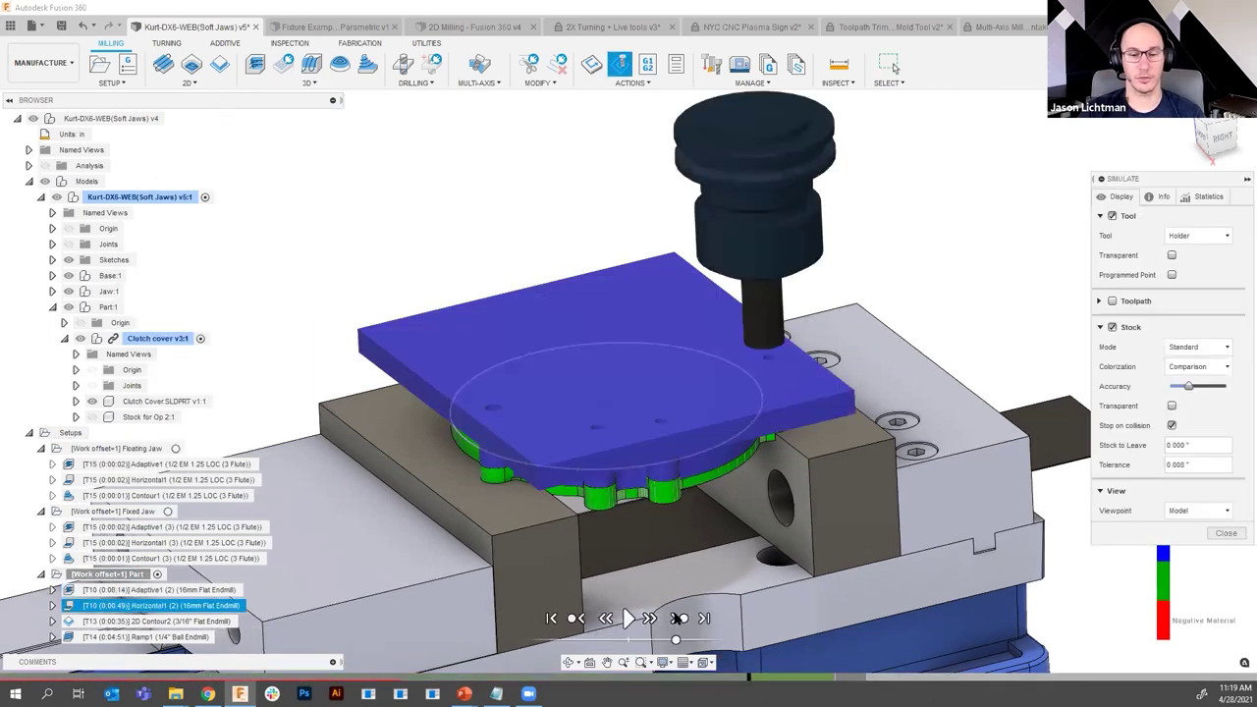
click(679, 618)
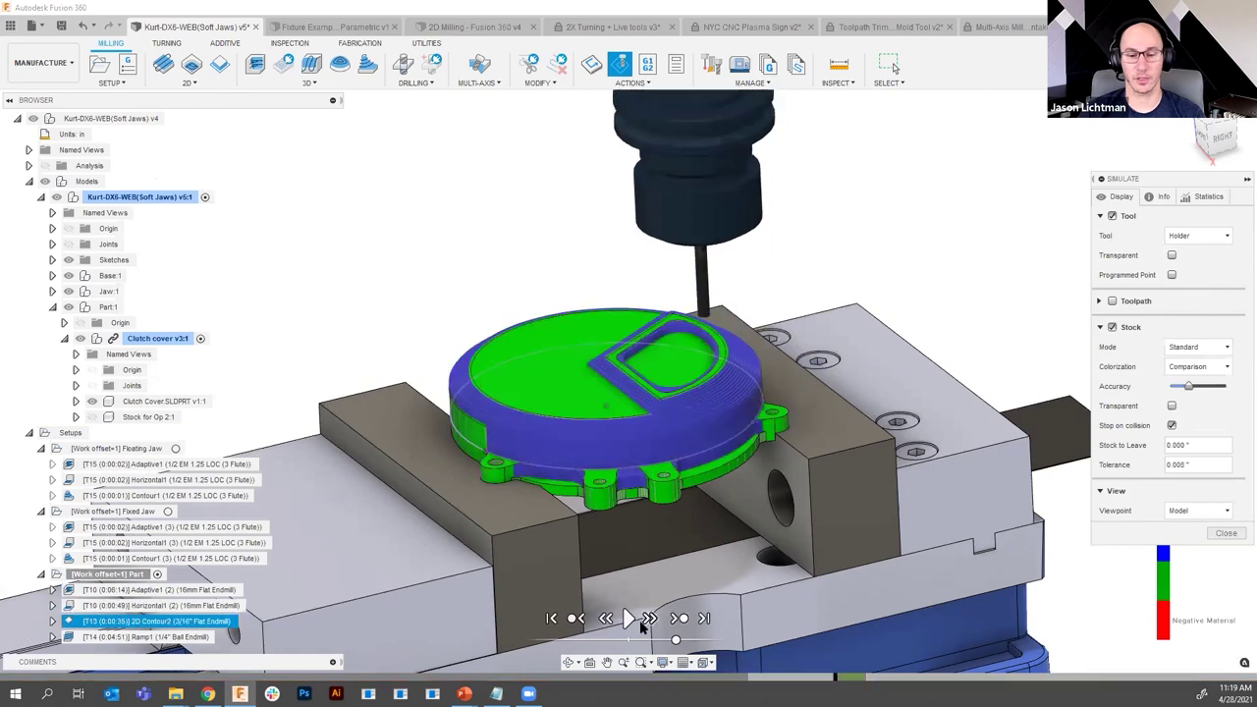
click(628, 618)
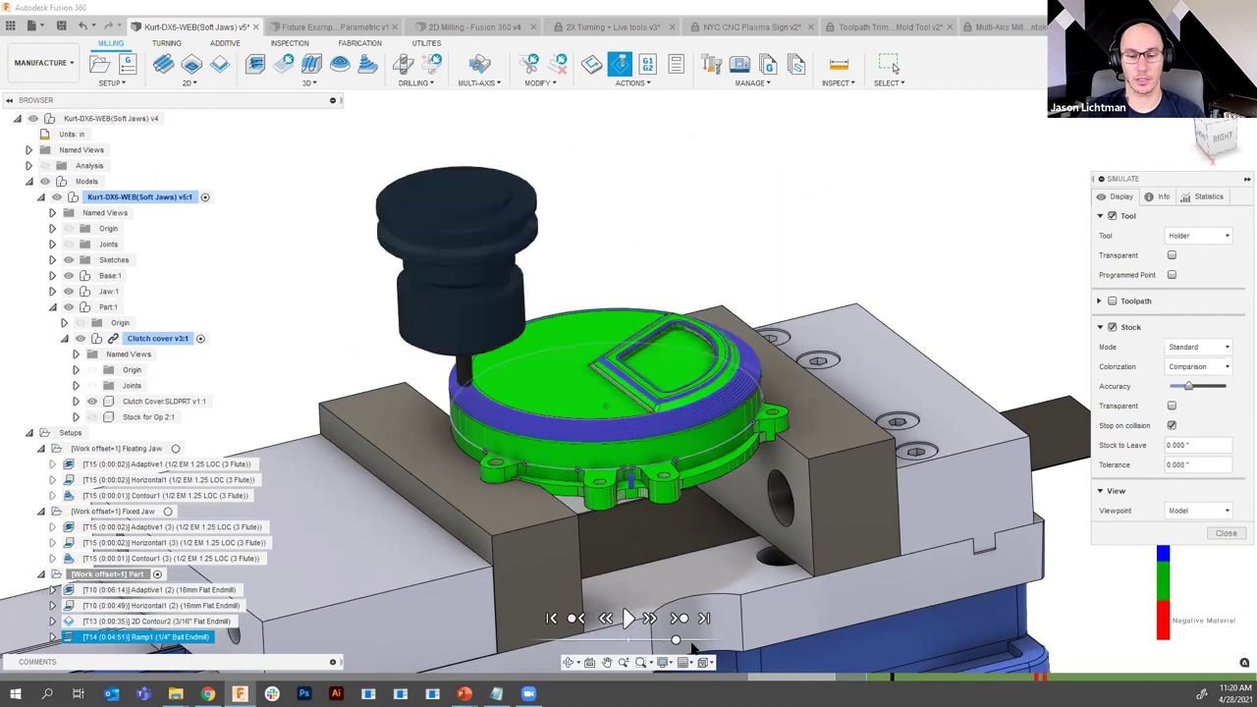
- Jump the simulation back to the start of the ramp operation and play it close up on the cover
click(870, 680)
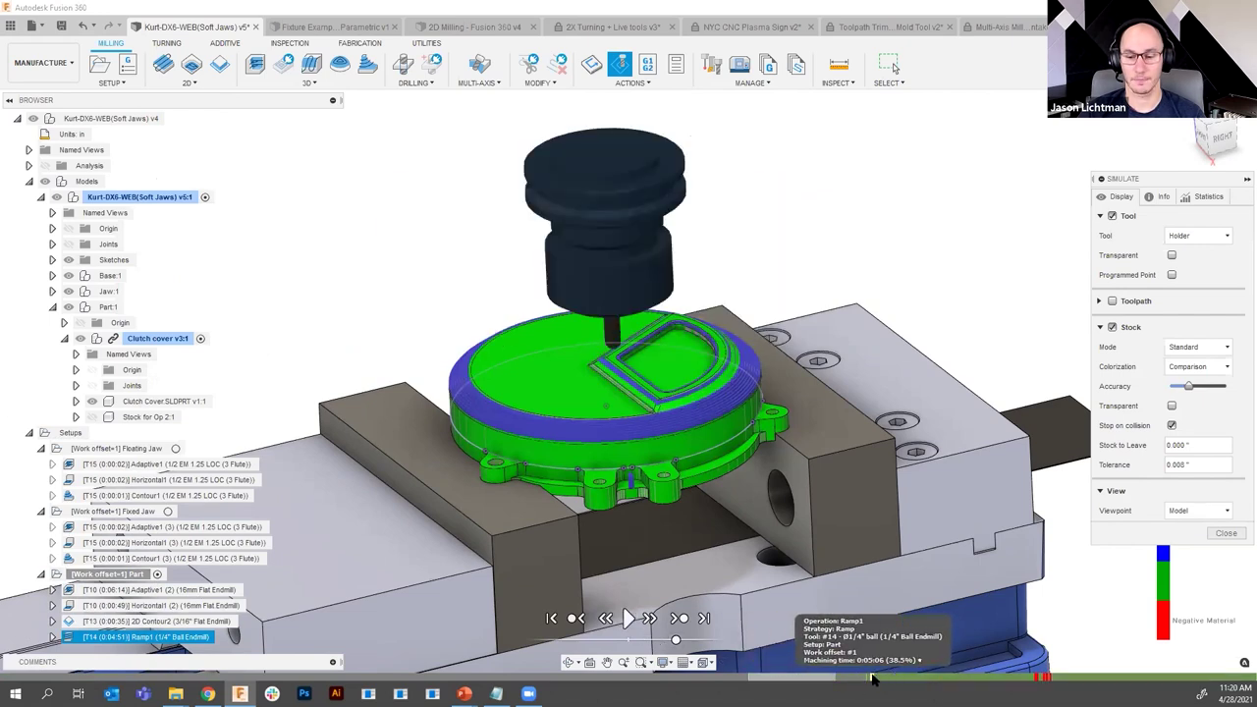
scroll(675, 640, up, 4)
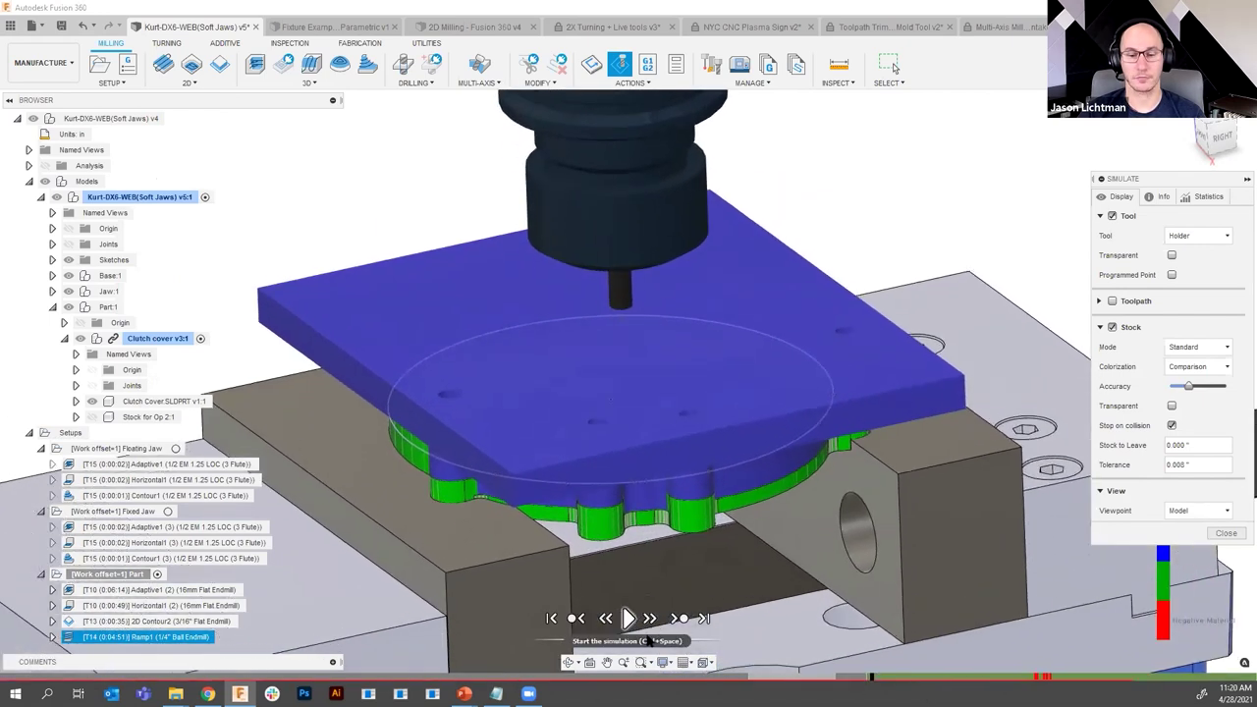
click(629, 618)
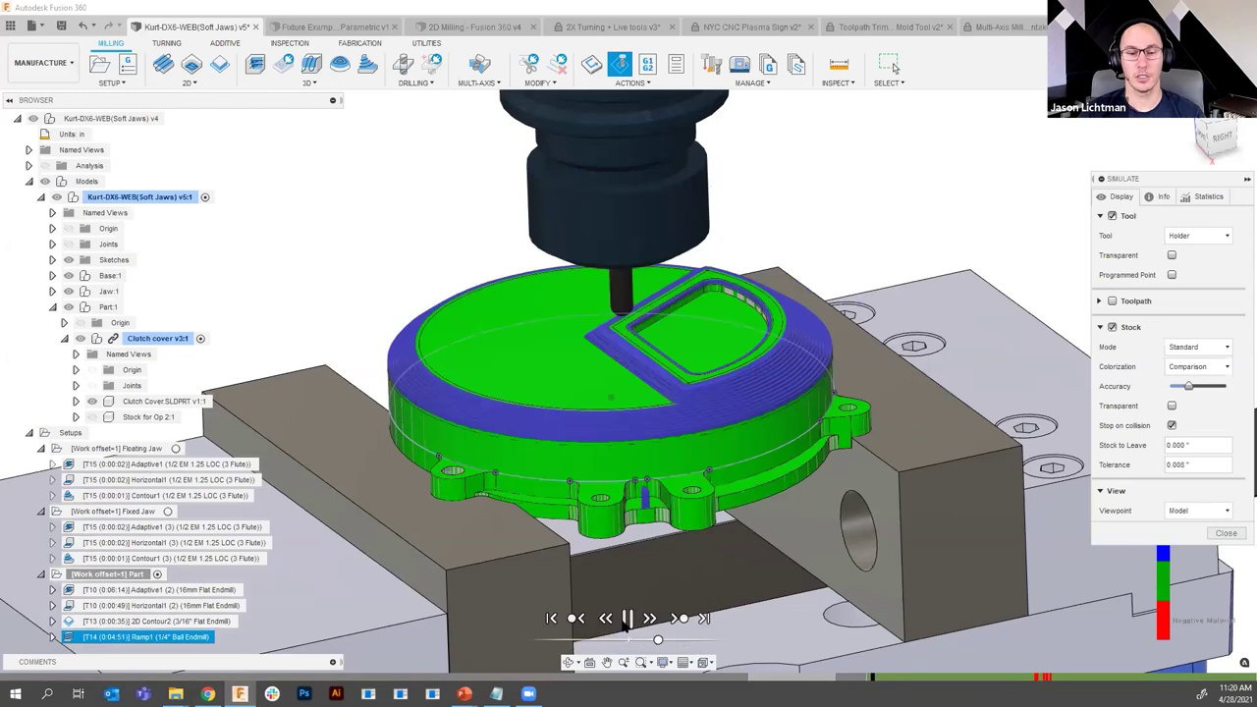
- Jump the Part setup simulation ahead to the start of the ramp operation and play it on the cover's outer edge
click(843, 679)
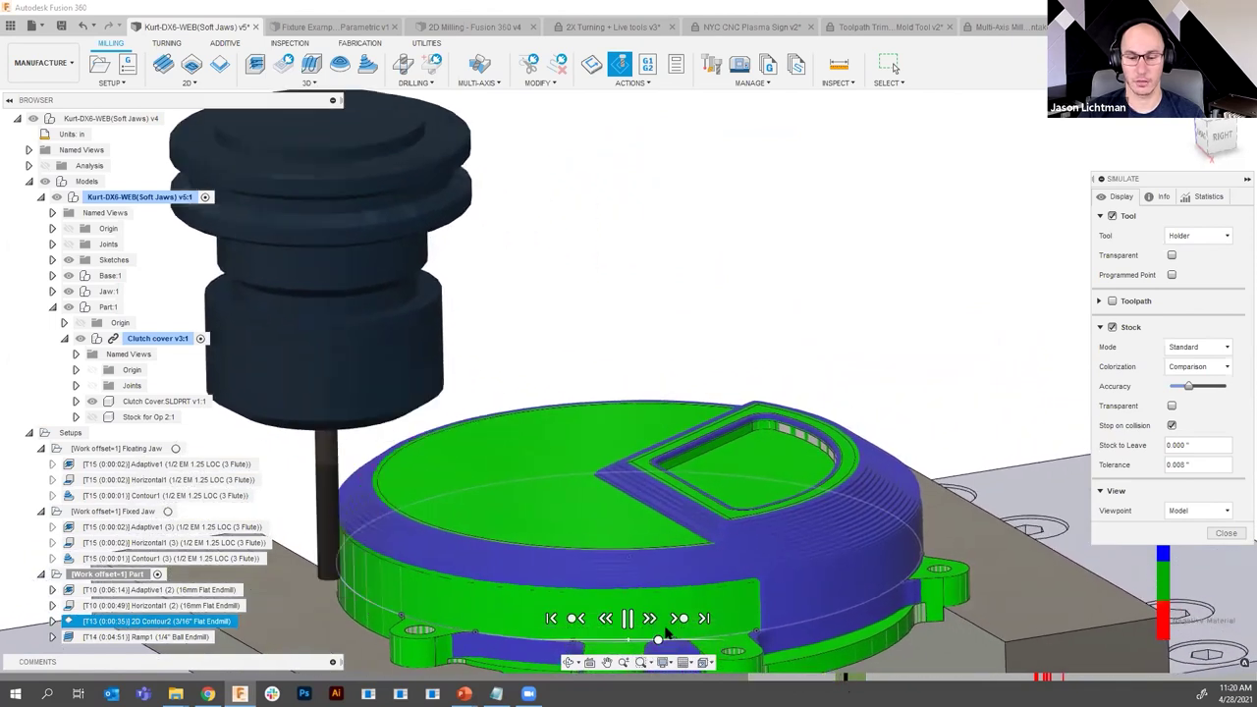
click(679, 617)
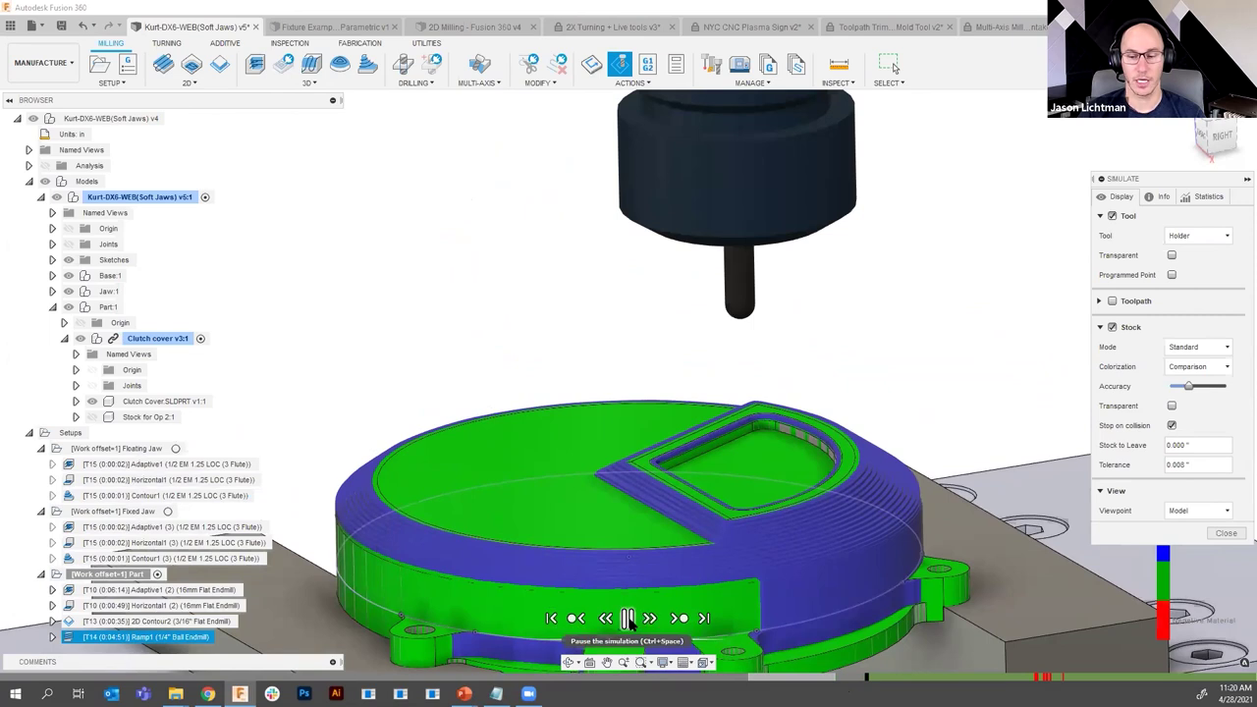
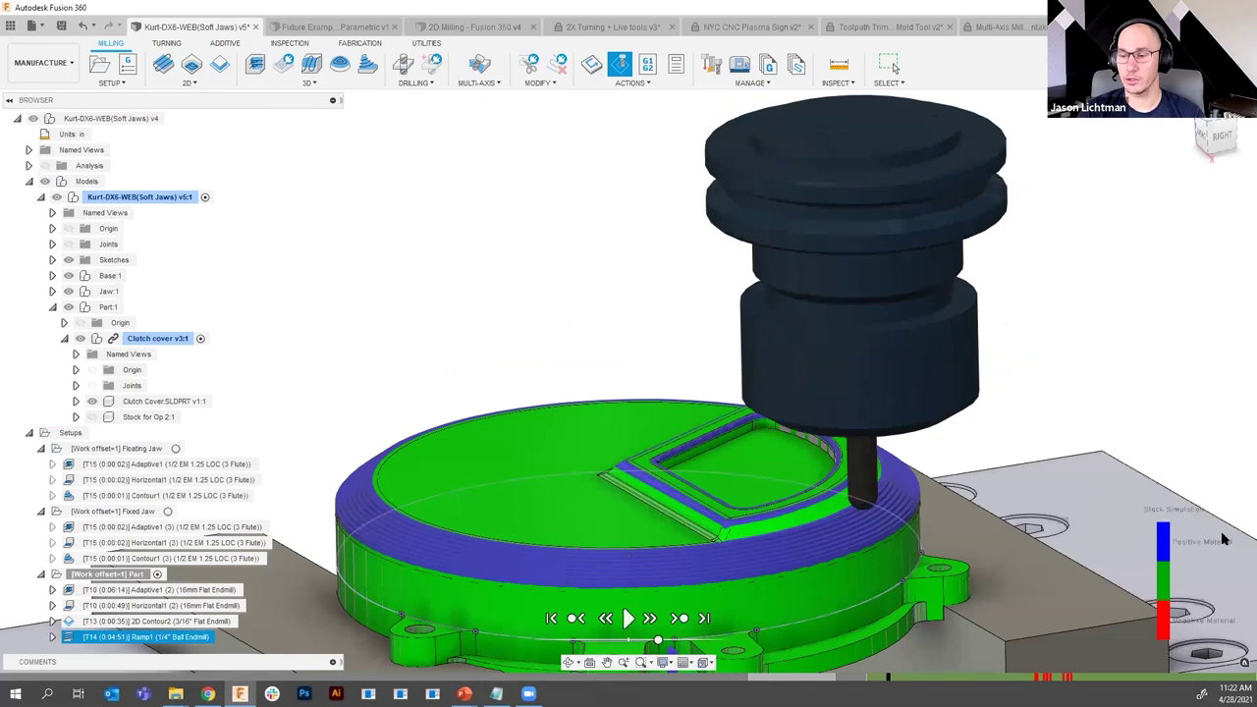
- Open the Fixture Example - Parametric document, view its model in the Design workspace, and return to Manufacture
click(359, 27)
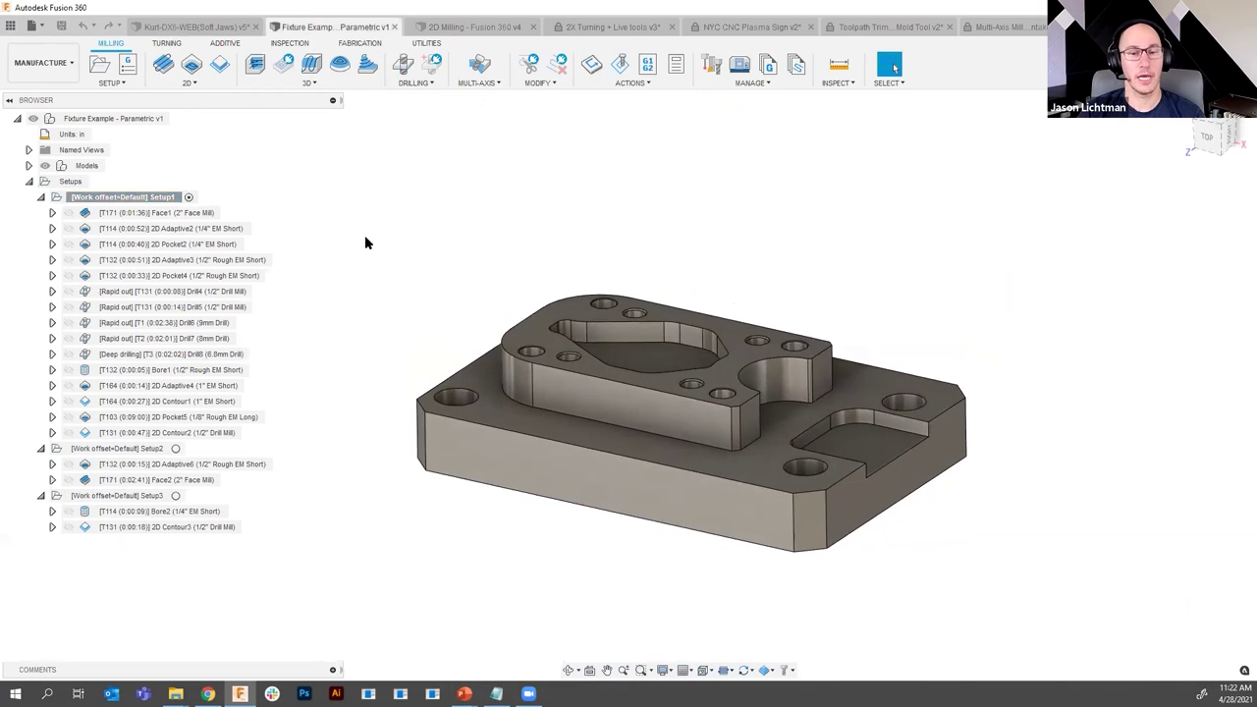
click(42, 63)
click(63, 86)
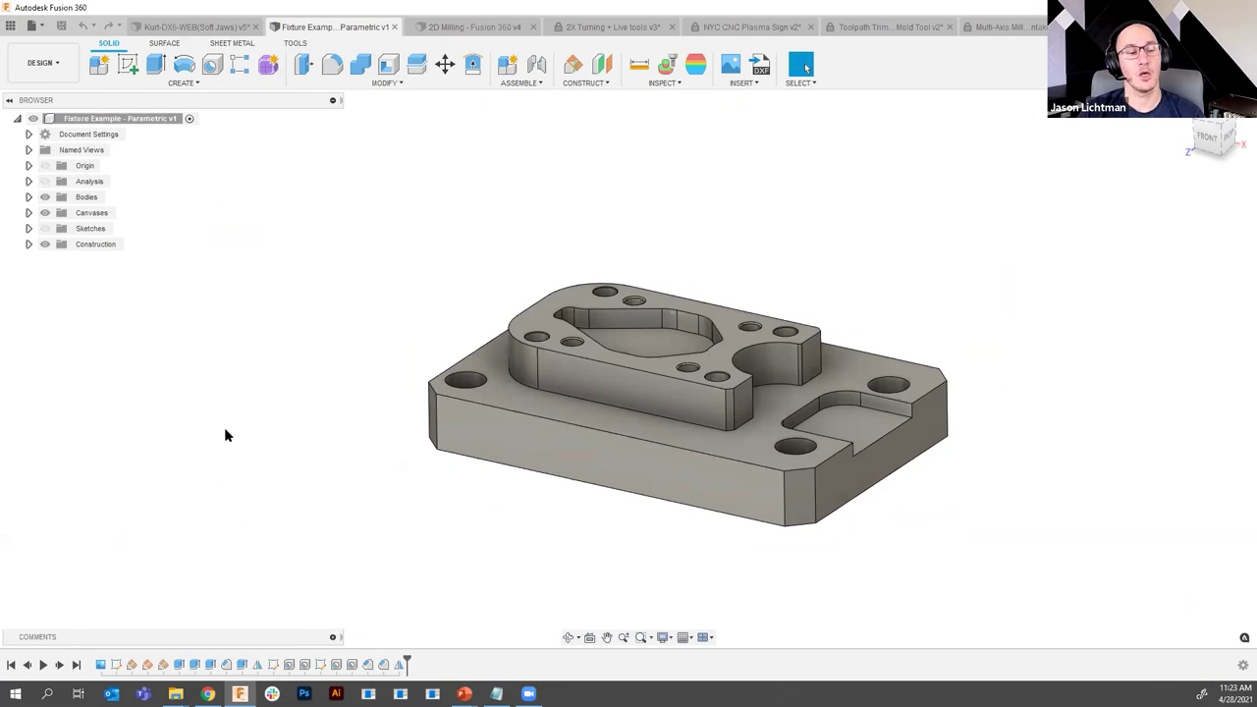
click(50, 62)
click(72, 209)
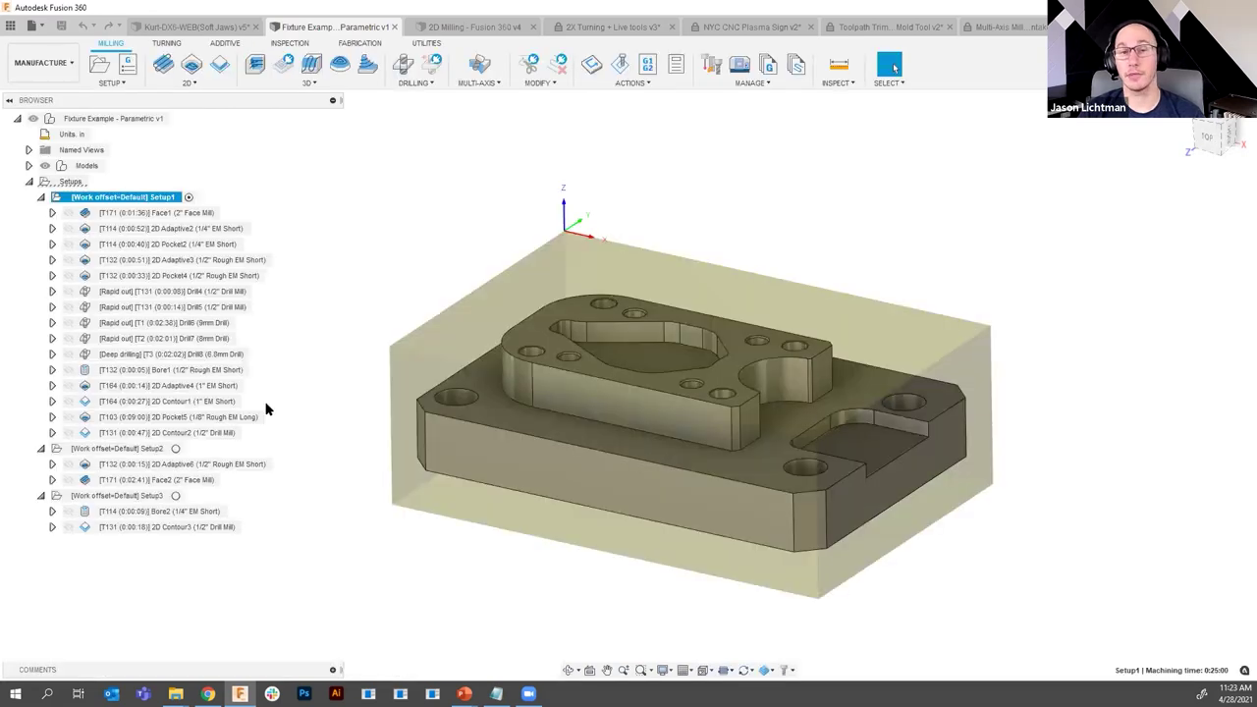
- Simulate all of Setup1's toolpaths on the fixture, playing through to the final 2D contour chamfer
right_click(176, 197)
click(209, 314)
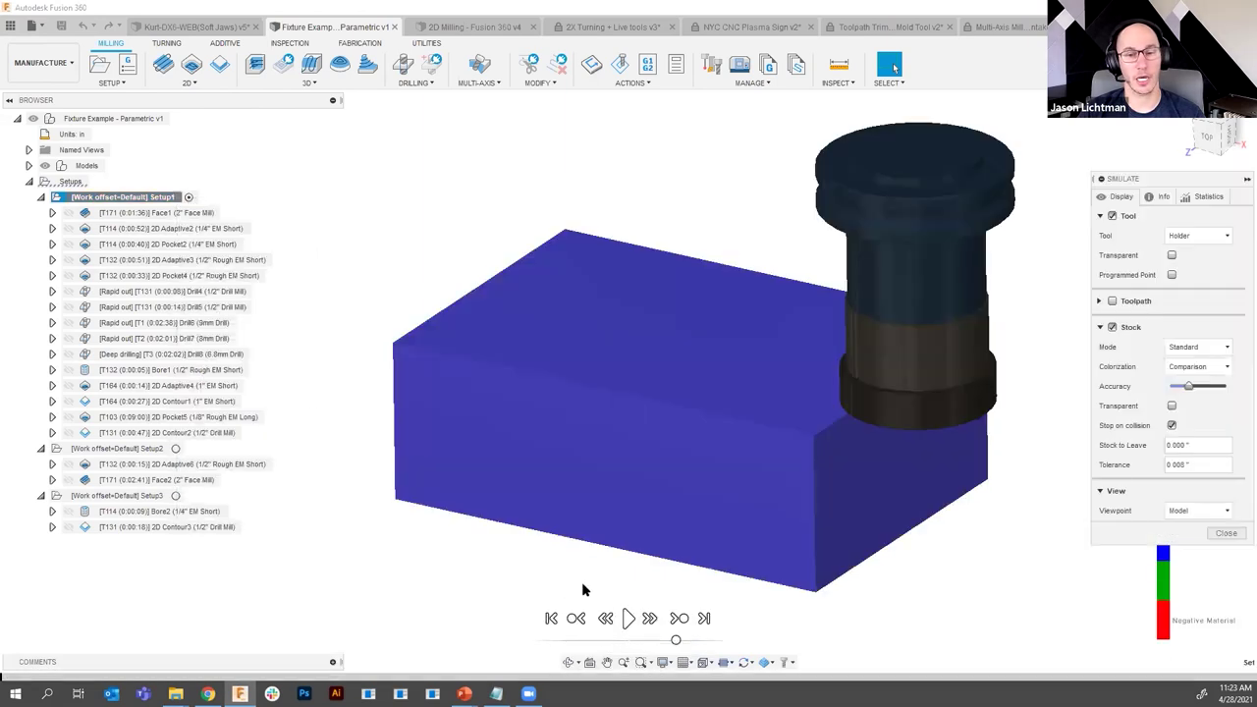
click(627, 619)
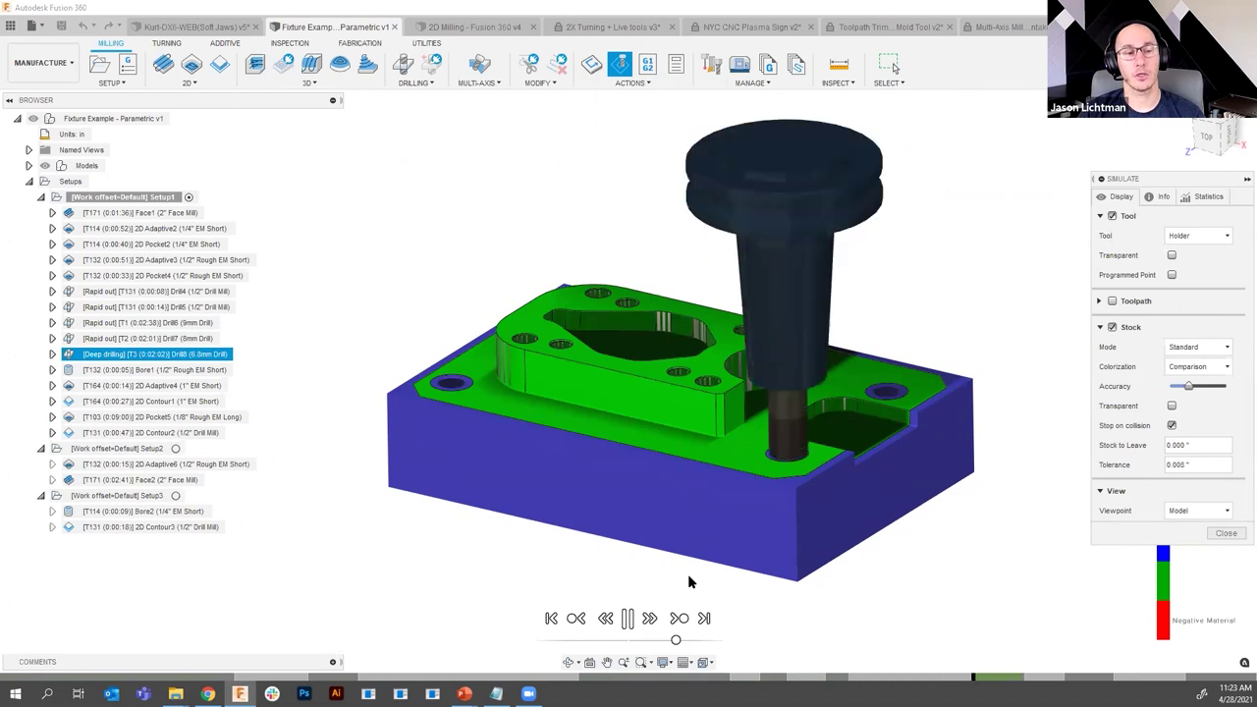
shift+middle_drag(688, 581, 828, 540)
scroll(633, 428, up, 5)
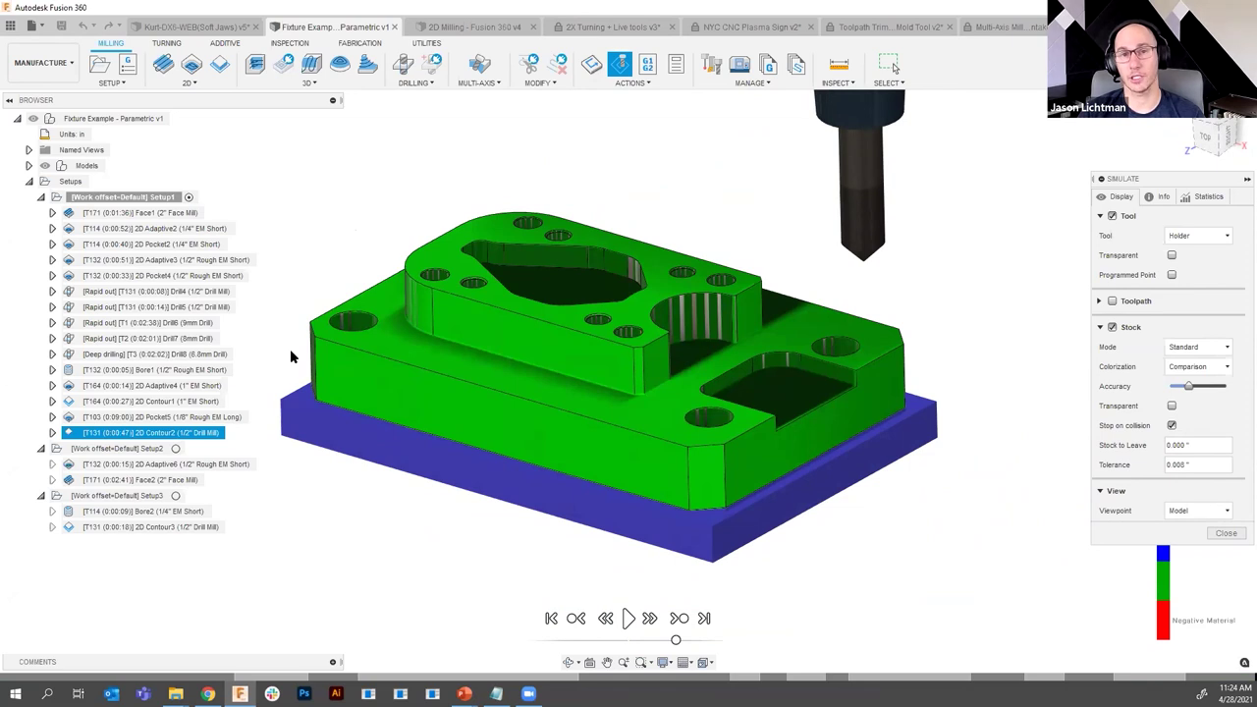
- Edit the fixture's base sketch in the Design workspace and set the plate's overall length to 200 mm
click(58, 68)
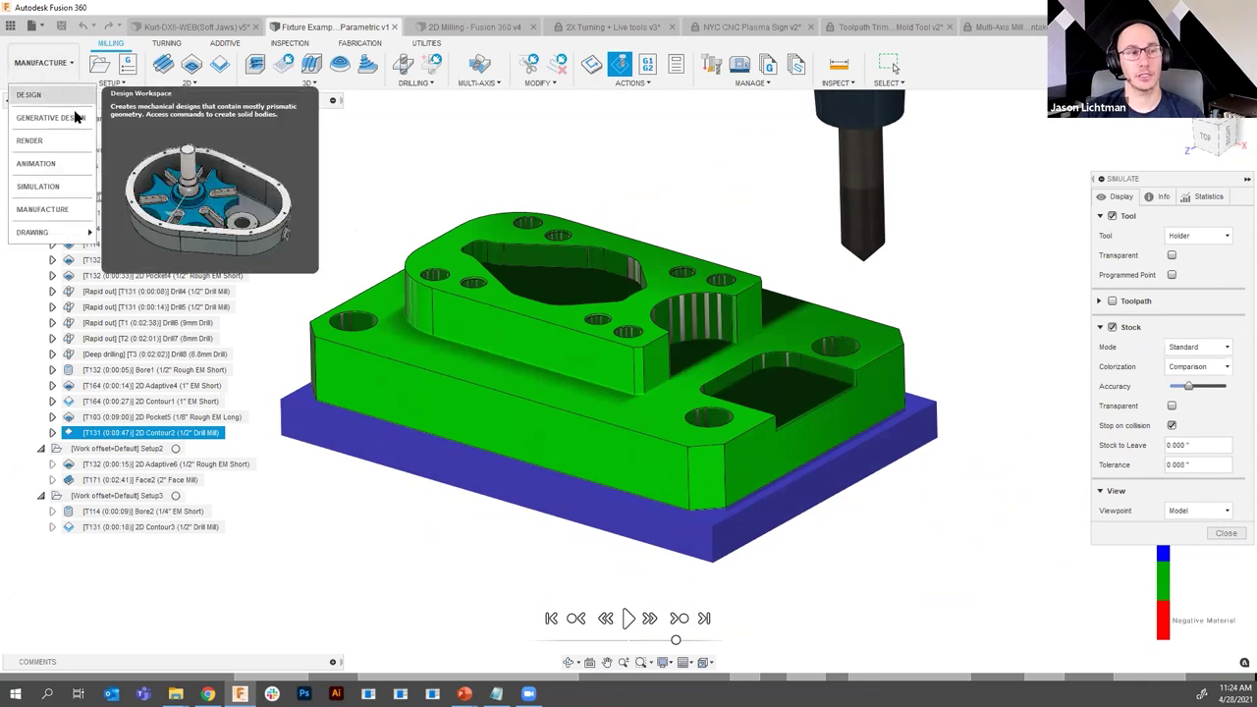
click(62, 88)
right_click(116, 665)
click(167, 529)
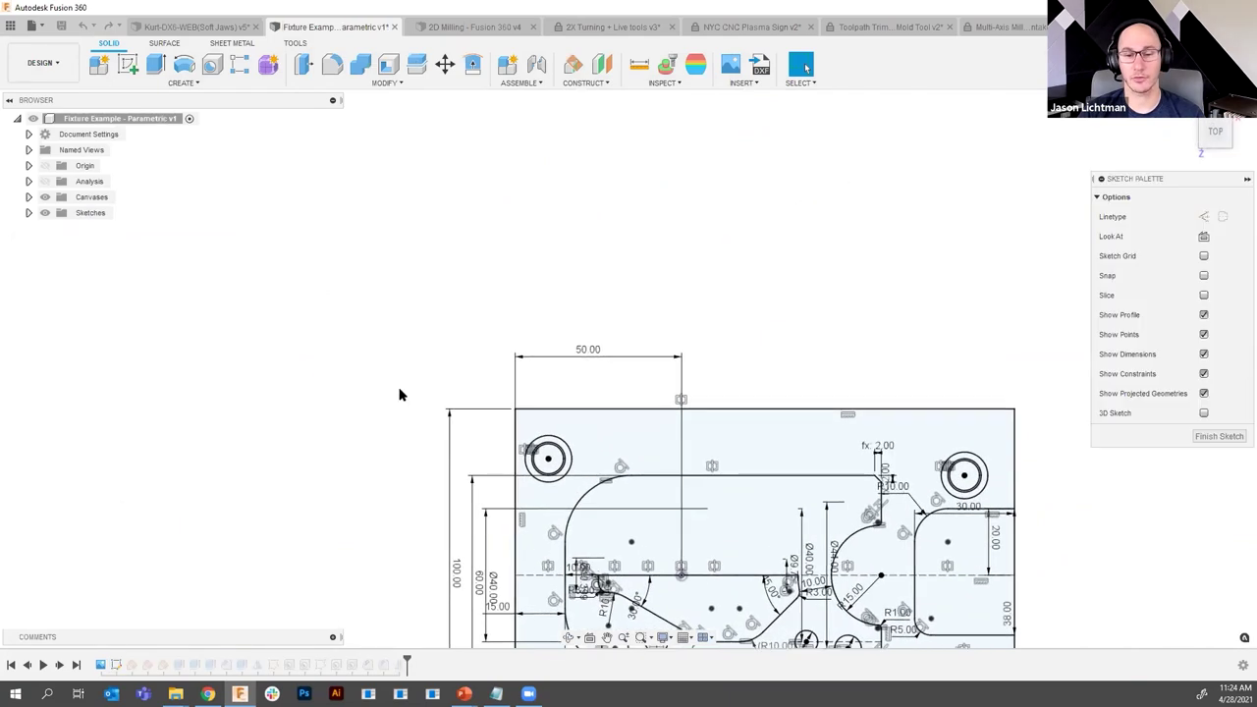
scroll(690, 589, up, 3)
double_click(530, 561)
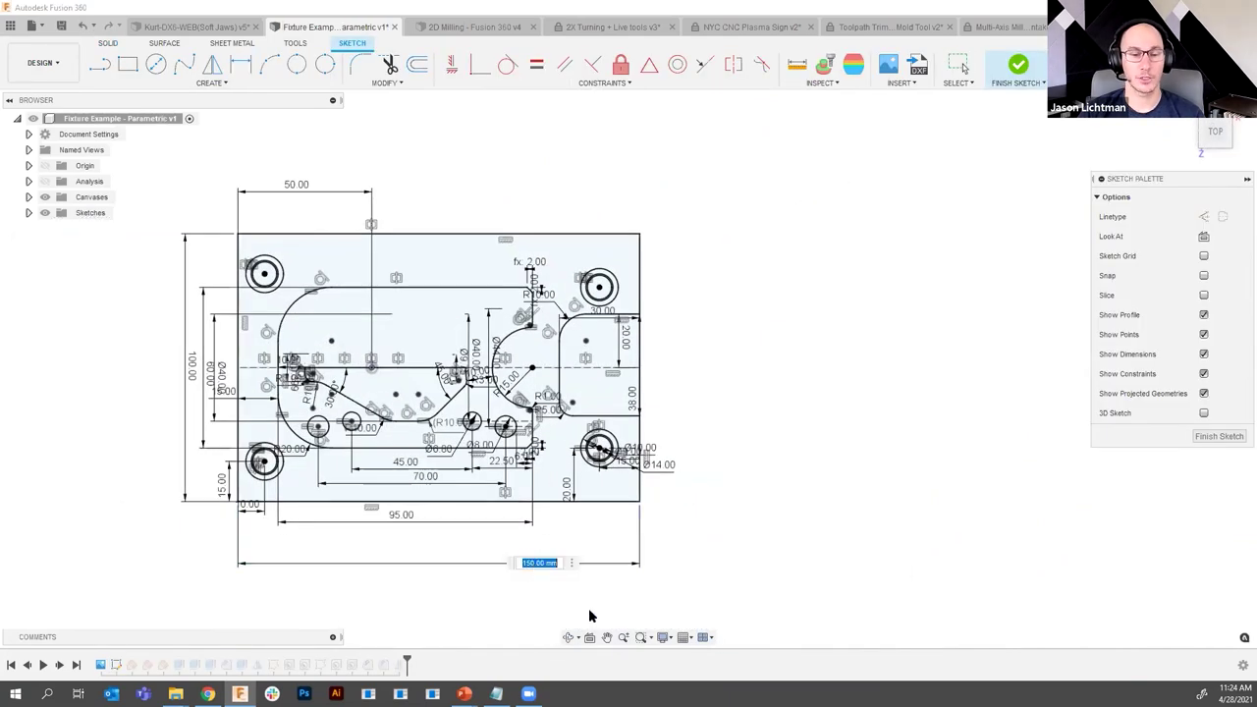
text(200)
key(Return)
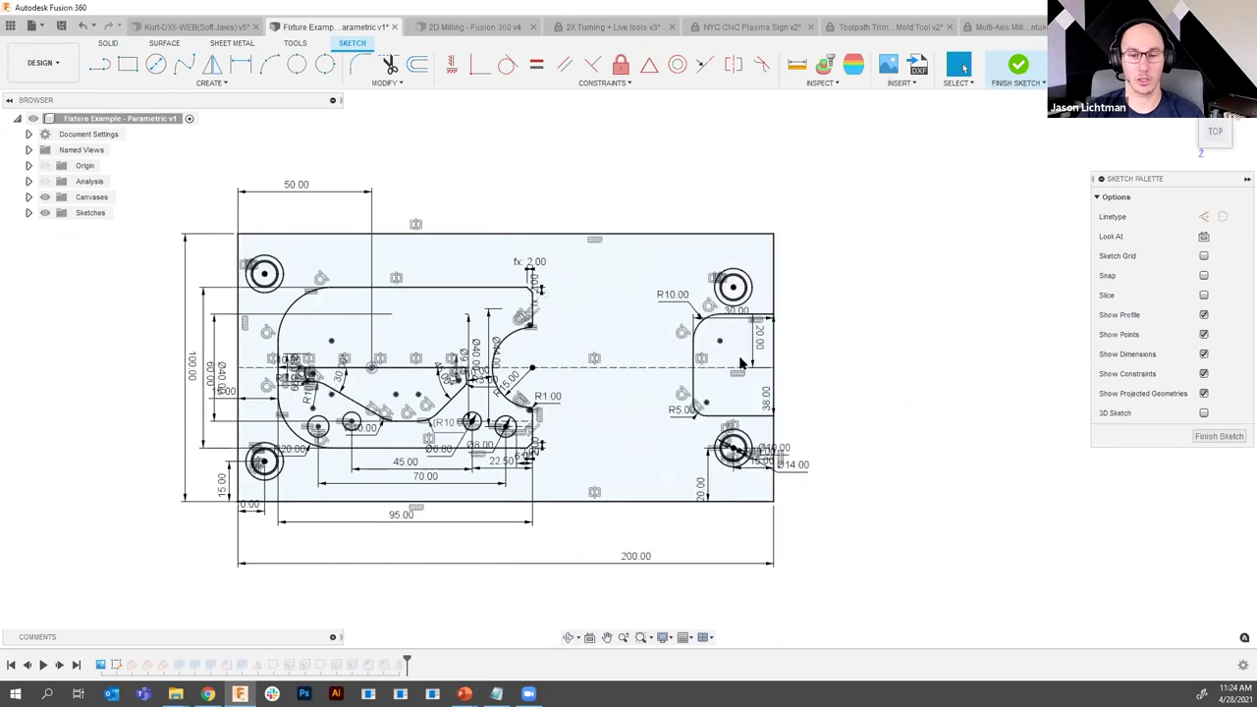
- Set the open-ended edge pocket's upper corner radius to 15 mm and its lower corner radius to 4 mm
double_click(675, 296)
text(15)
key(Return)
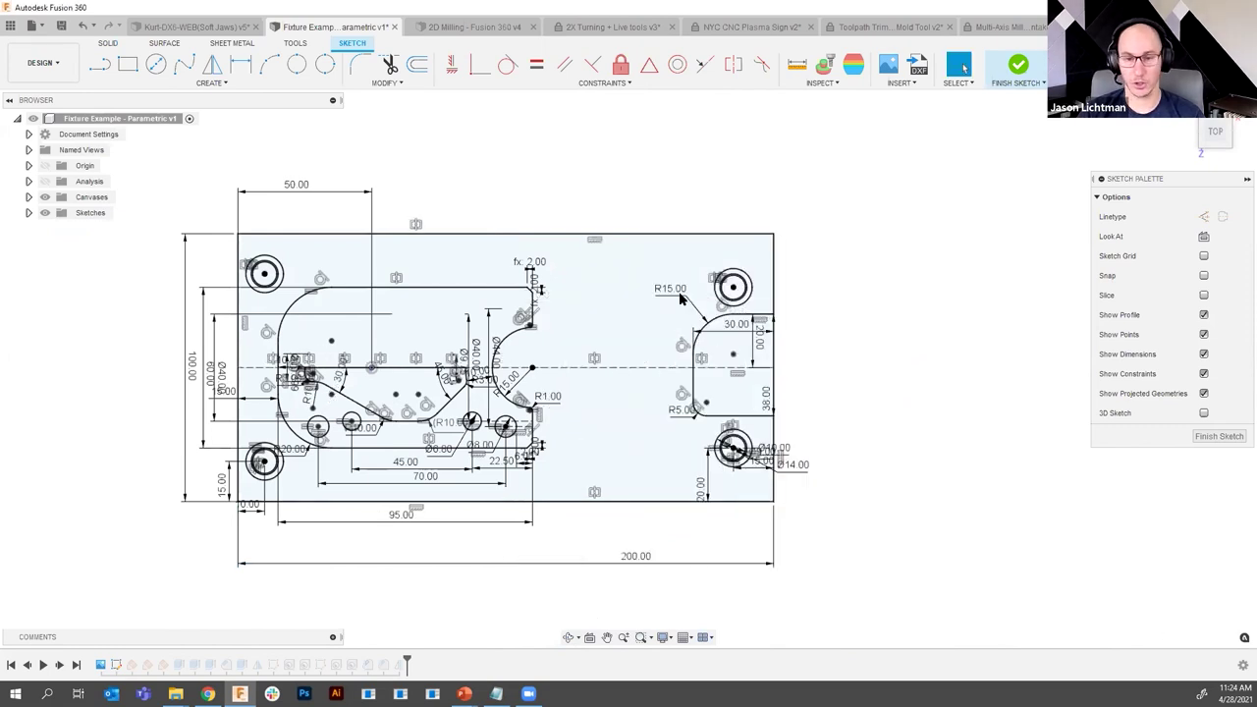
double_click(684, 412)
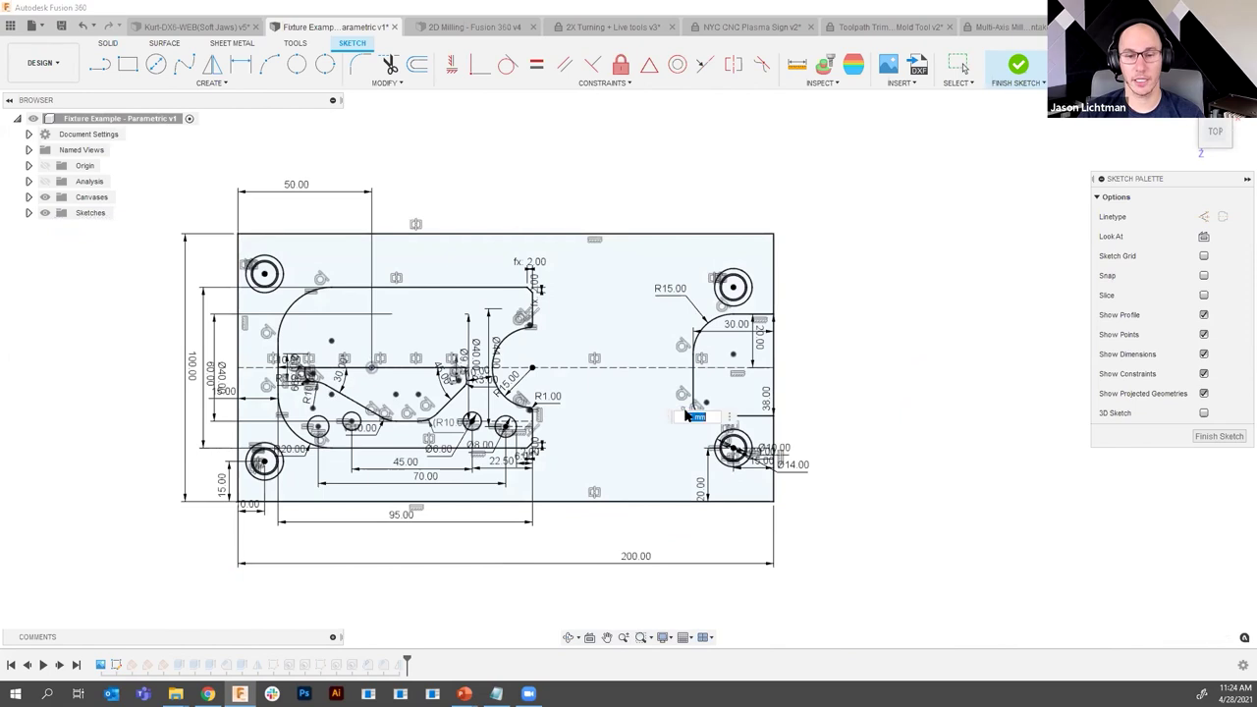
key(BackSpace)
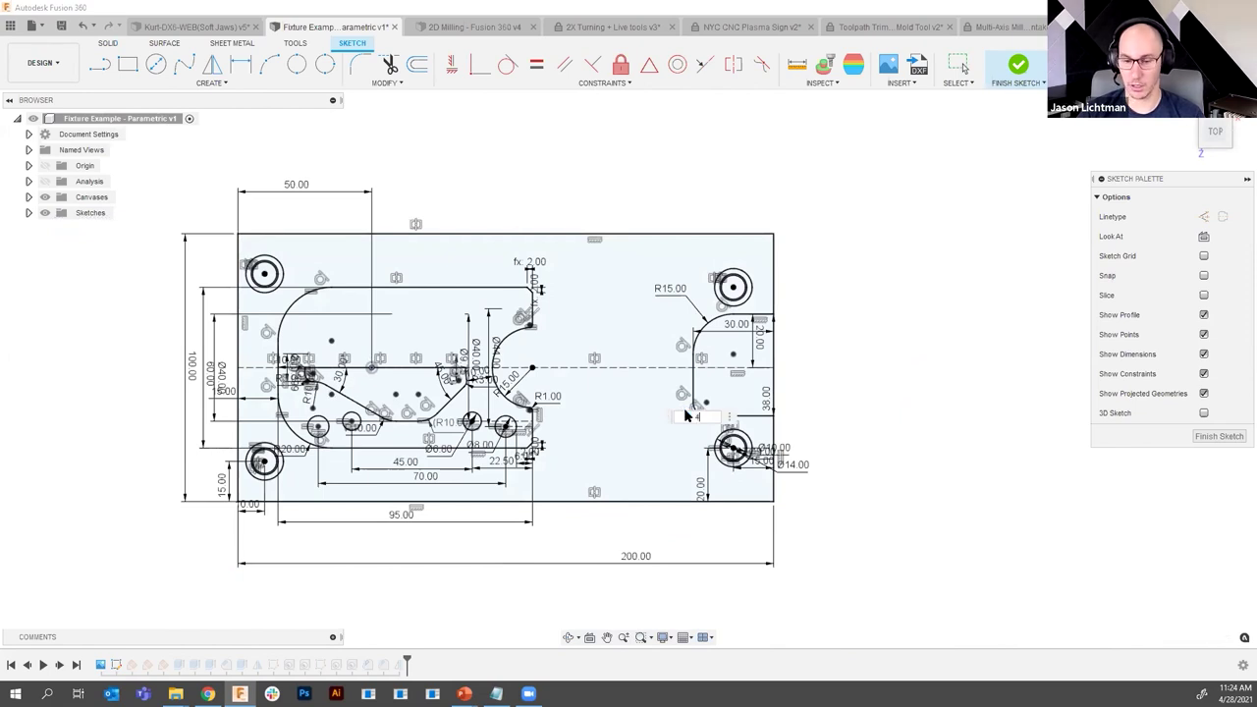
text(4)
key(Return)
- Set the distance from the centerline to the edge pocket's upper side to 22 mm and finish the sketch
double_click(764, 346)
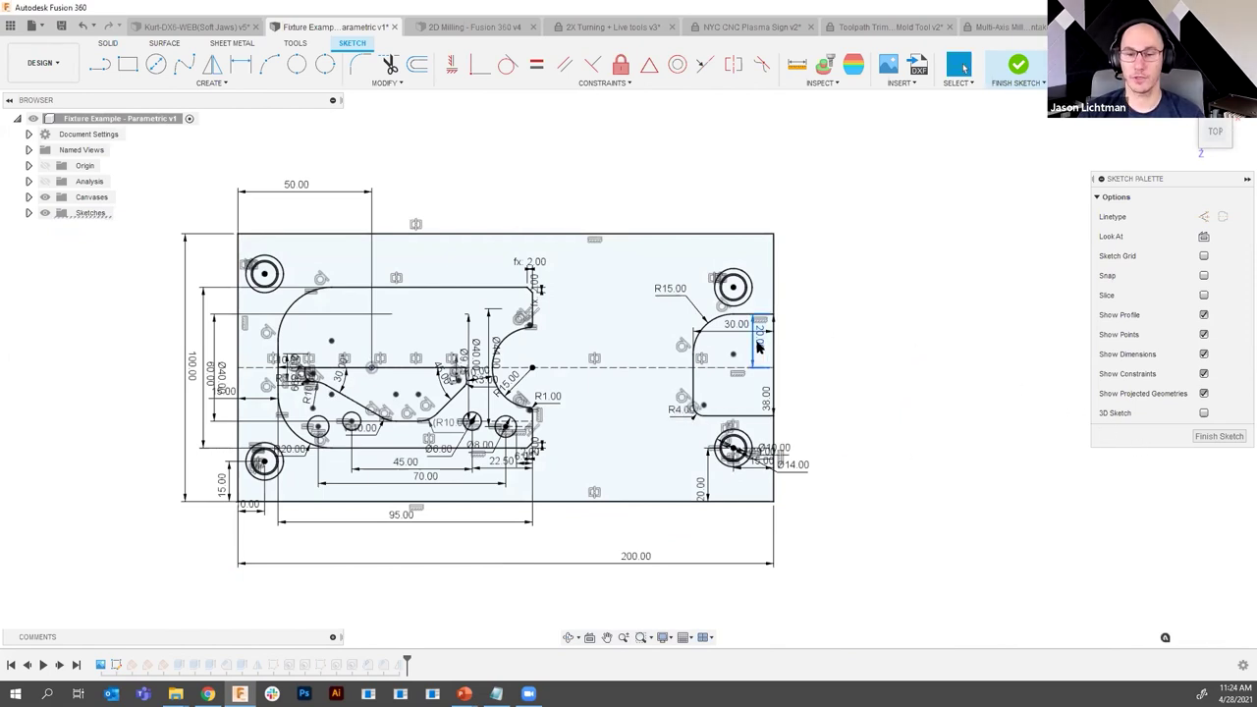
text(22)
key(Return)
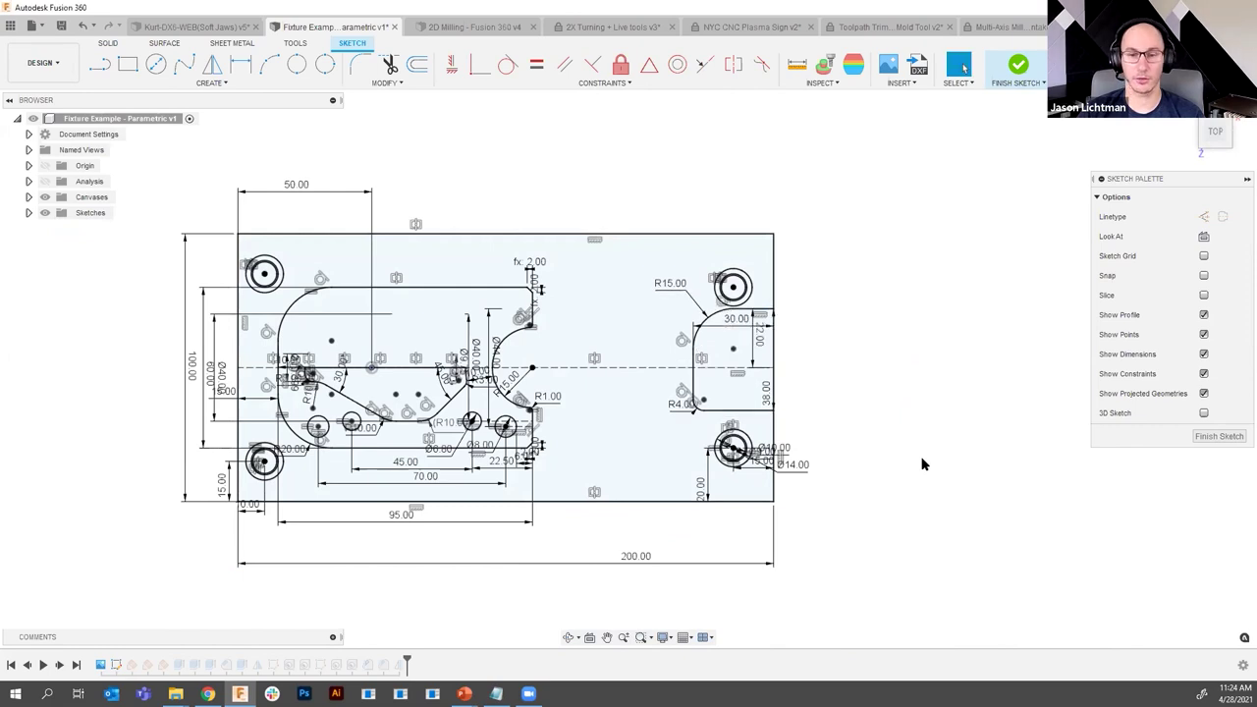
click(1219, 436)
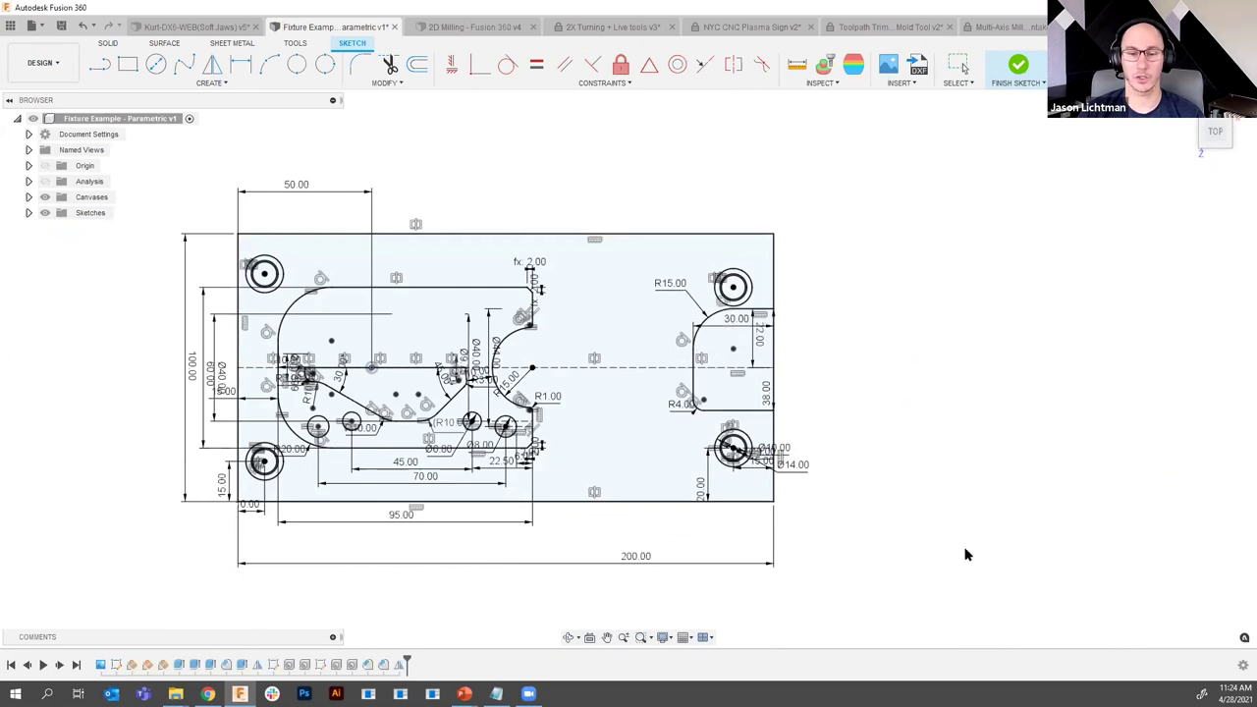
- Edit the edge pocket's extrude cut and change its end offset to make the pocket deeper
click(756, 408)
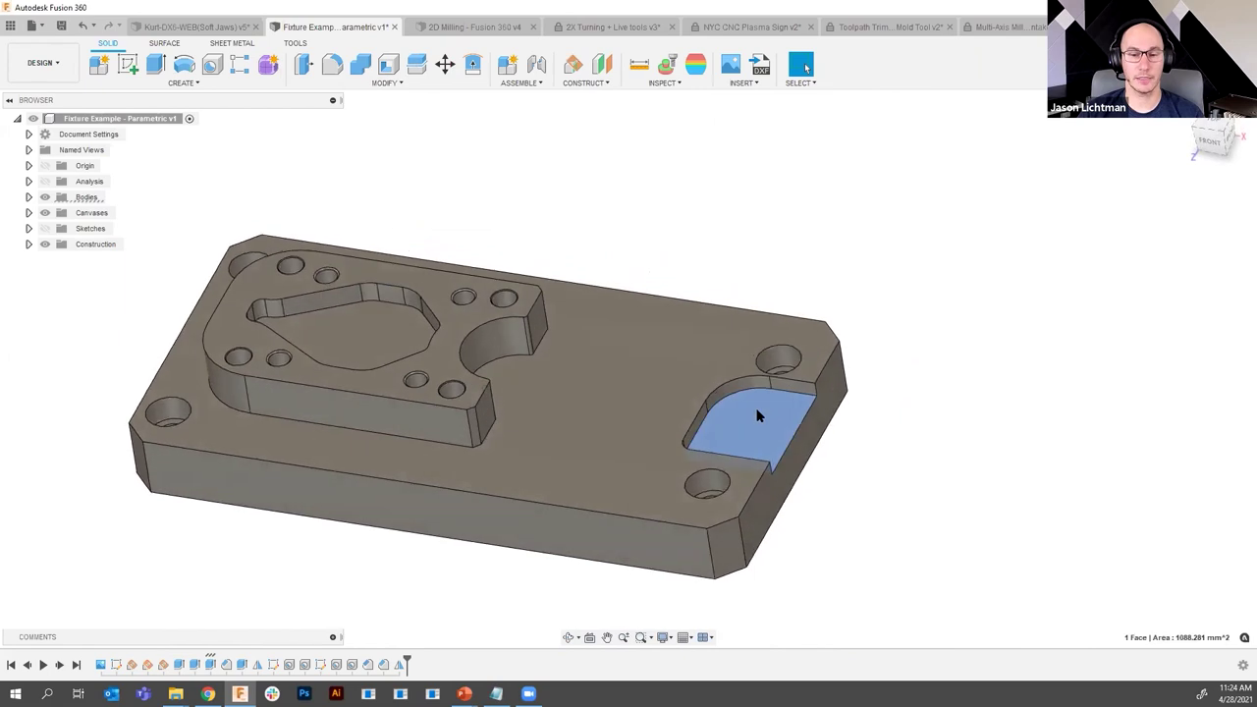
right_click(208, 665)
click(246, 538)
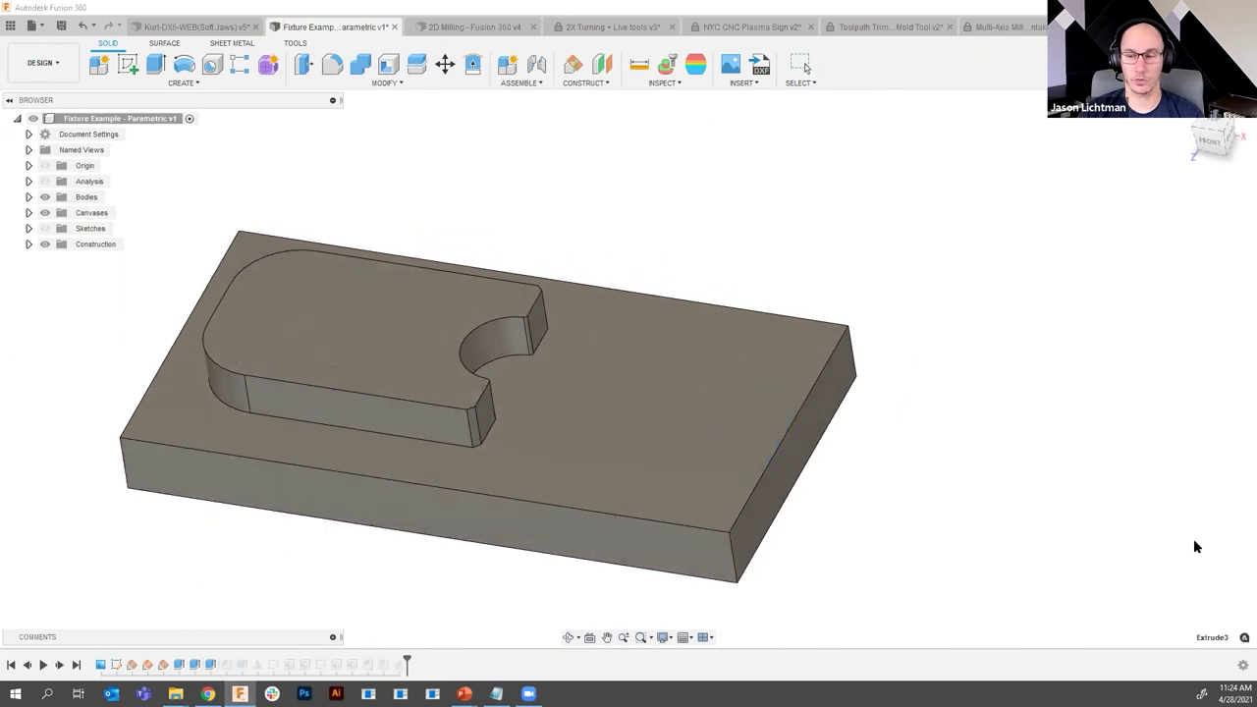
click(1159, 374)
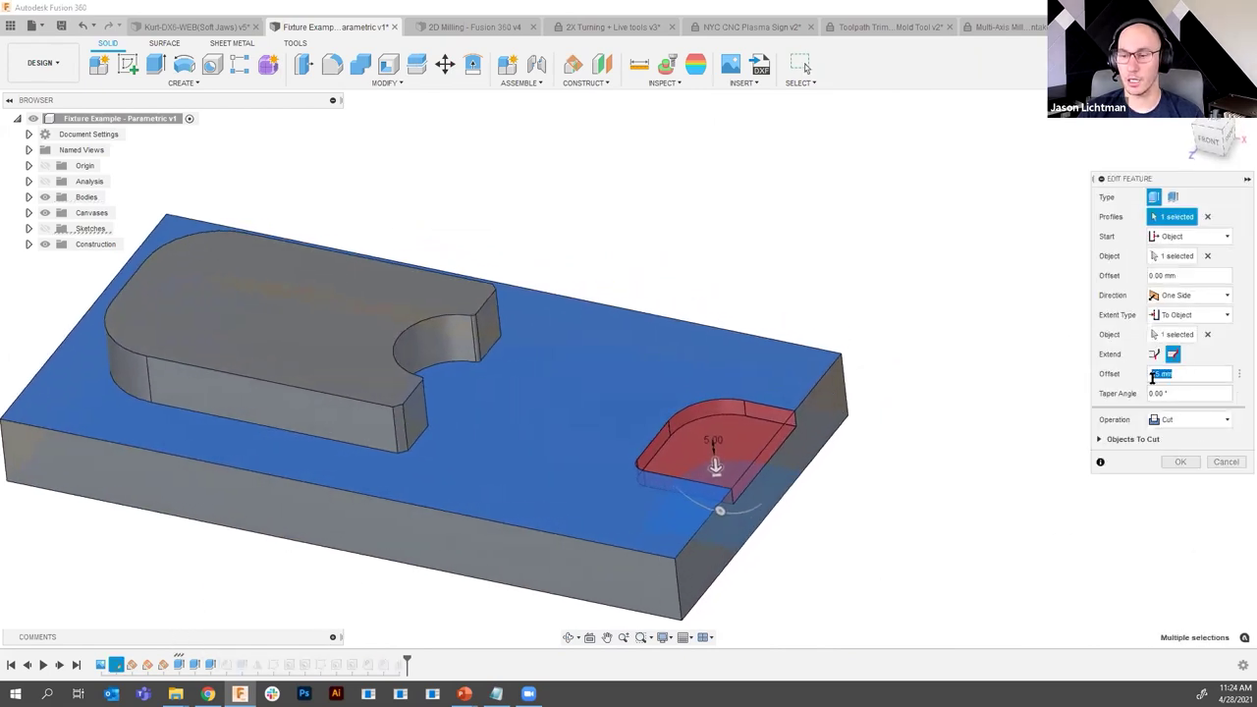
text(0)
key(Return)
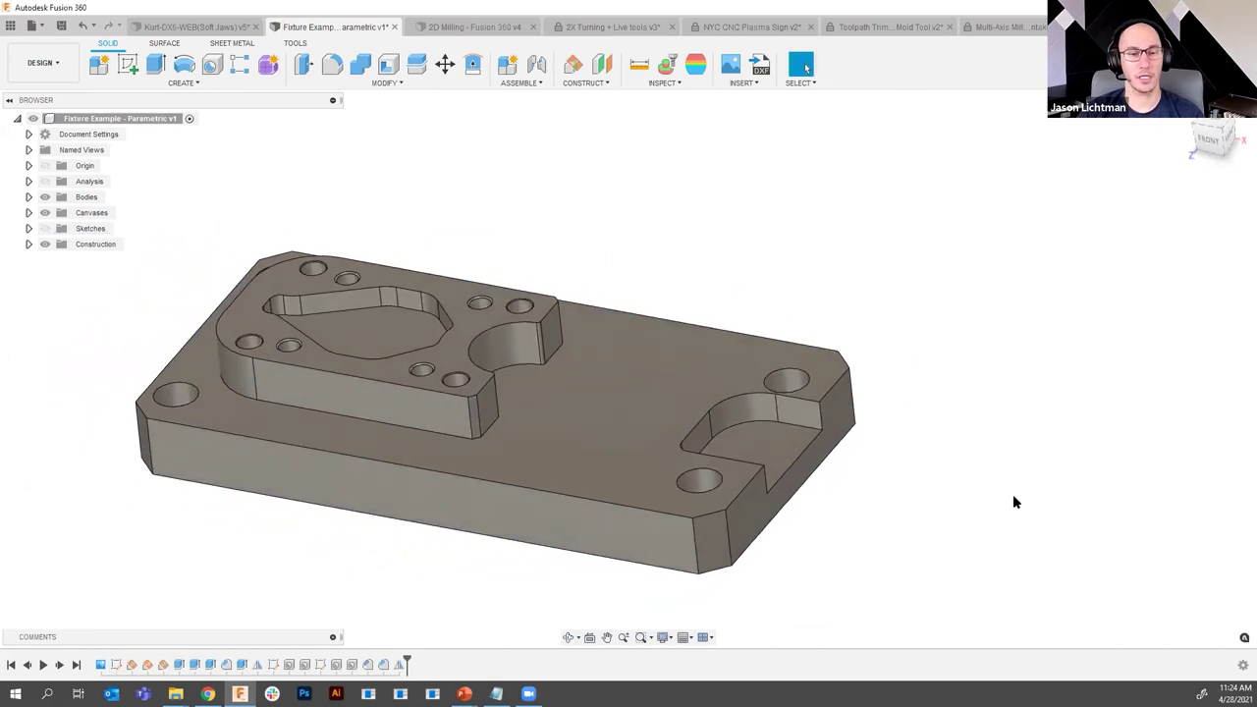
- Delete the semicircular cutout from the end of the raised boss, including its small corner fillets
scroll(516, 343, up, 5)
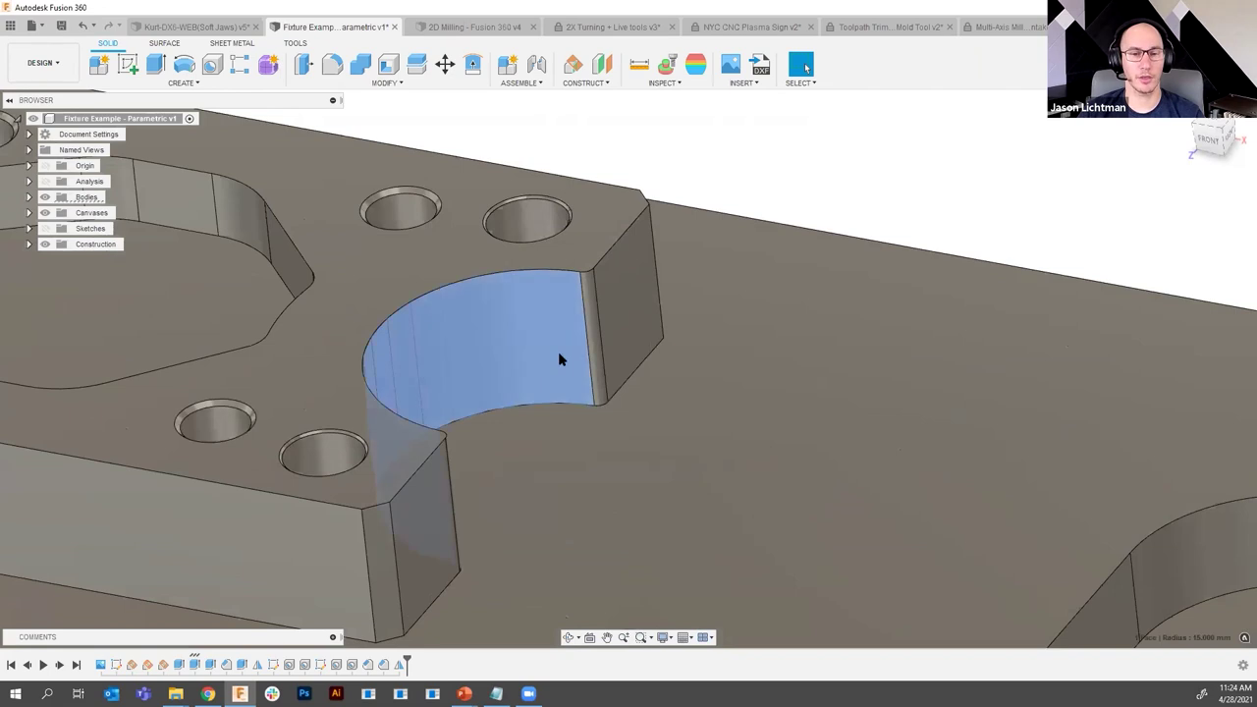
click(594, 363)
ctrl+click(597, 358)
shift+middle_drag(600, 356, 595, 357)
scroll(595, 357, down, 5)
ctrl+click(560, 334)
key(Delete)
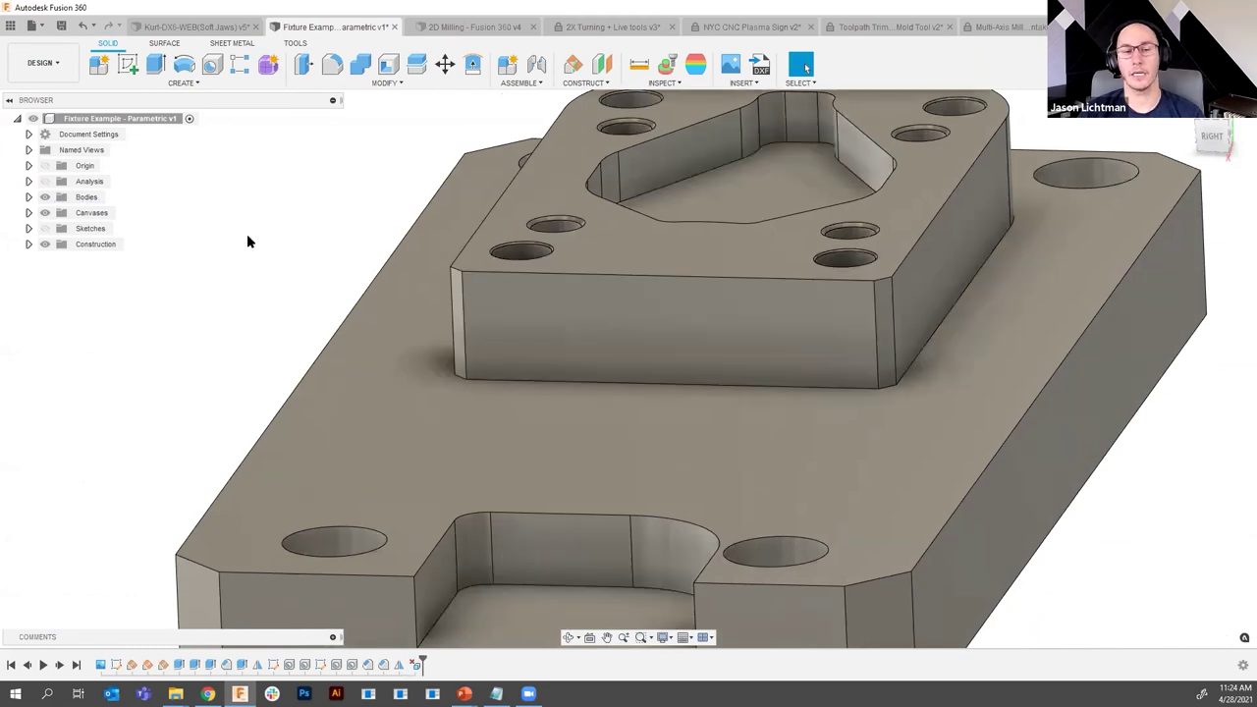
- Return to the Manufacture workspace and regenerate all of Setup1's toolpaths for the modified fixture
scroll(247, 234, down, 5)
key(F6)
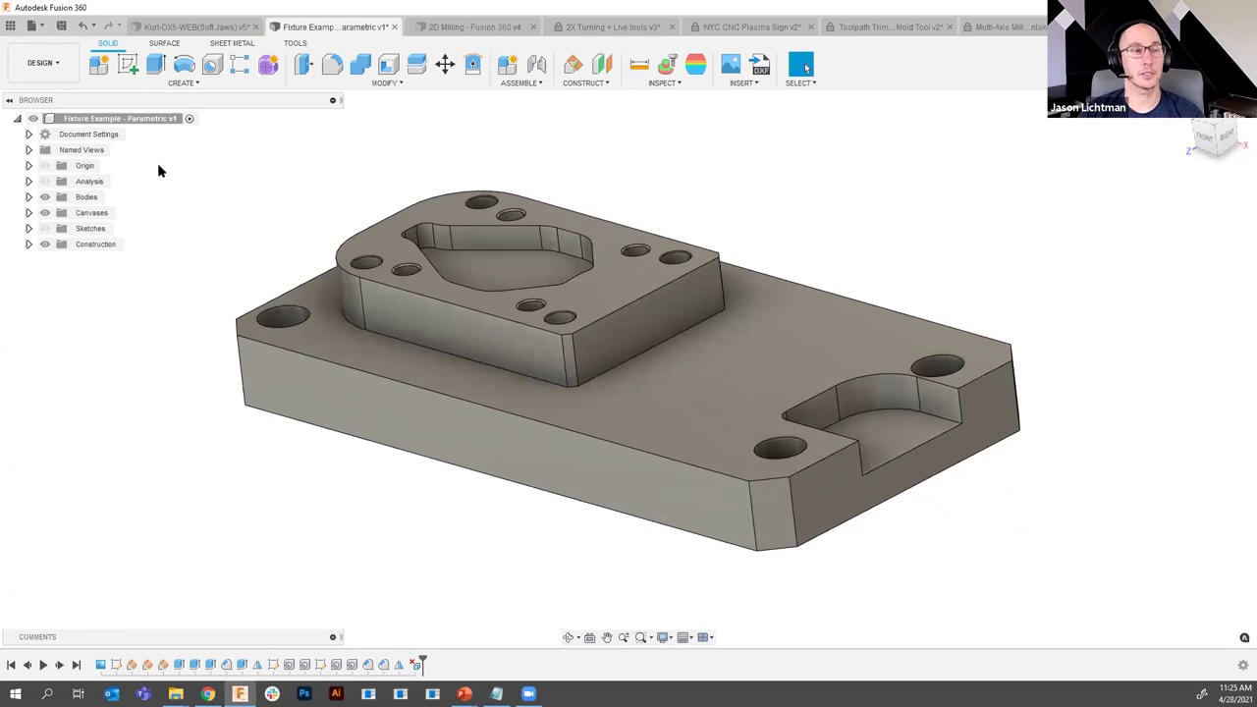
click(41, 63)
click(43, 209)
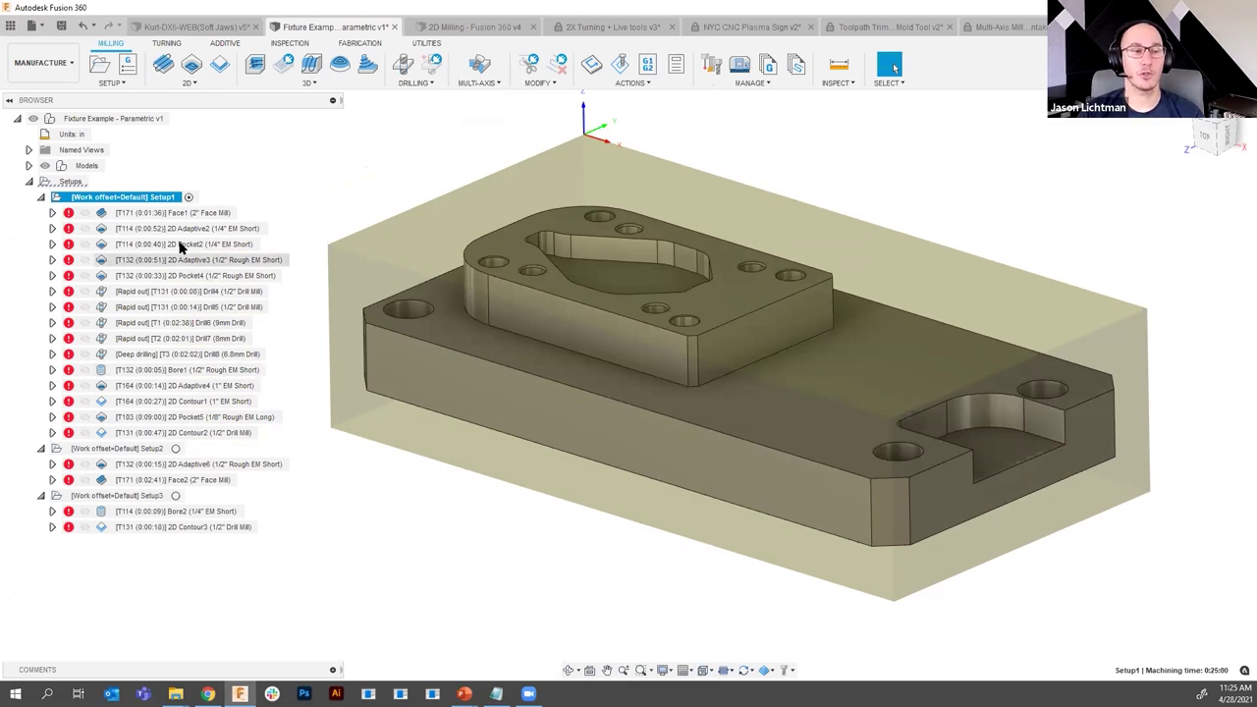
right_click(151, 197)
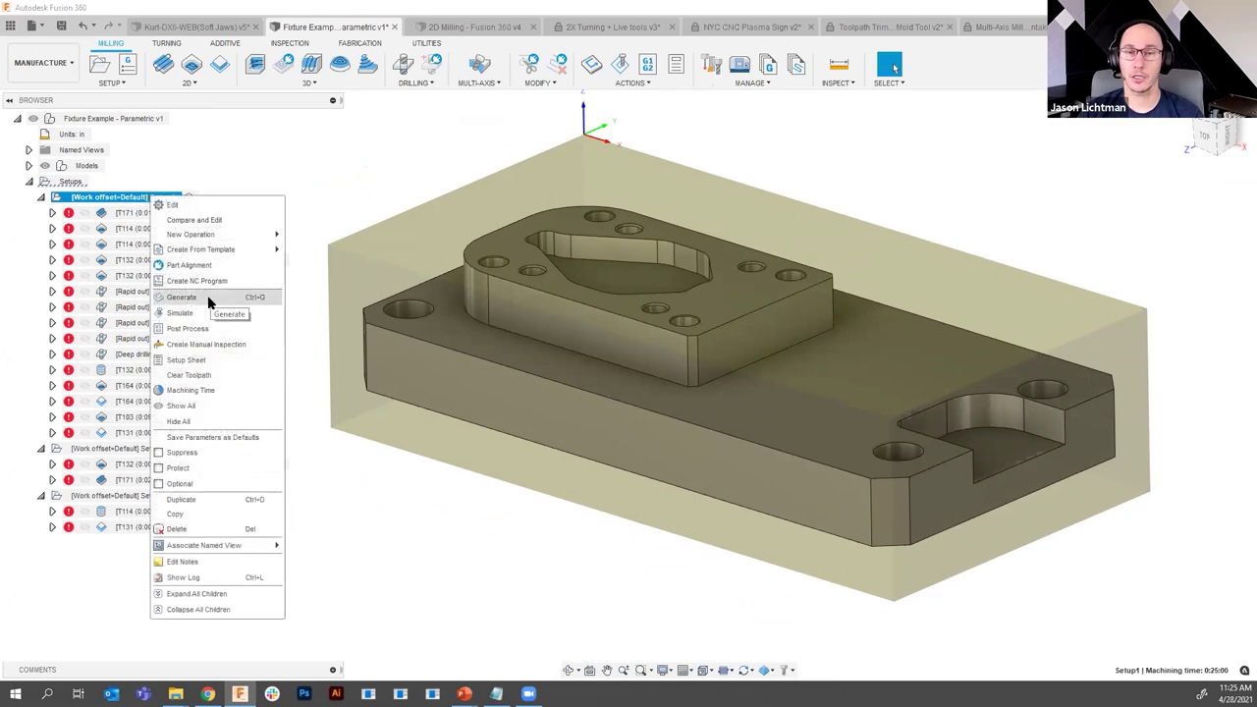
key(Escape)
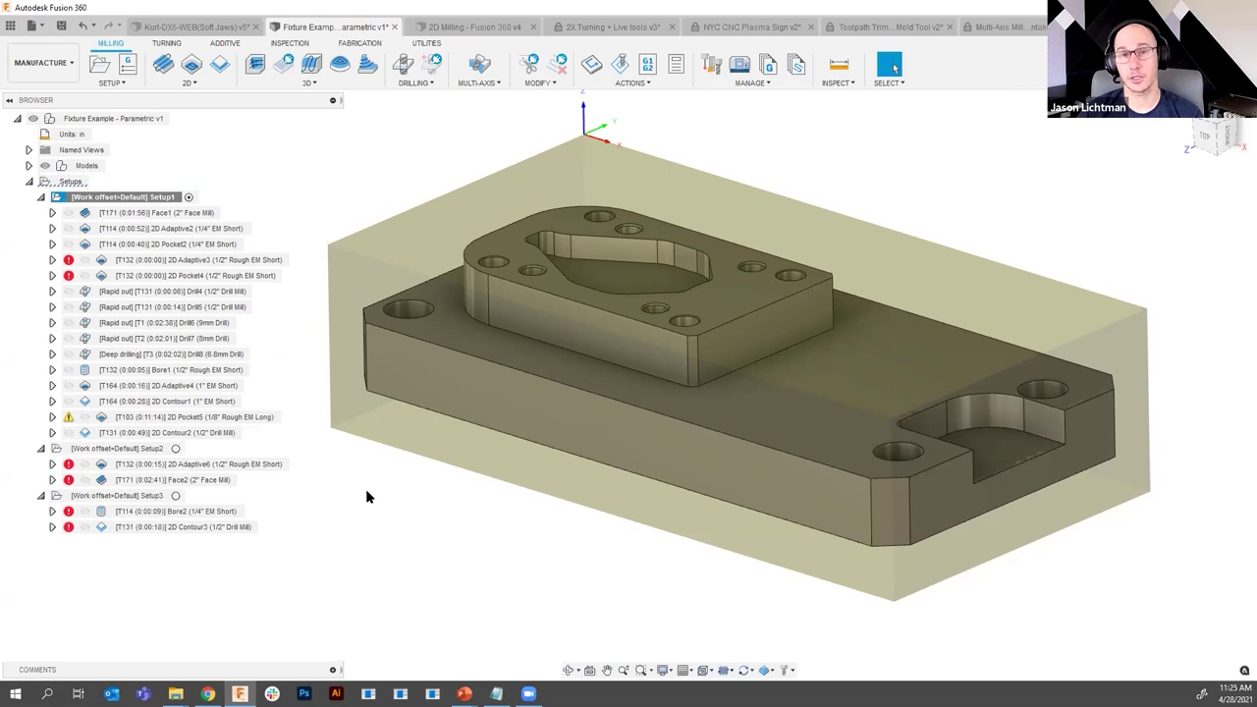
- Edit the 2D Adaptive3 operation, clear its missing references, and accept the remaining two pocket chains to regenerate it
click(197, 260)
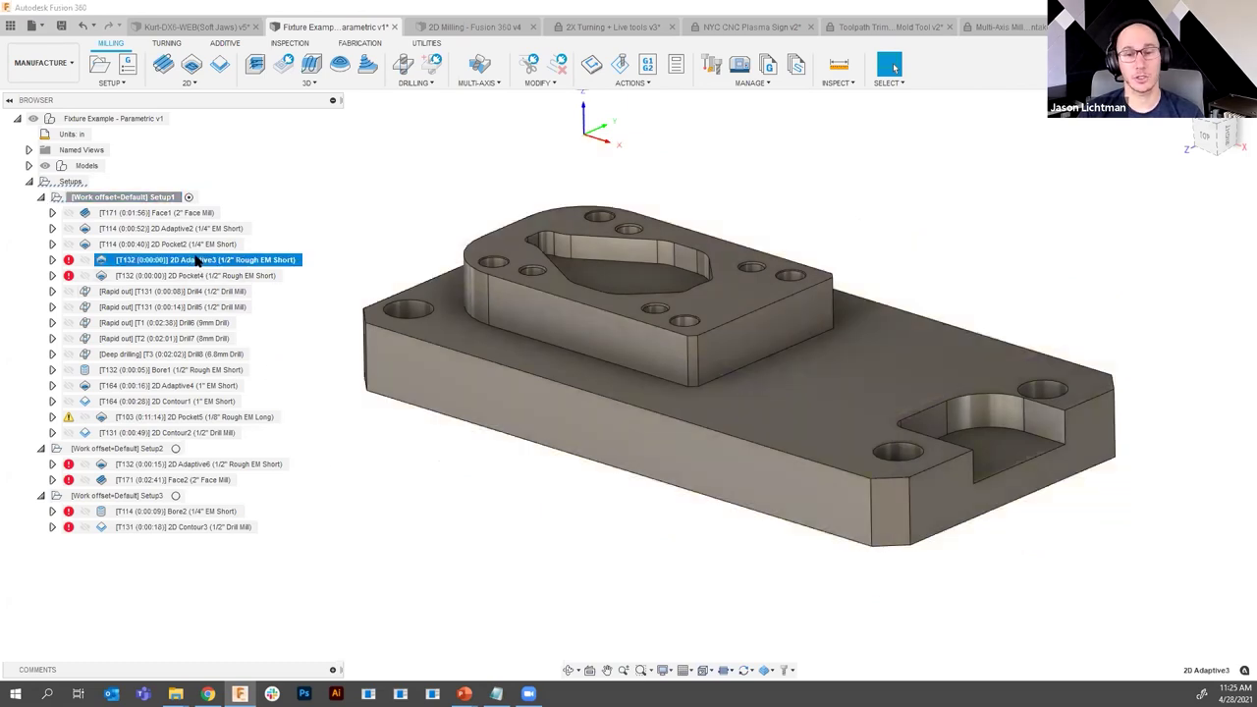
right_click(197, 260)
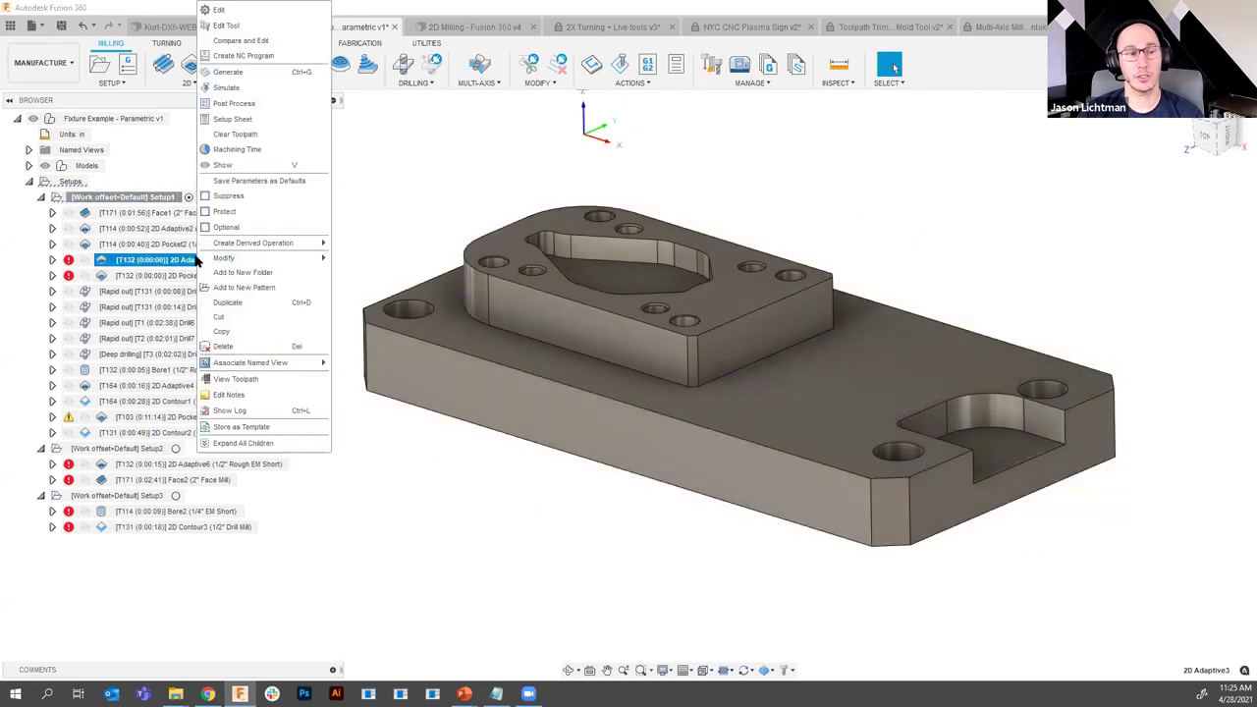
click(217, 11)
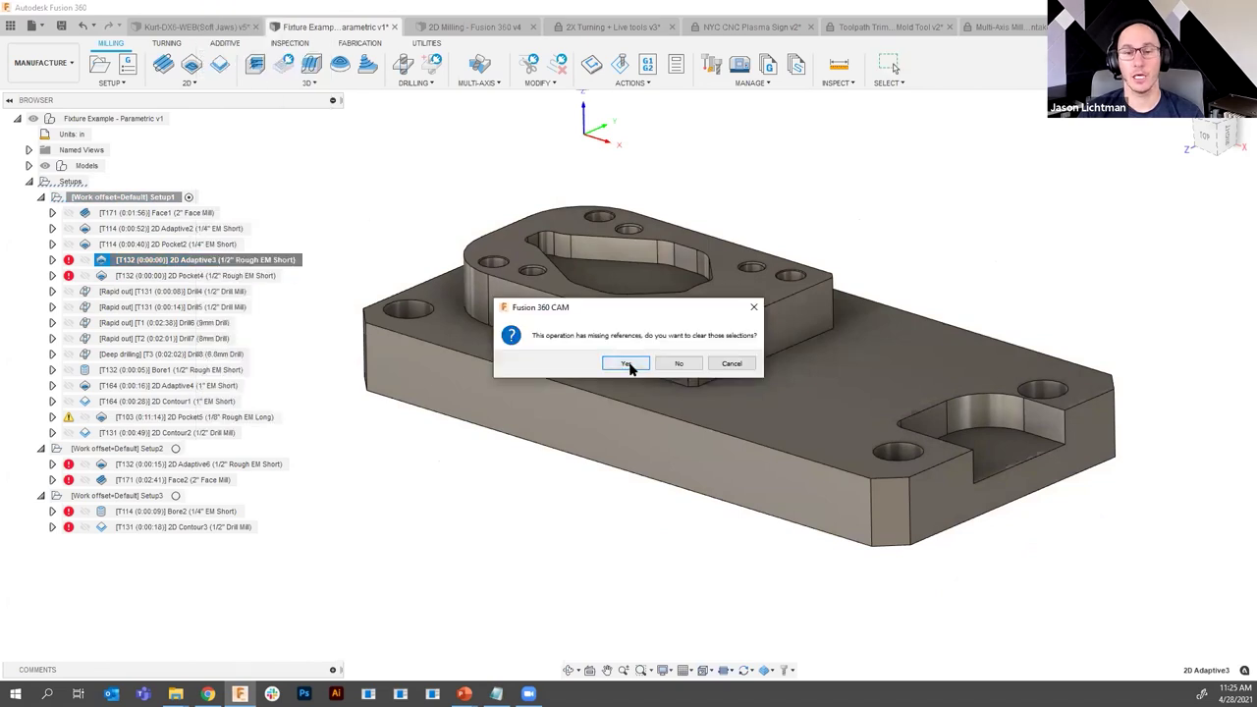
click(625, 365)
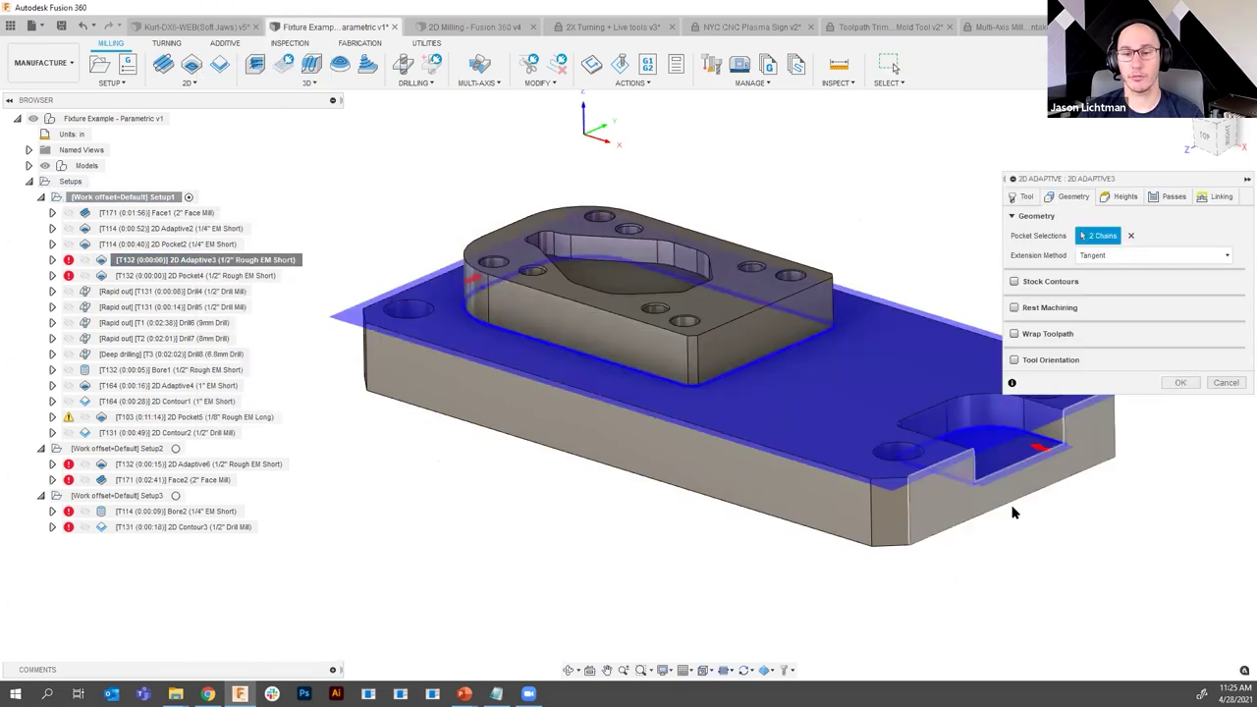
click(1178, 382)
- Edit the 2D Pocket4 operation and accept its remaining pocket chain at the edge pocket to regenerate the toolpath
click(211, 276)
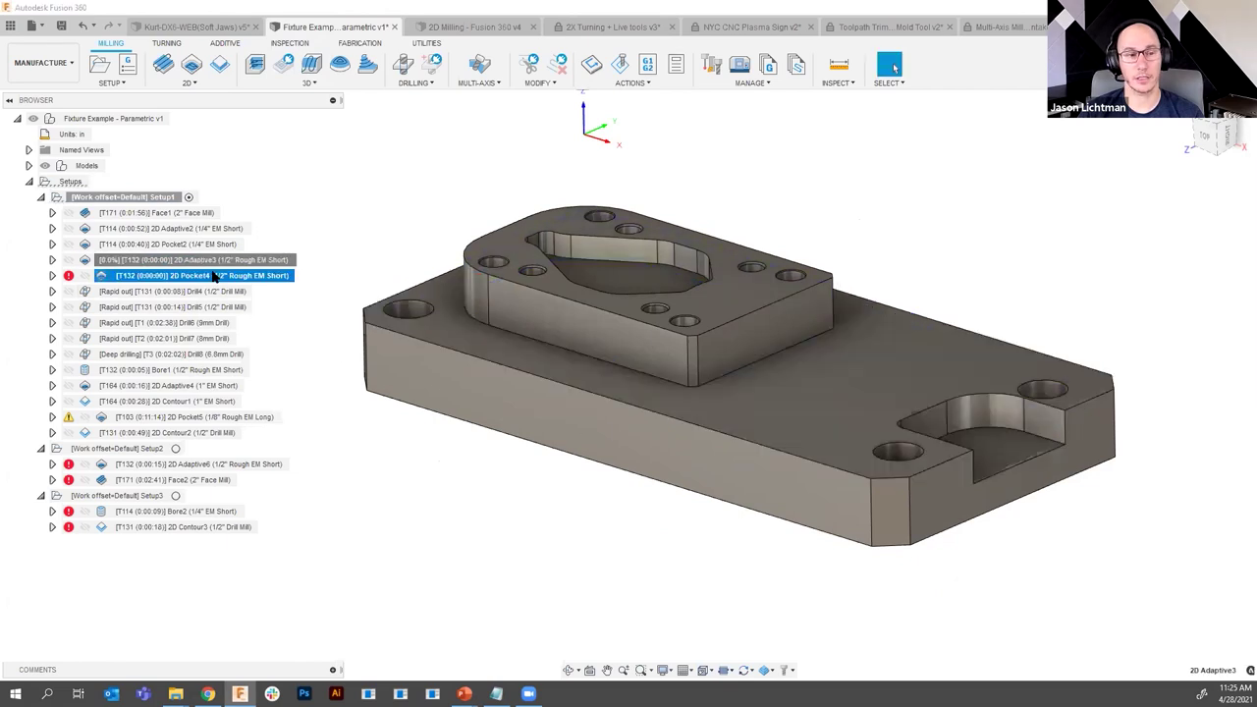
right_click(213, 277)
click(217, 11)
click(624, 365)
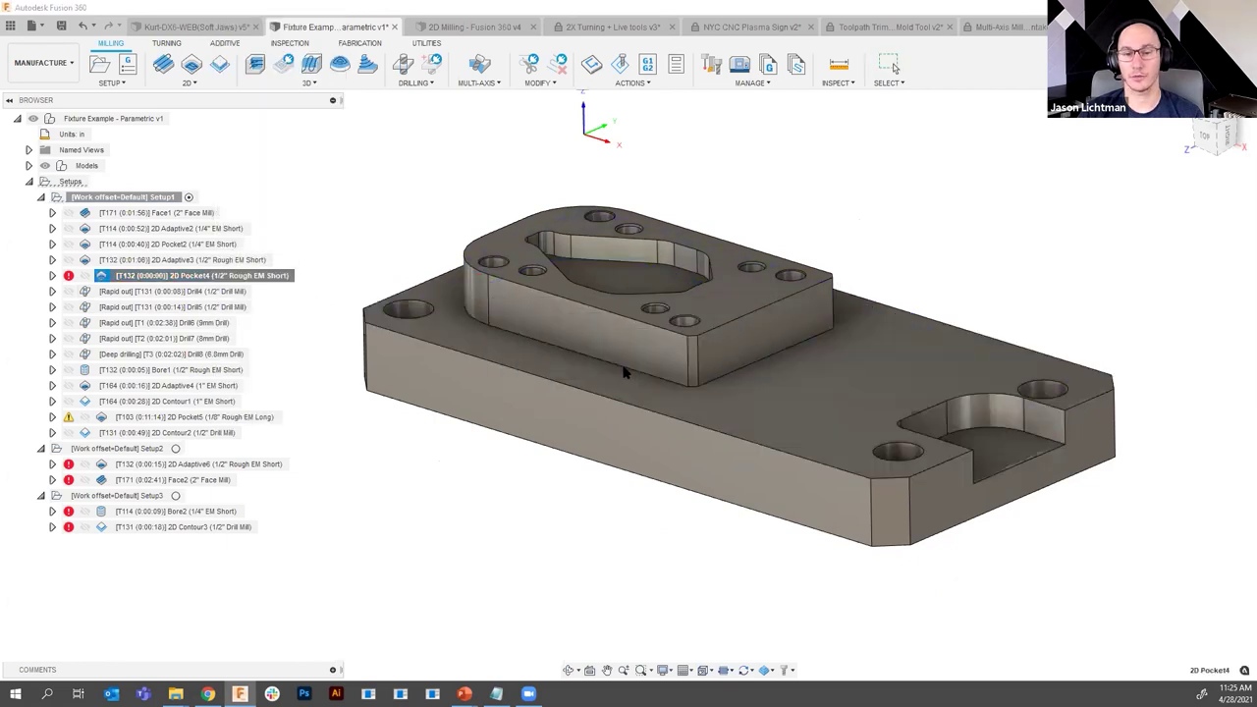
click(1073, 196)
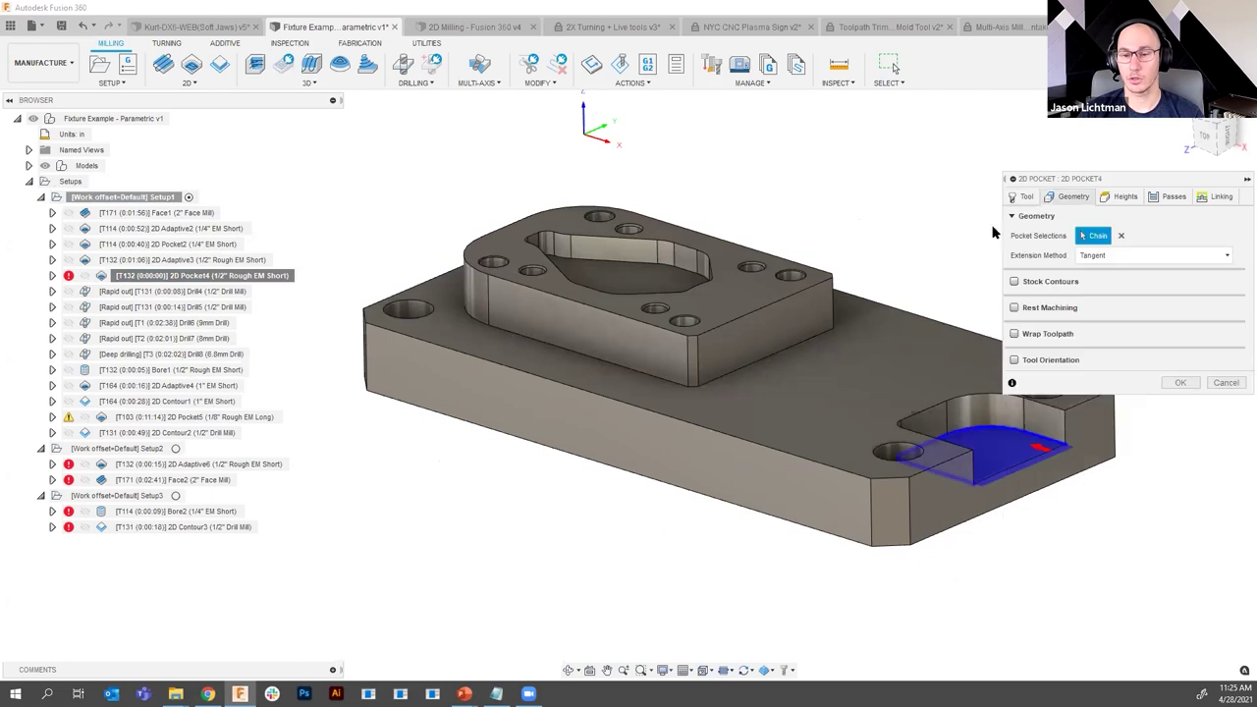
click(935, 377)
click(1179, 383)
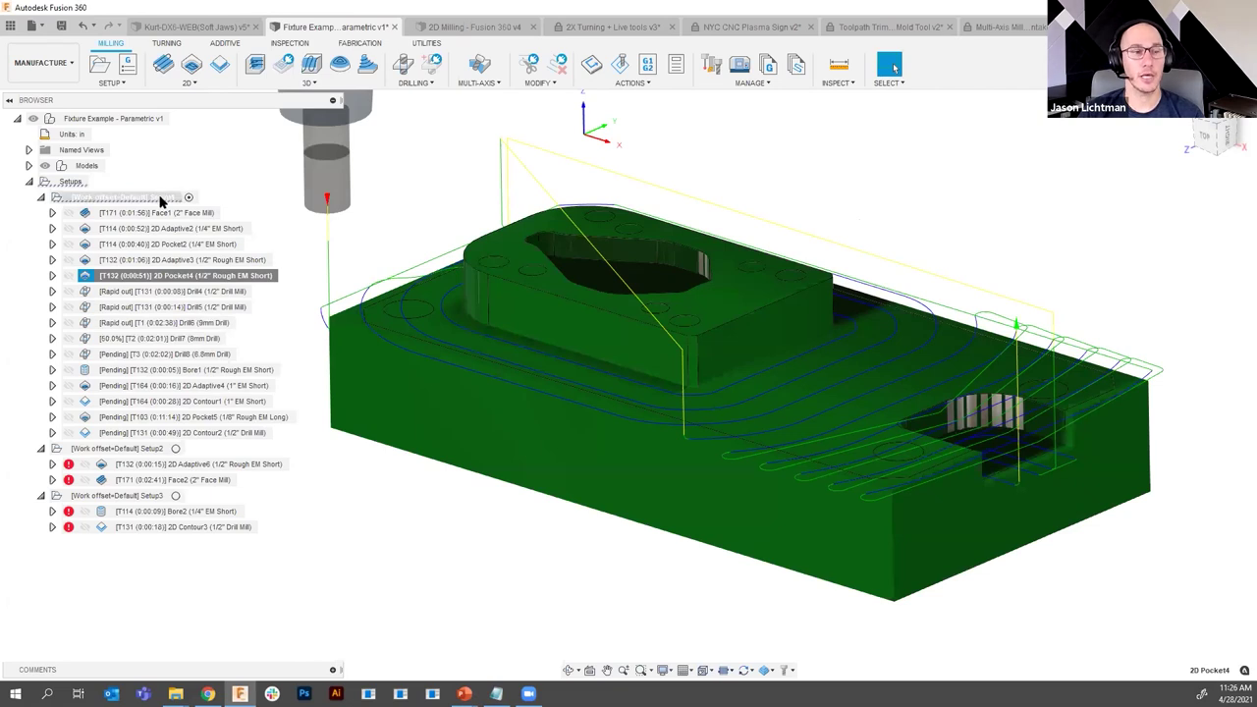
- Simulate all of Setup1's toolpaths on the modified fixture, then close the simulation
click(123, 198)
right_click(123, 197)
key(Escape)
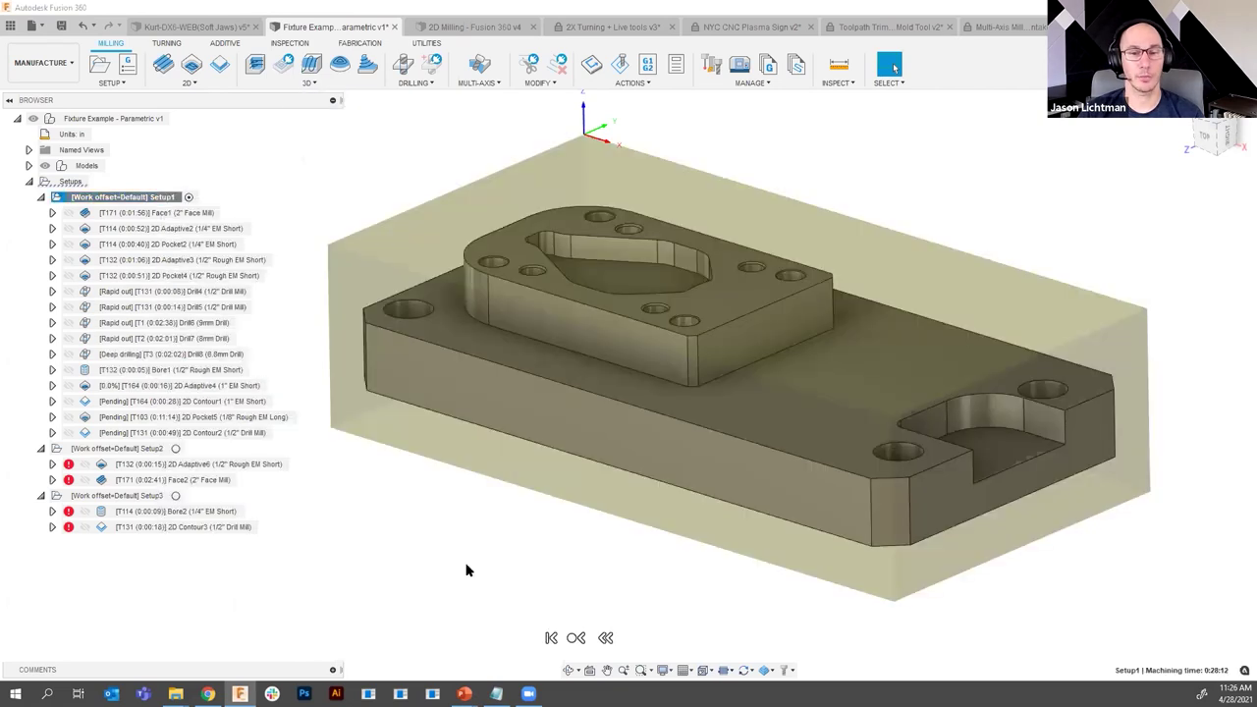
click(629, 618)
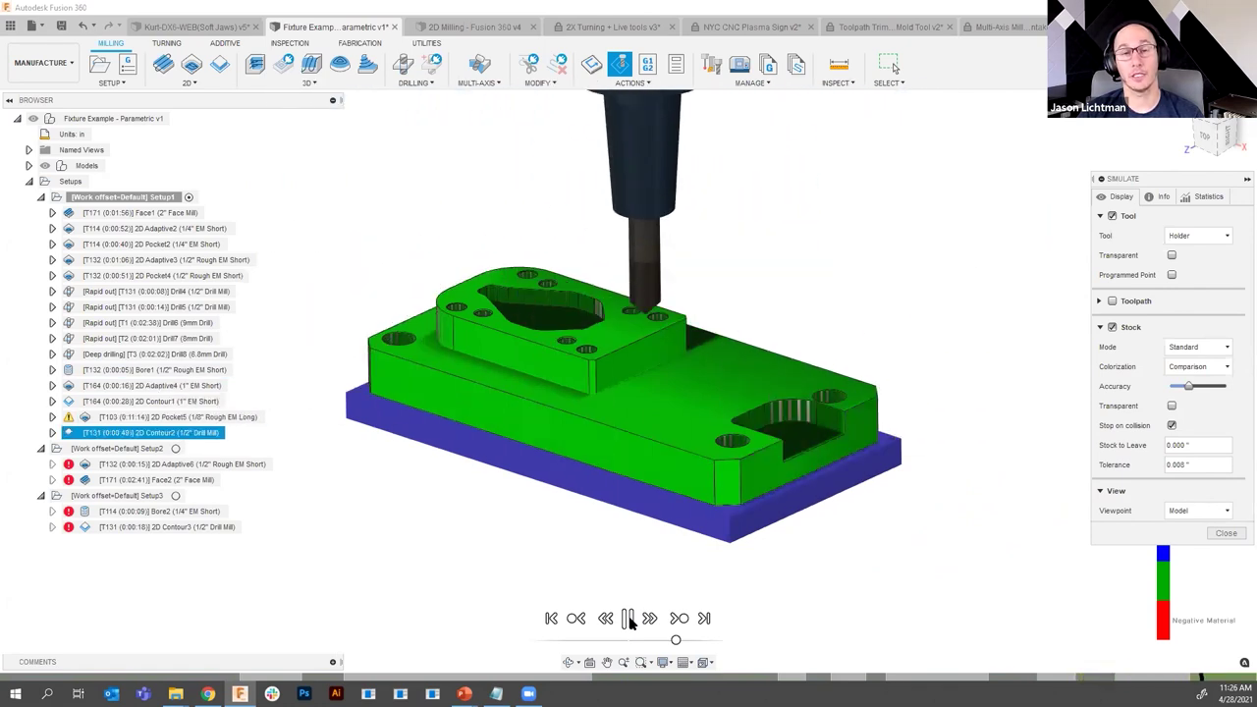
click(628, 618)
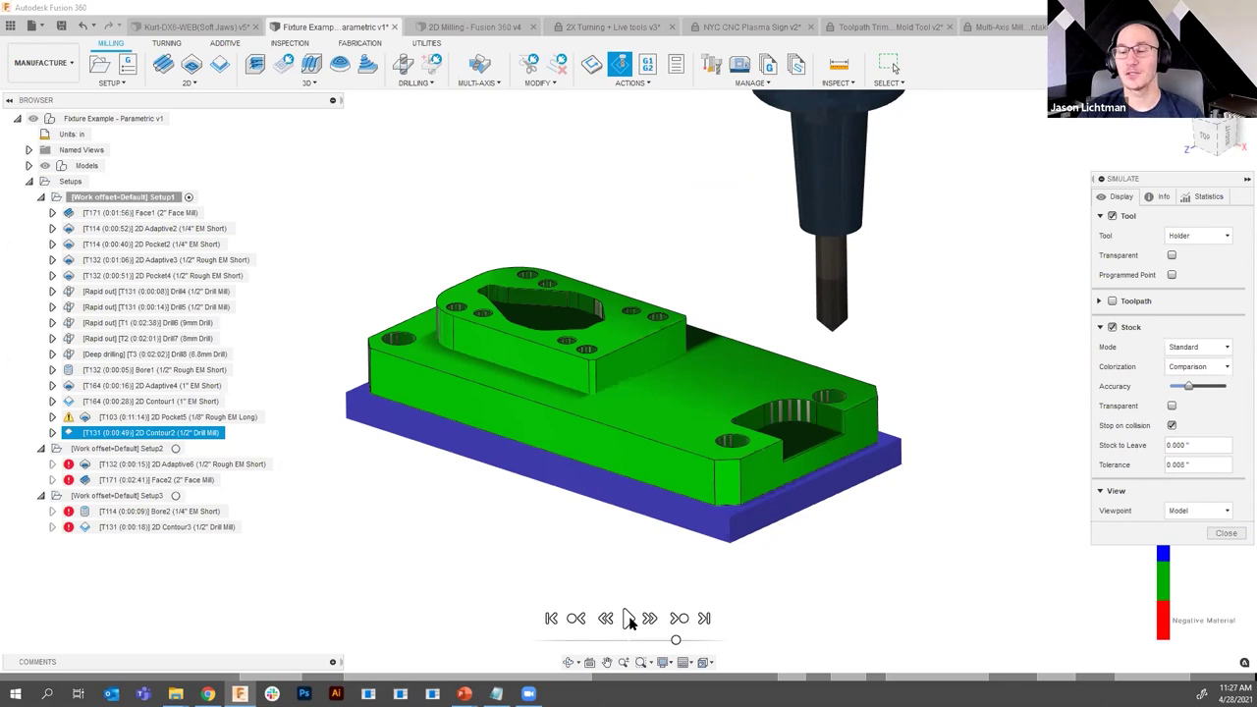
click(1213, 532)
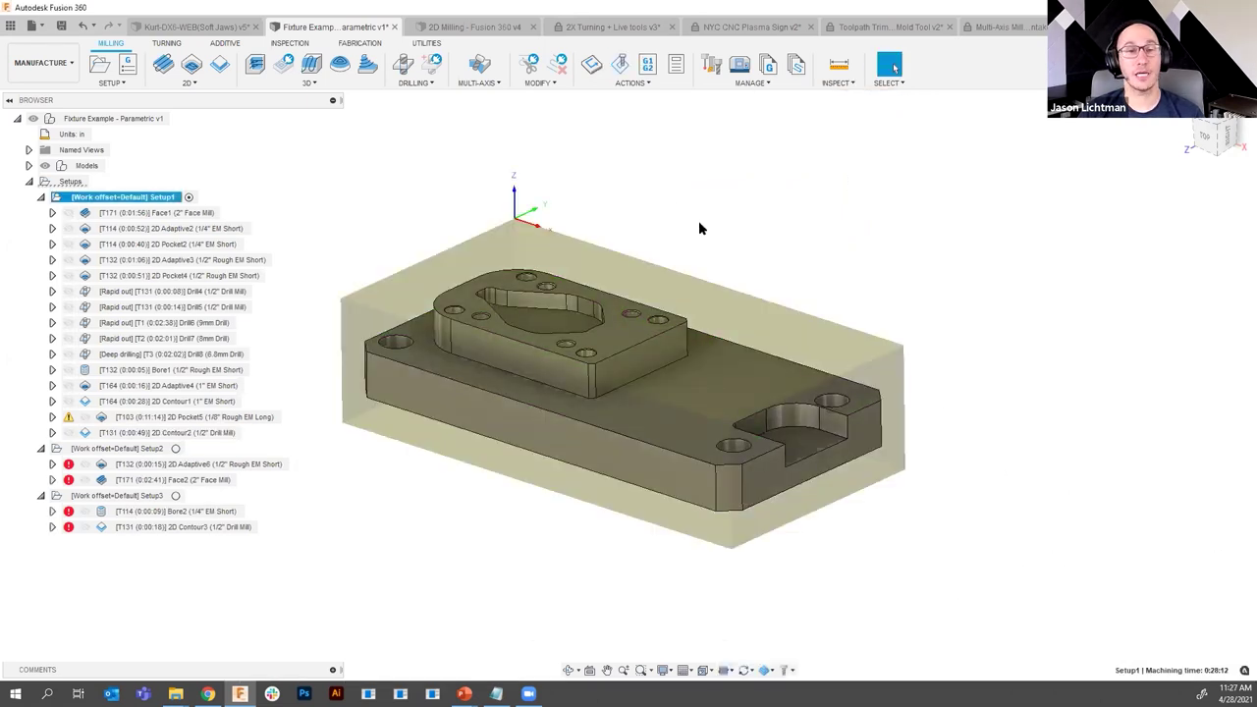
- Switch to the 2D Milling - Fusion 360 design and look up its linked 2D Milling - Solidworks.SLDPRT file in the project data
click(476, 26)
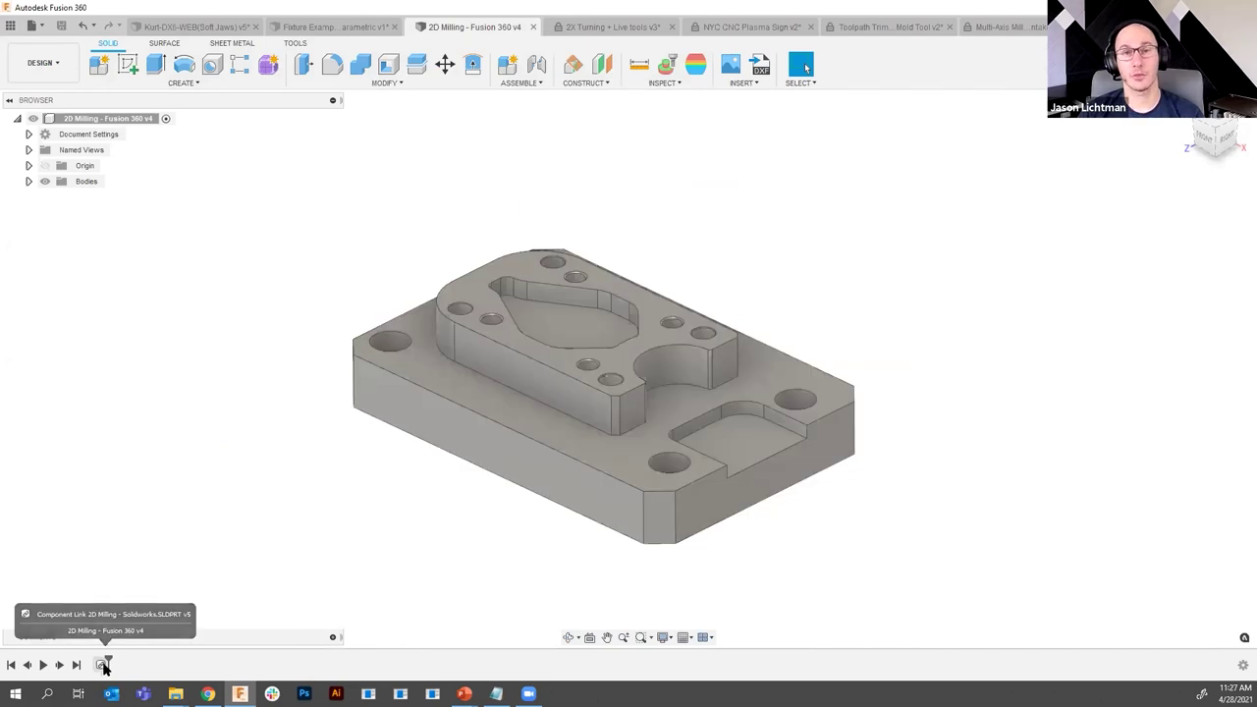
click(9, 25)
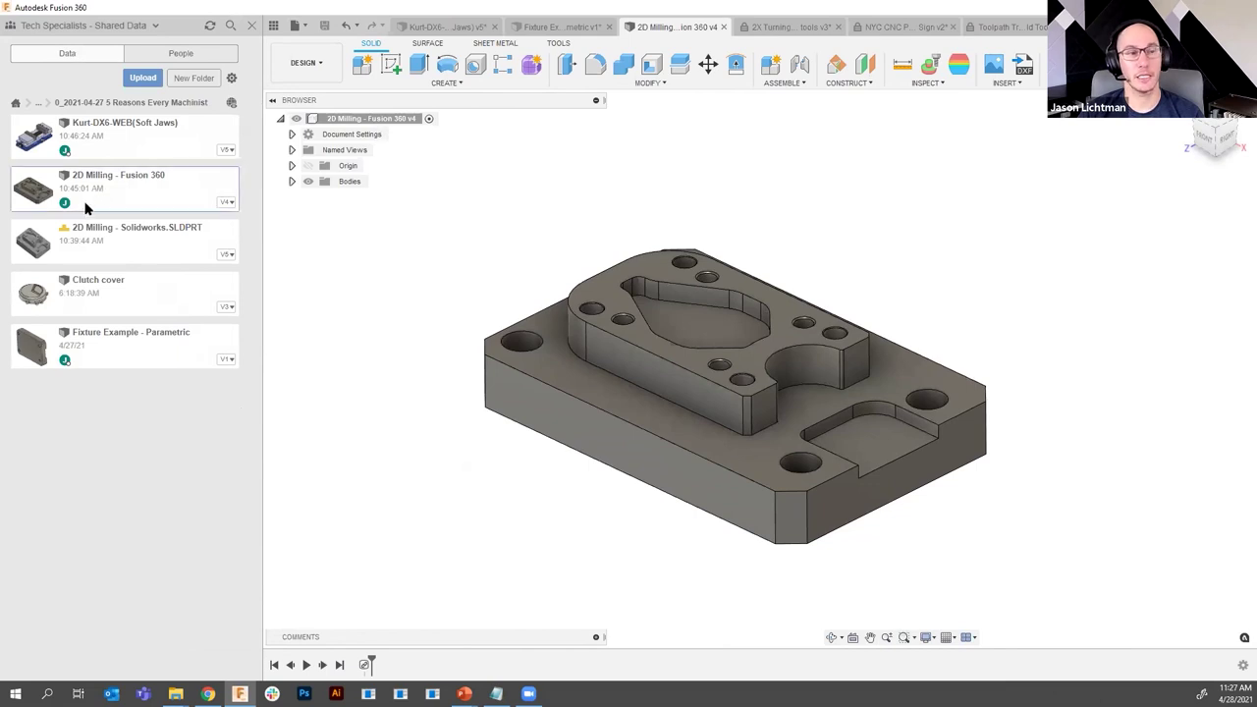
mouse_move(64, 208)
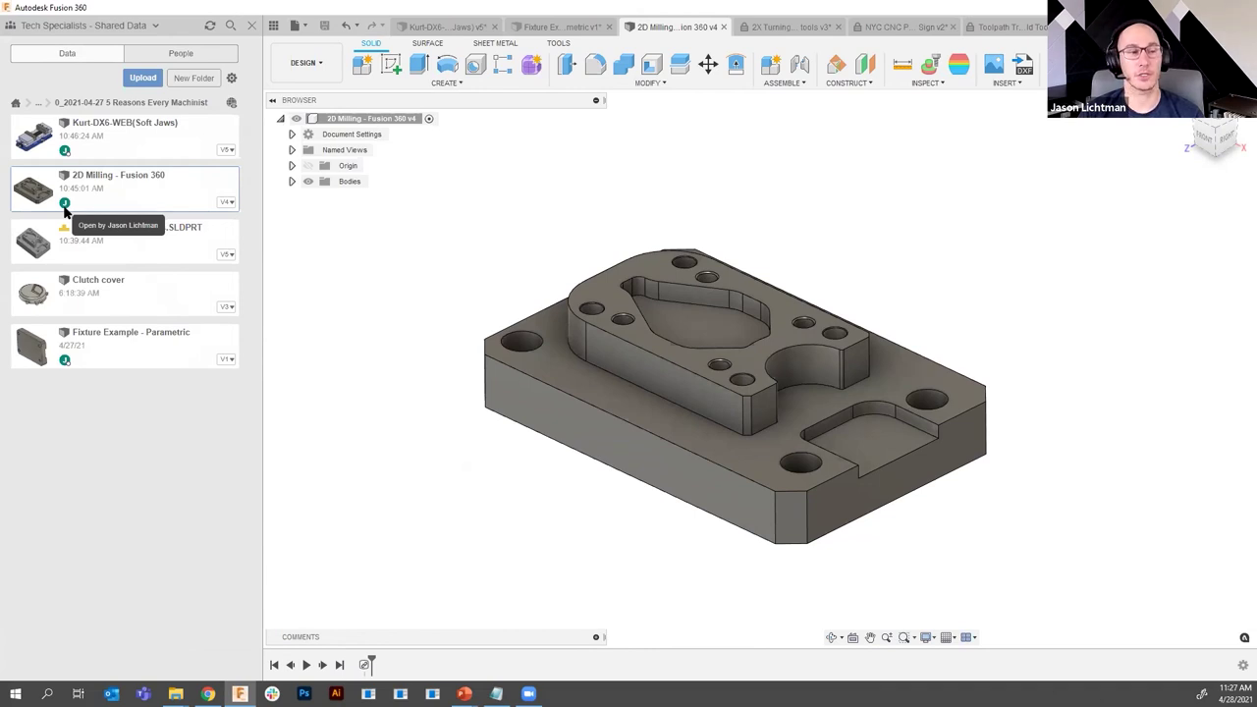
click(84, 245)
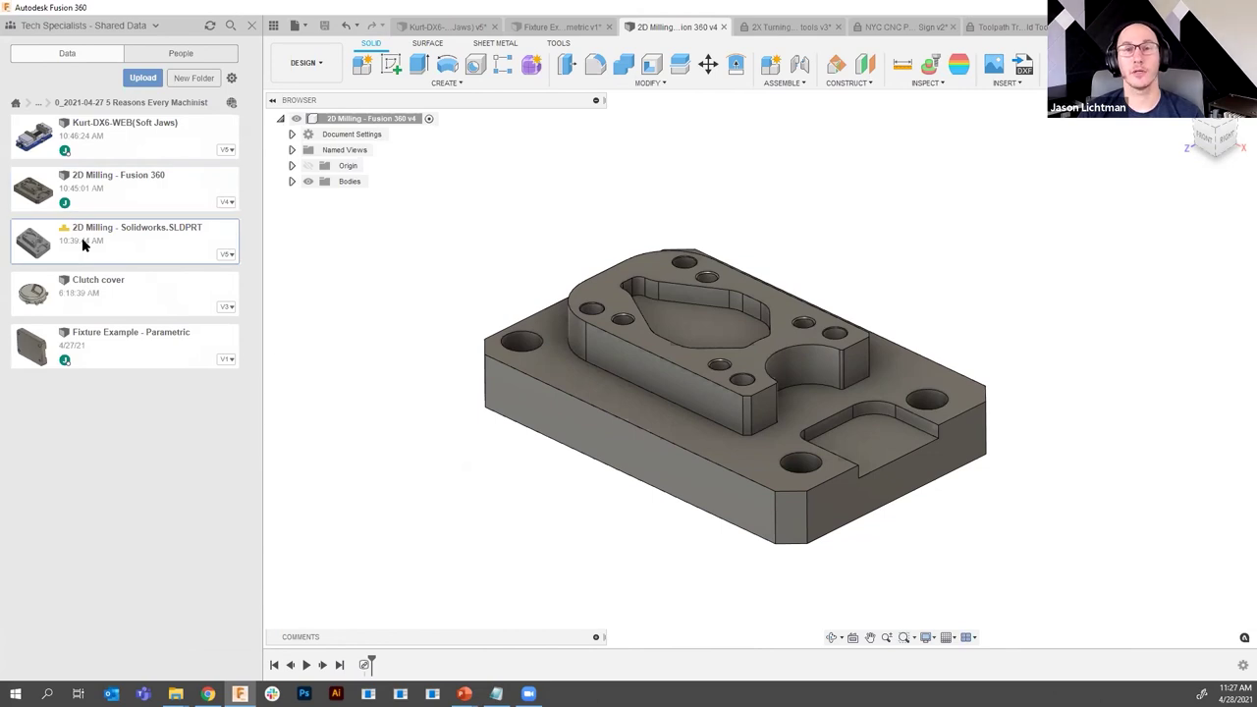
click(251, 26)
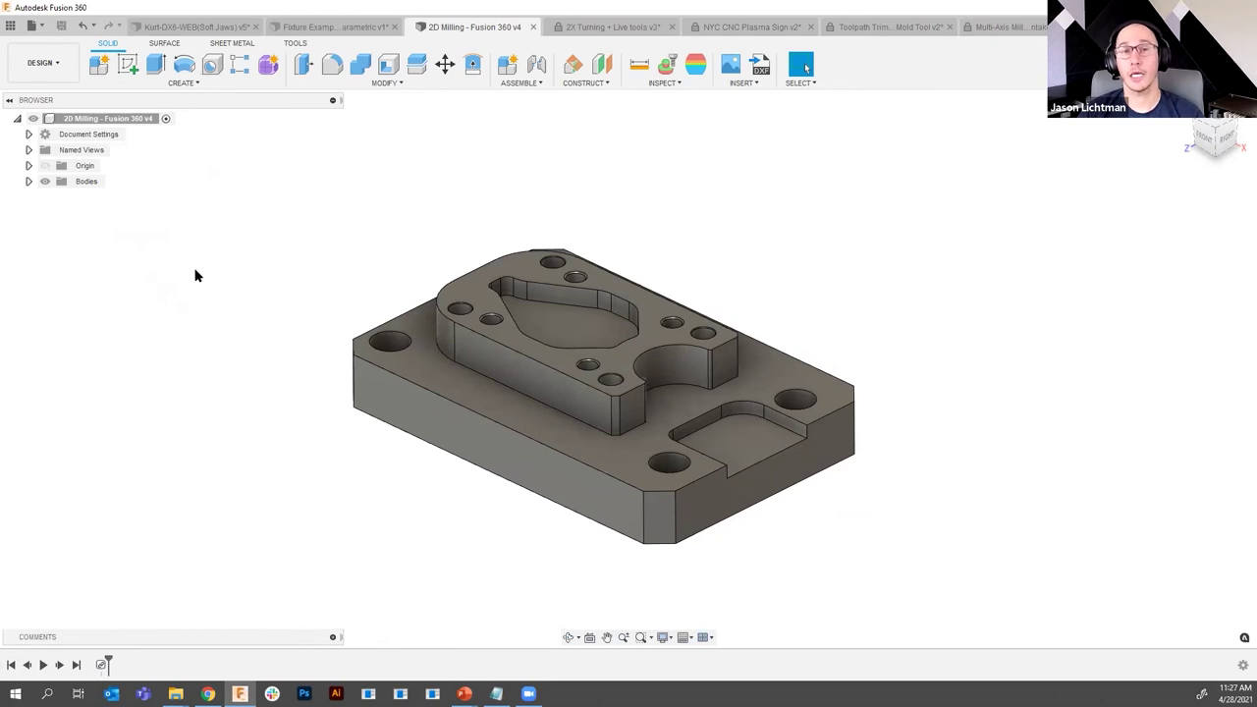
- Go to the Manufacture workspace of the 2D Milling design and simulate all of Setup1's toolpaths
click(44, 62)
click(50, 207)
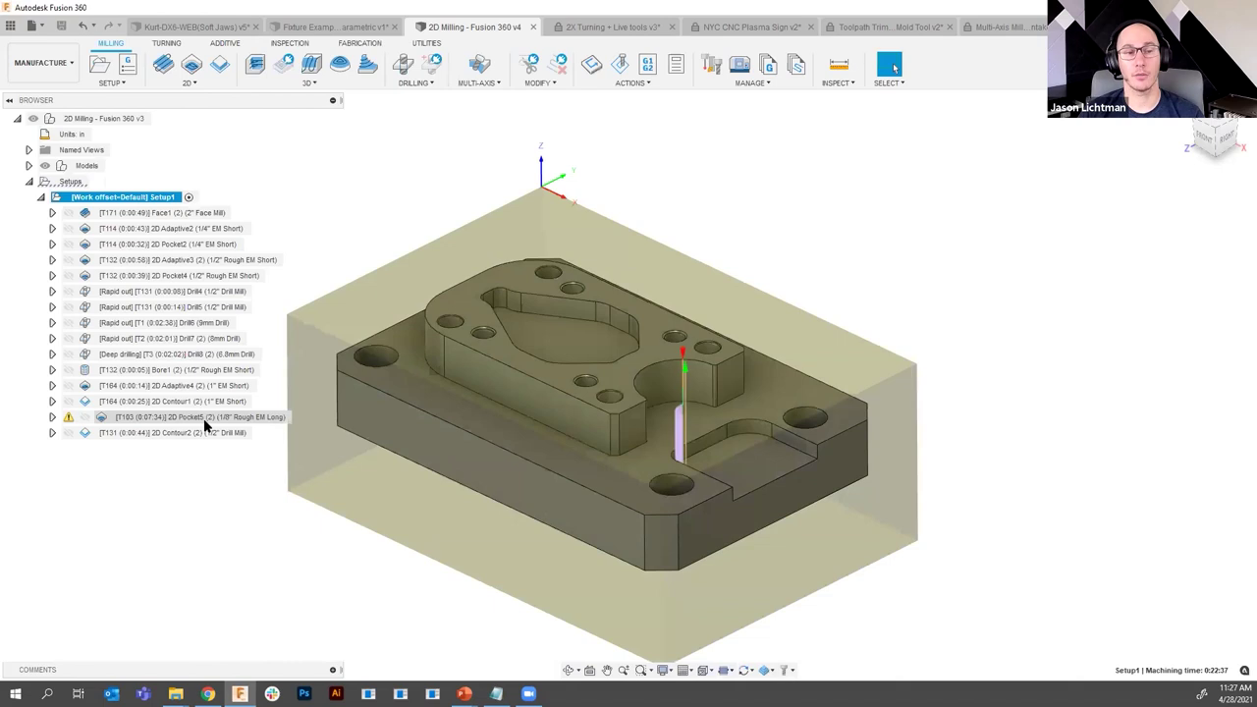
click(171, 197)
right_click(171, 197)
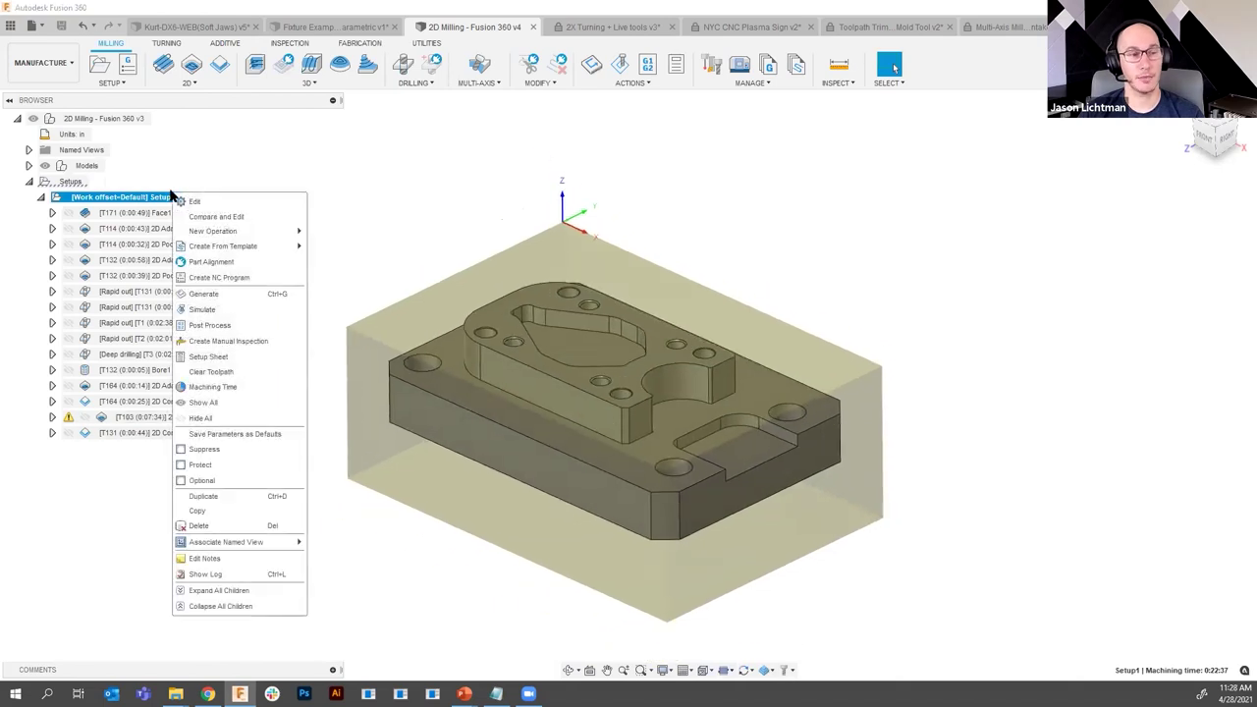
click(214, 310)
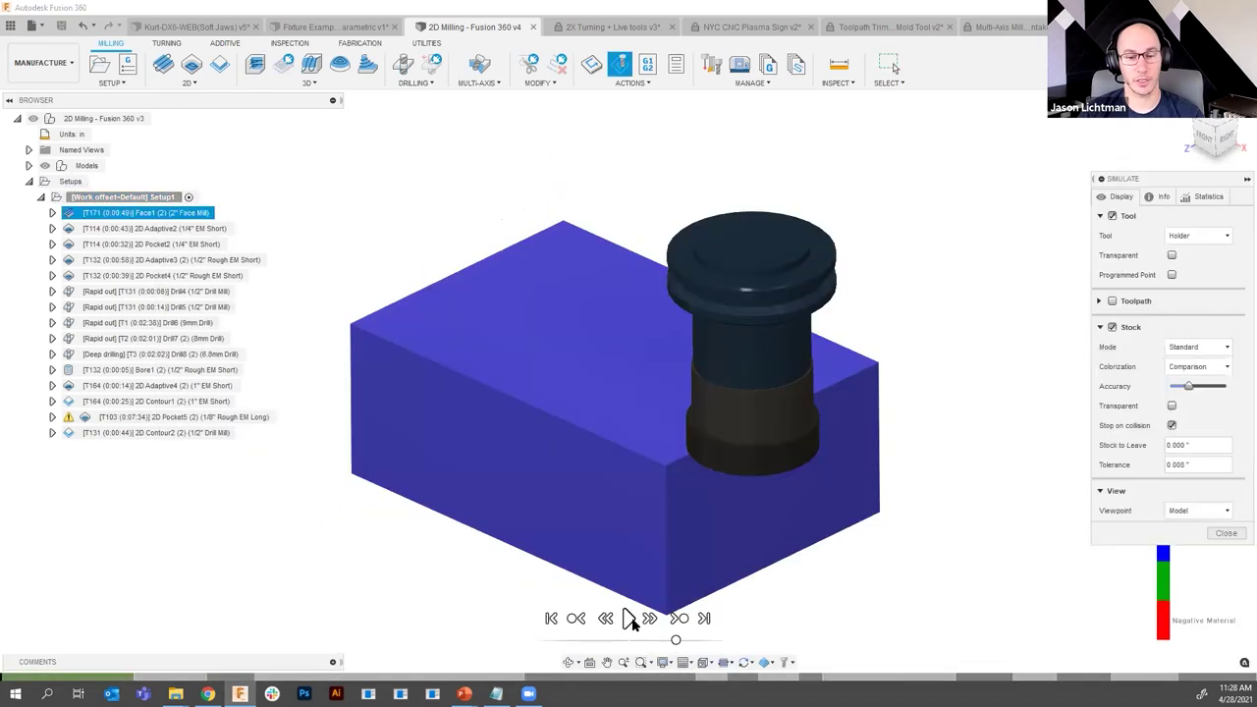
click(629, 618)
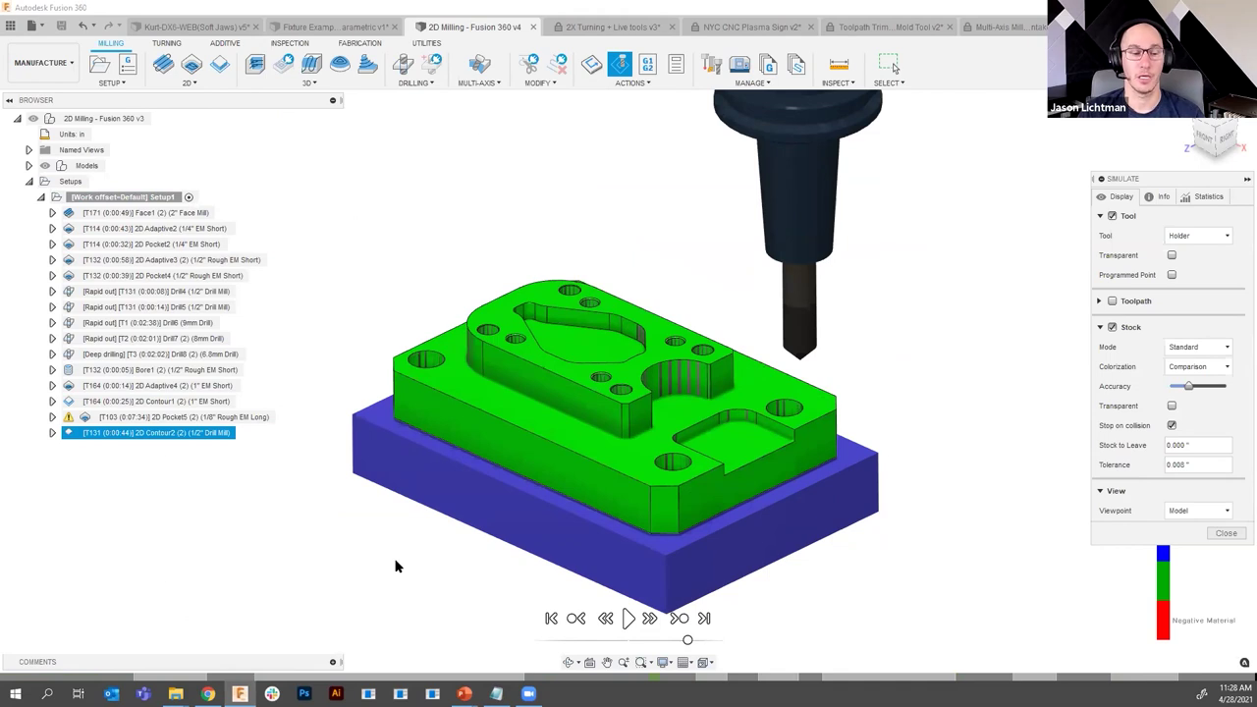
- Switch to File Explorer and try to copy the 2D Milling - Solidworks part from Solidworks_v02 into the 0_2021-04-27 5 Reasons Every Machinist folder
mouse_move(174, 693)
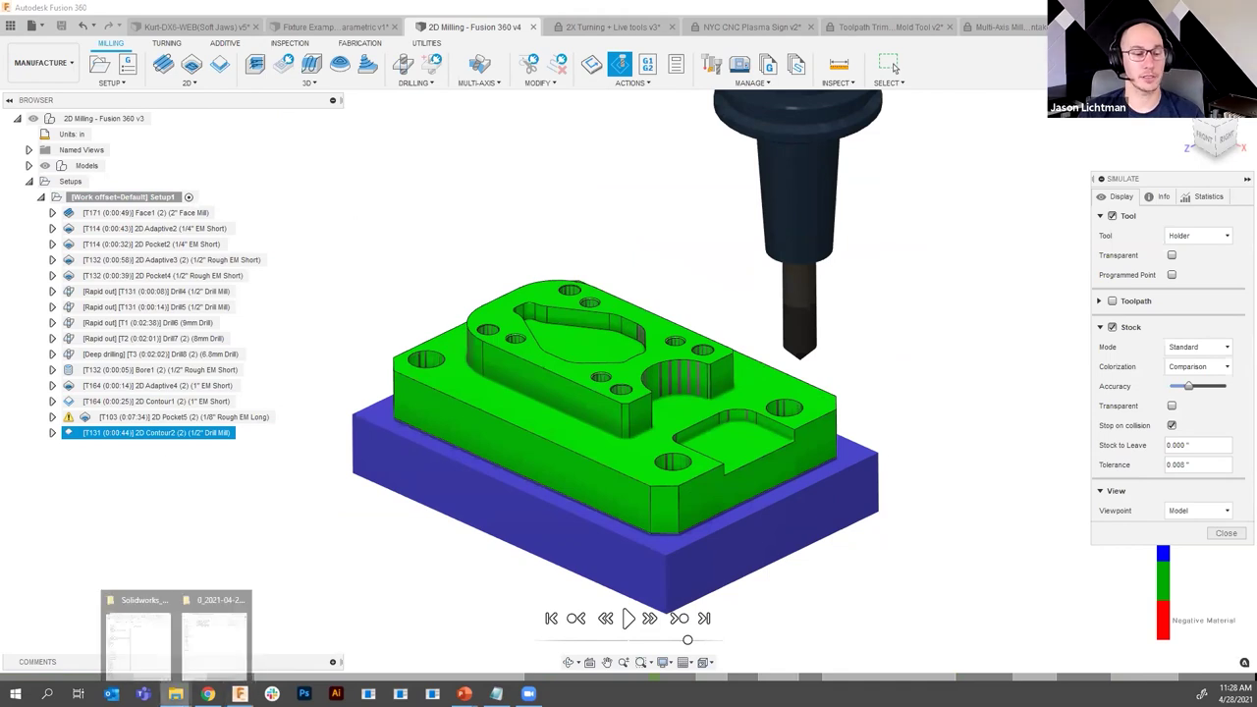
click(157, 650)
click(224, 647)
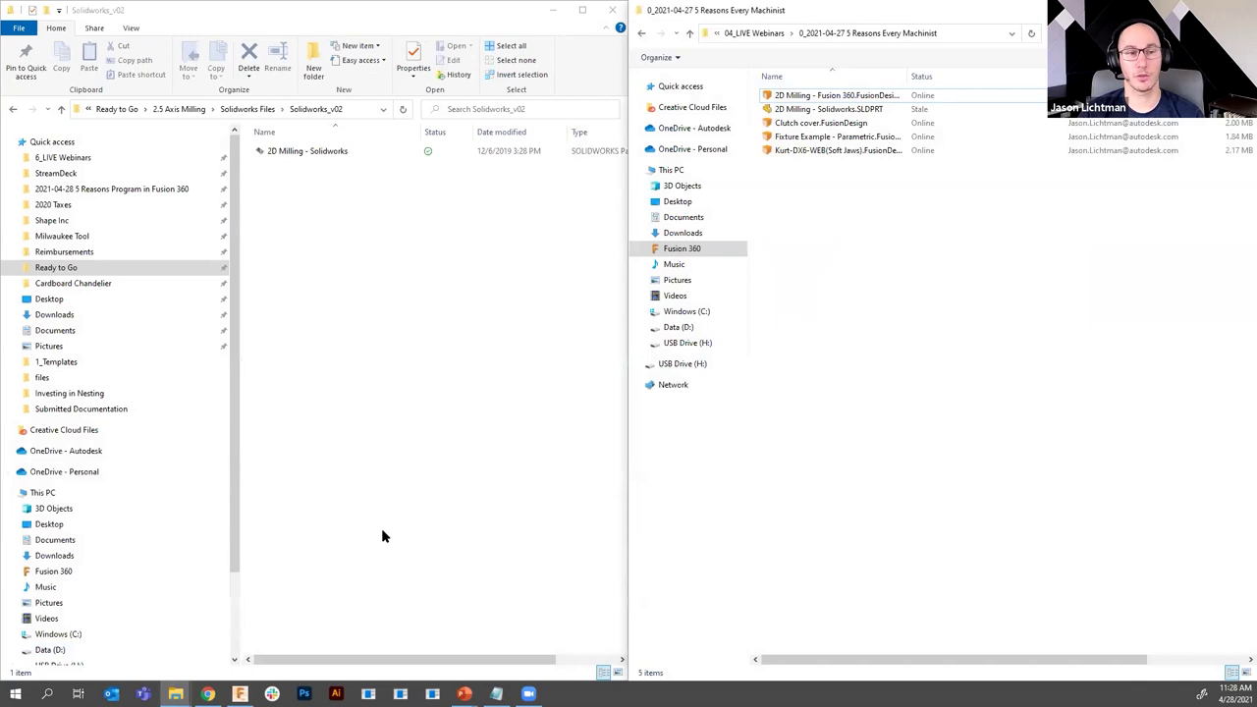
click(309, 151)
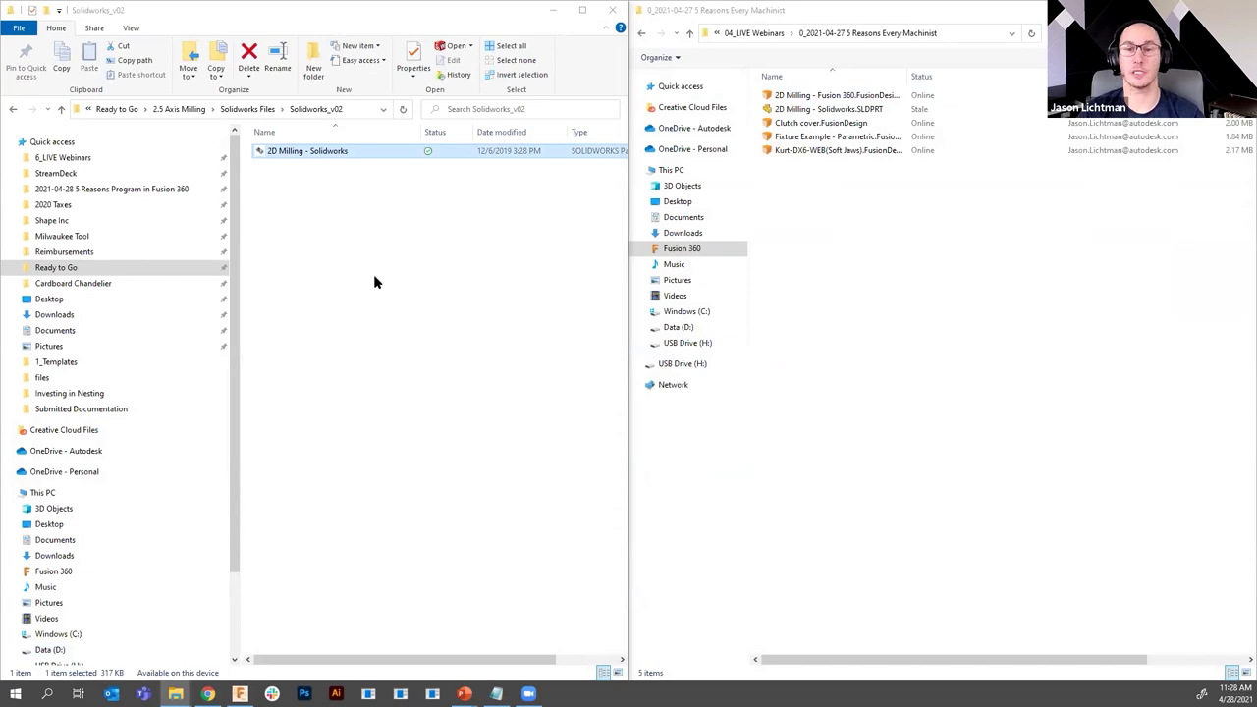
click(899, 273)
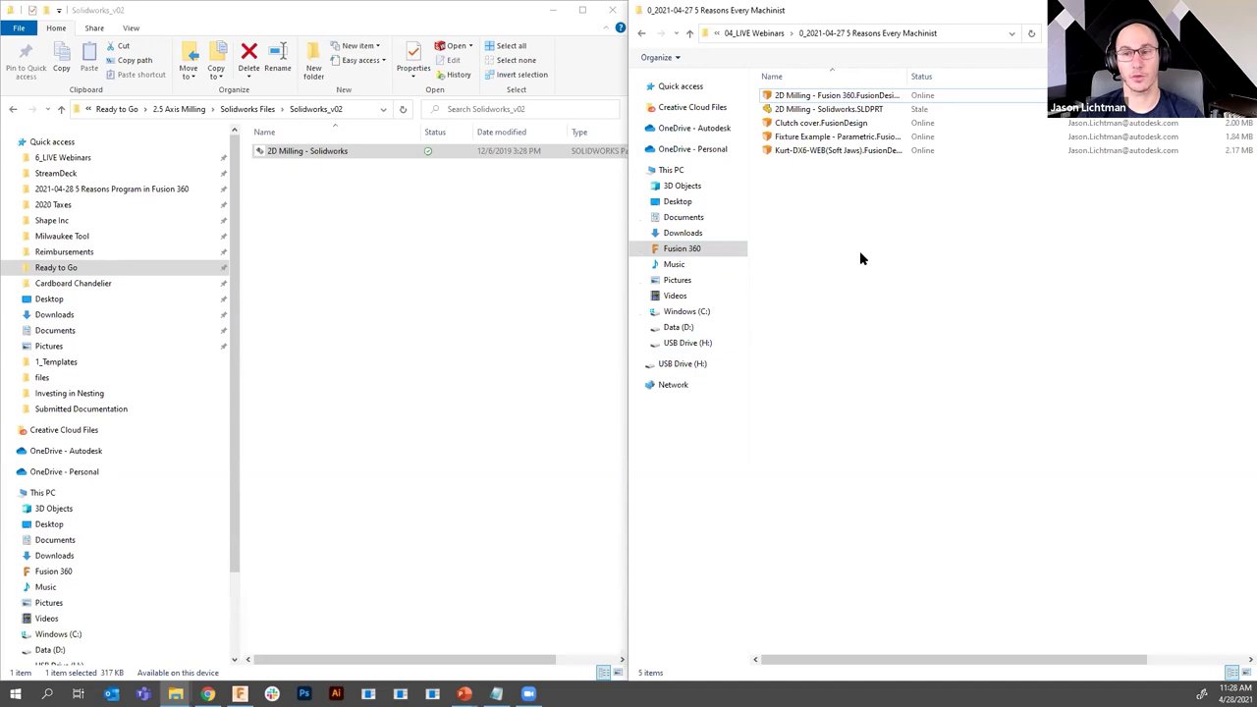
click(346, 156)
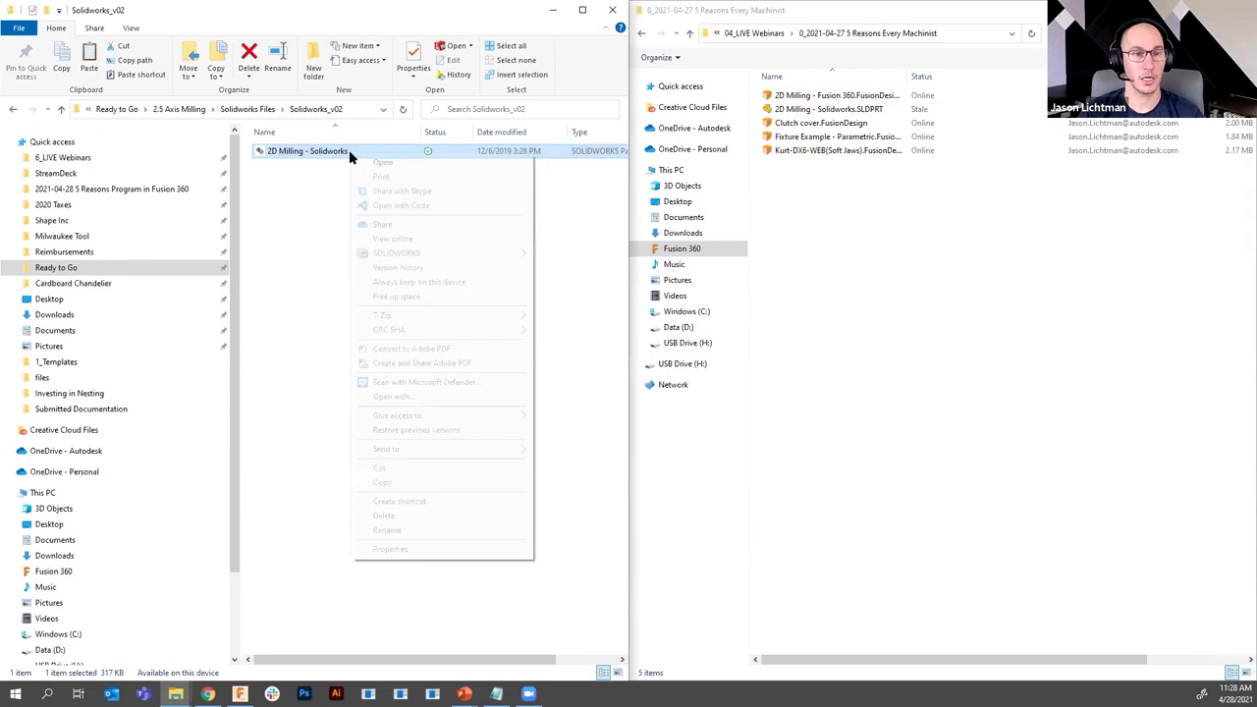
right_click(349, 153)
click(382, 482)
click(909, 278)
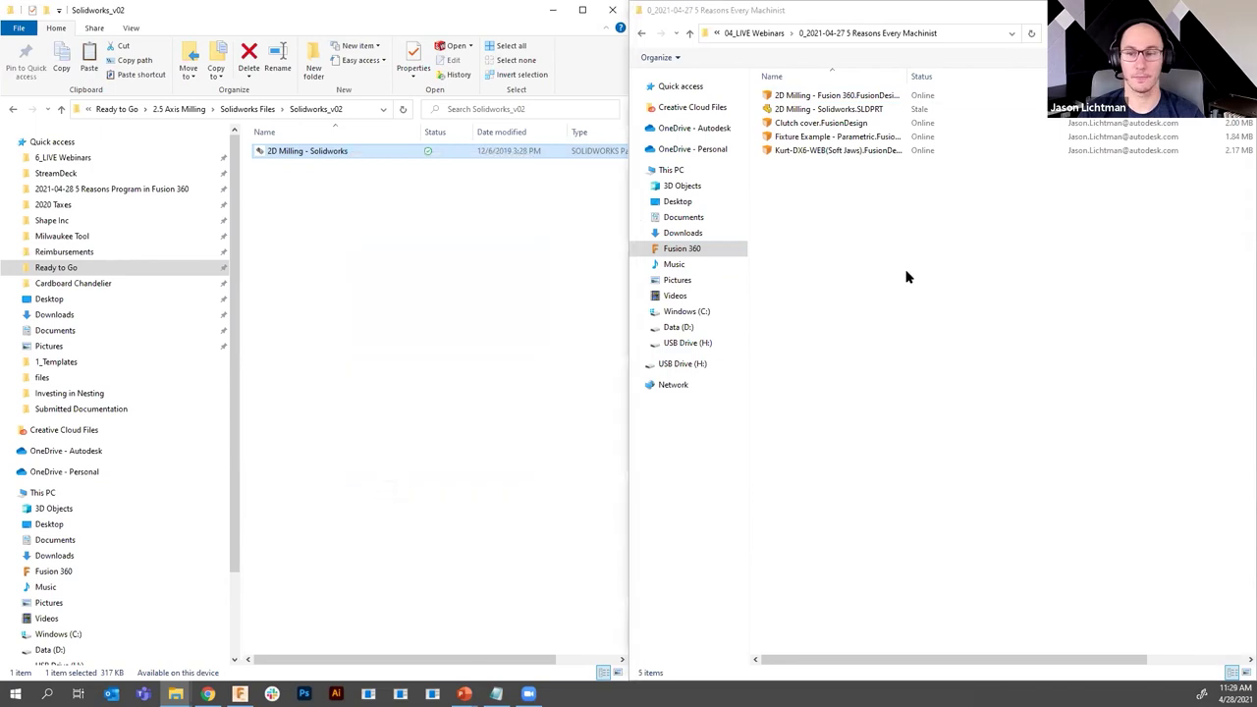
key(ctrl+v)
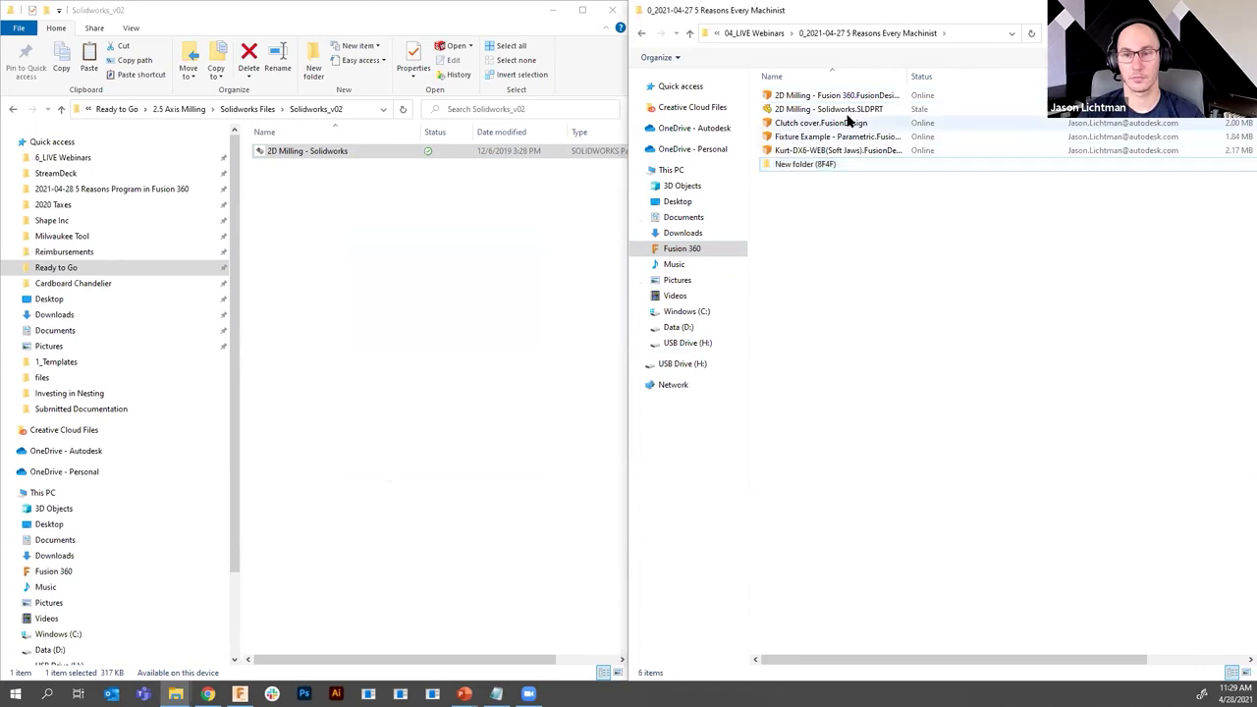
- Switch back to Fusion 360, refresh the project data, and promote version 4 of 2D Milling - Solidworks.SLDPRT to the current version
click(240, 694)
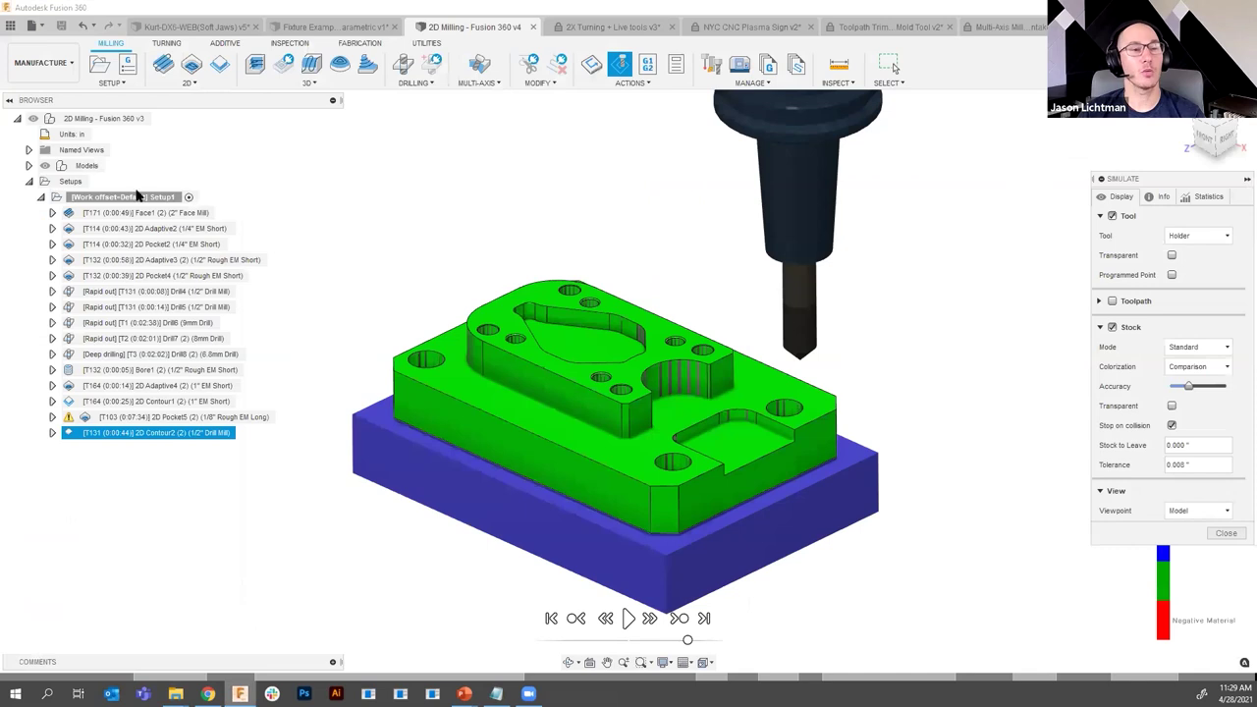
click(15, 25)
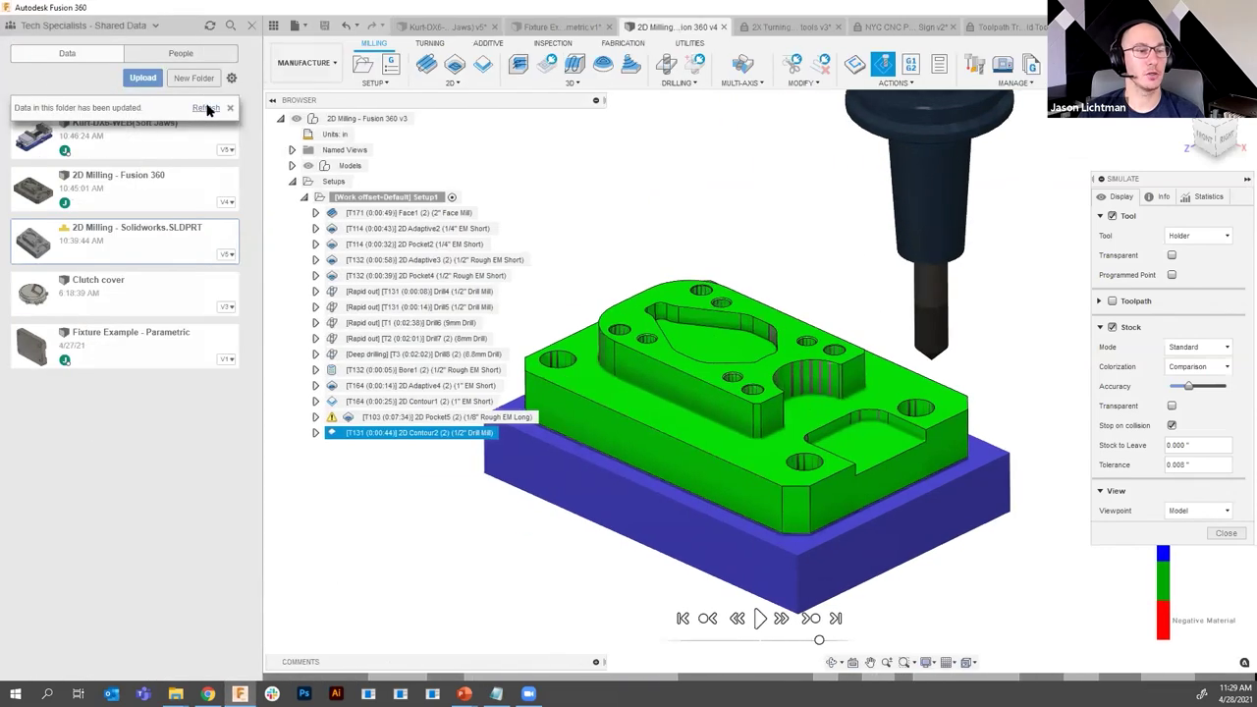
click(205, 108)
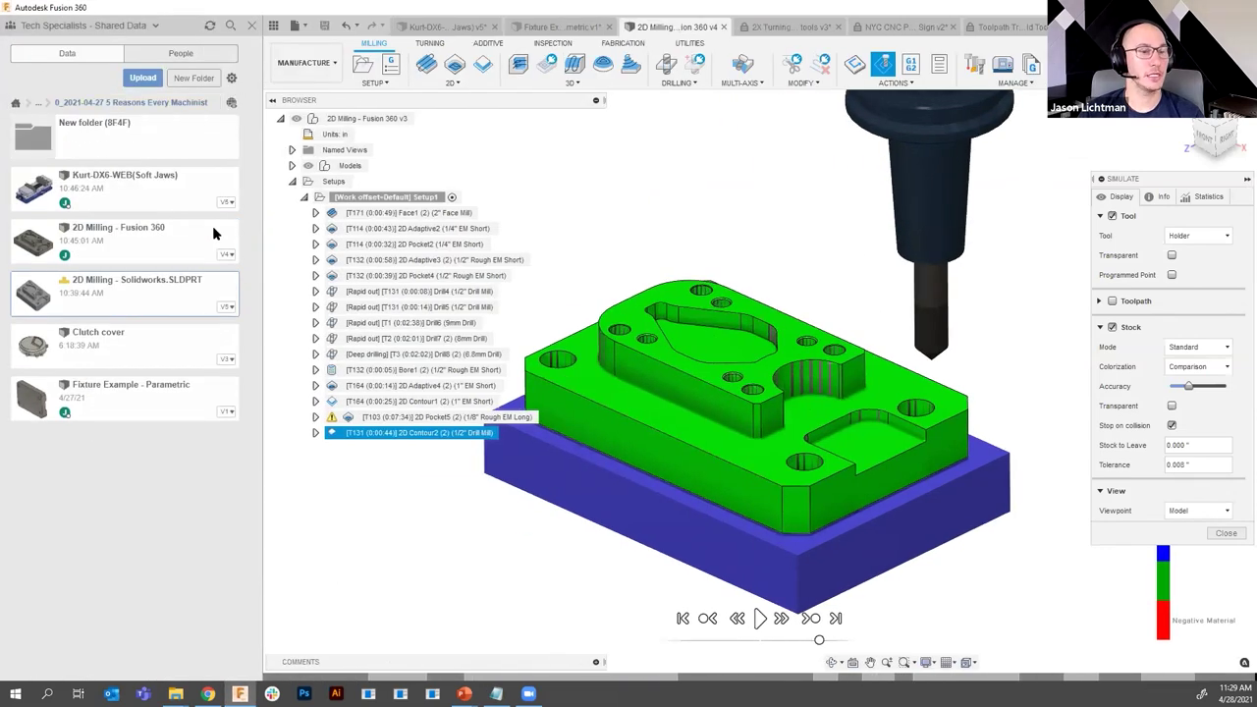
click(226, 308)
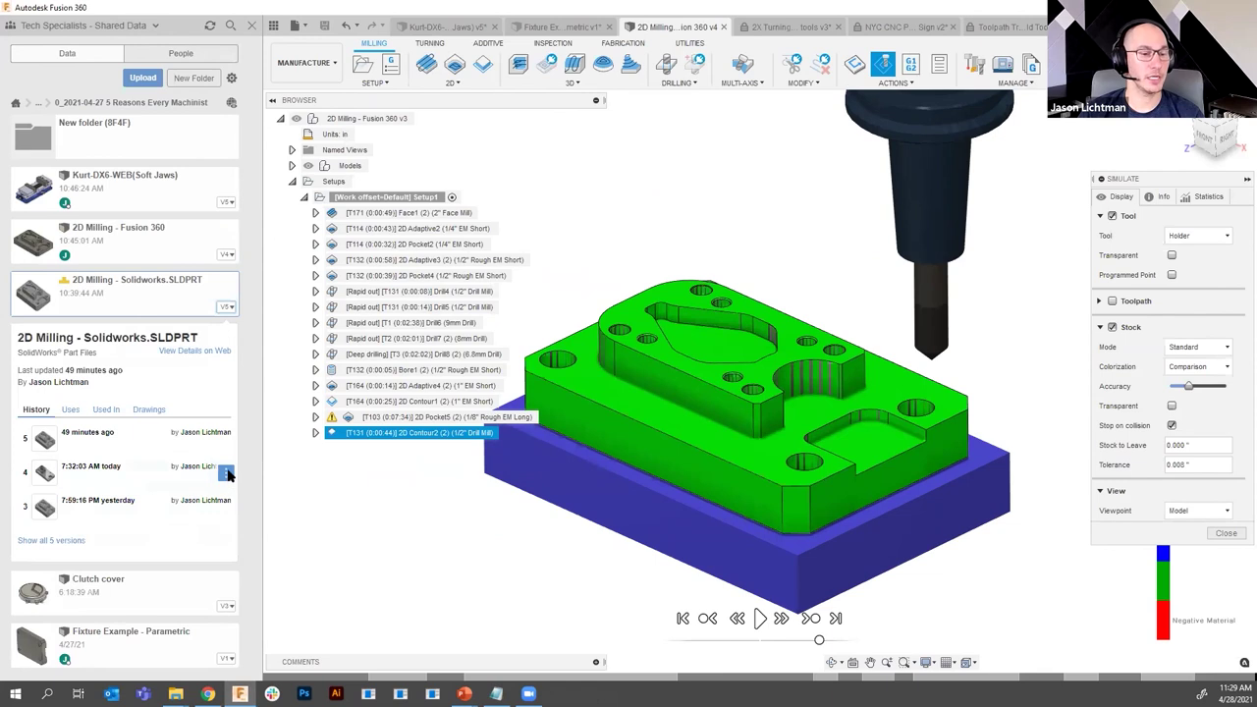
click(226, 473)
click(216, 502)
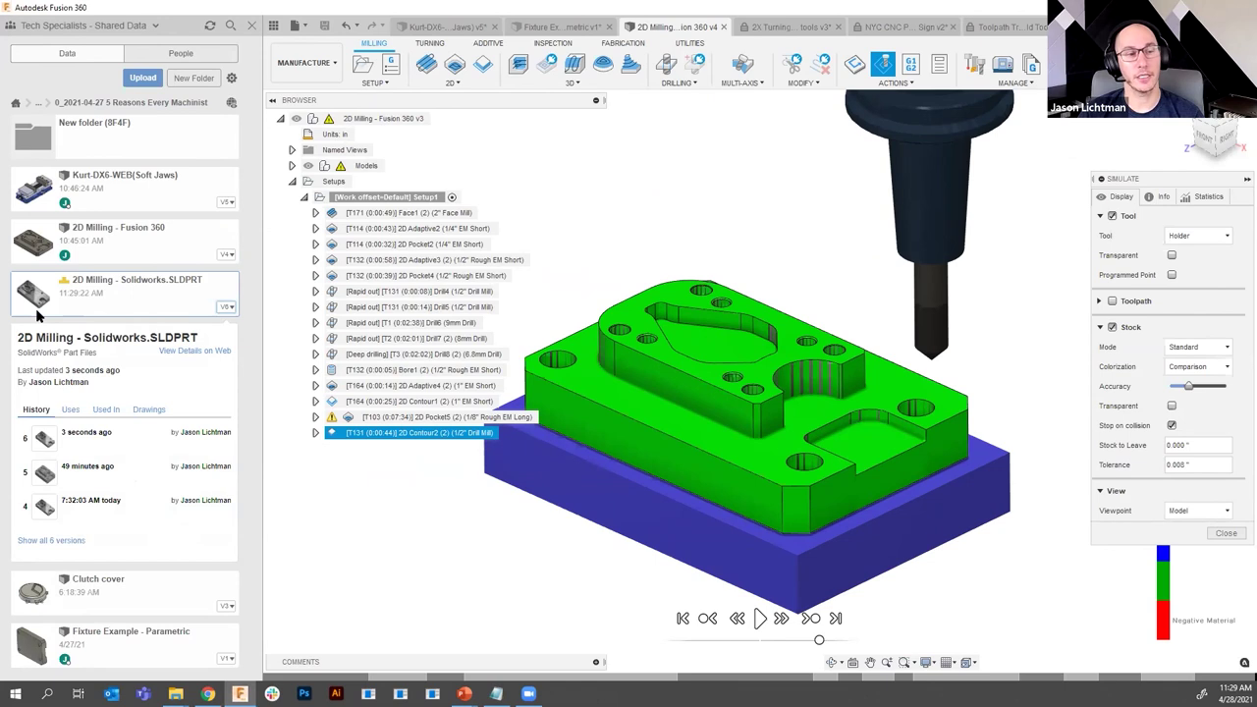
- Close the project data, return to the Design workspace, and update the linked SolidWorks part to its newest version
click(250, 24)
click(41, 61)
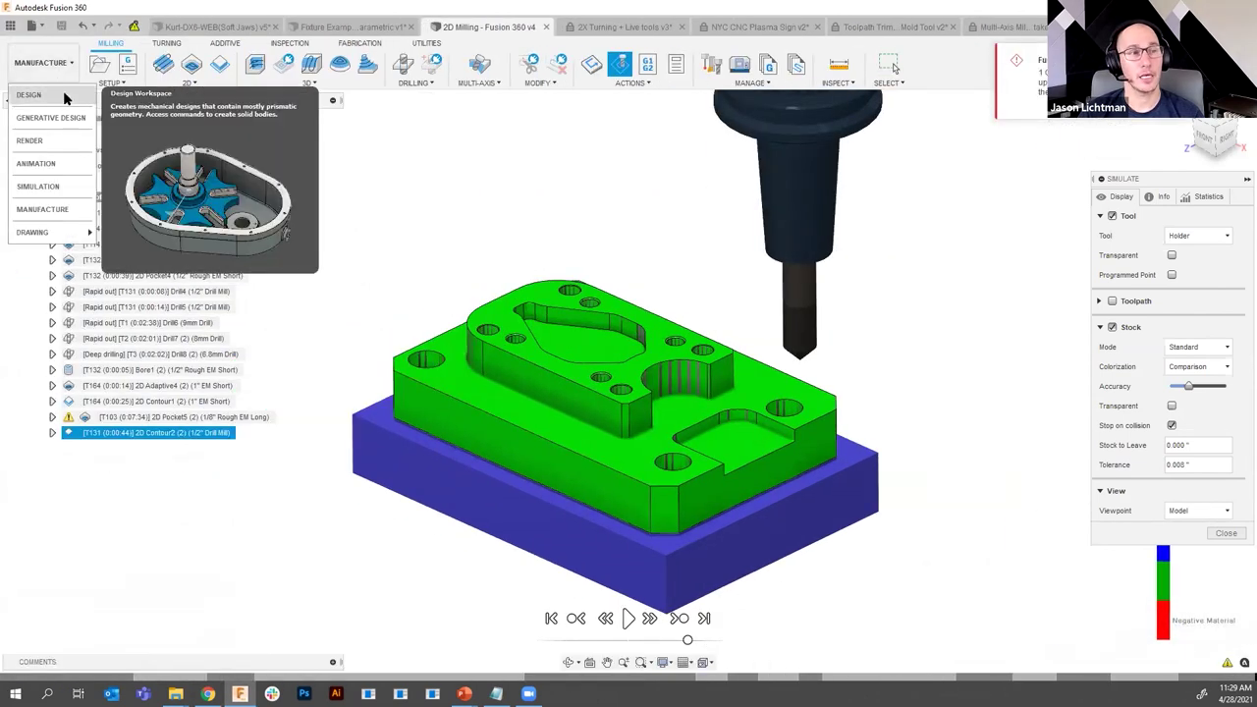
click(29, 94)
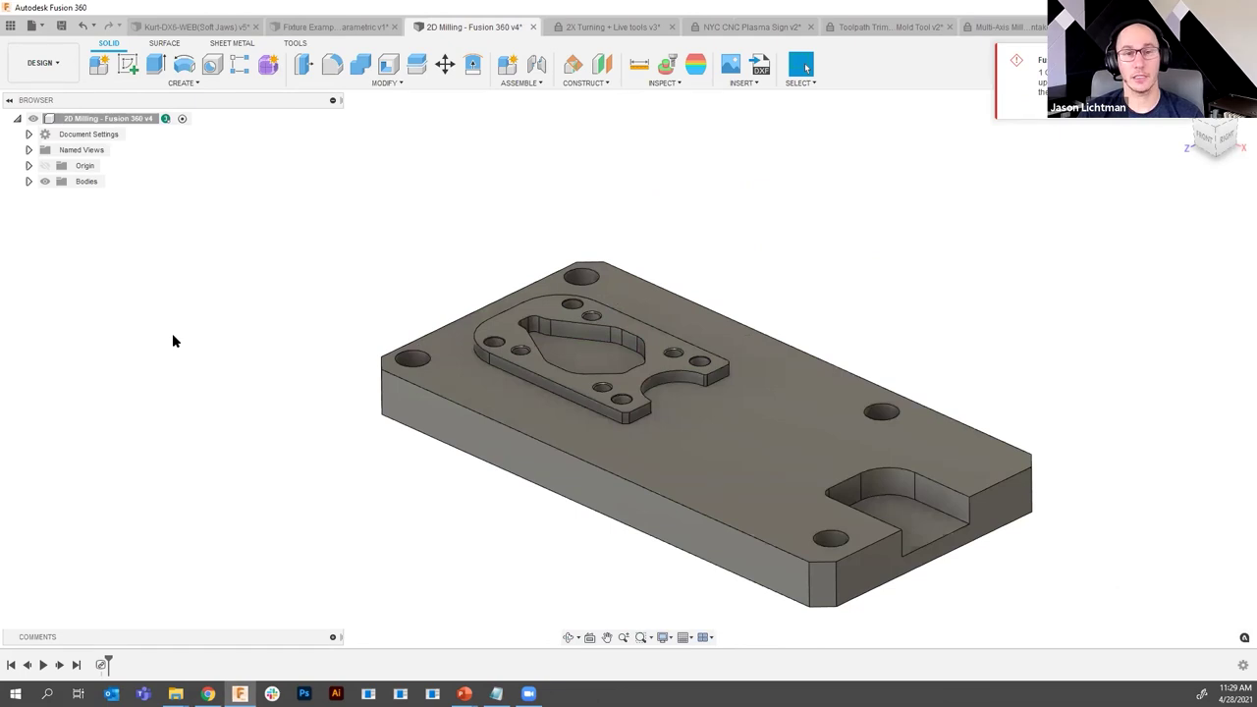
- Go to the Manufacture workspace and regenerate all of Setup1's outdated toolpaths for the updated part
click(43, 62)
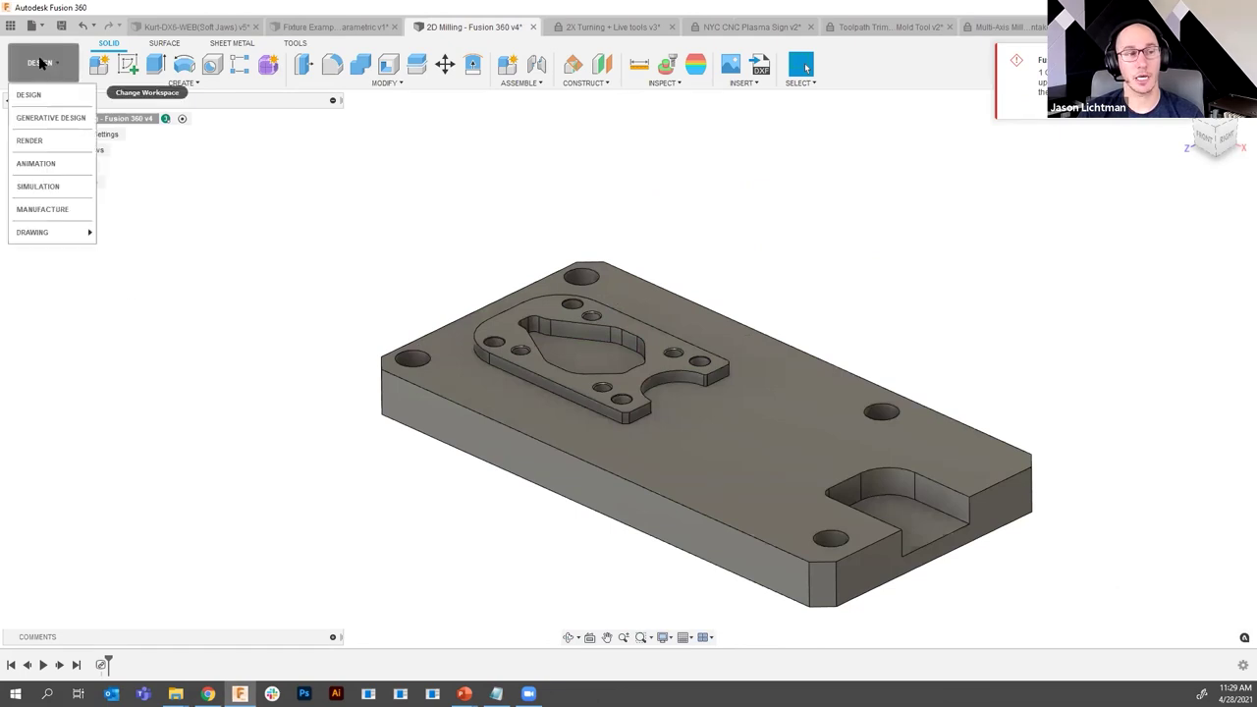
click(39, 209)
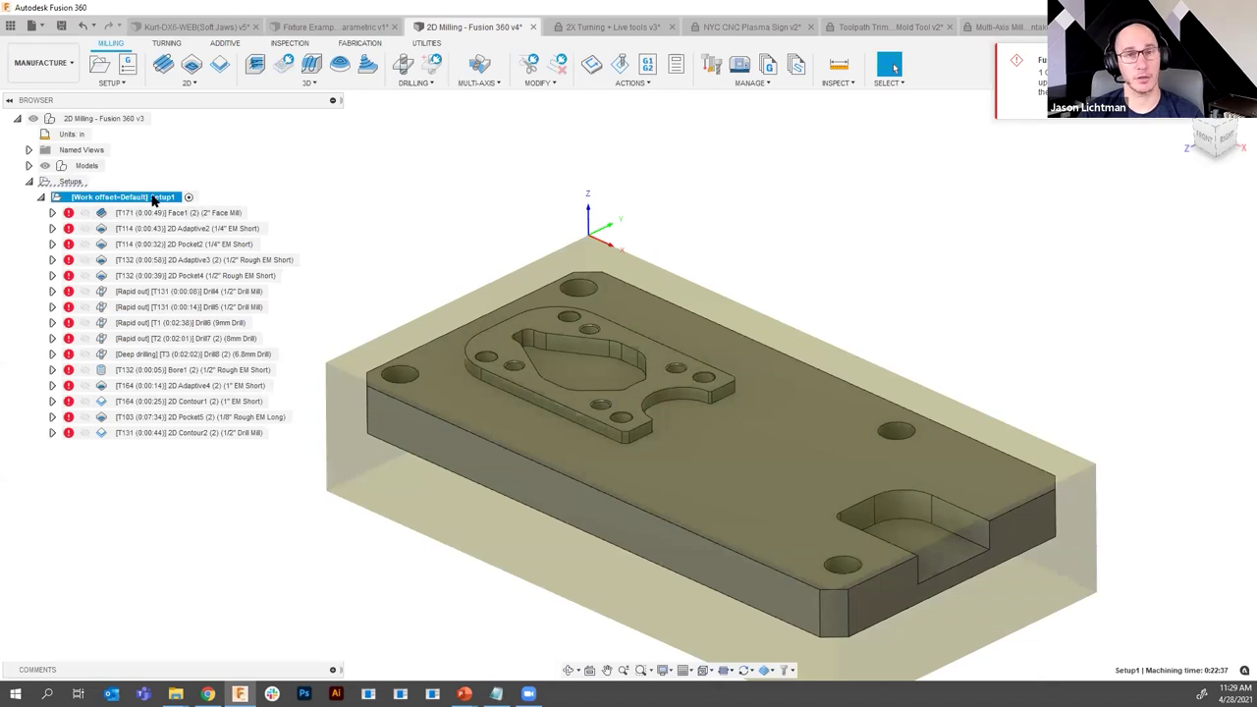
right_click(153, 199)
click(209, 300)
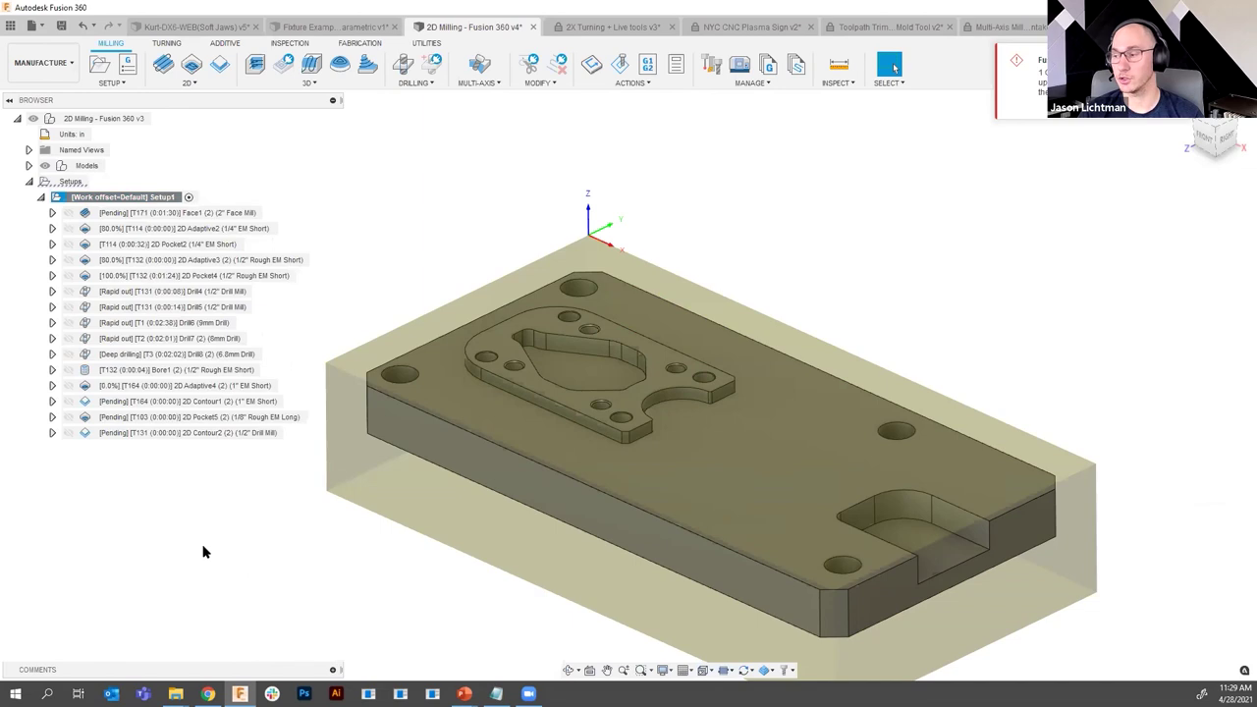
right_click(134, 201)
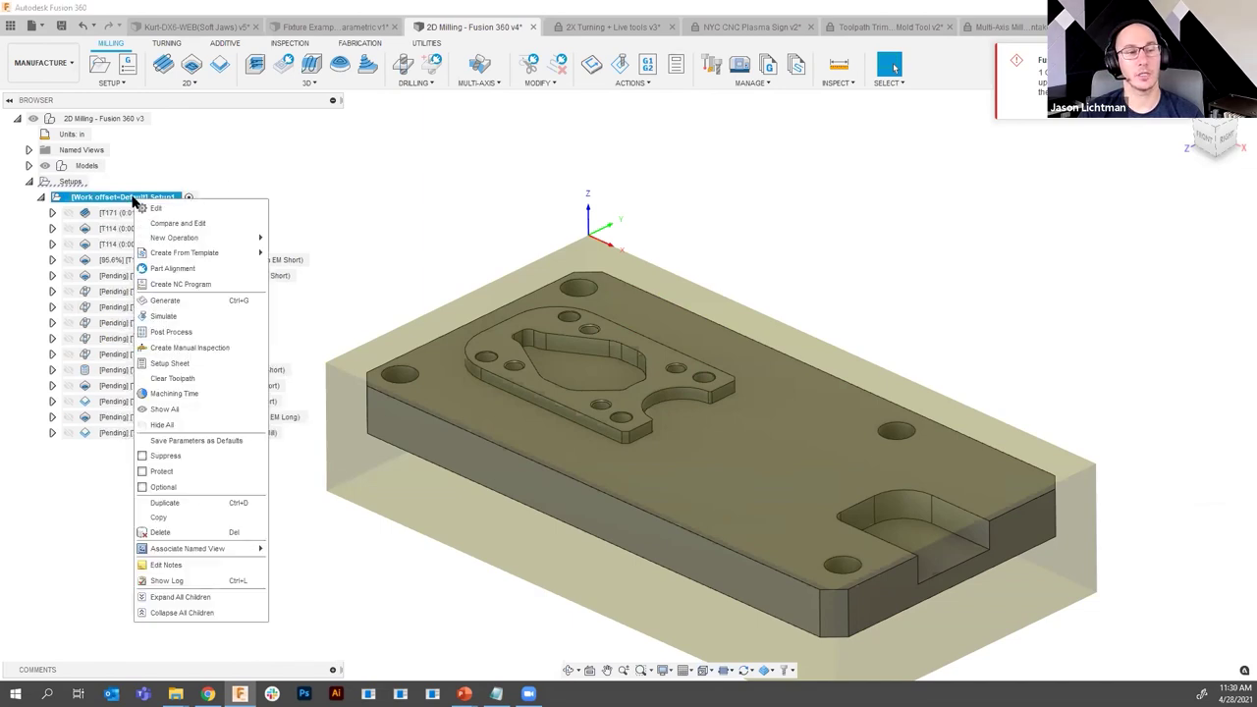
click(293, 192)
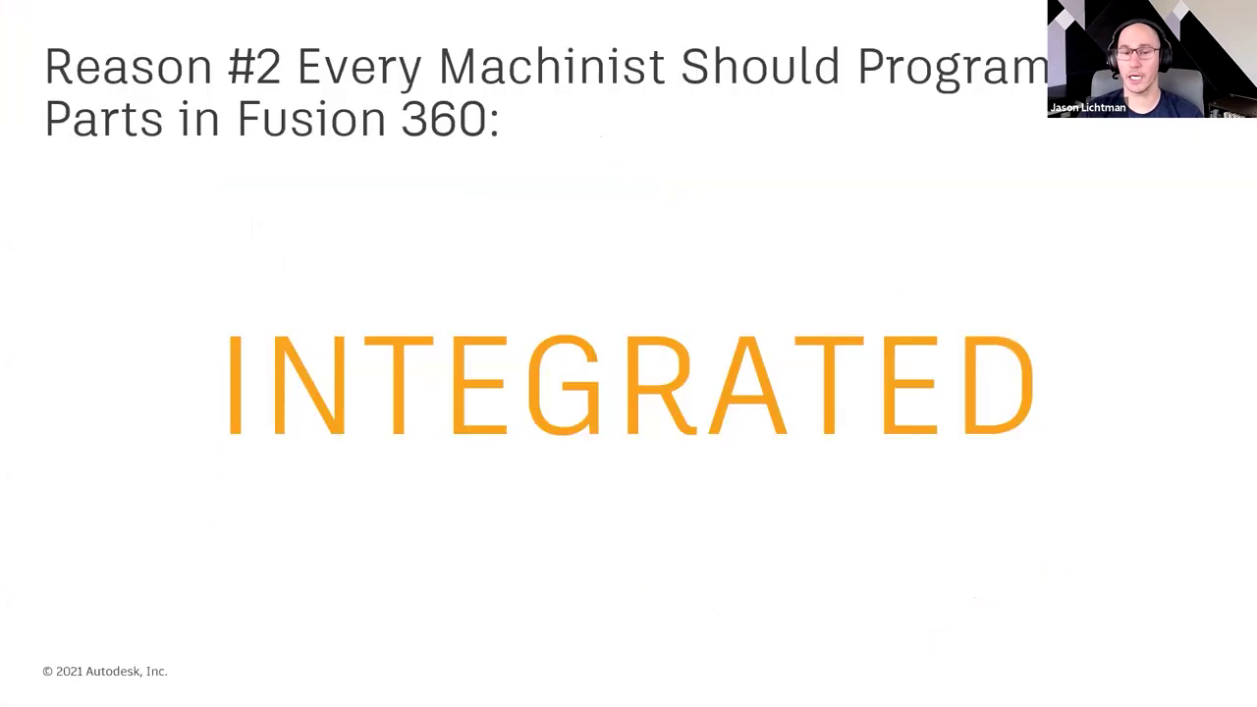
key(Right)
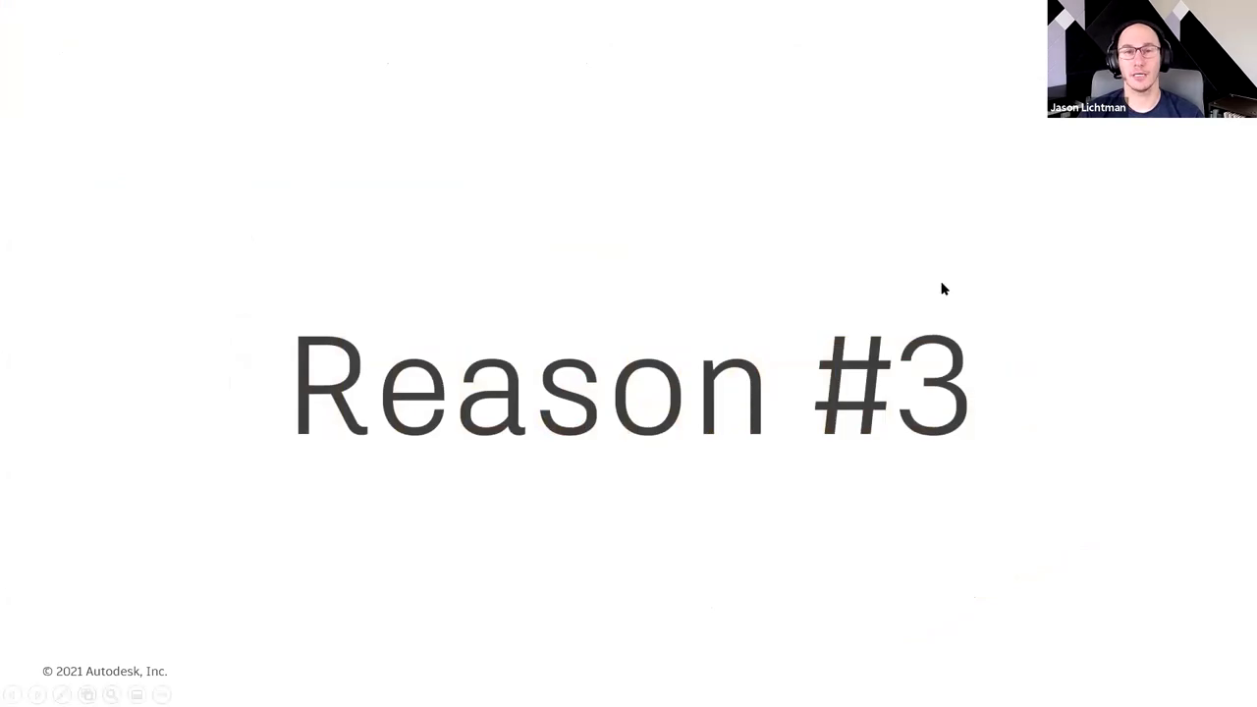
key(Right)
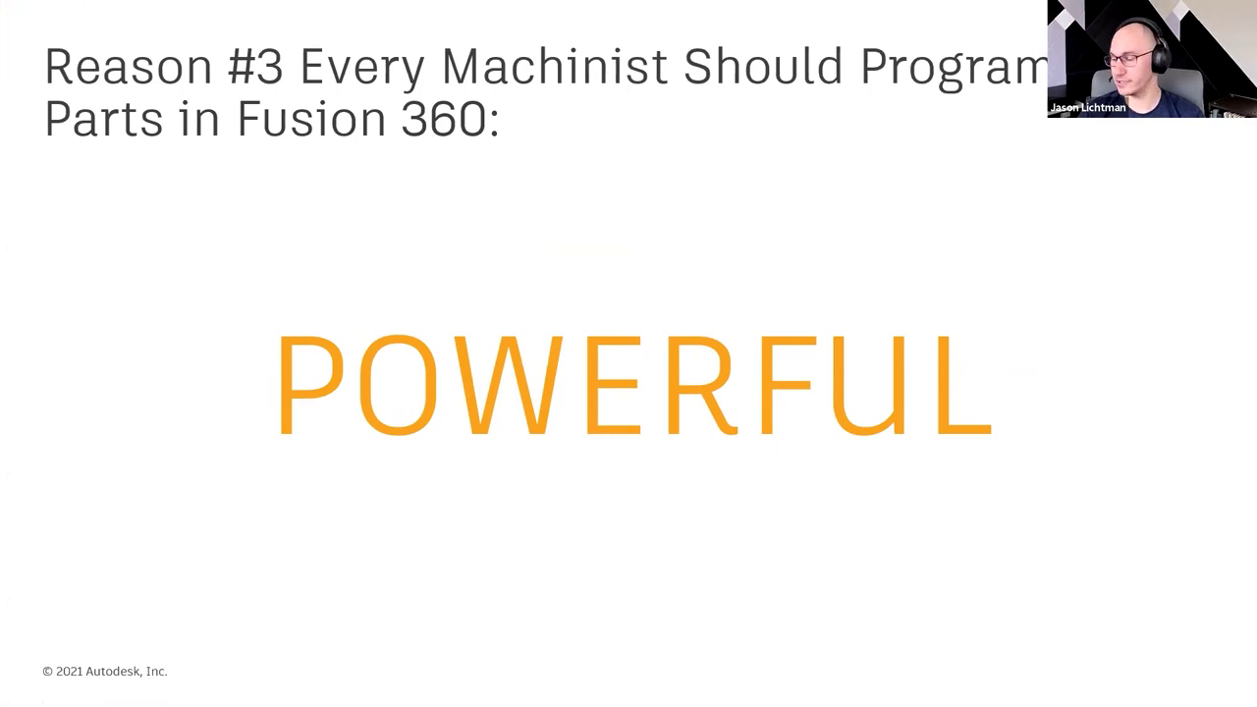
- Switch back to Fusion 360, go to the 2X Turning + Live tools document, activate its Front setup and simulate the setup's toolpaths
key(alt+Tab)
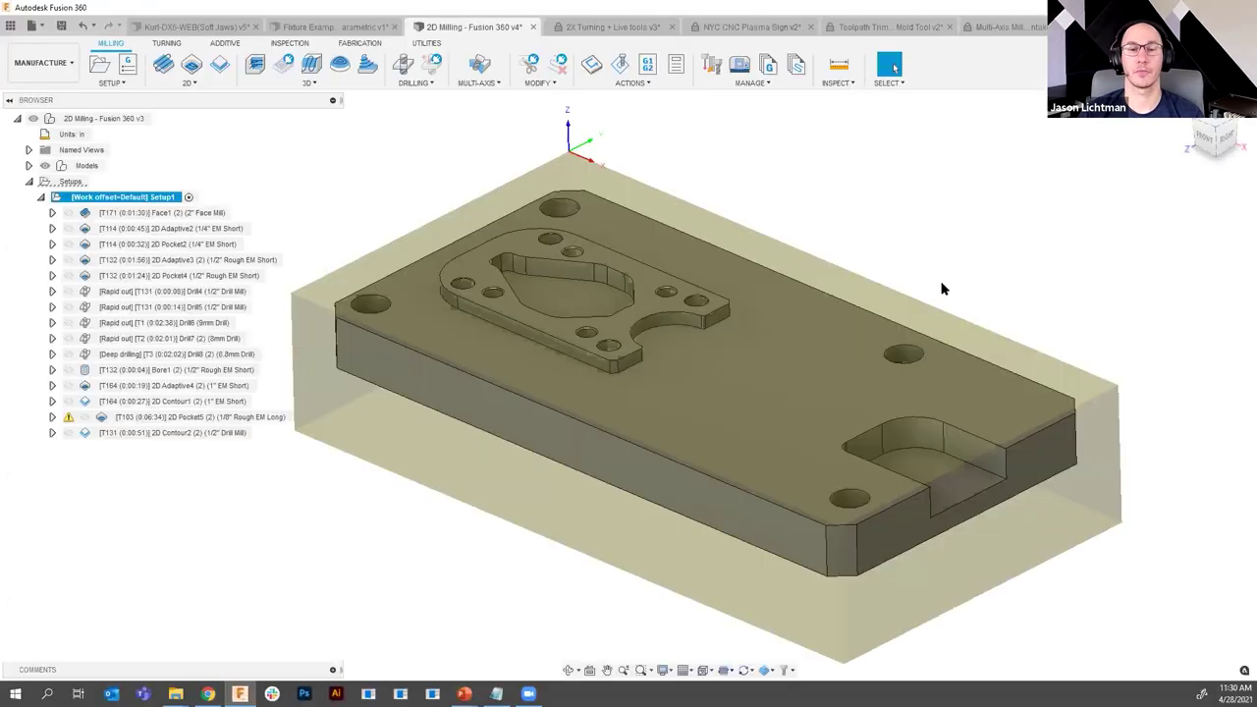
click(802, 180)
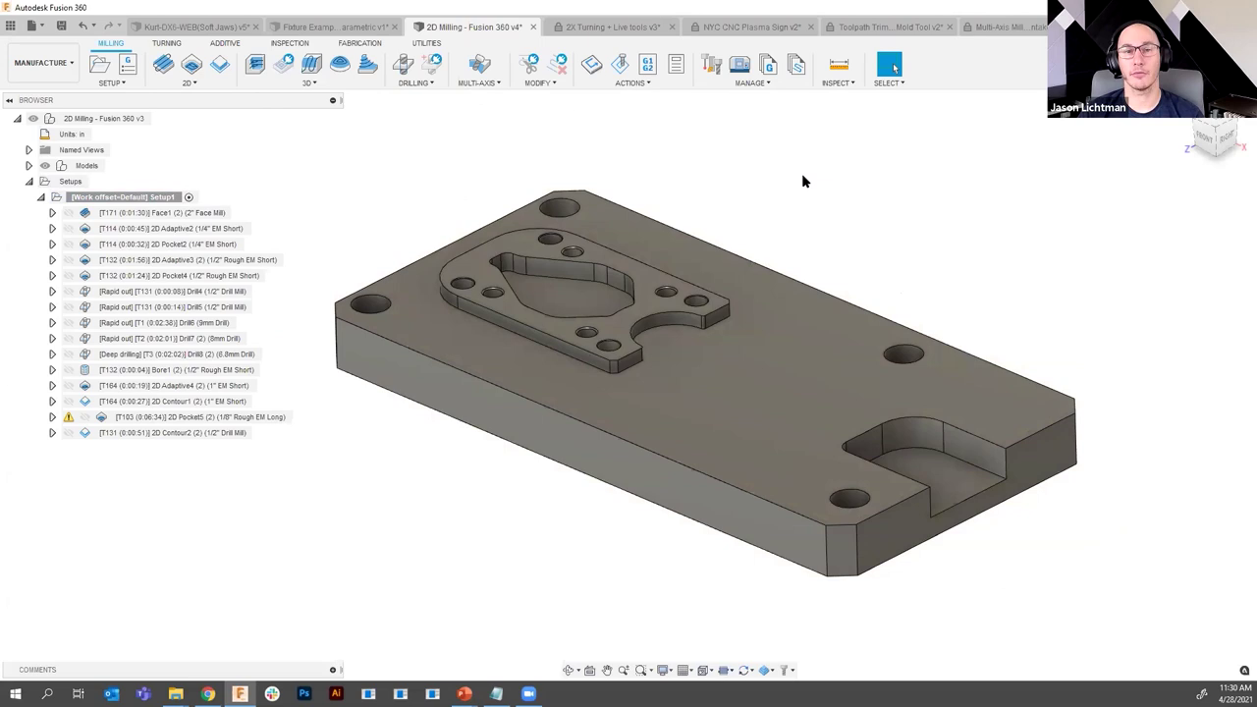
click(640, 29)
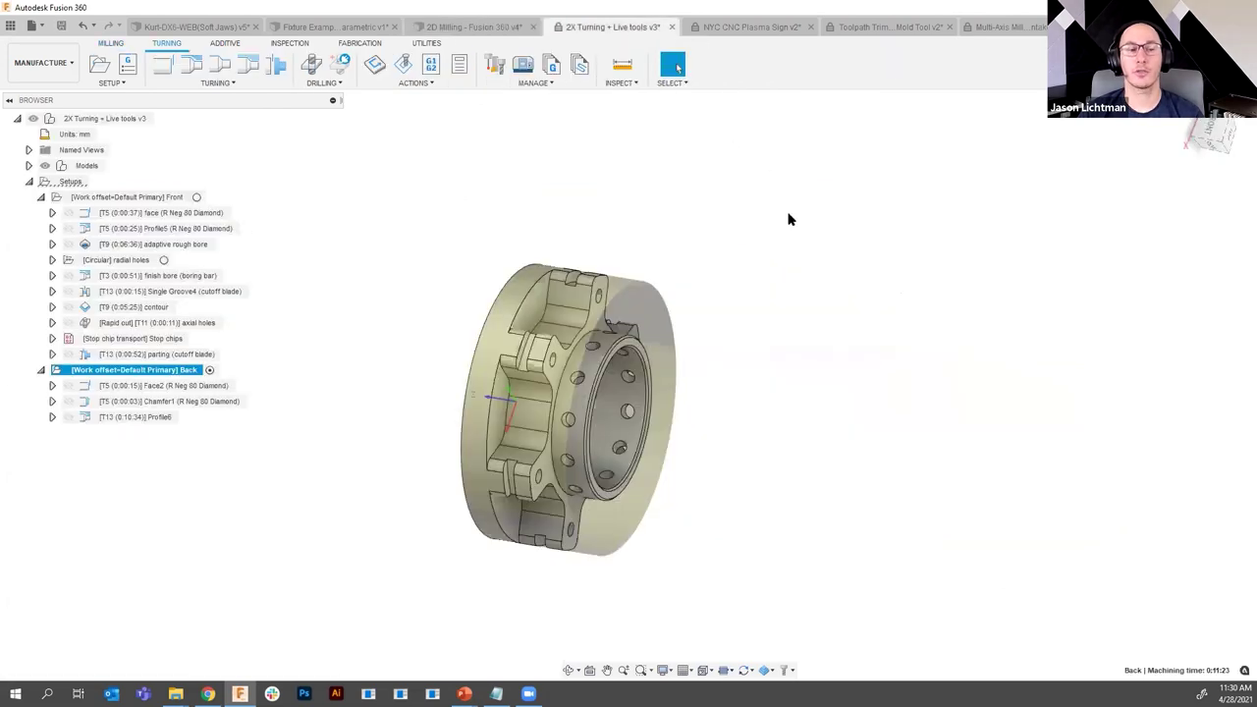
right_click(141, 198)
click(210, 199)
right_click(177, 201)
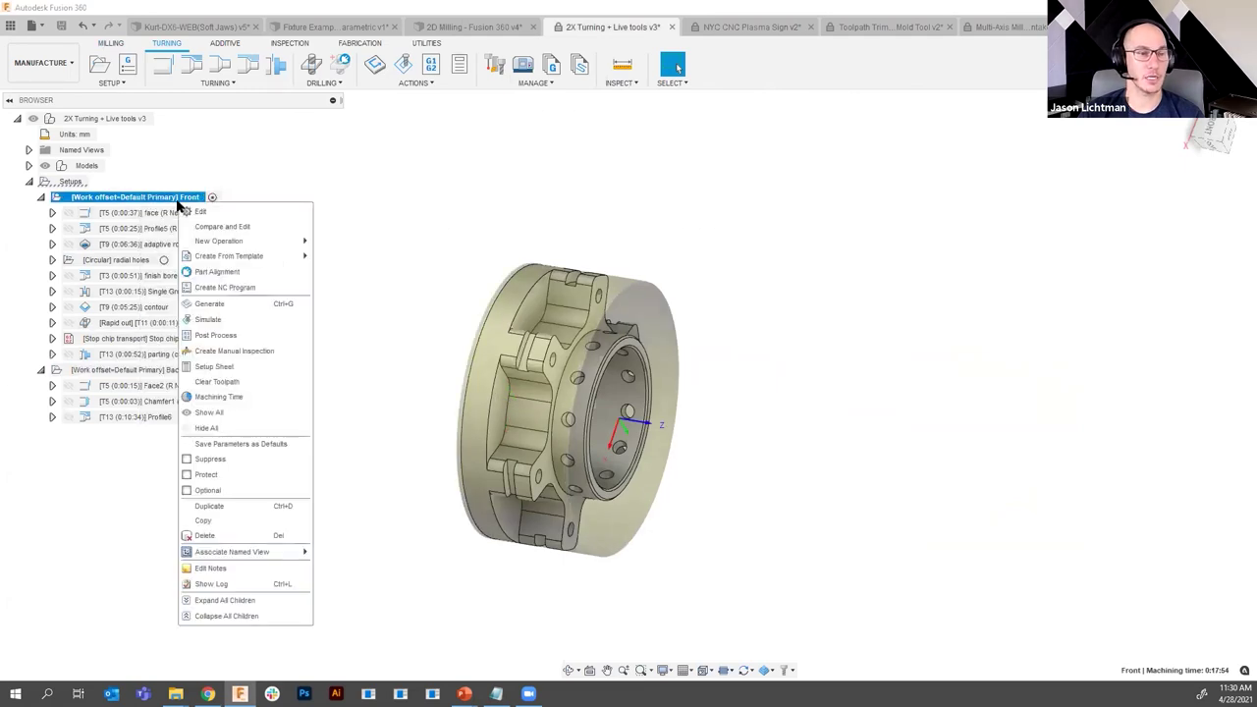
click(208, 319)
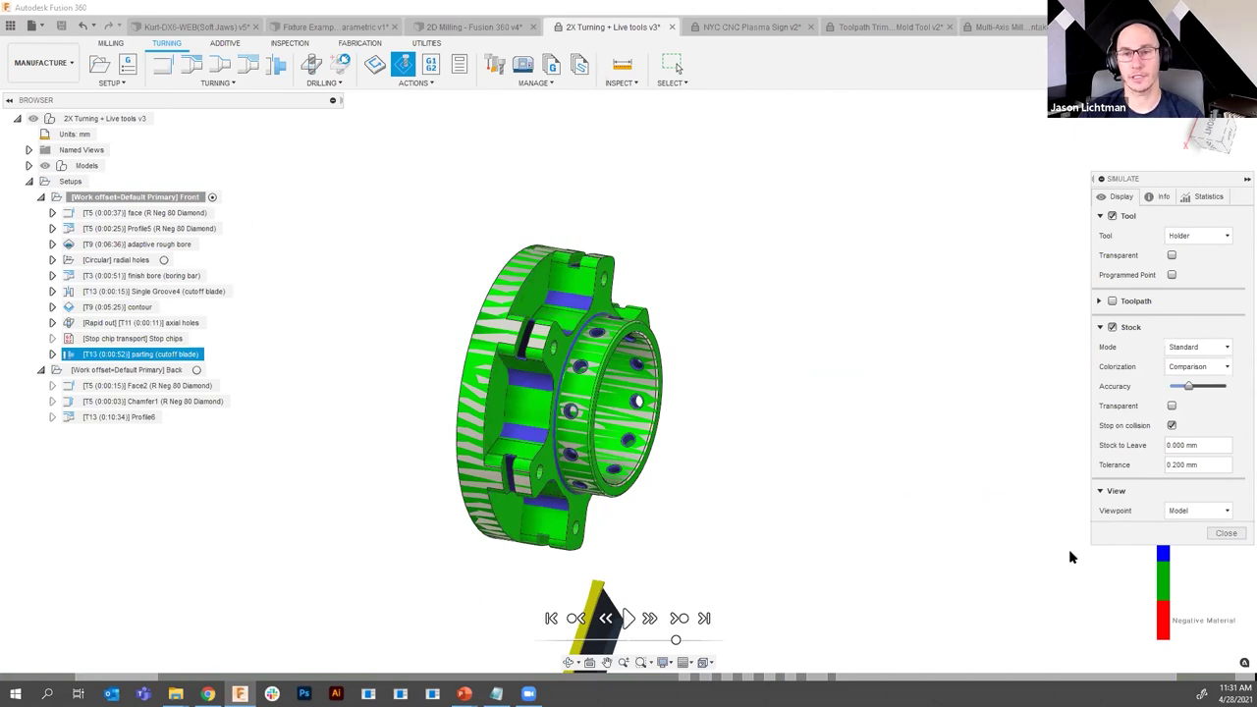
click(1225, 534)
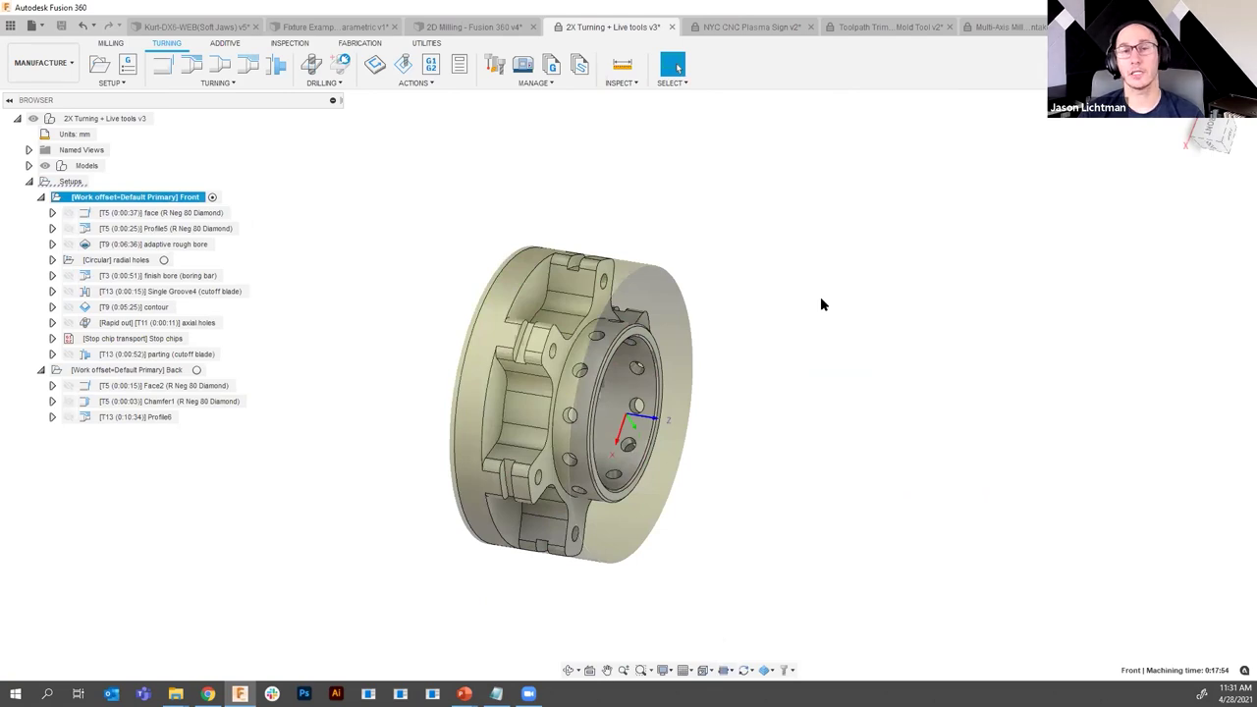
- Go to the NYC CNC Plasma Sign document and play the simulation of Setup1's plasma cutting toolpaths
click(753, 31)
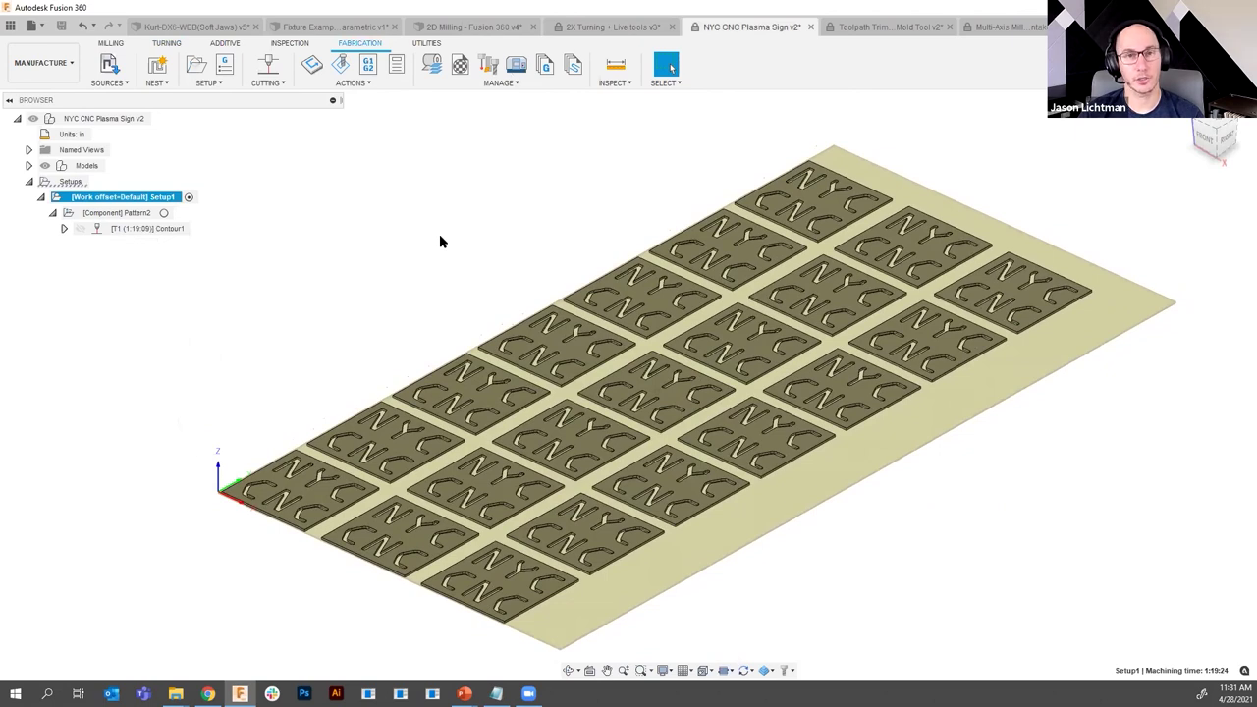
right_click(129, 201)
click(160, 317)
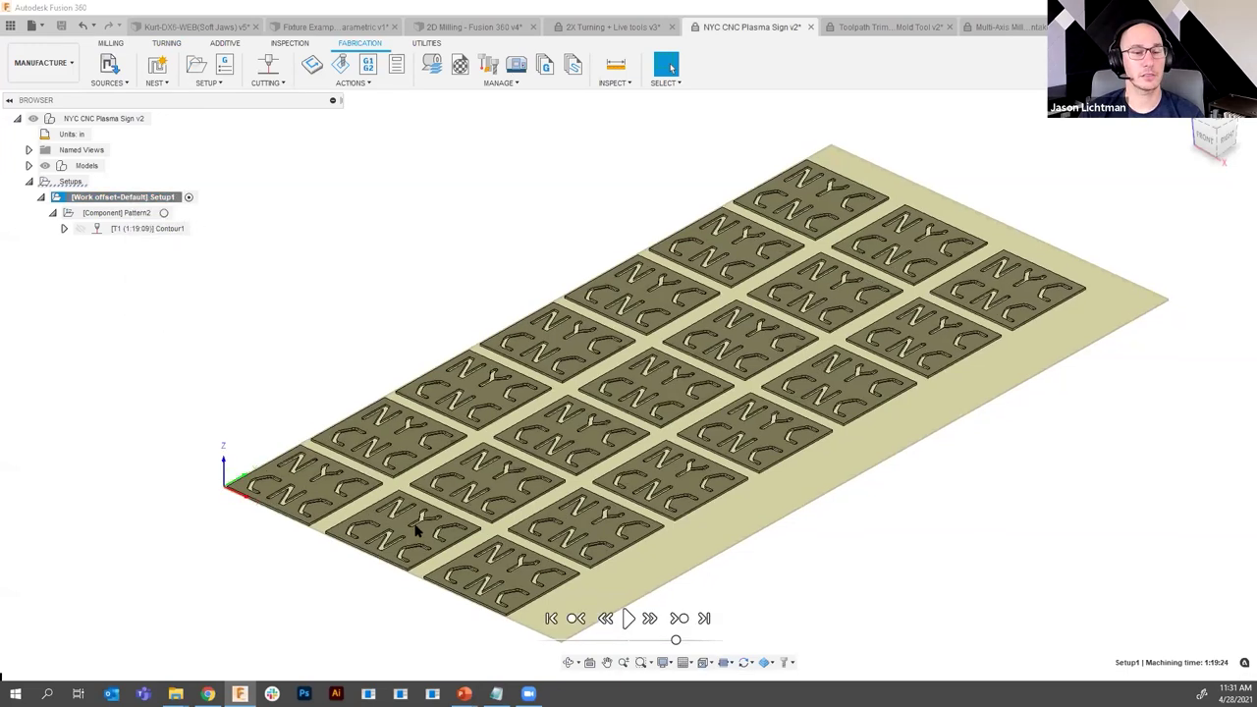
click(628, 619)
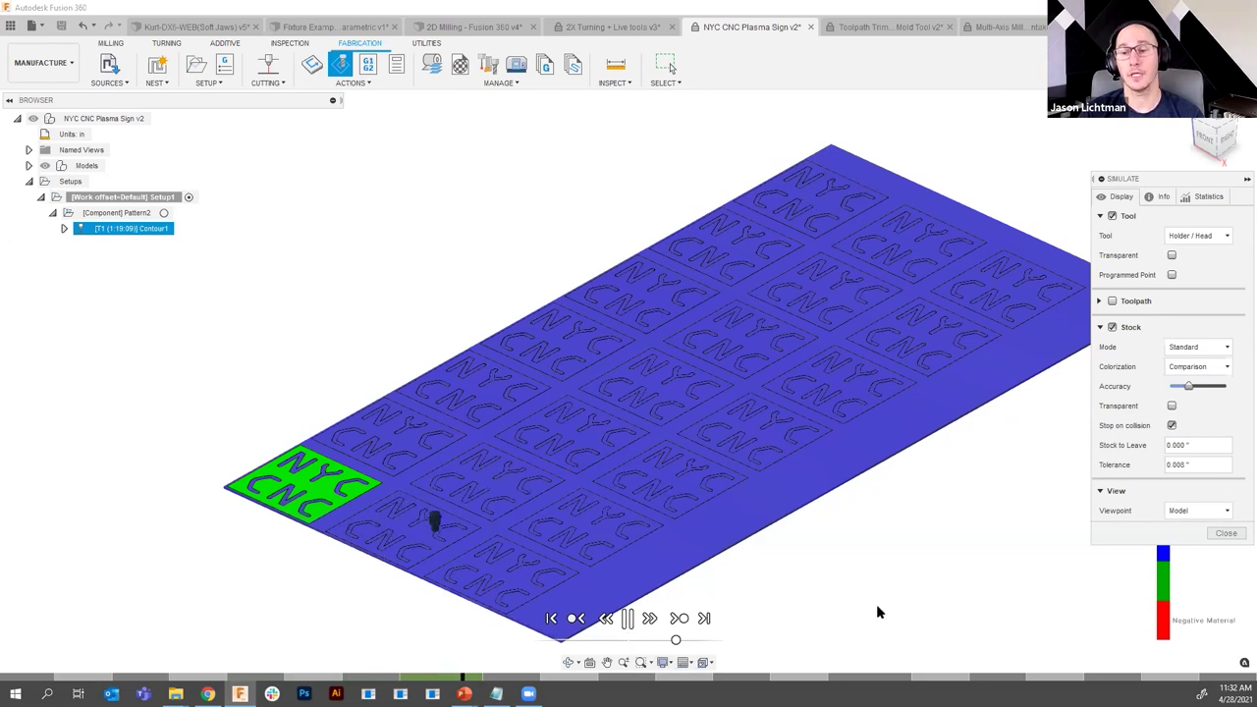
click(1224, 532)
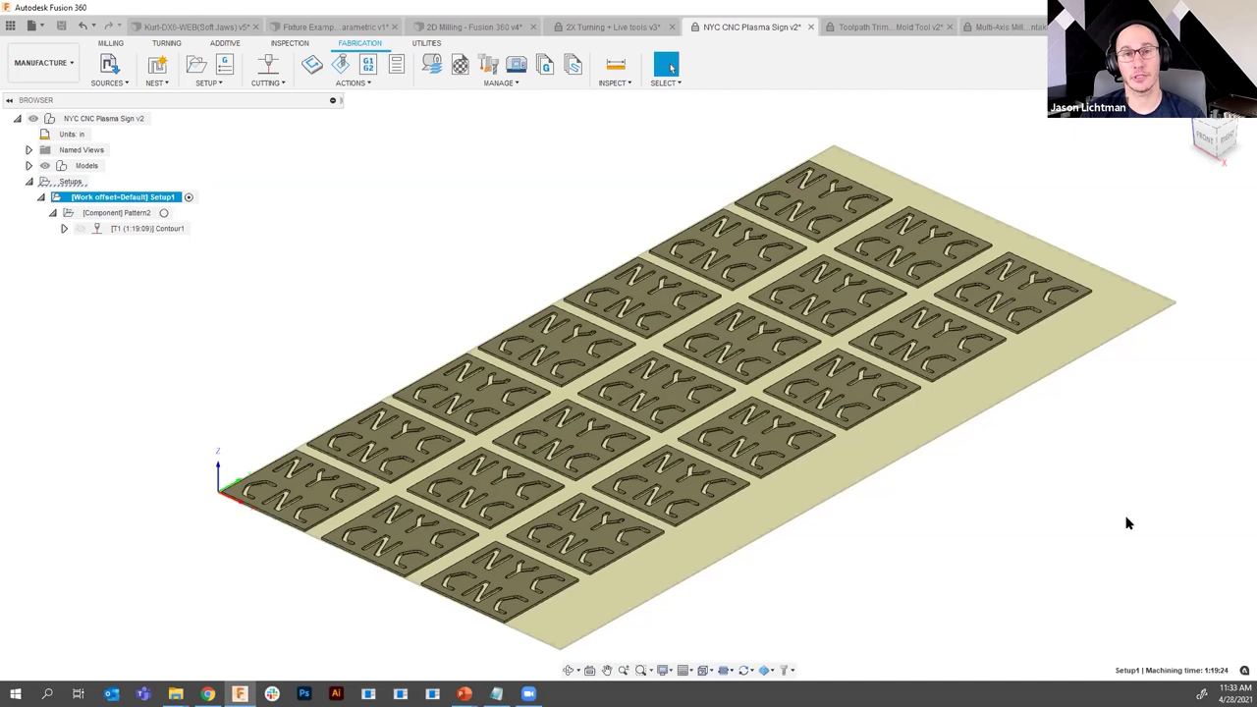
- In the Headlamp Mold Tool document, simulate the Trimmed setup's Parallel1 toolpath with stop on collision off, and examine its trimmed passes up close
click(926, 33)
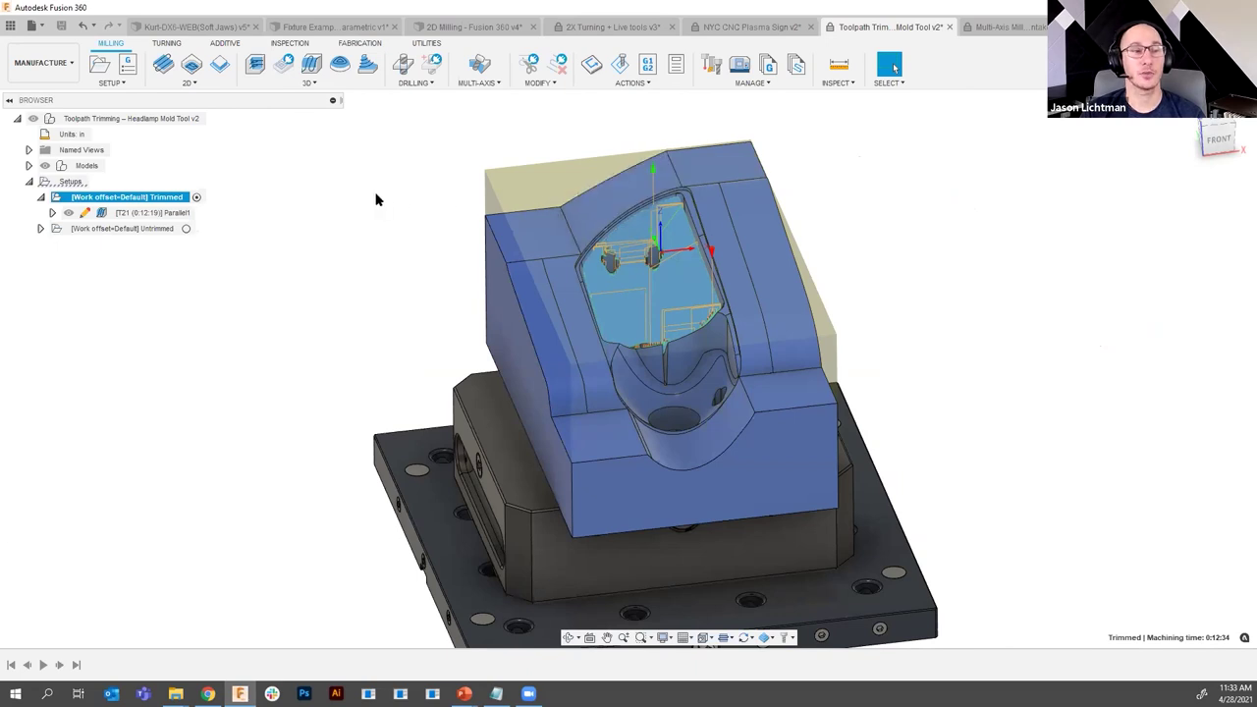
right_click(173, 214)
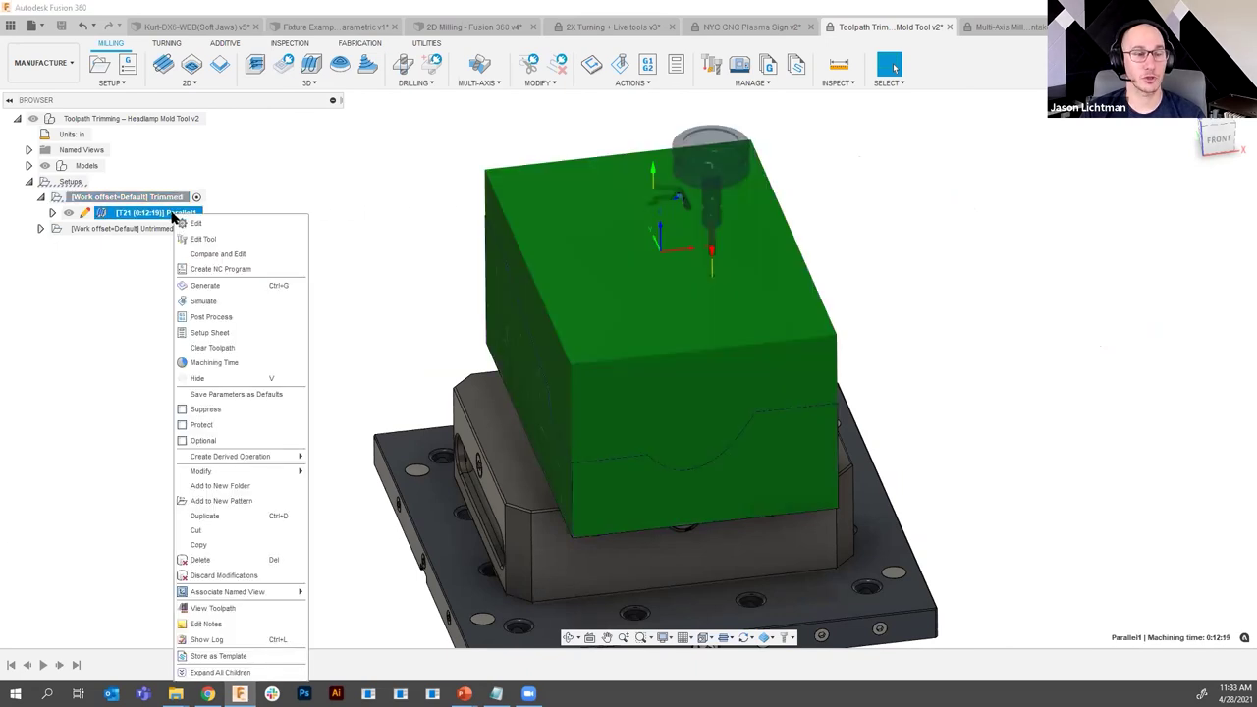
click(206, 301)
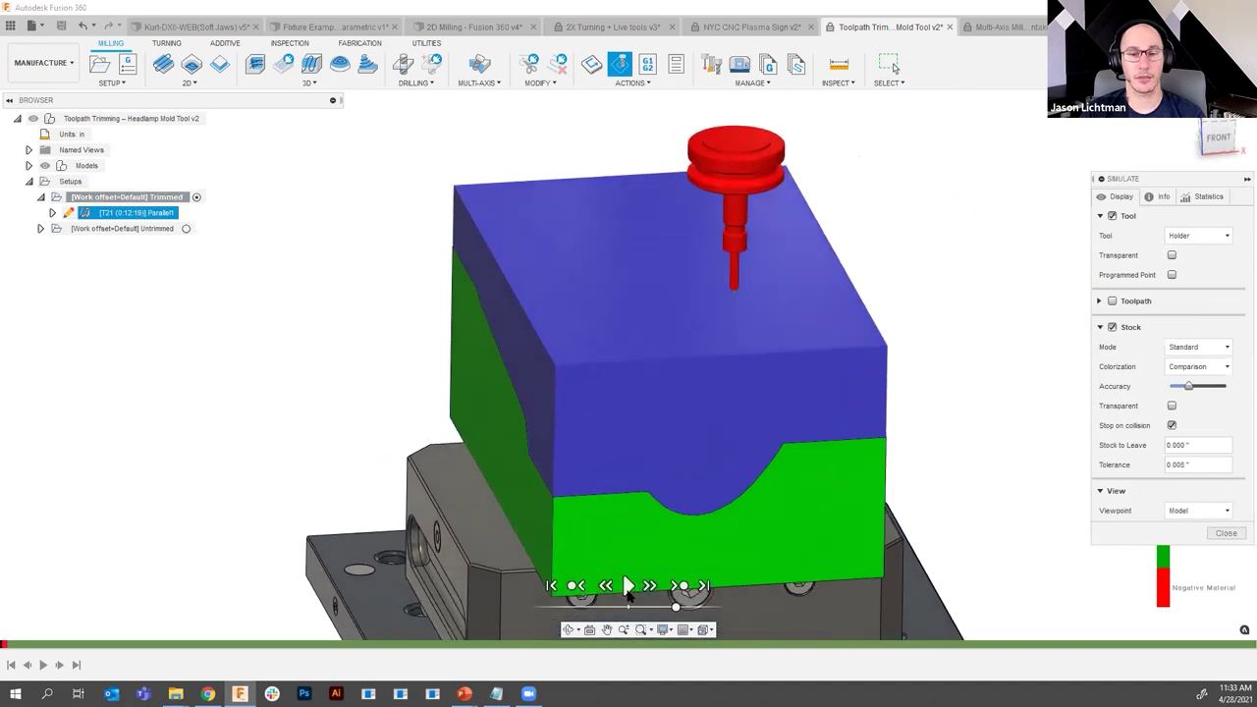
click(1171, 425)
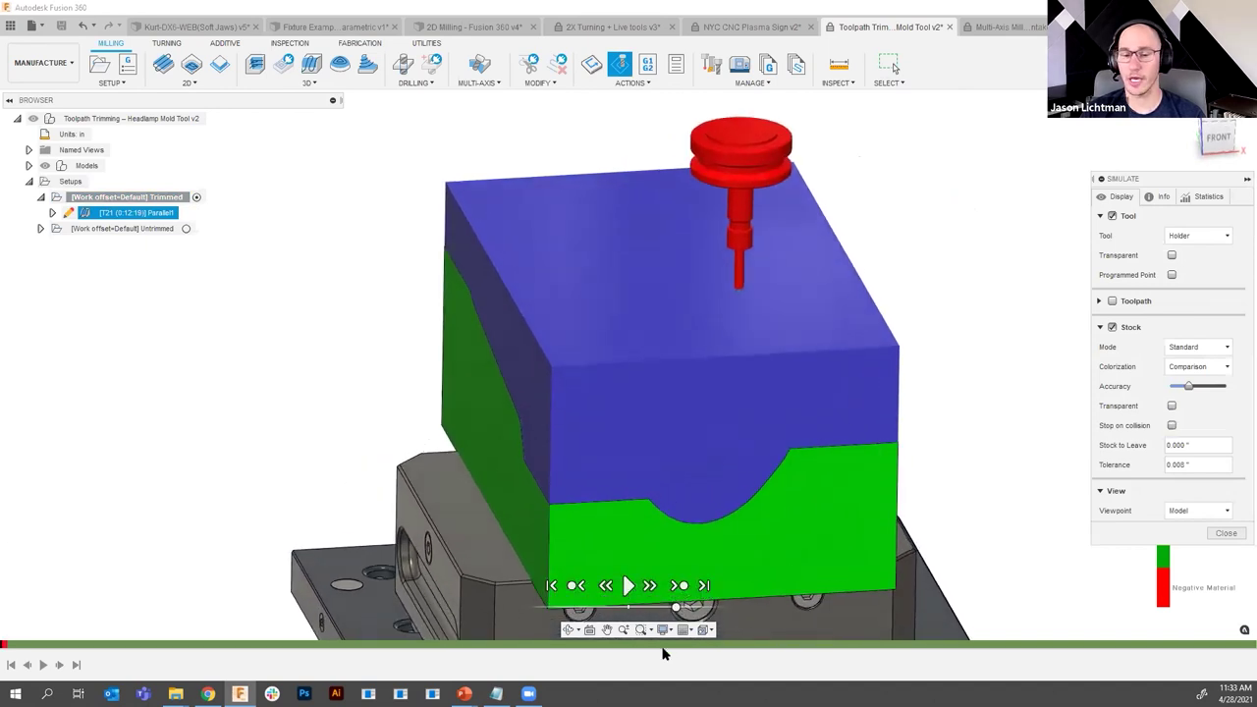
click(629, 586)
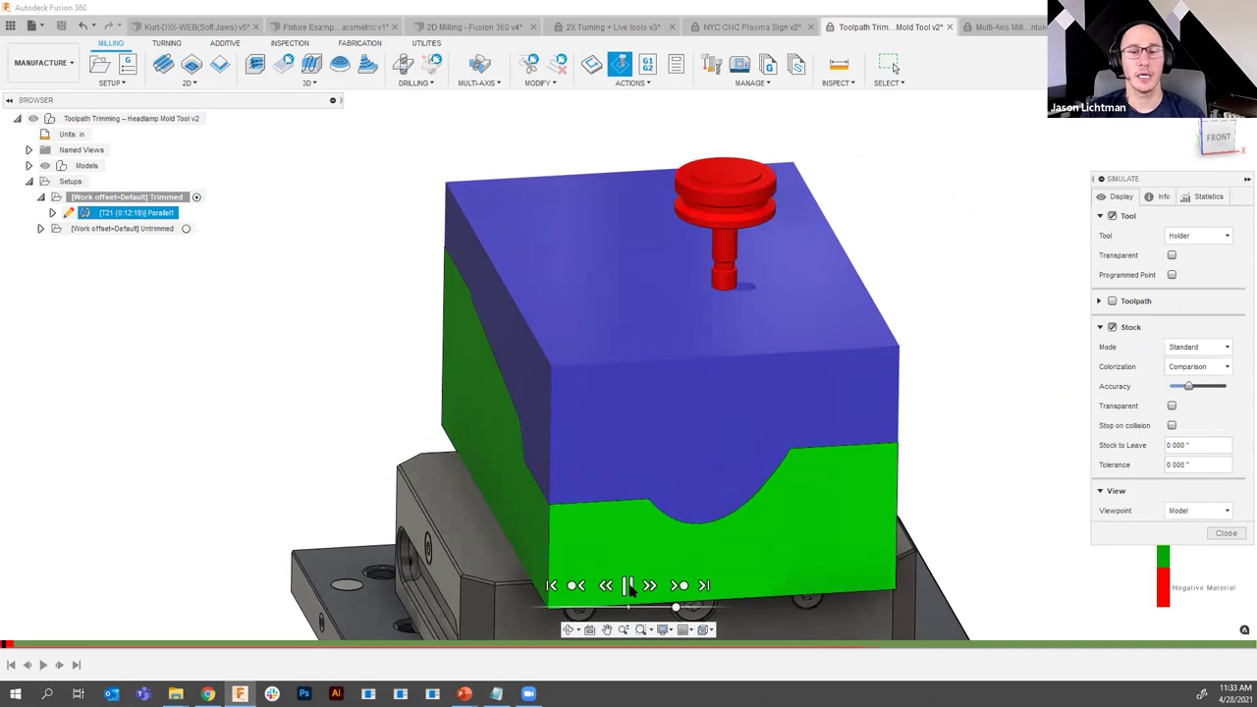
click(1226, 533)
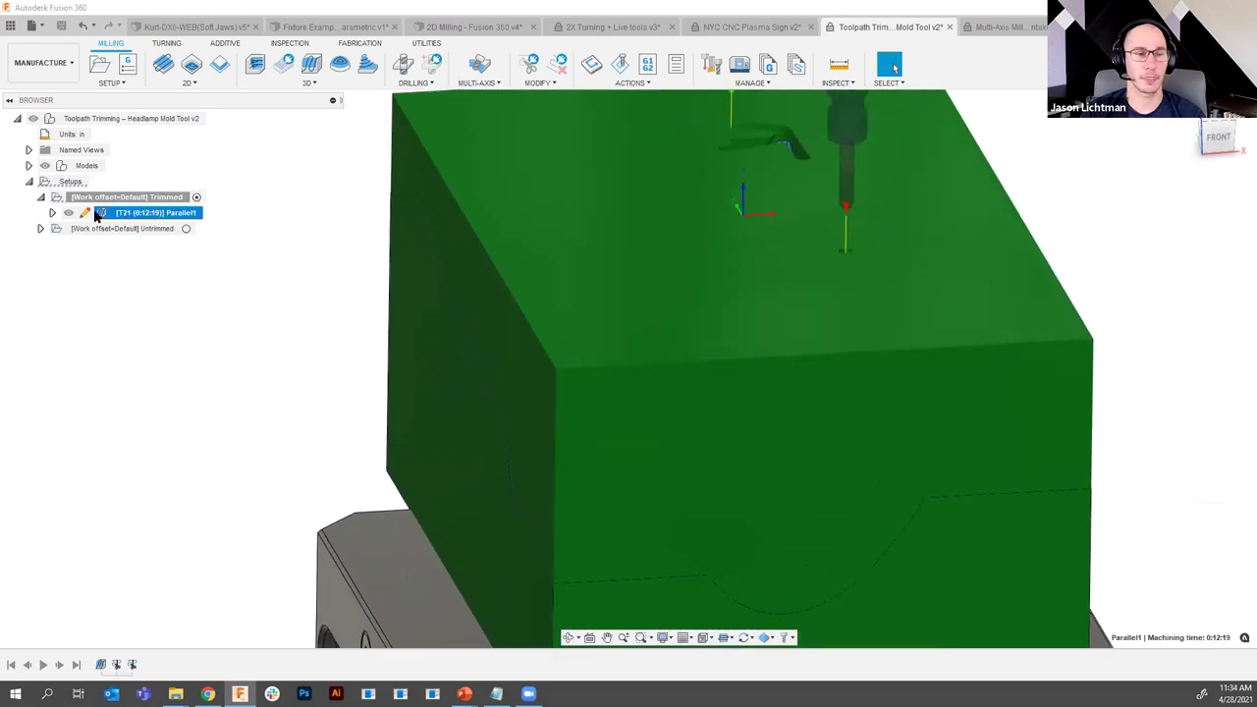
scroll(723, 474, up, 3)
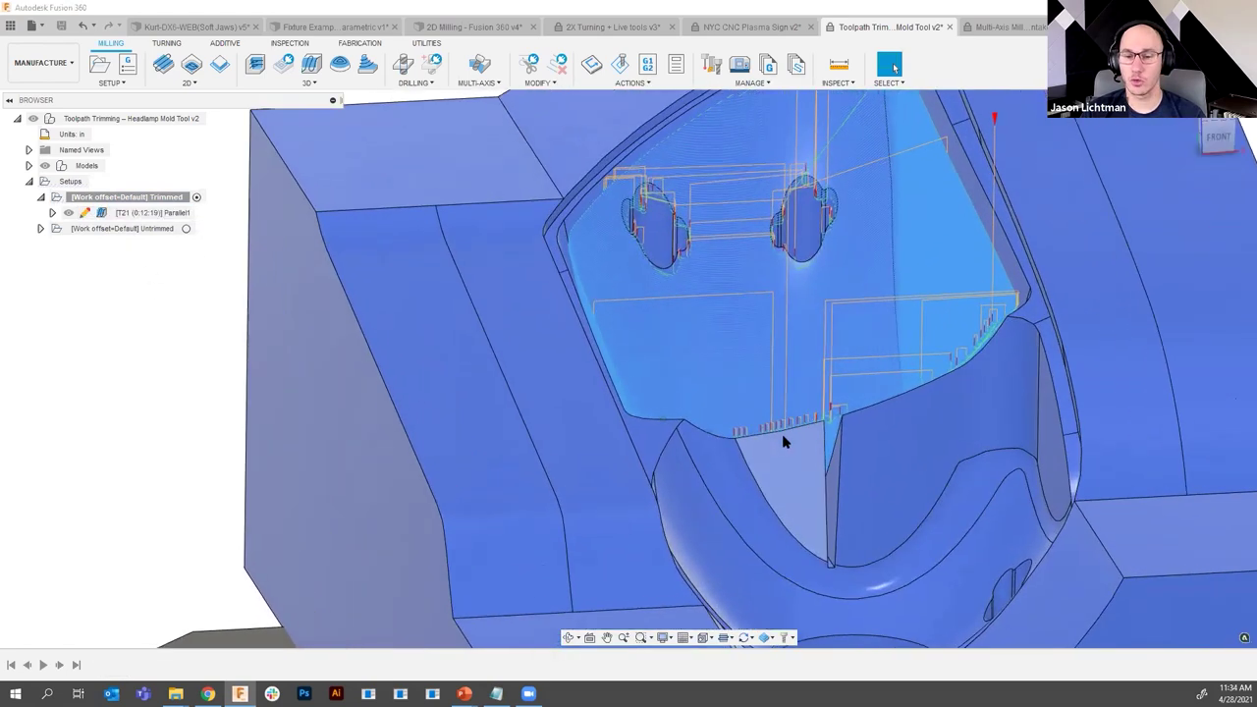
scroll(781, 440, up, 5)
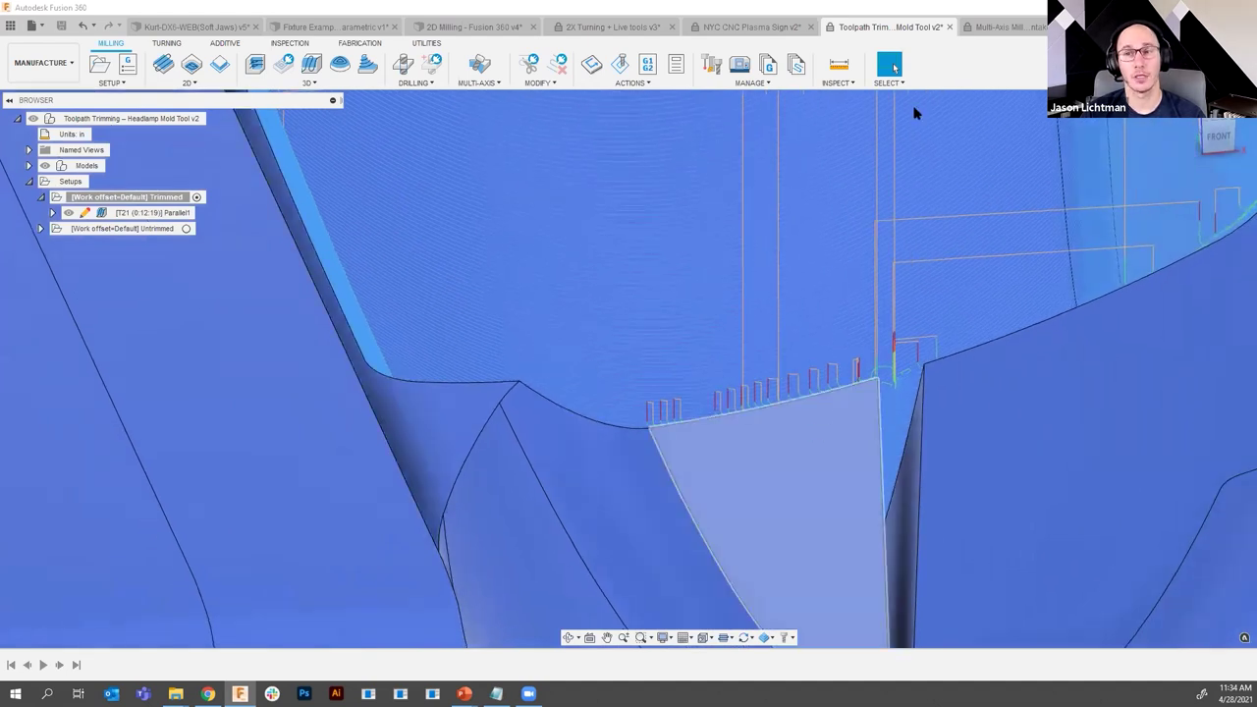
- Go to the Multi-Axis Milling - Intake Valve document and play the simulation of the Intake Manifold OP 1 setup
click(986, 30)
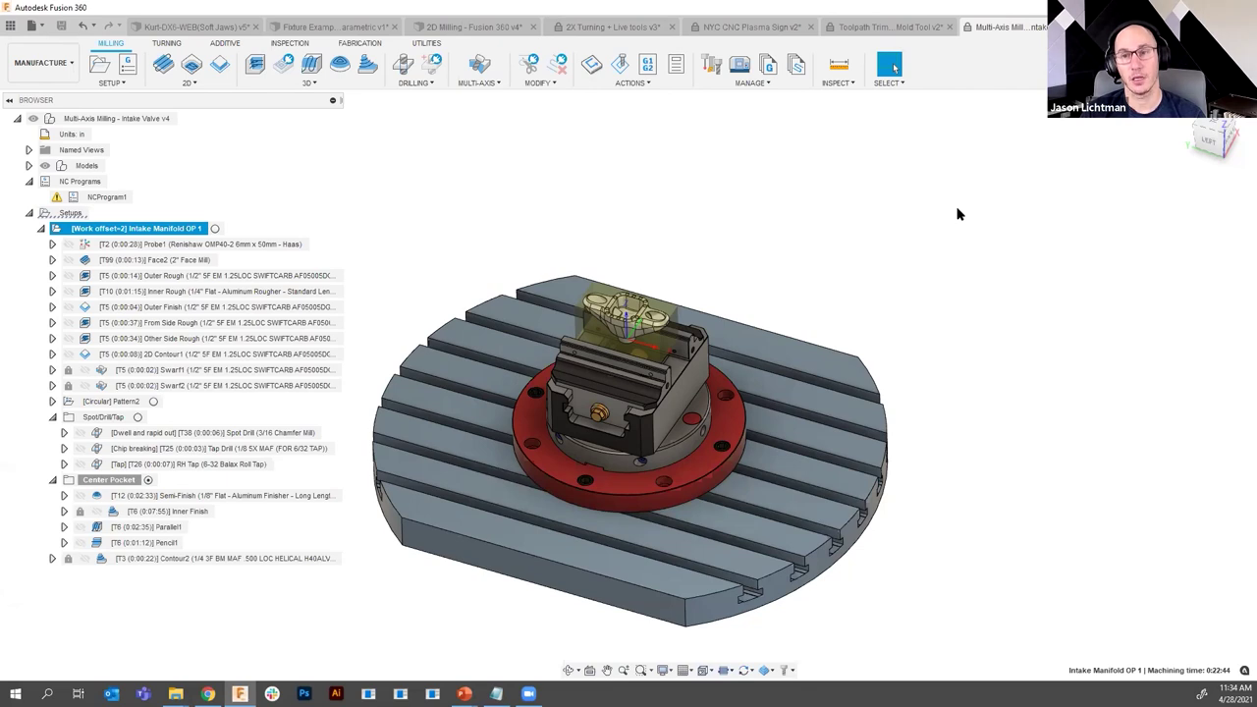
right_click(183, 233)
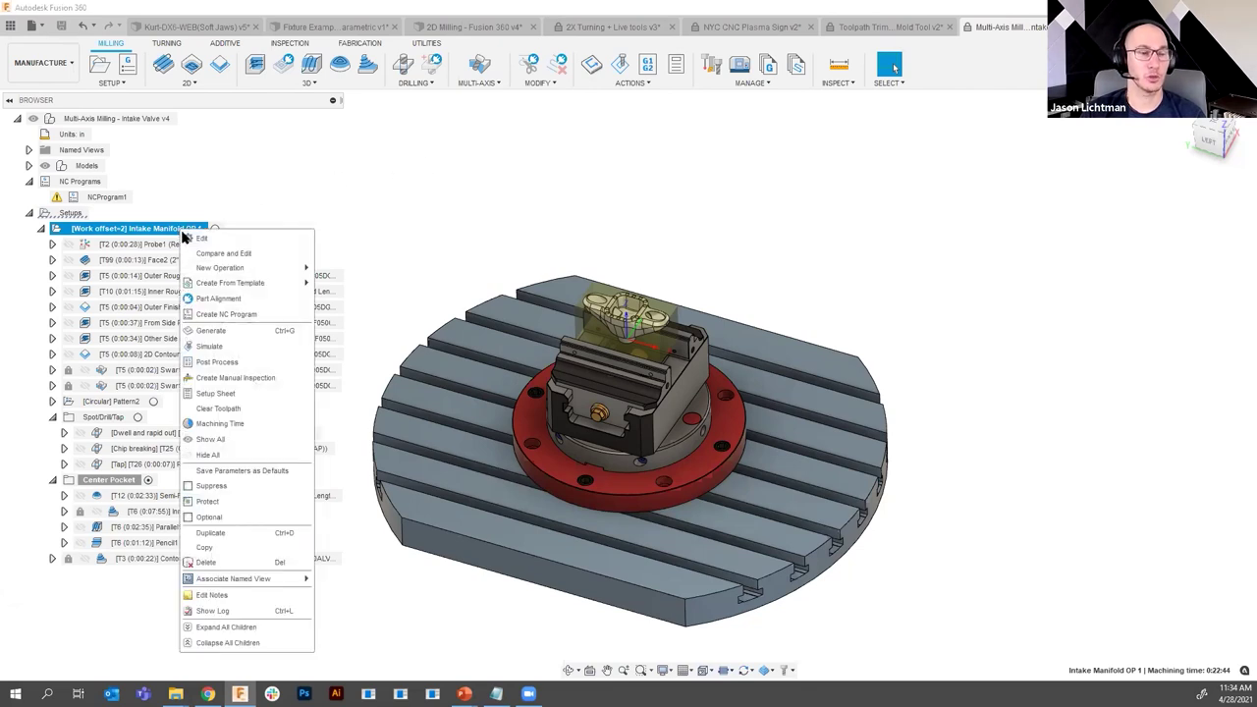
click(211, 346)
click(628, 618)
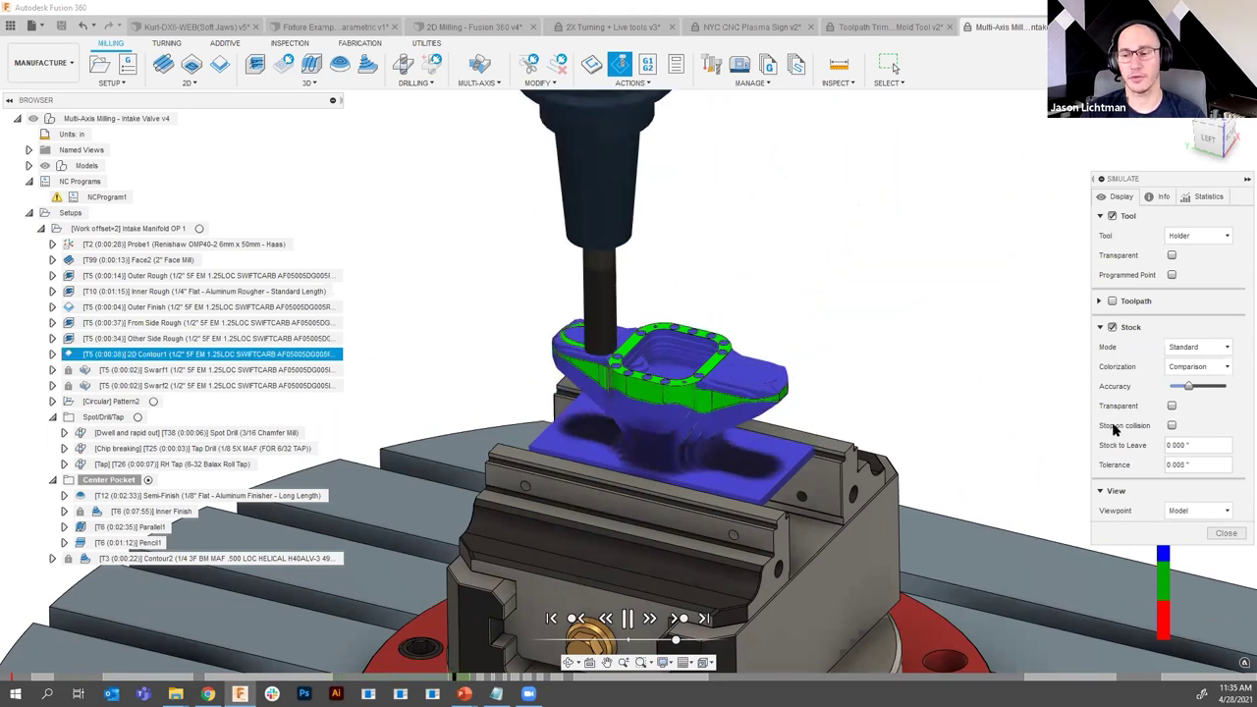
click(1225, 534)
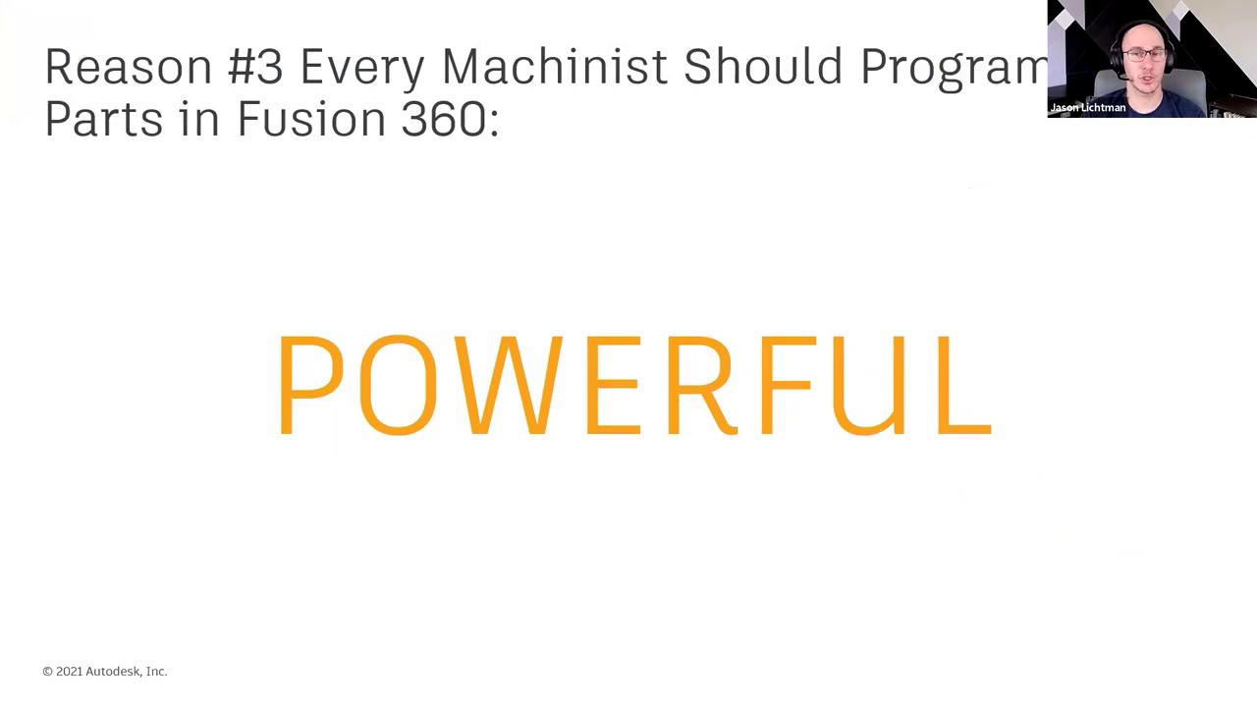
key(Right)
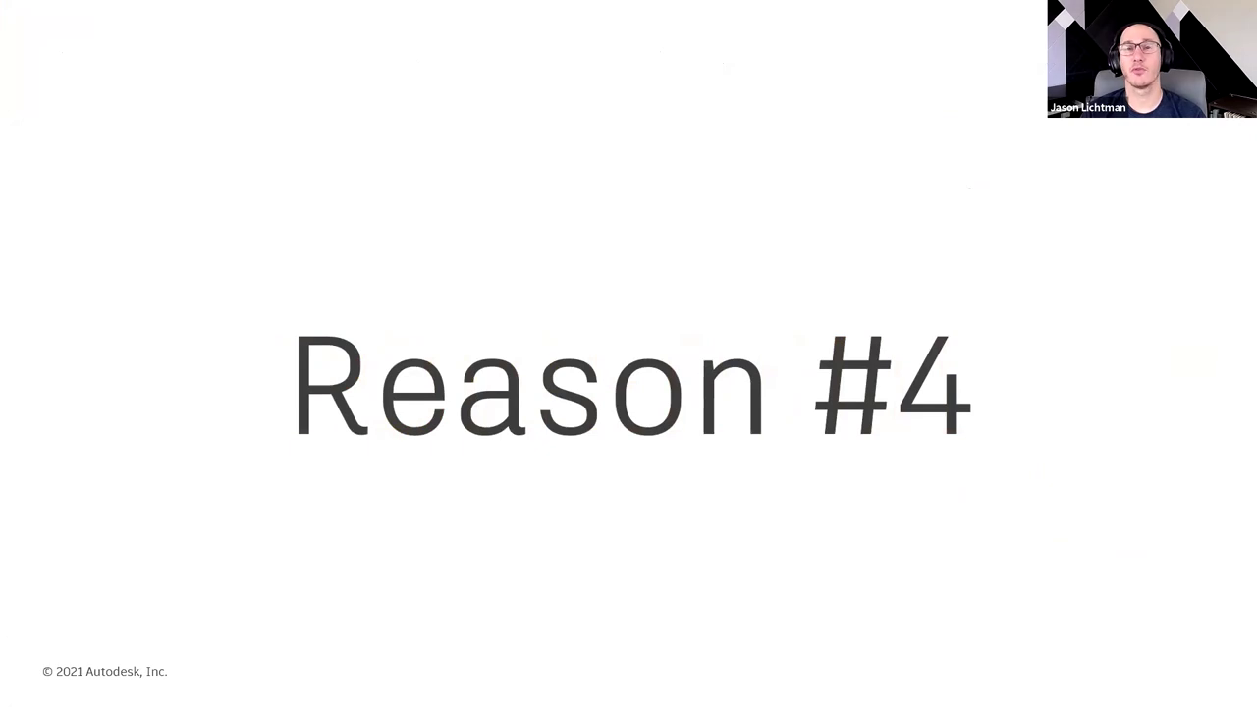
key(Right)
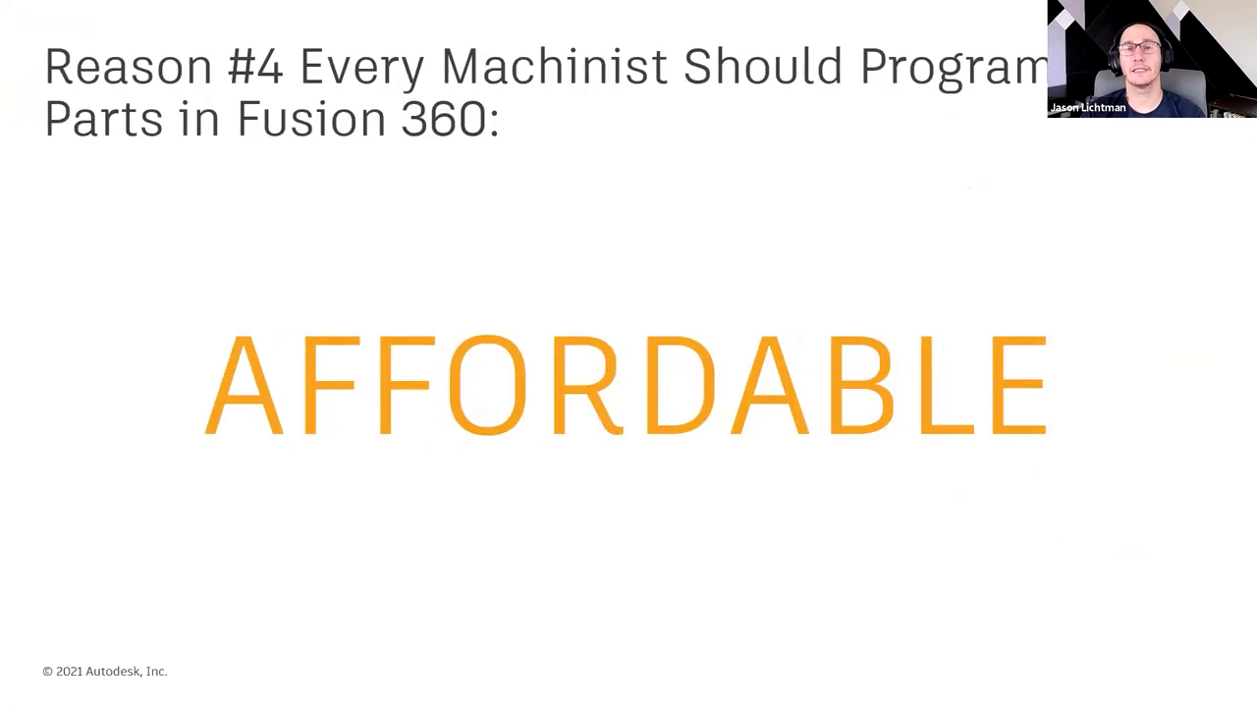